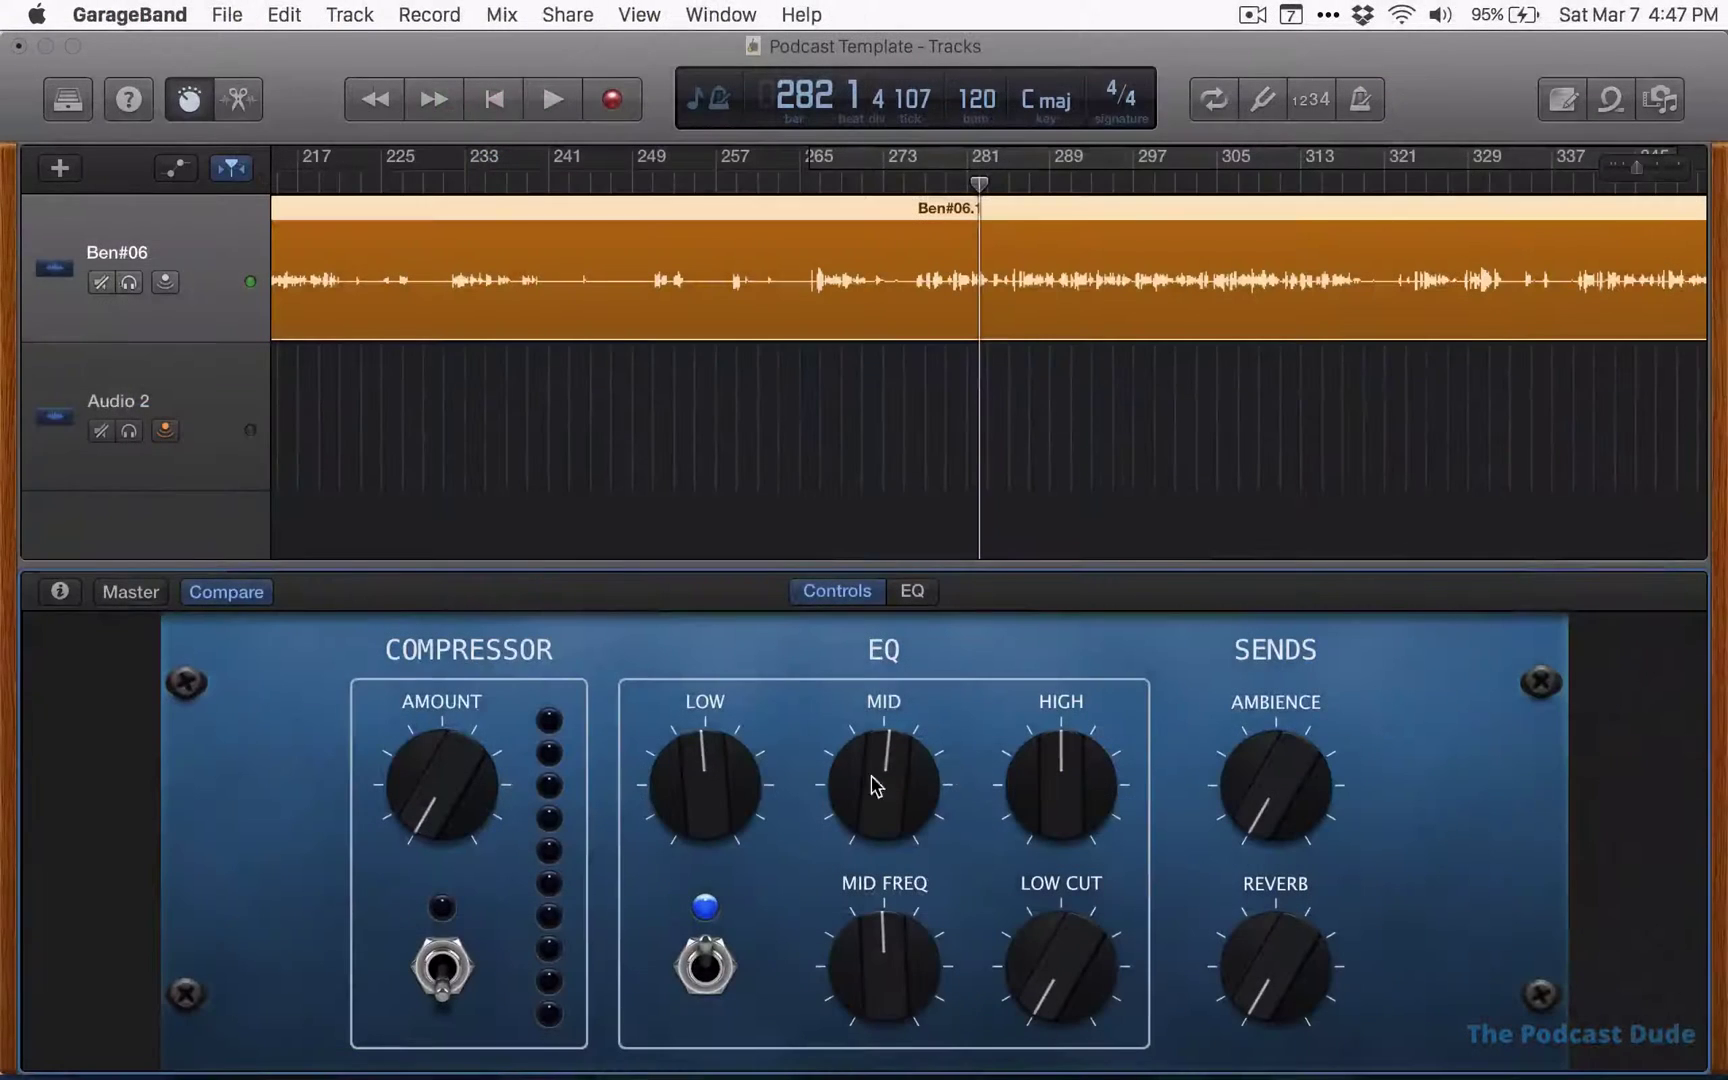
In GarageBand's EQ, lift the low cut resonance and dip the yellow band -9 dB near 700 Hz
left_click_drag(706, 775, 706, 776)
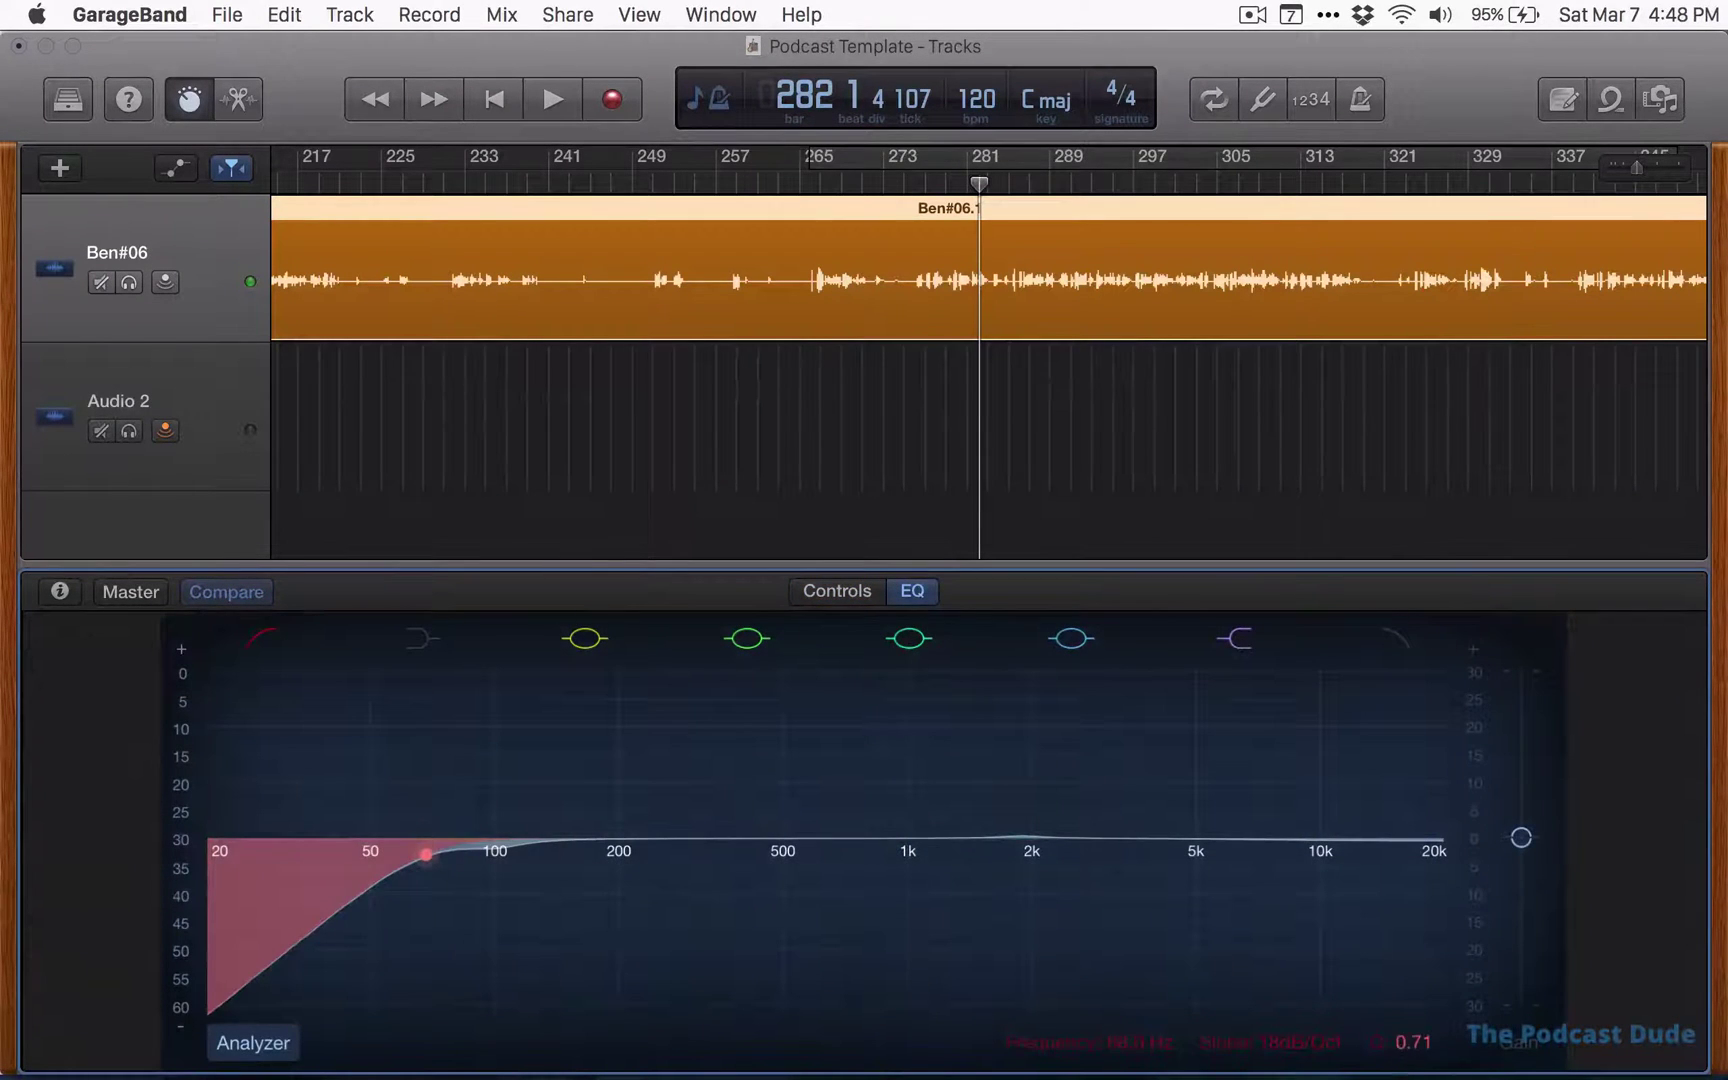
mouse_move(426, 850)
left_mouse_down()
mouse_move(426, 830)
mouse_move(426, 866)
mouse_move(426, 846)
left_mouse_up()
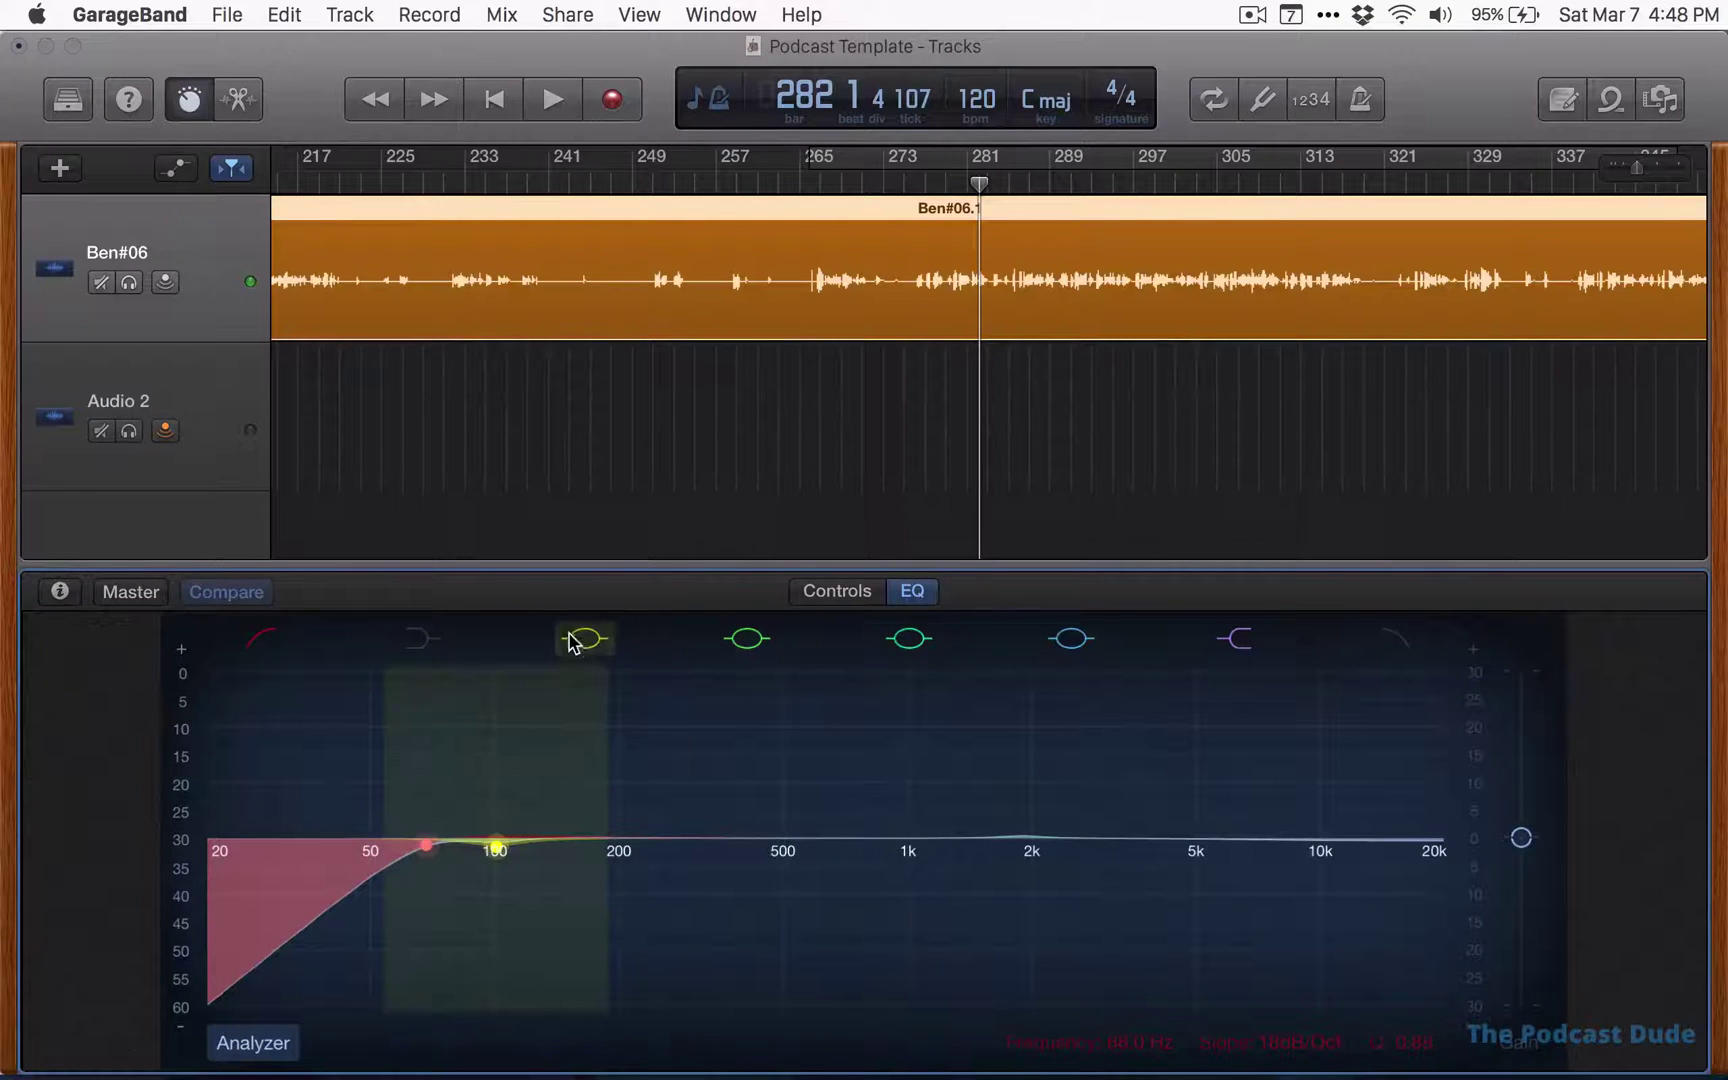
left_click_drag(500, 852, 879, 760)
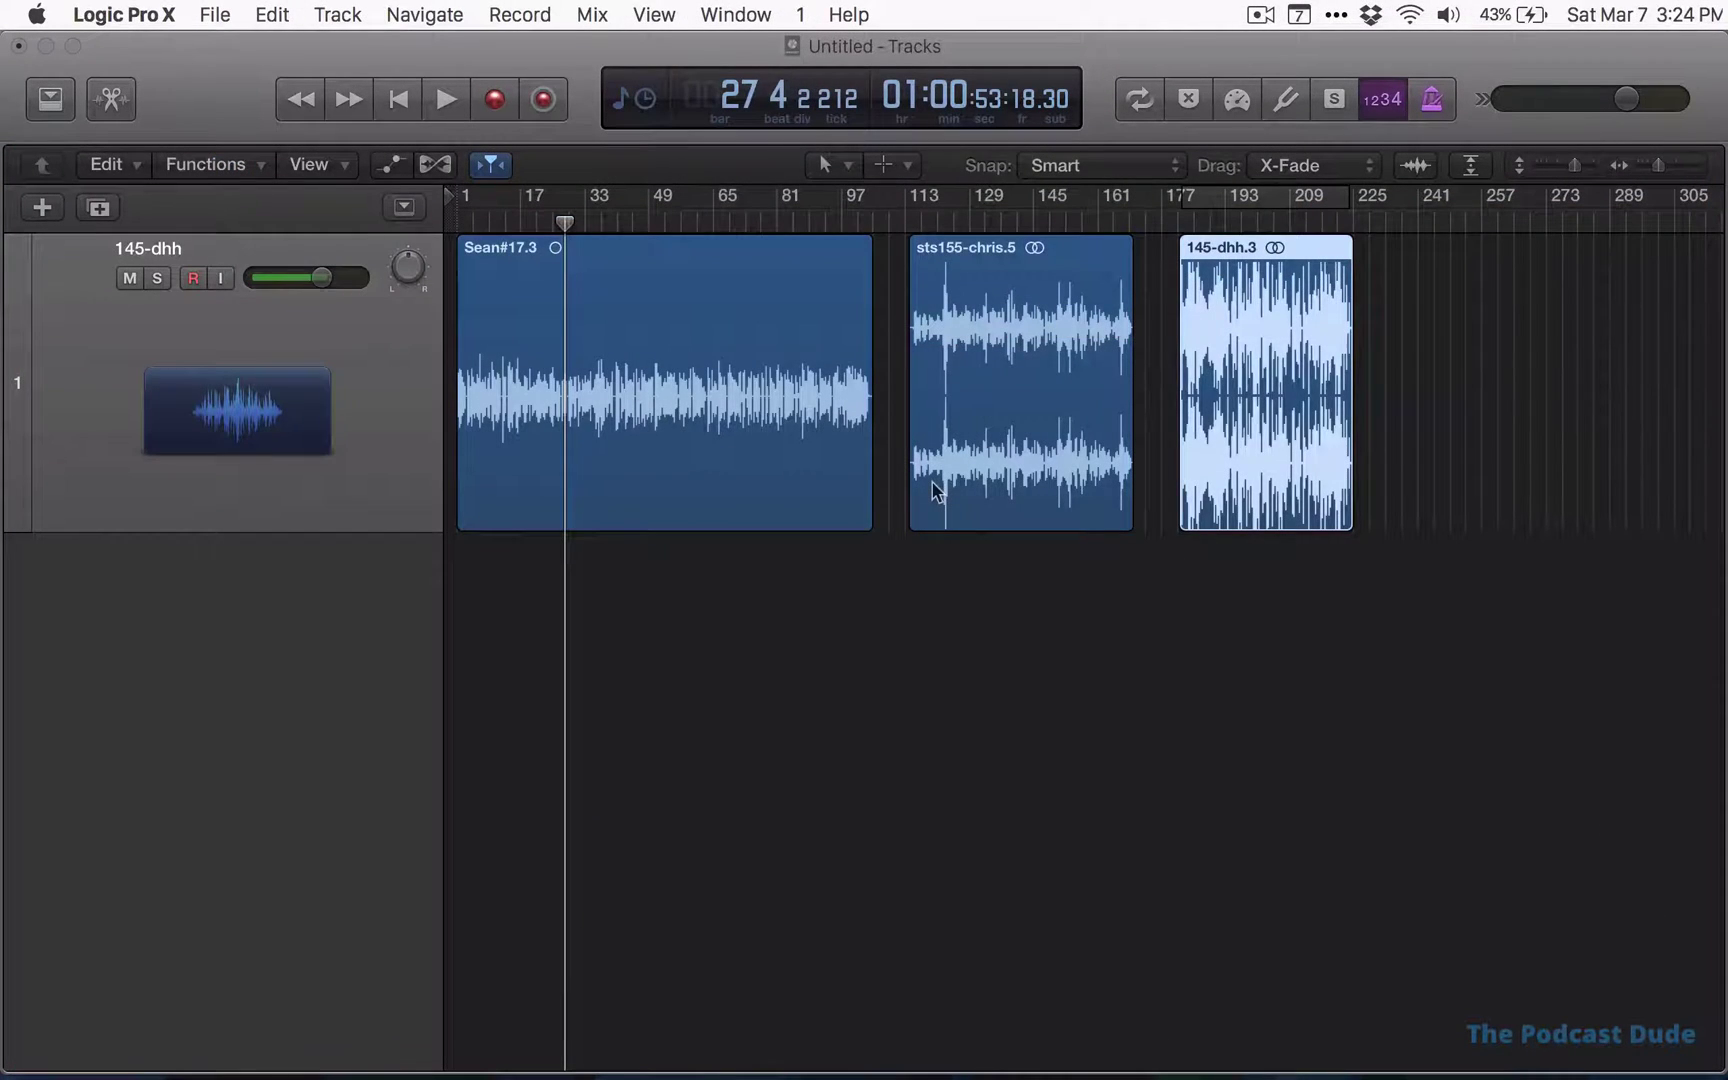
key("x")
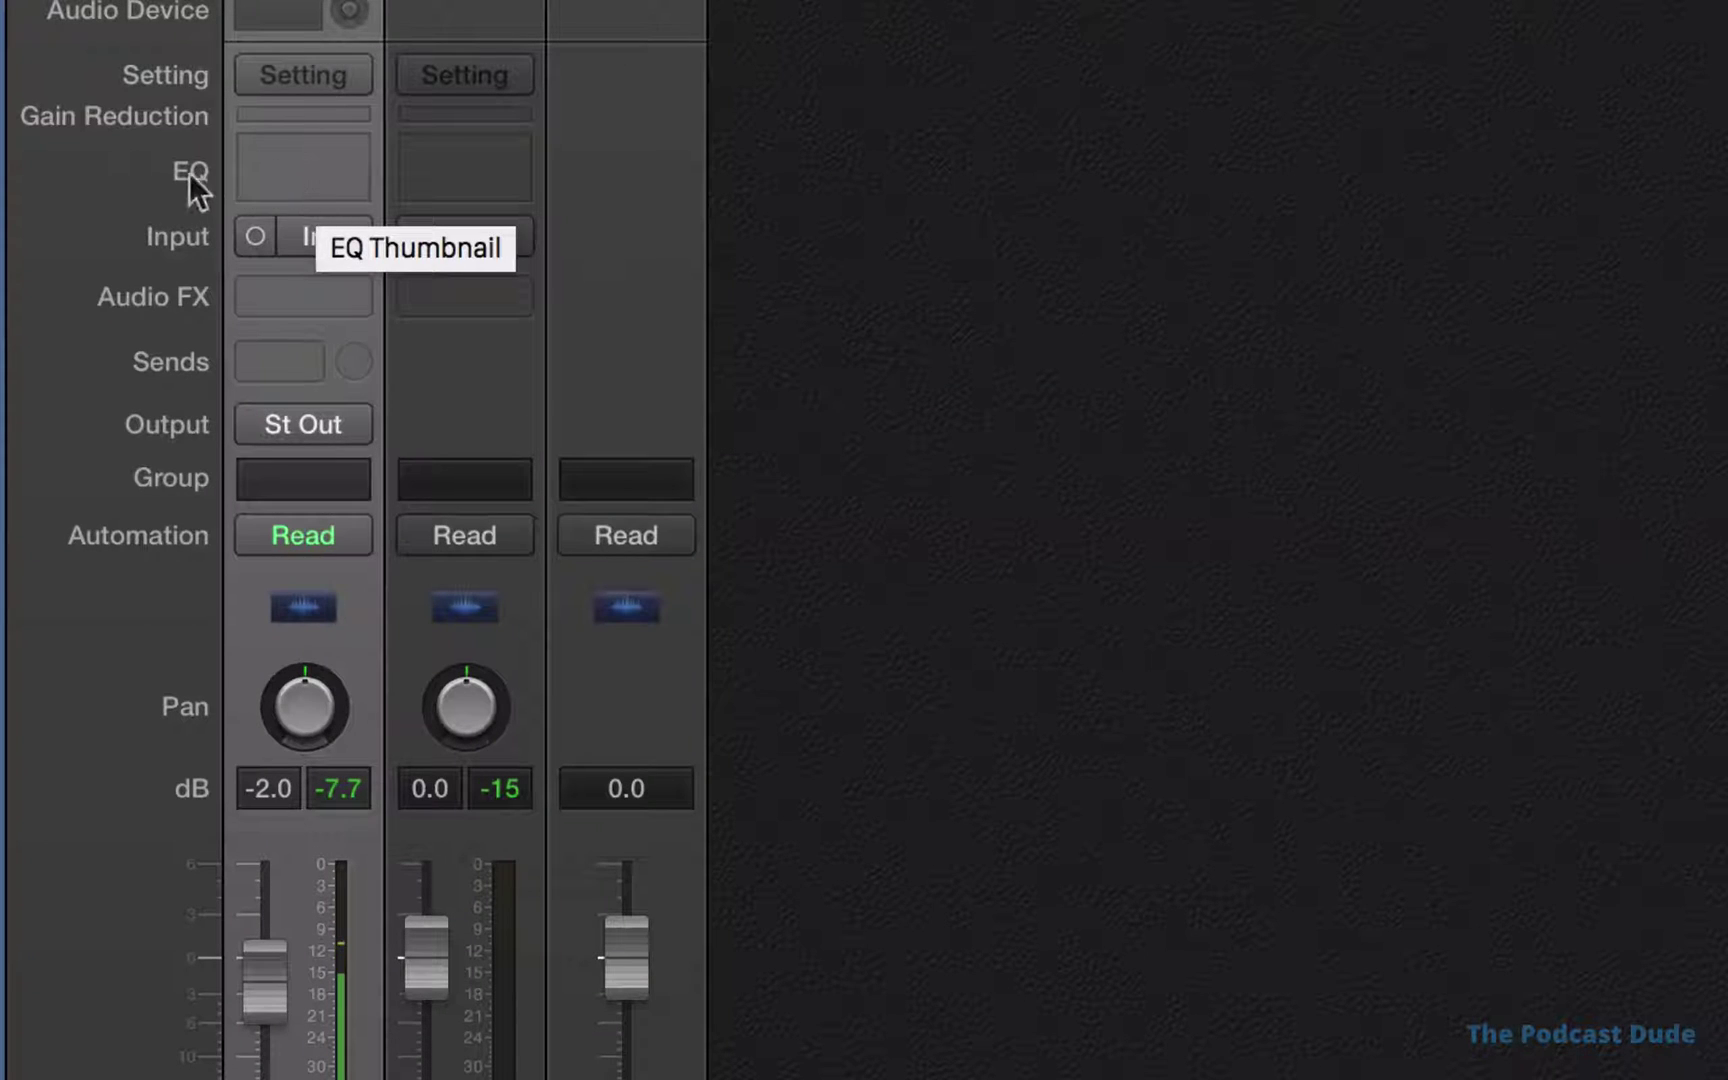
Remove the existing Channel EQ from the 145-dhh track's Audio FX slot
left_click(300, 172)
key("super+w")
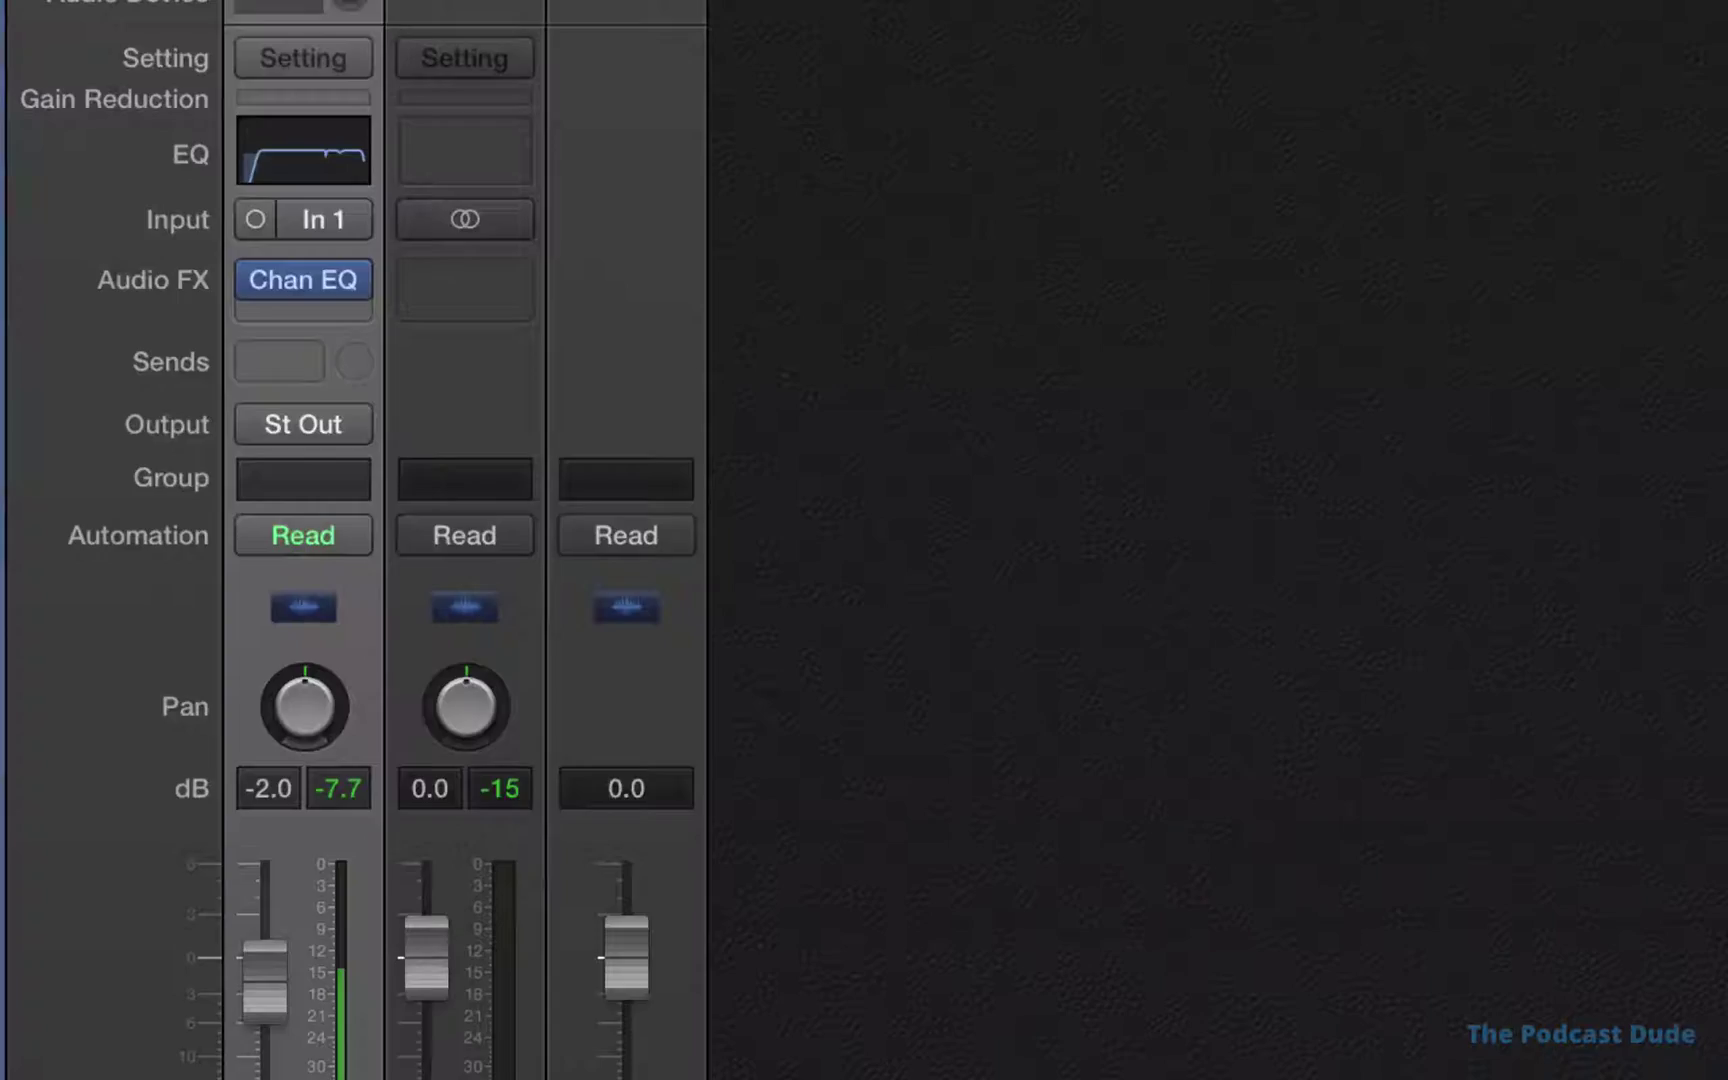
left_click(354, 280)
left_click(368, 358)
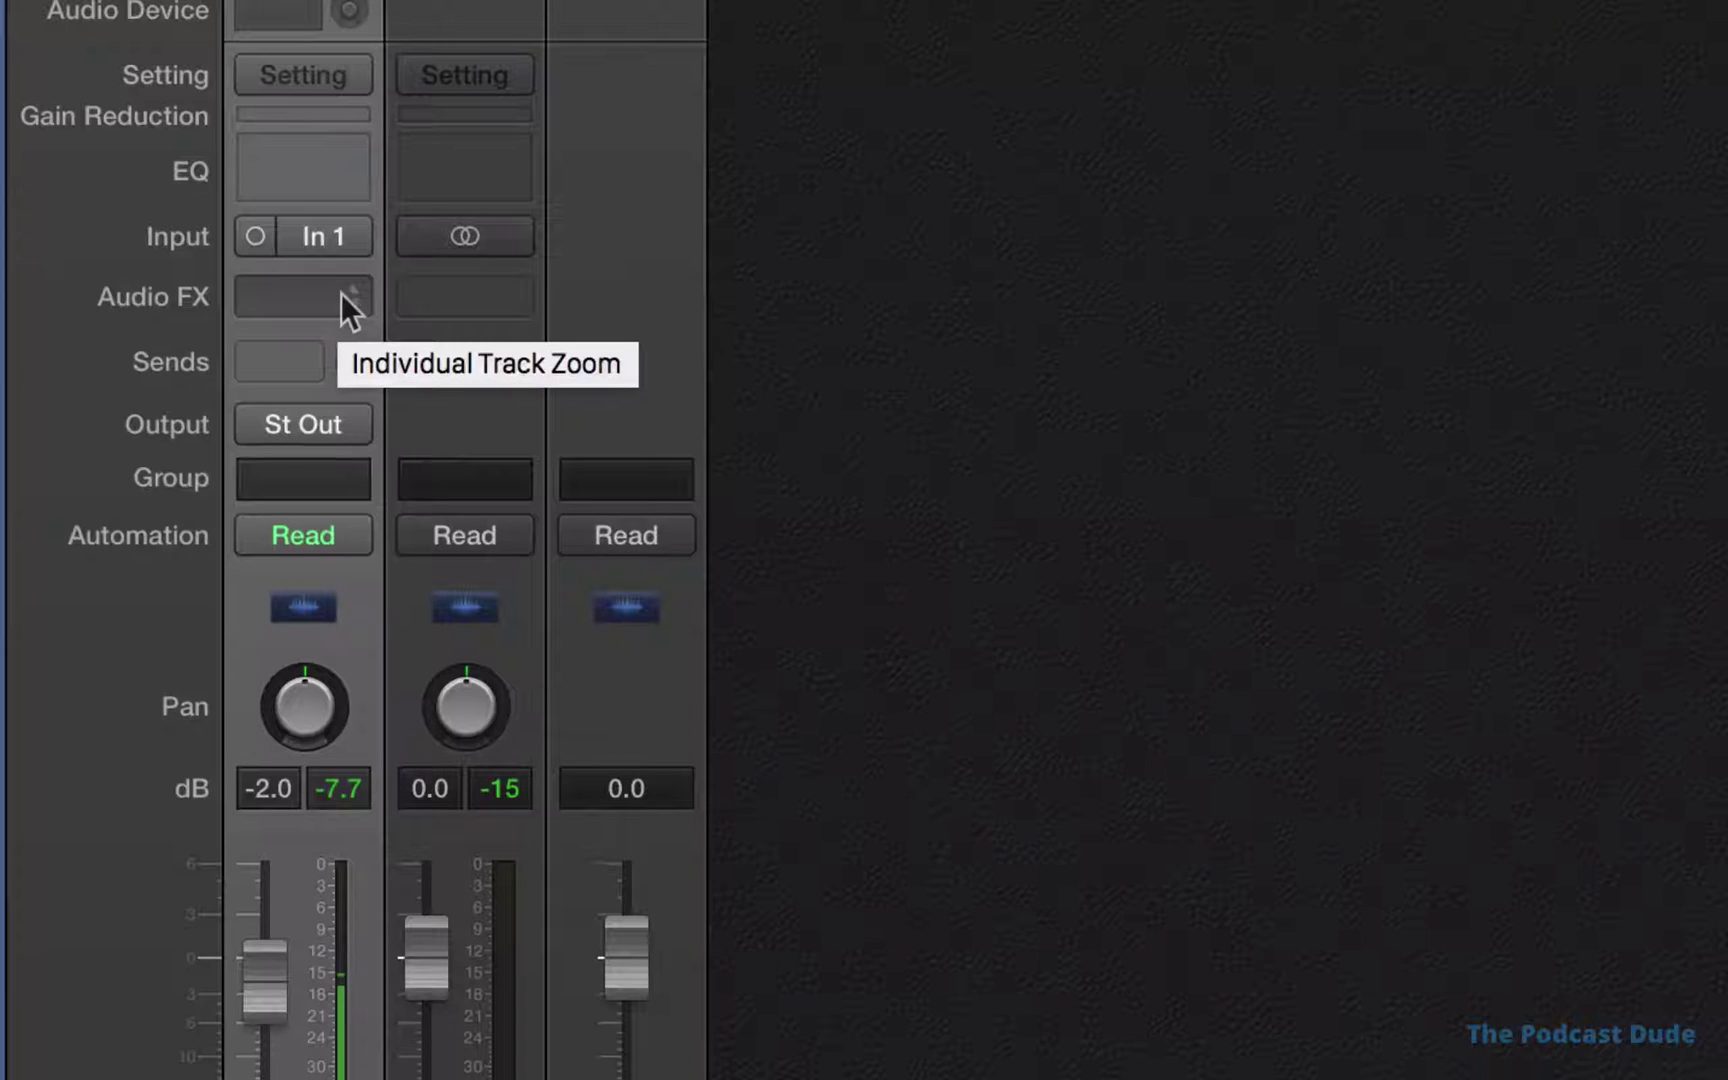
Insert a new mono Channel EQ from the EQ plug-in category
left_click(348, 295)
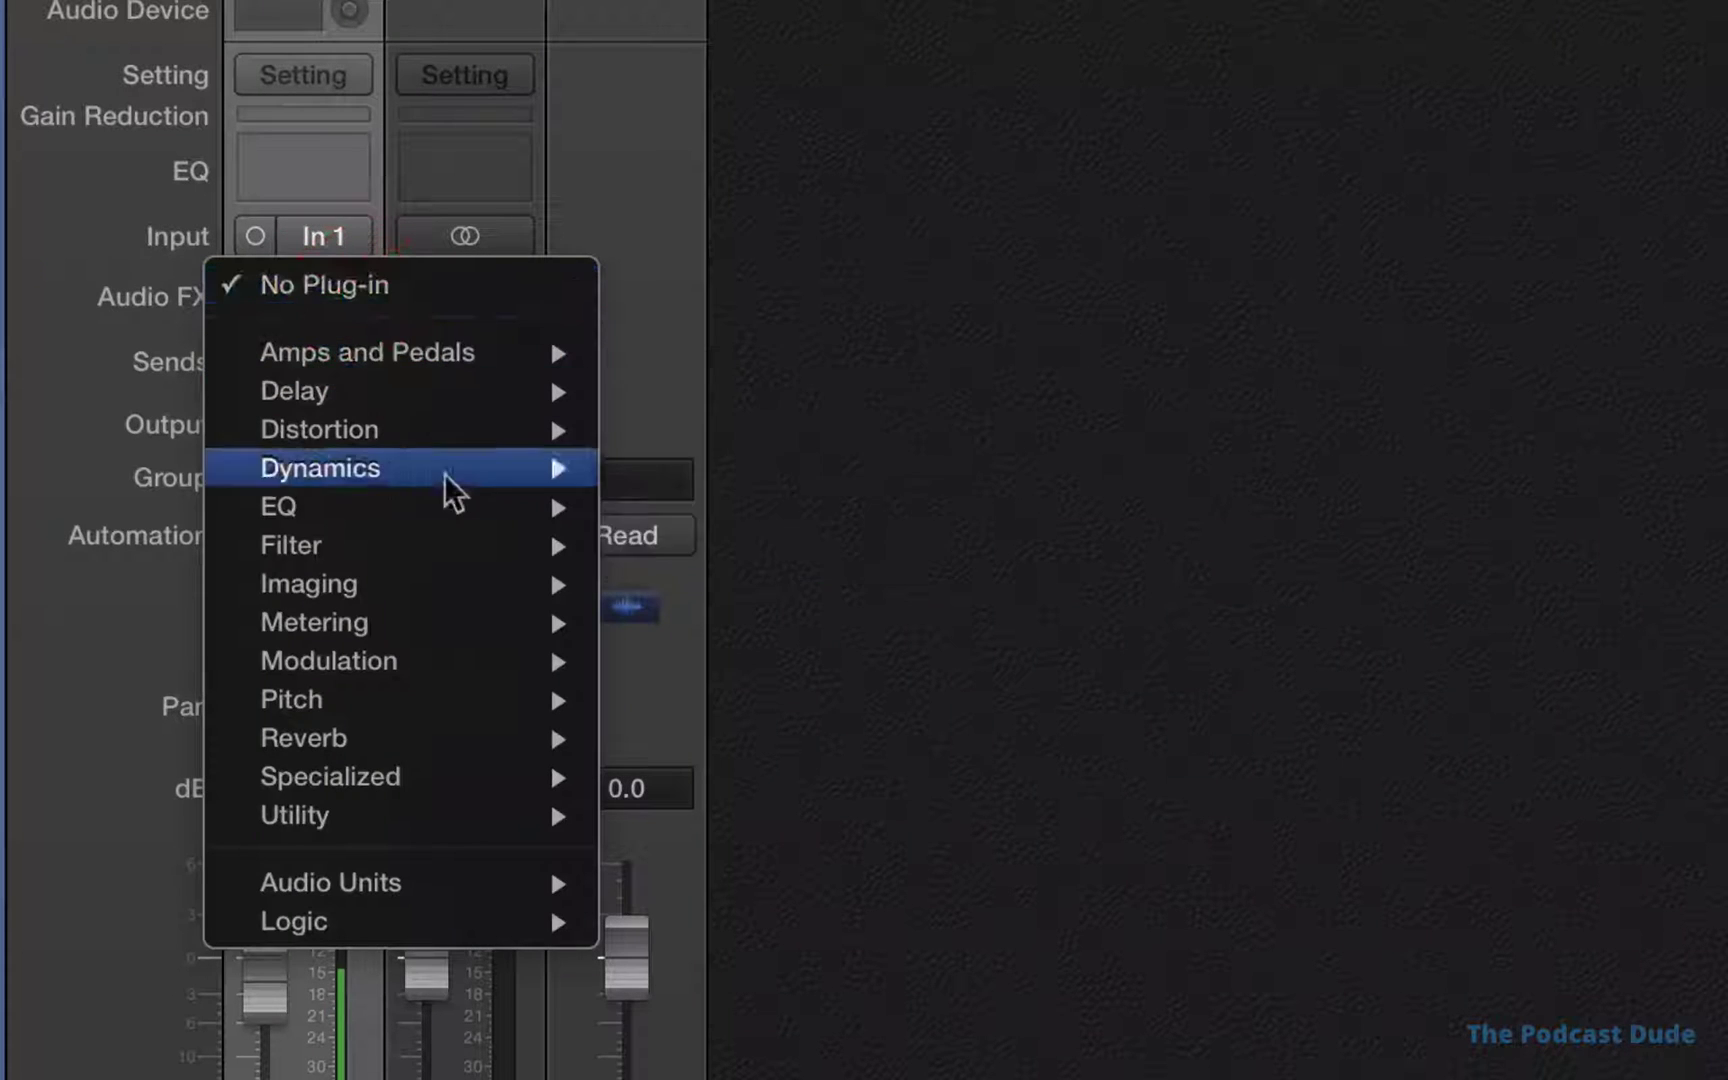
mouse_move(455, 505)
mouse_move(860, 517)
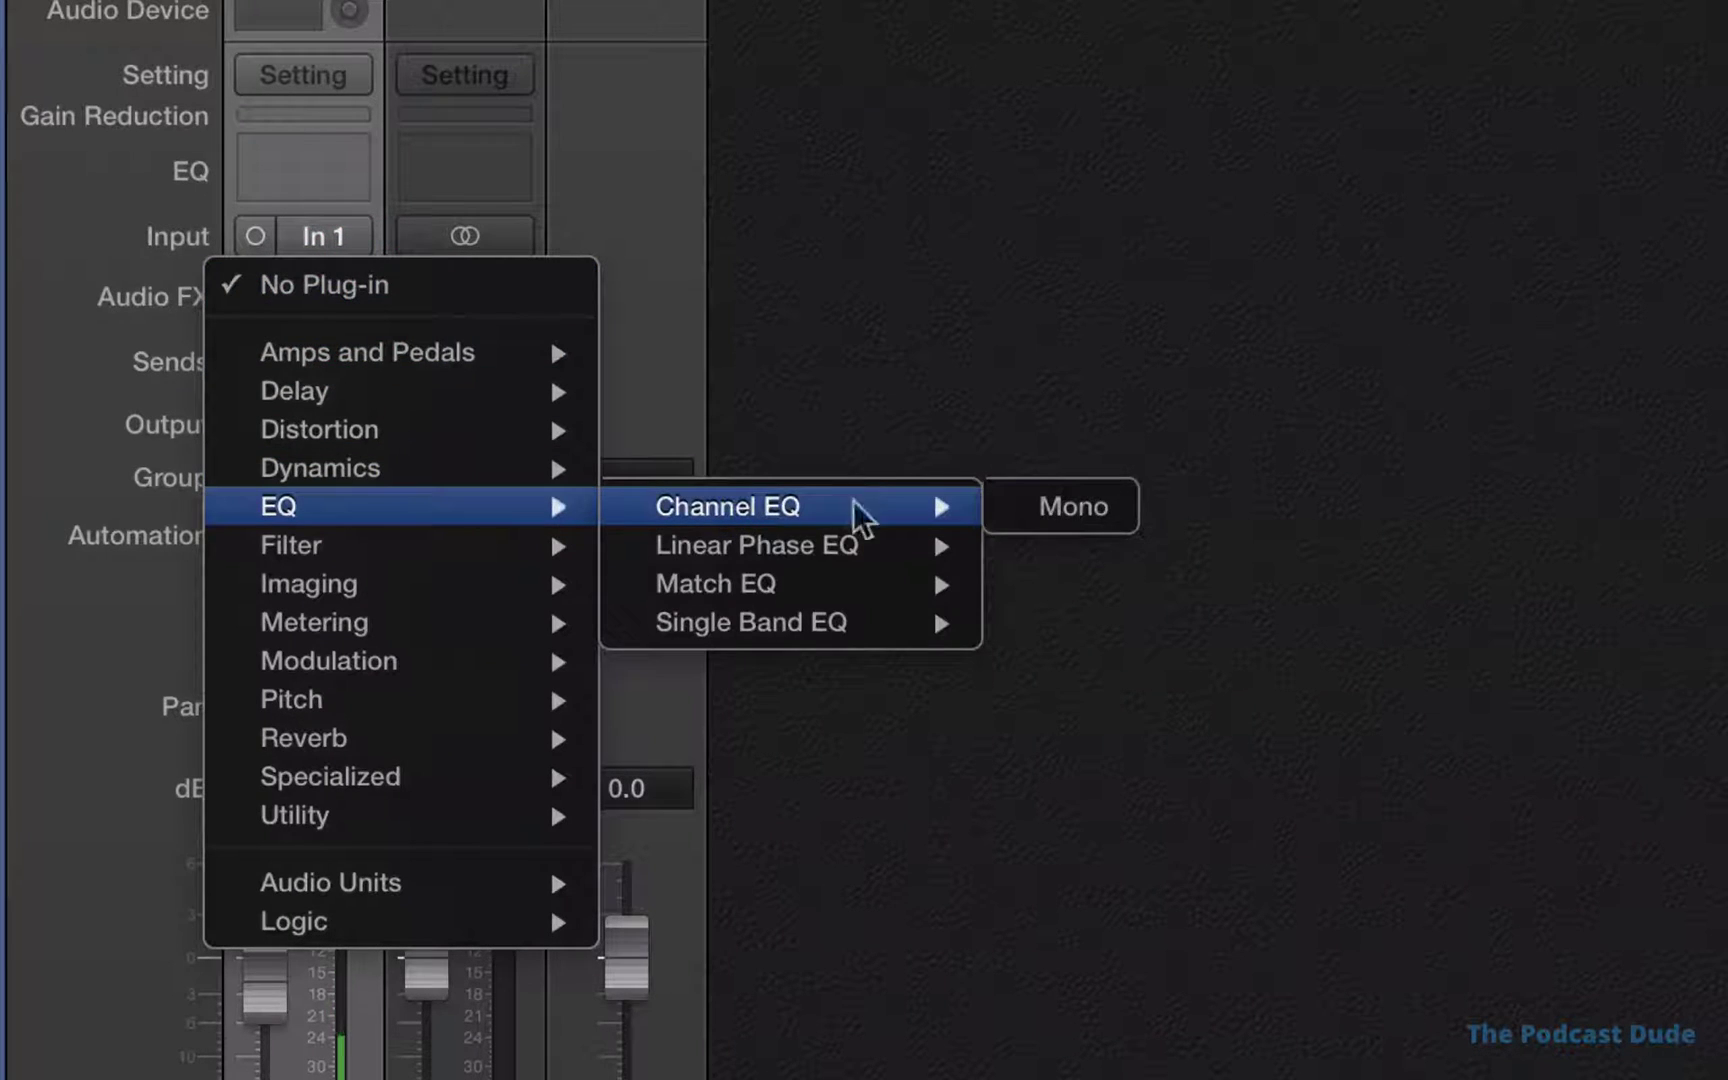
left_click(1055, 508)
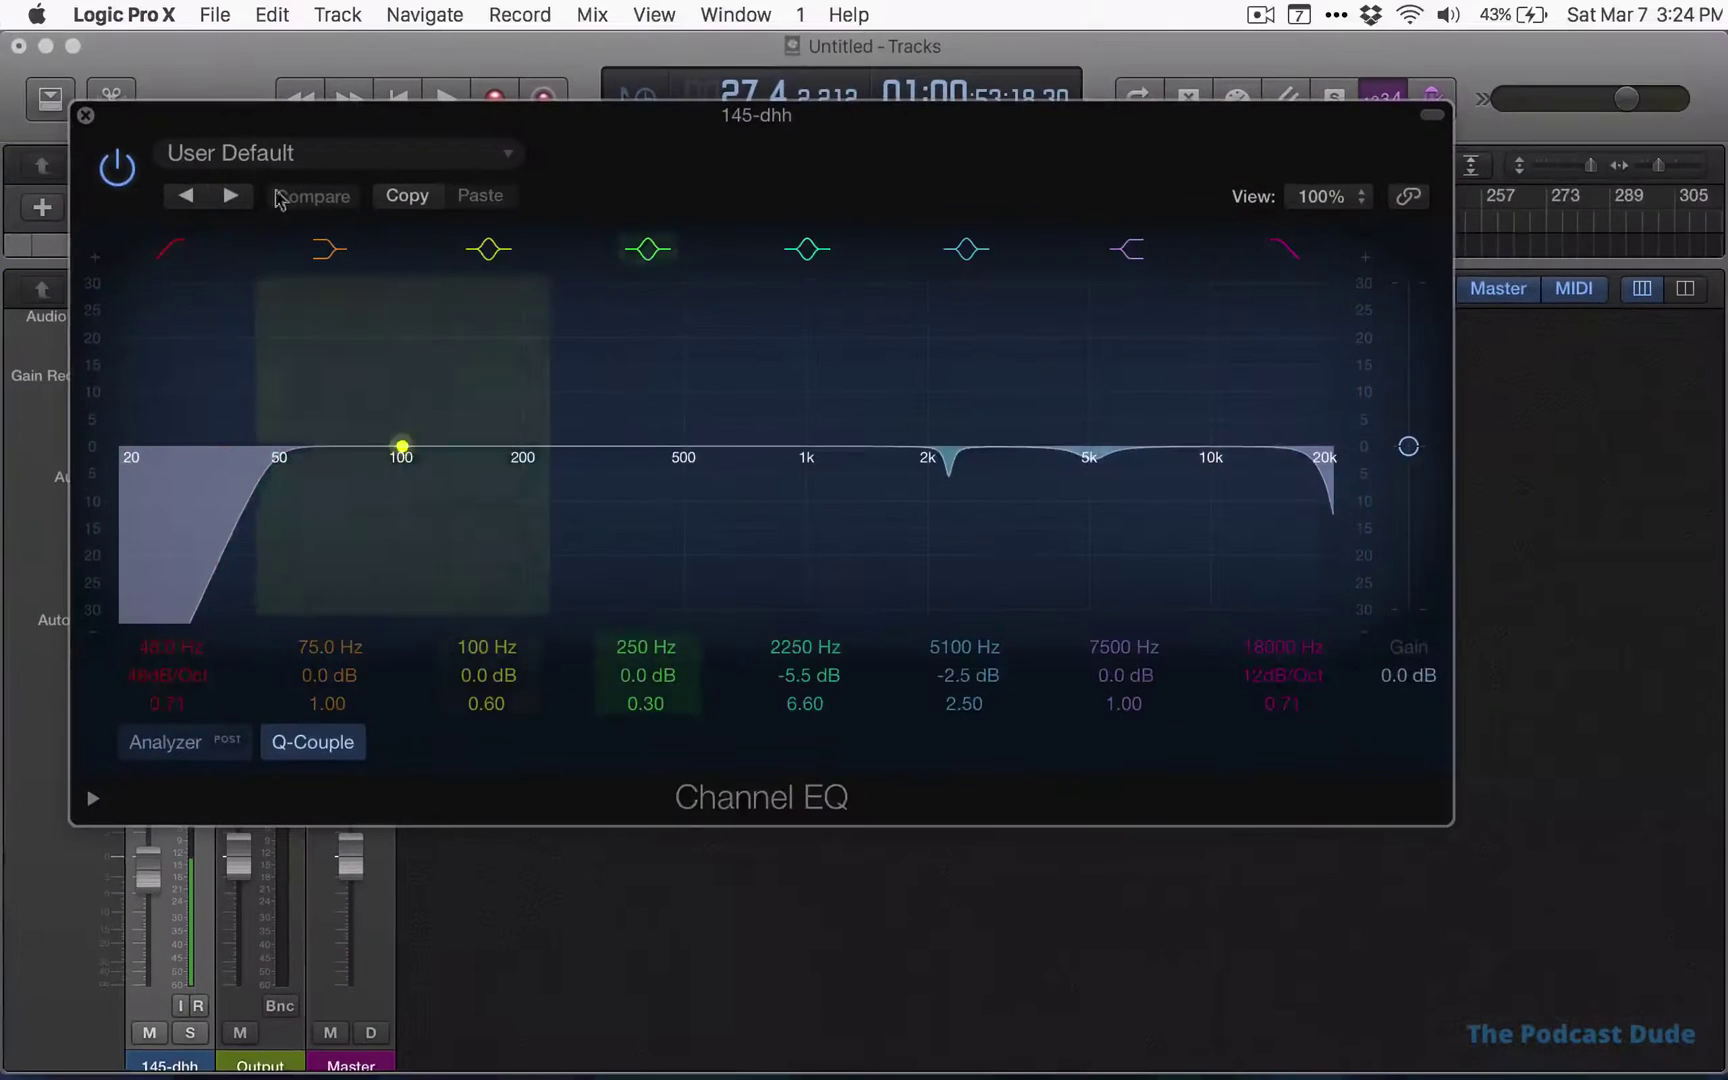
Disable the Channel EQ's low cut and high cut bands
left_click_drag(432, 120, 612, 230)
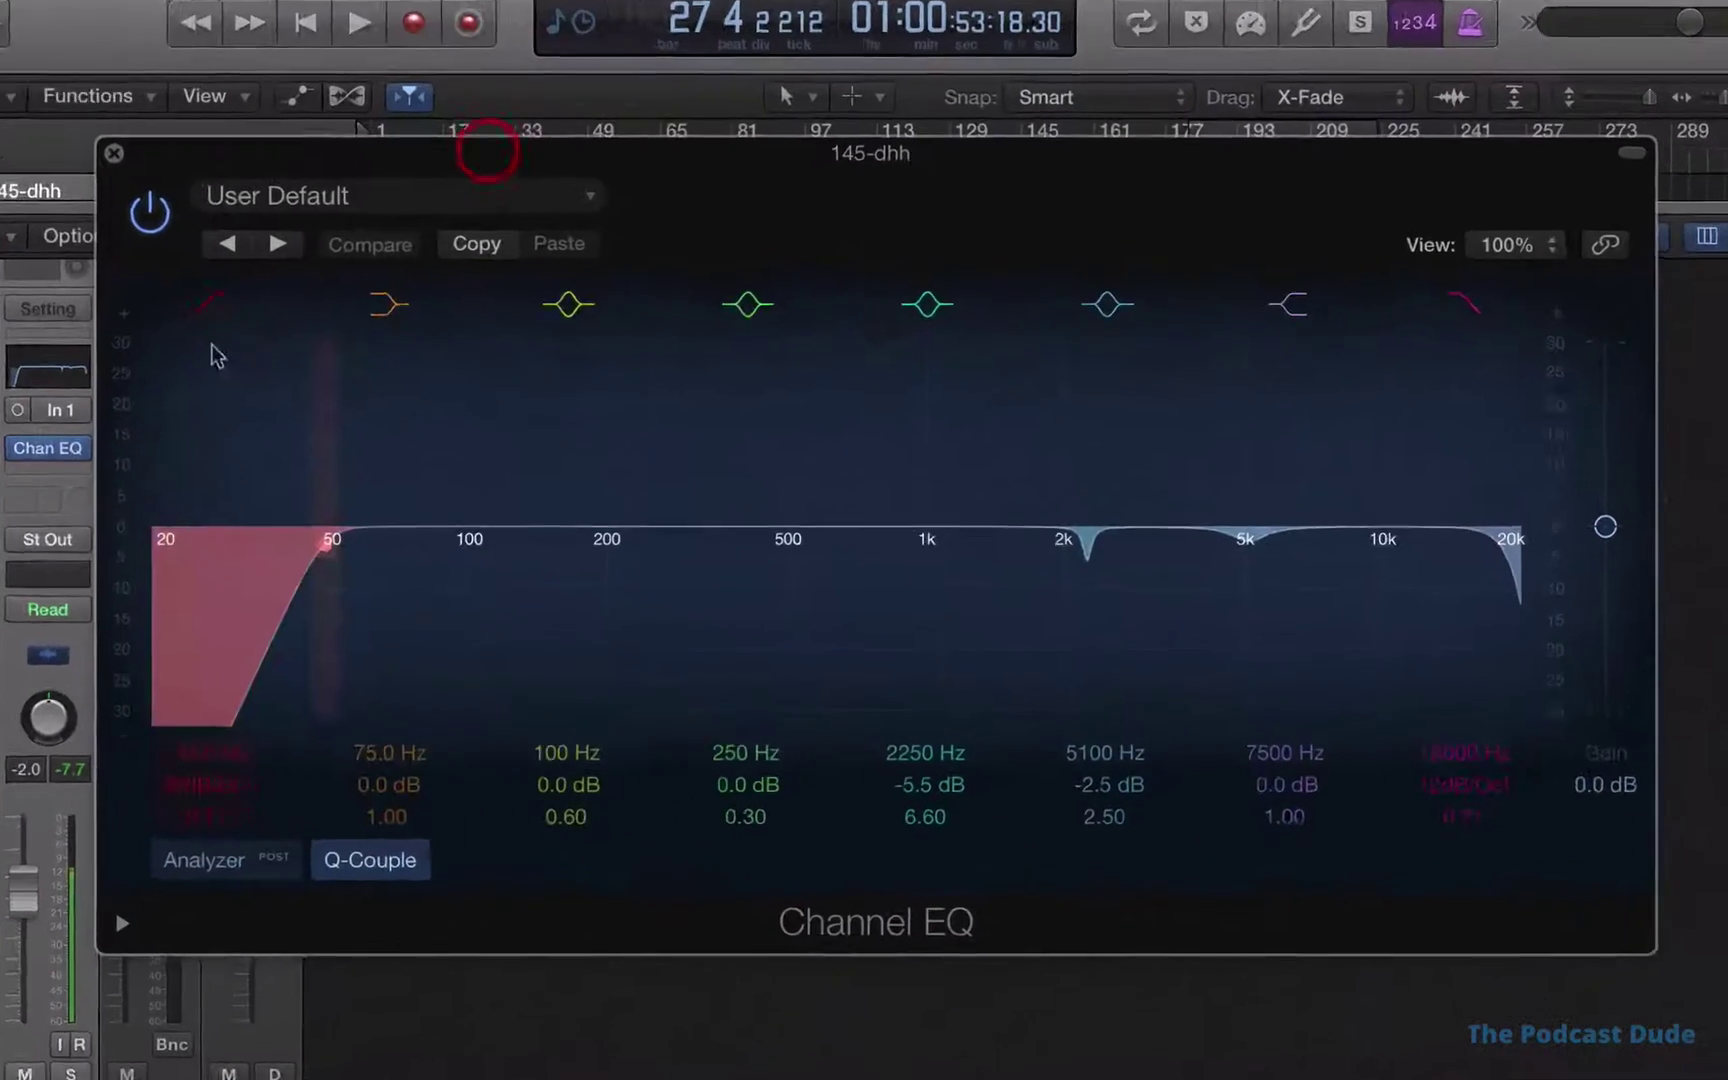
left_click(205, 300)
left_click(1478, 298)
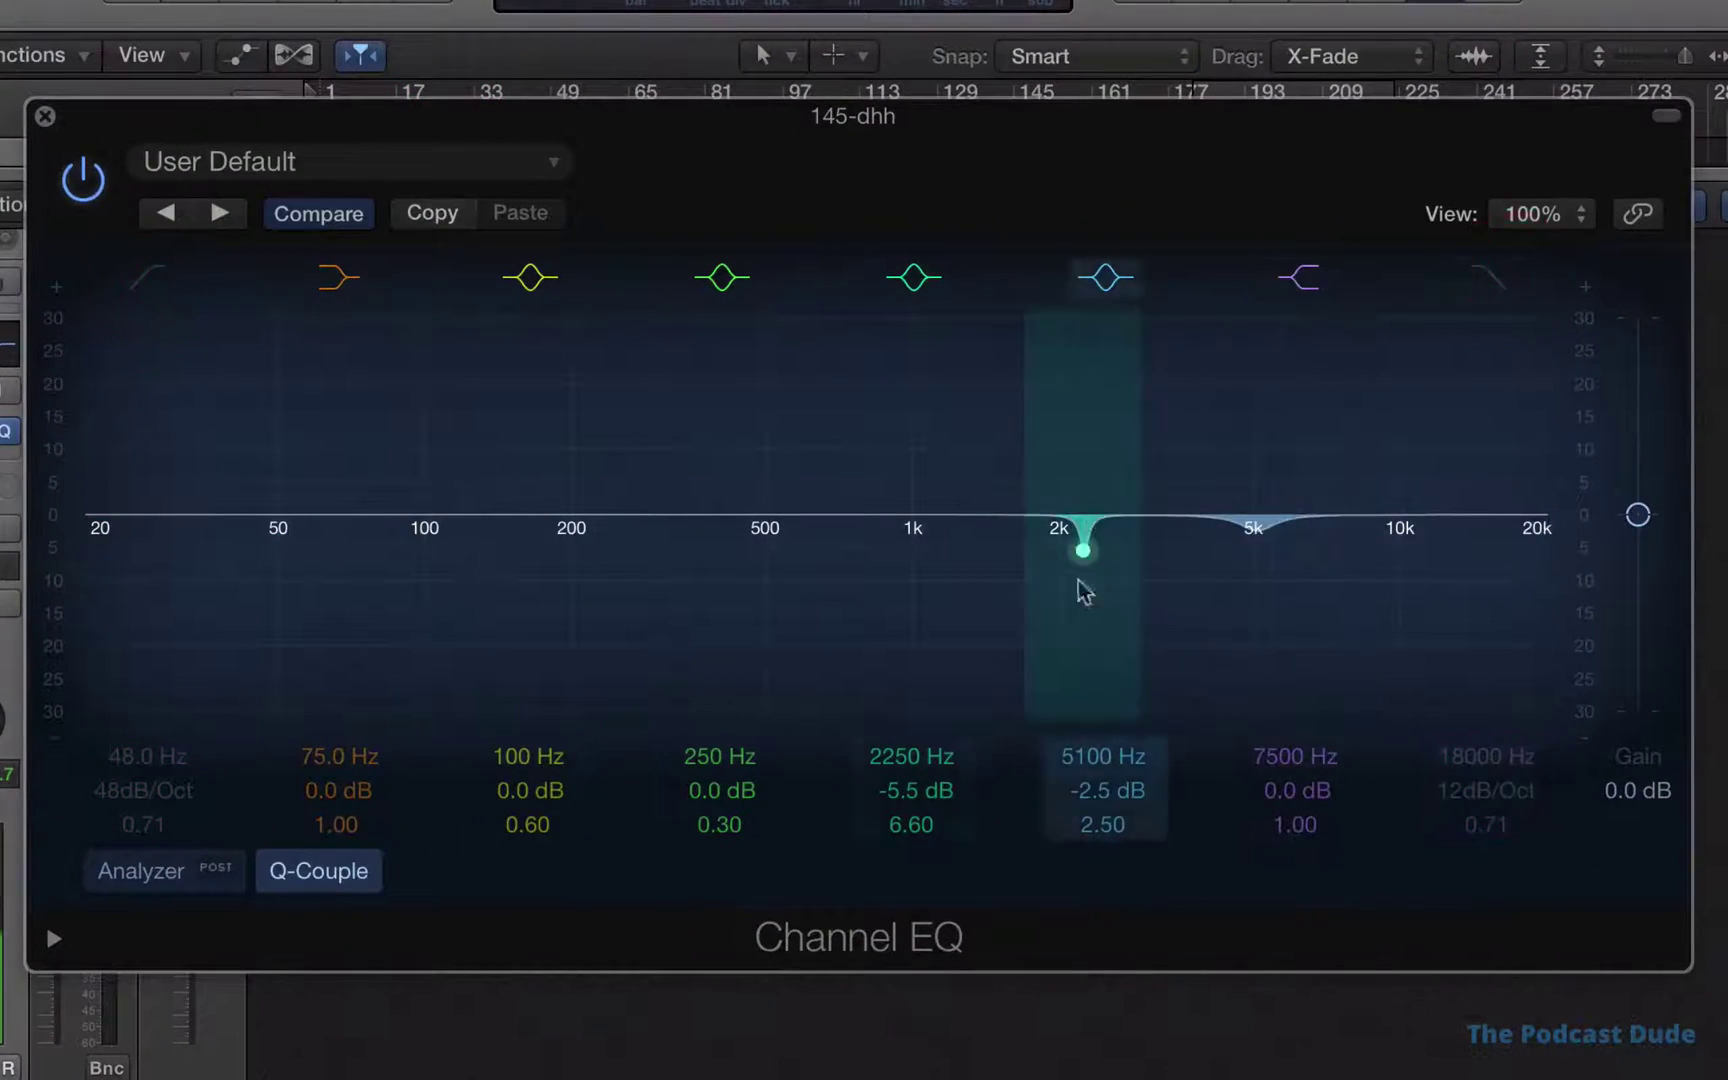
Bring the 5100 Hz and 2250 Hz dips back to 0.0 dB
left_click(1104, 789)
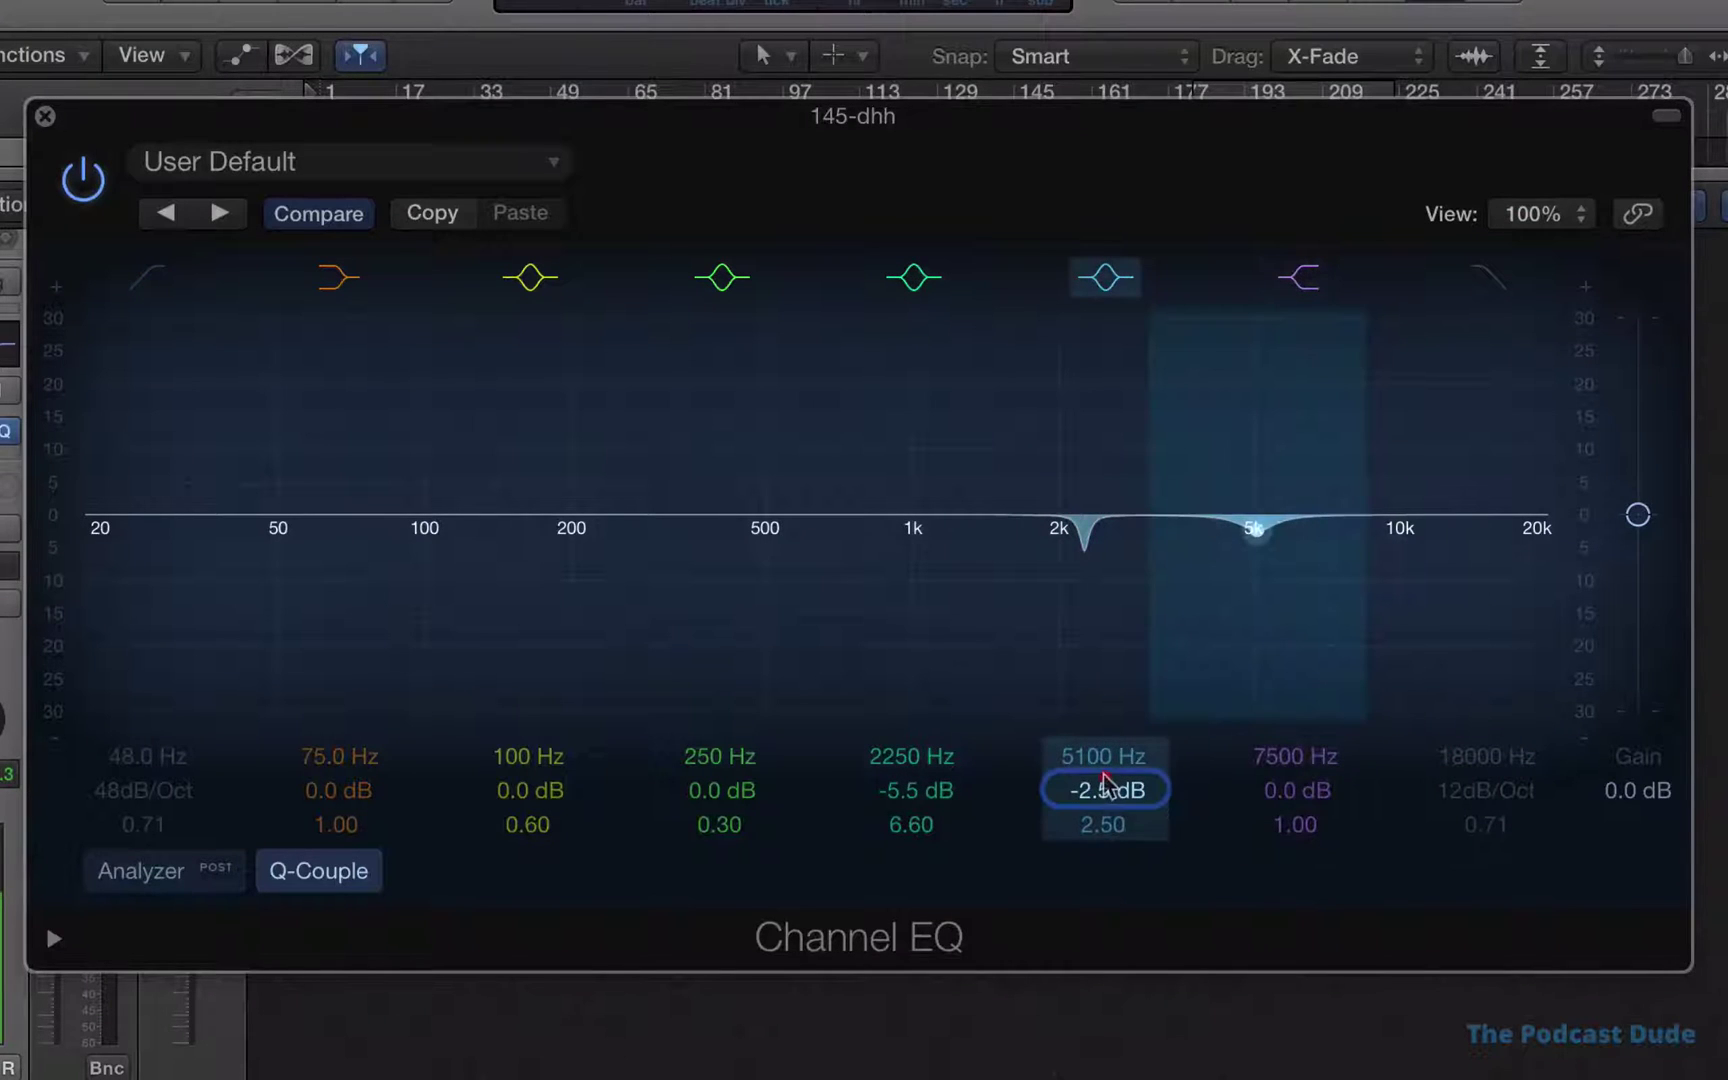
mouse_move(1104, 780)
left_mouse_down()
mouse_move(1104, 745)
mouse_move(1106, 790)
left_mouse_up()
left_click_drag(935, 805, 935, 760)
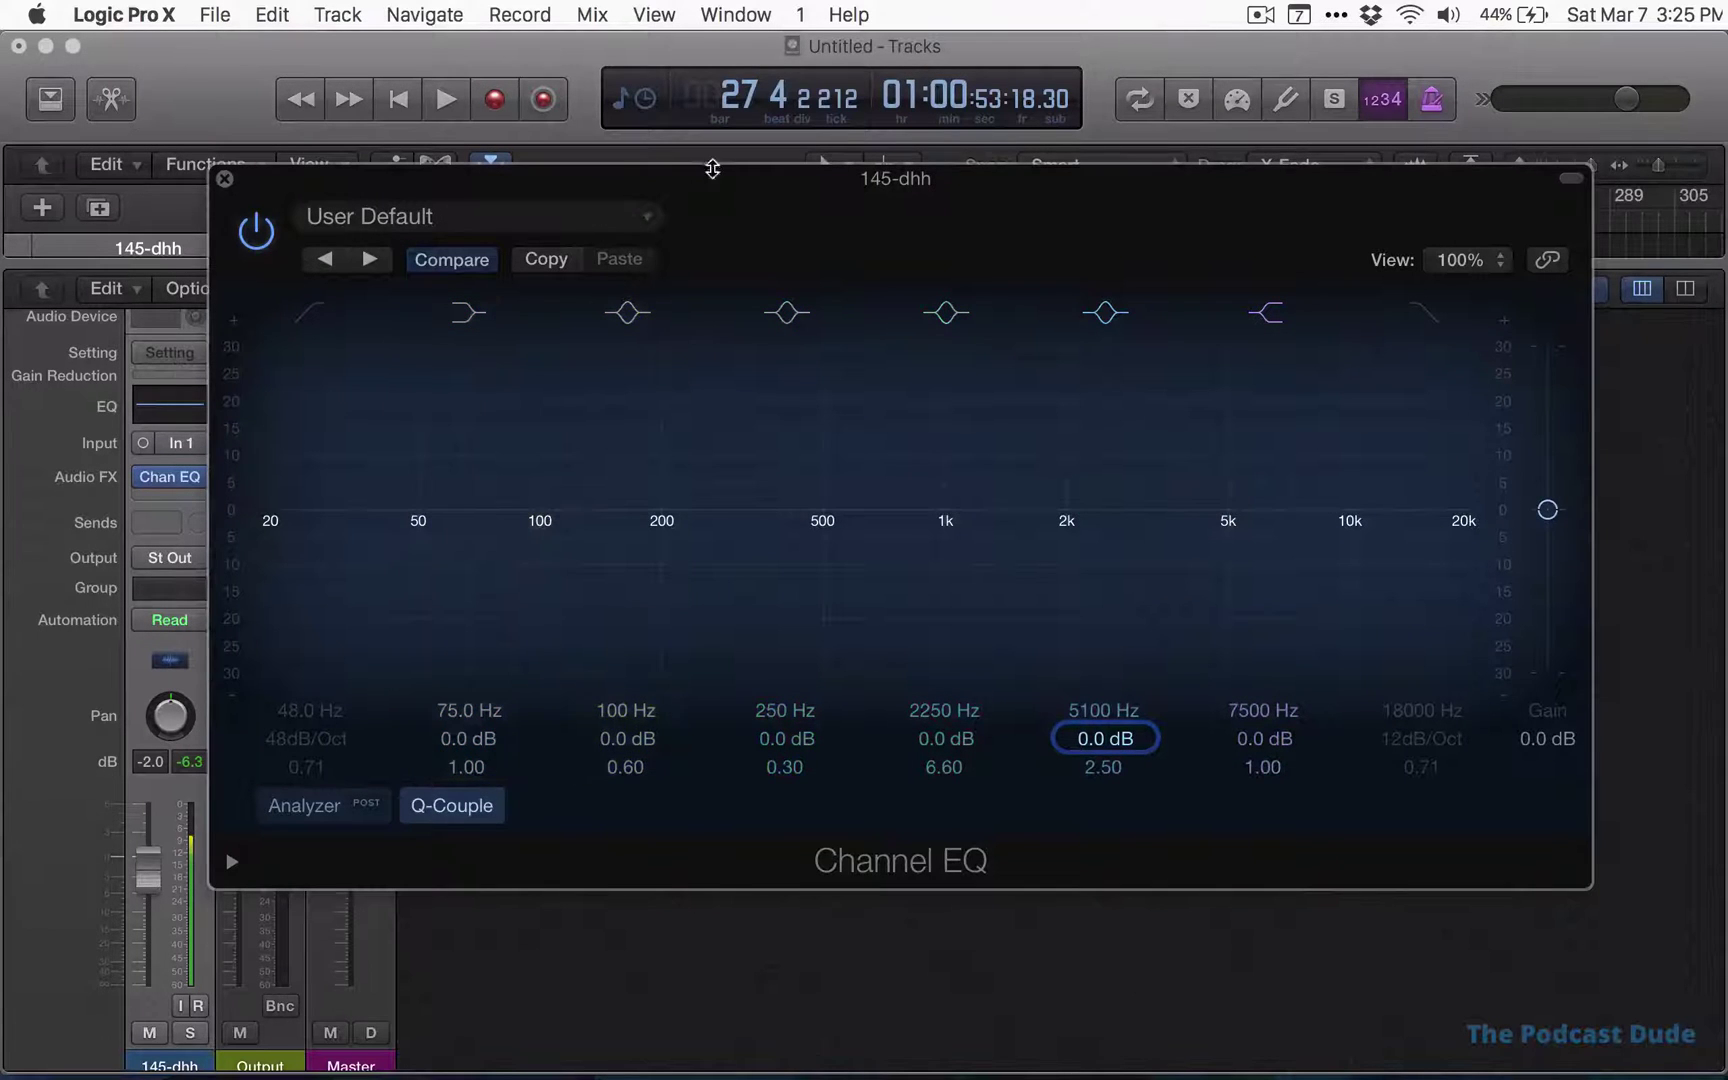
Cycle the opening bars from the project start and start looped playback
left_click_drag(737, 190, 805, 328)
left_click(482, 212)
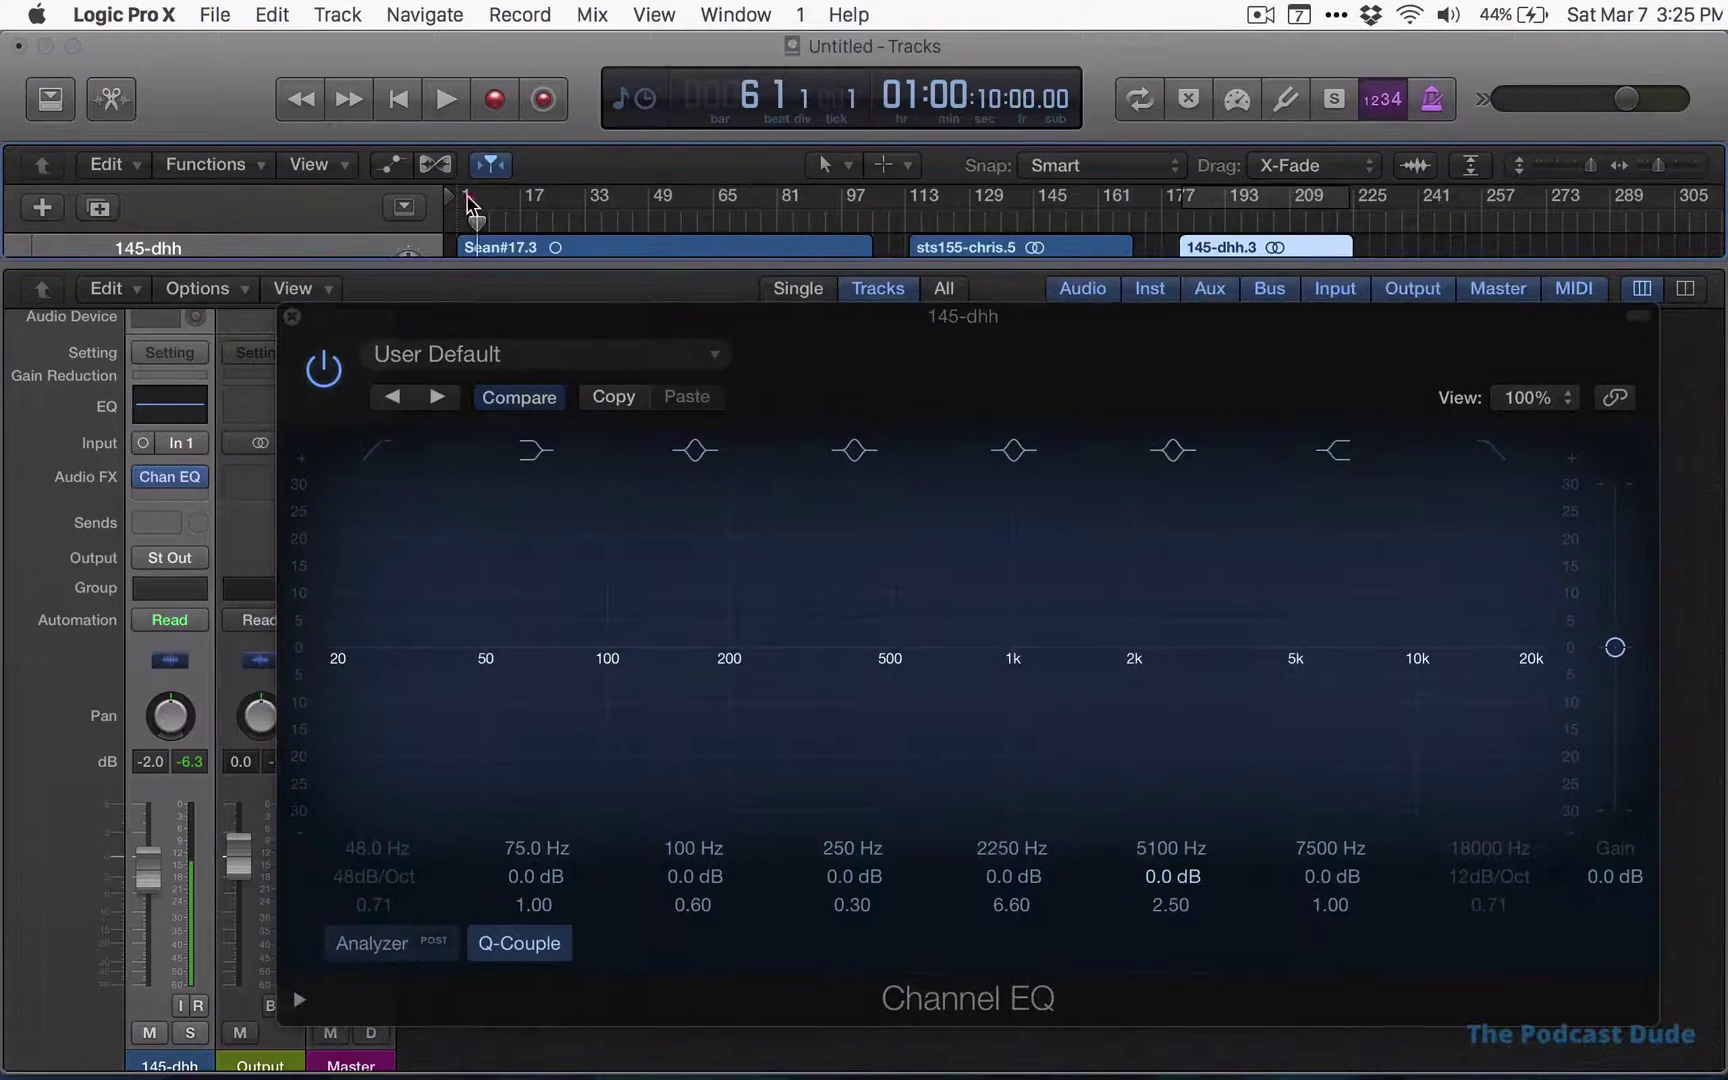
left_click_drag(470, 200, 847, 198)
key("space")
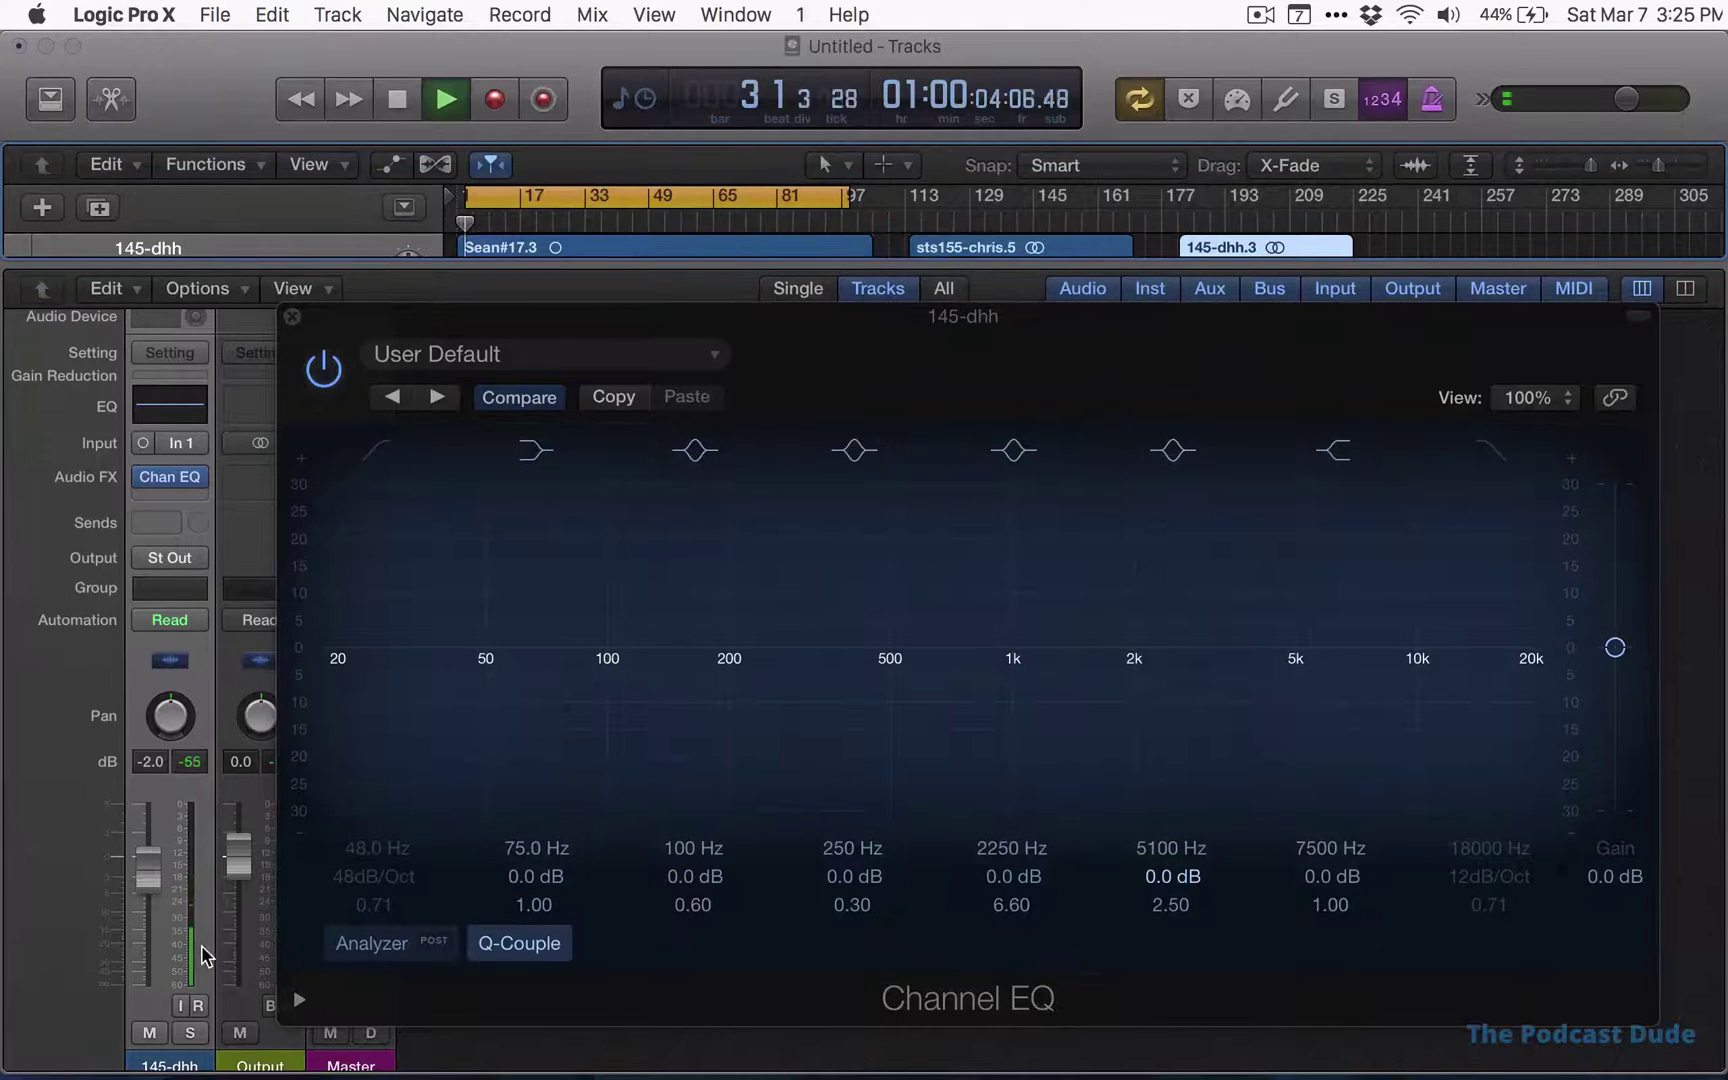
Mute the 145-dhh track and turn on the Channel EQ's spectrum analyzer
left_click(150, 1032)
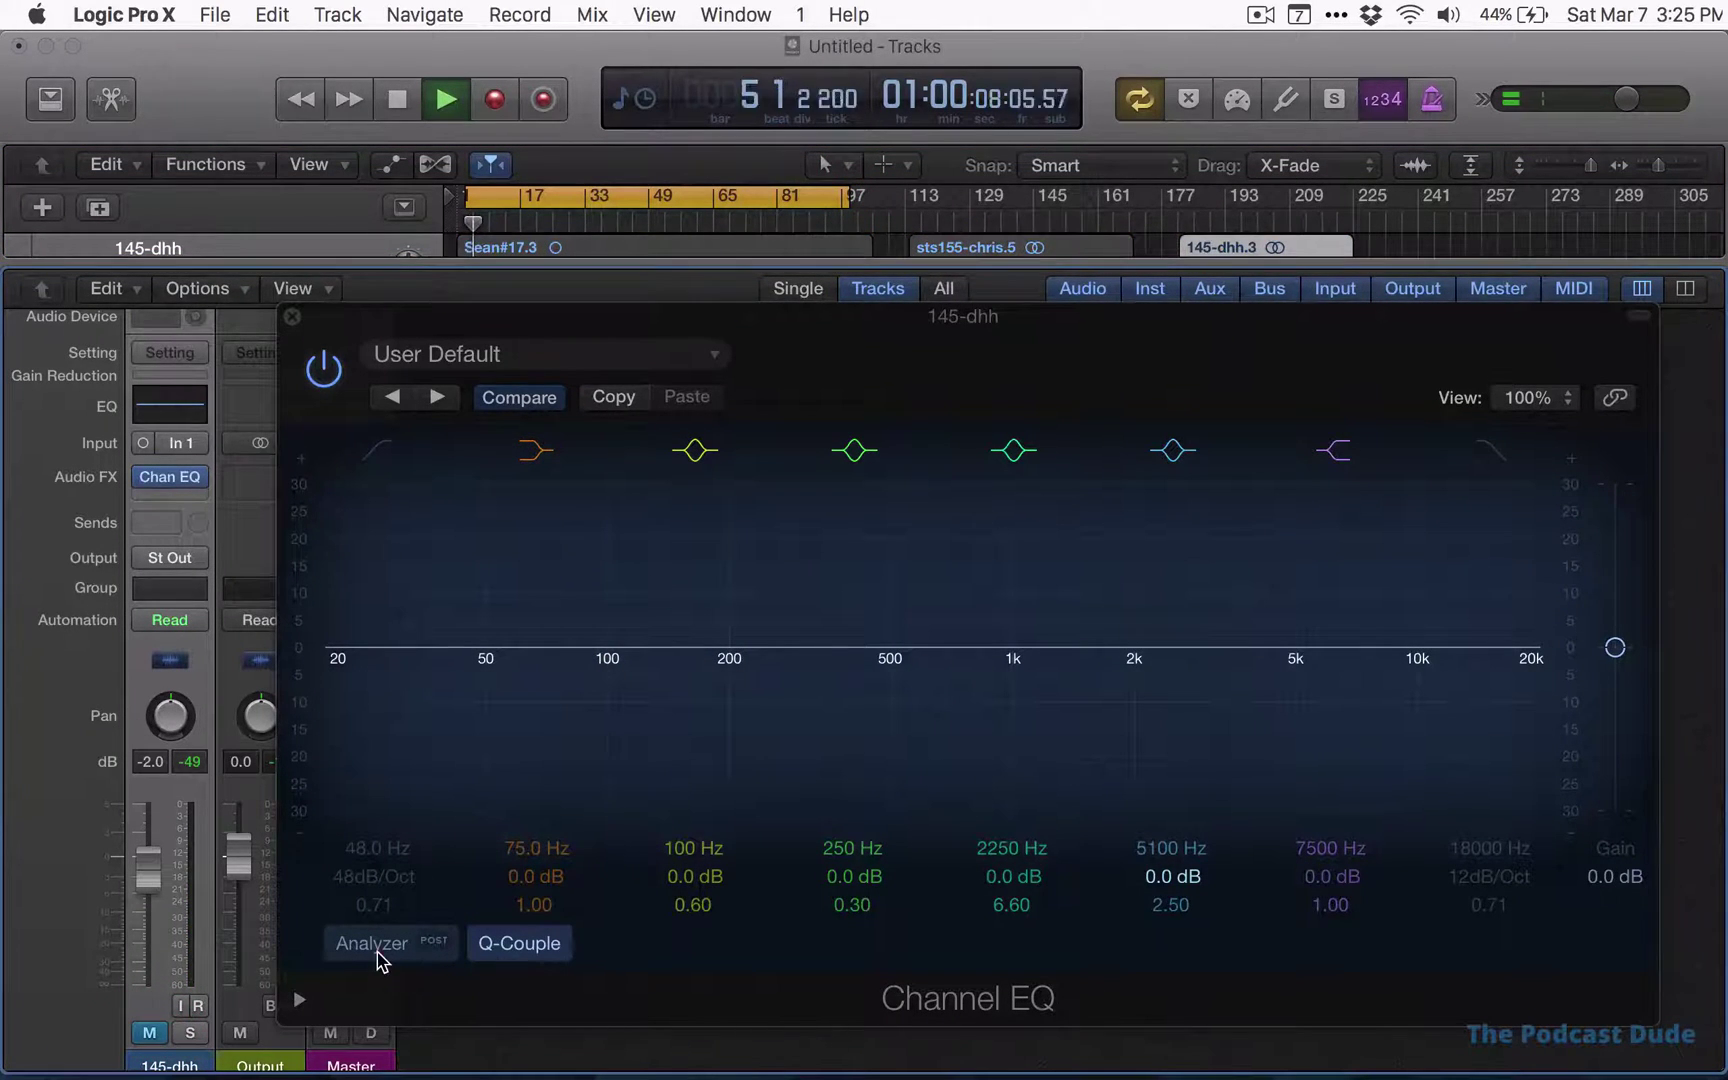
left_click(378, 955)
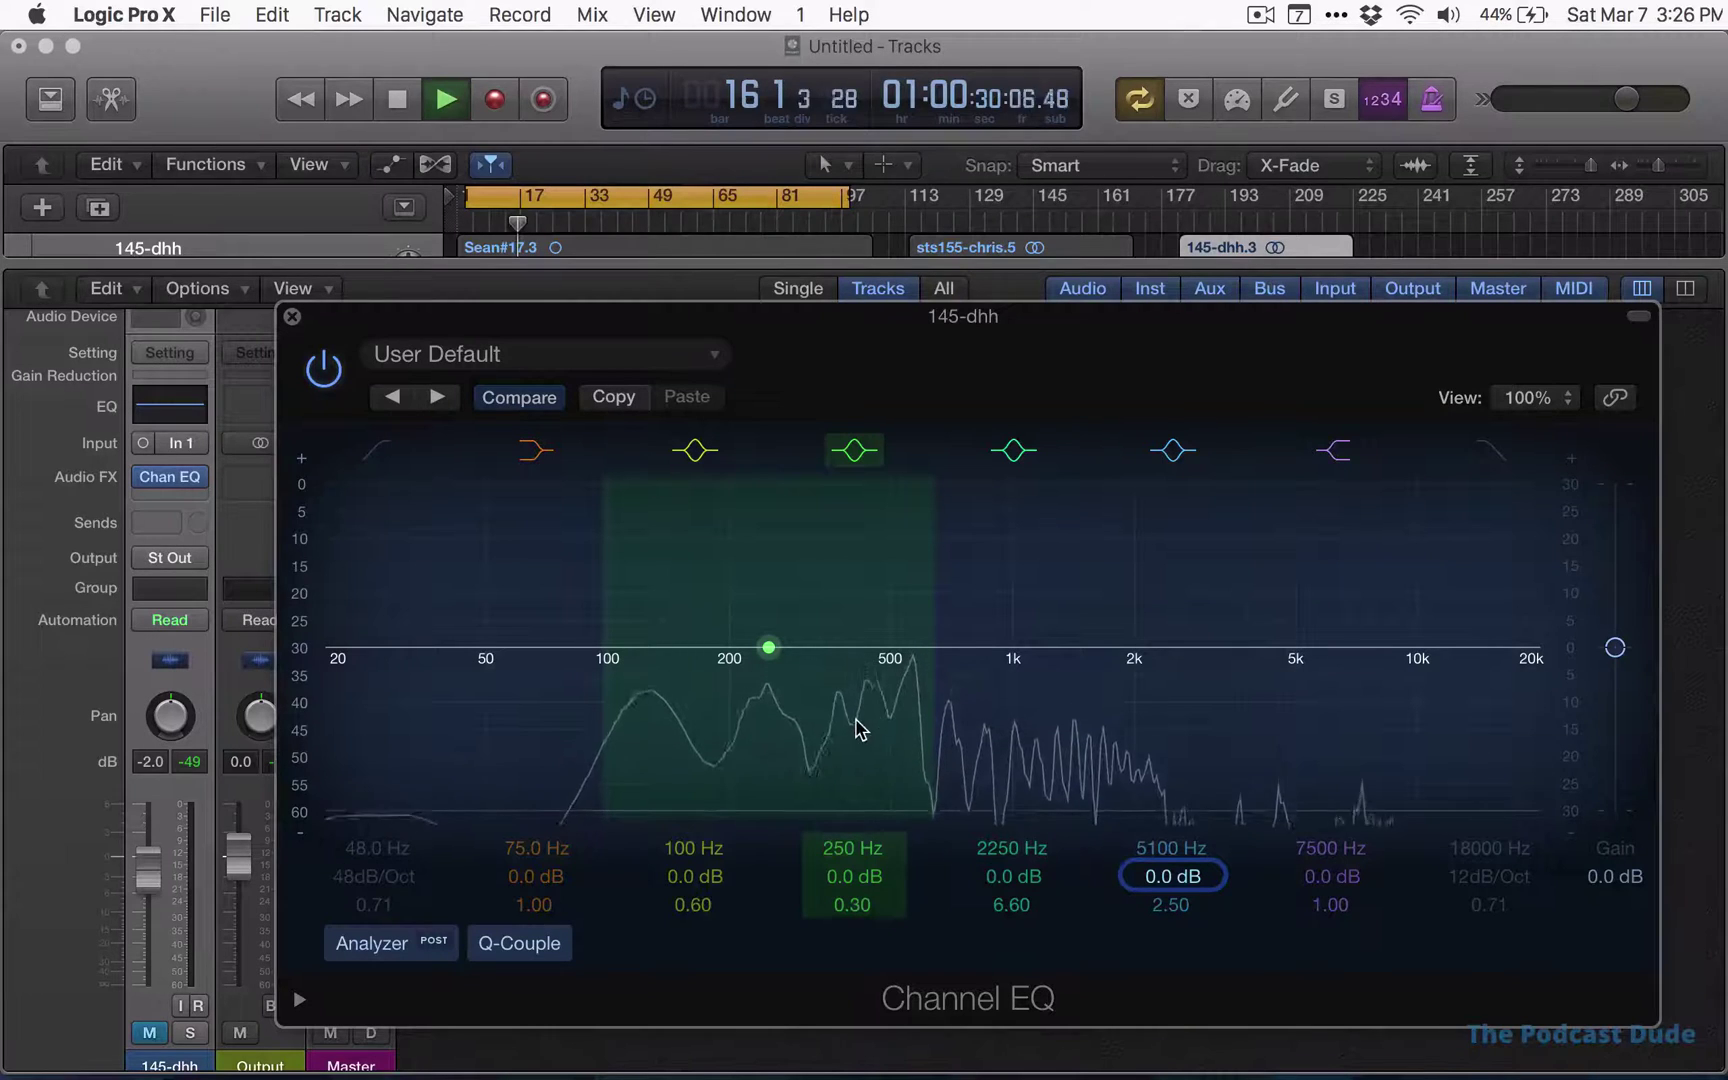
key("comma")
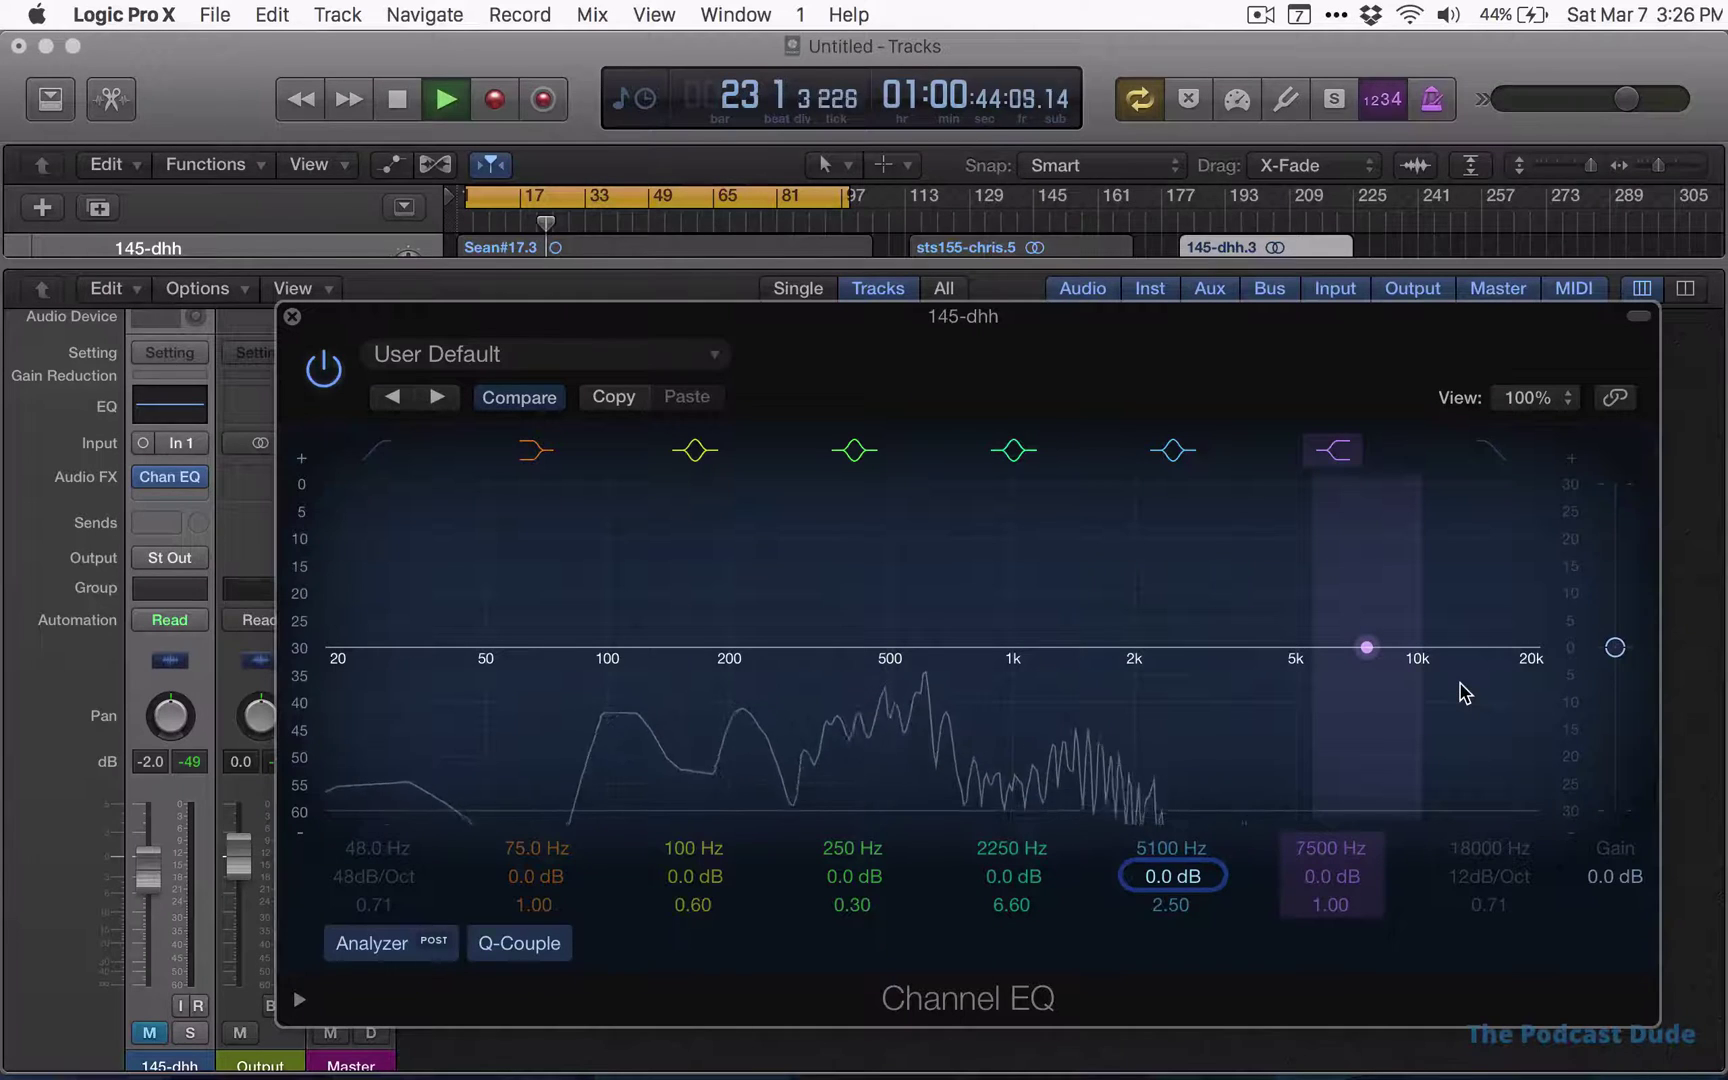
left_click_drag(975, 324, 915, 210)
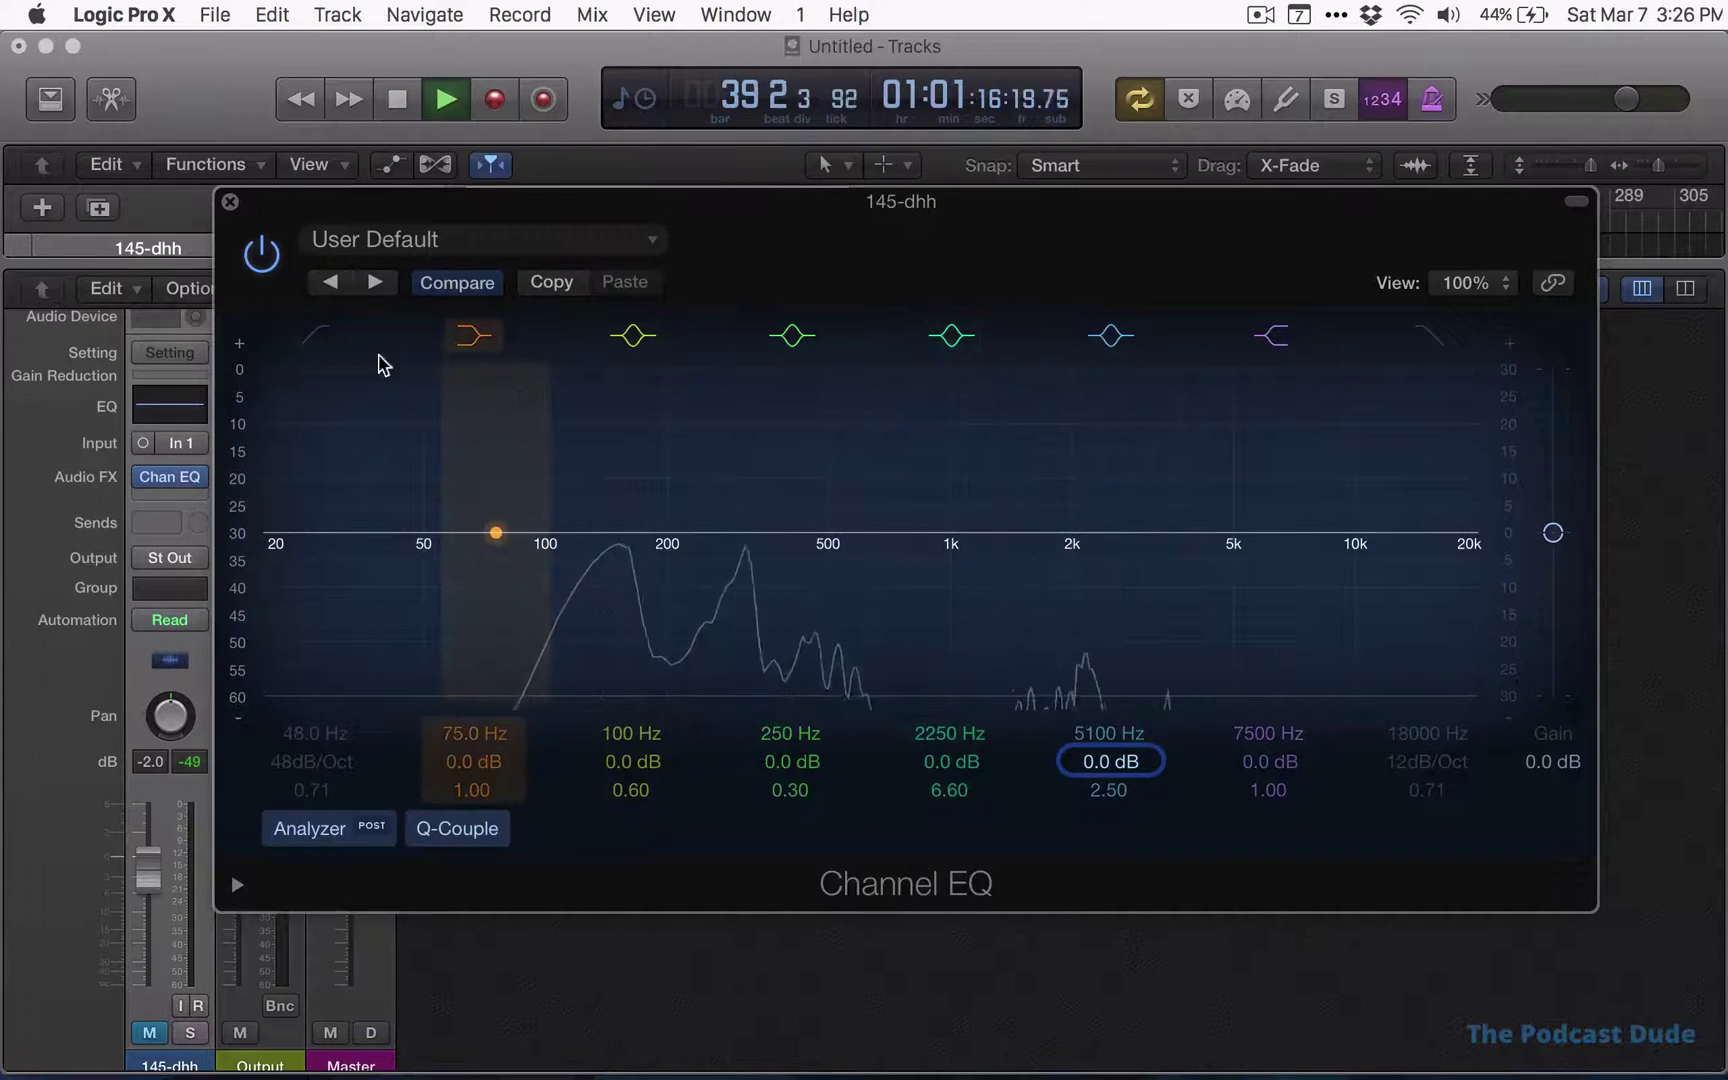
Enable the low cut and sweep its frequency through 53 and 56 to about 61 Hz
left_click(323, 346)
left_click(322, 346)
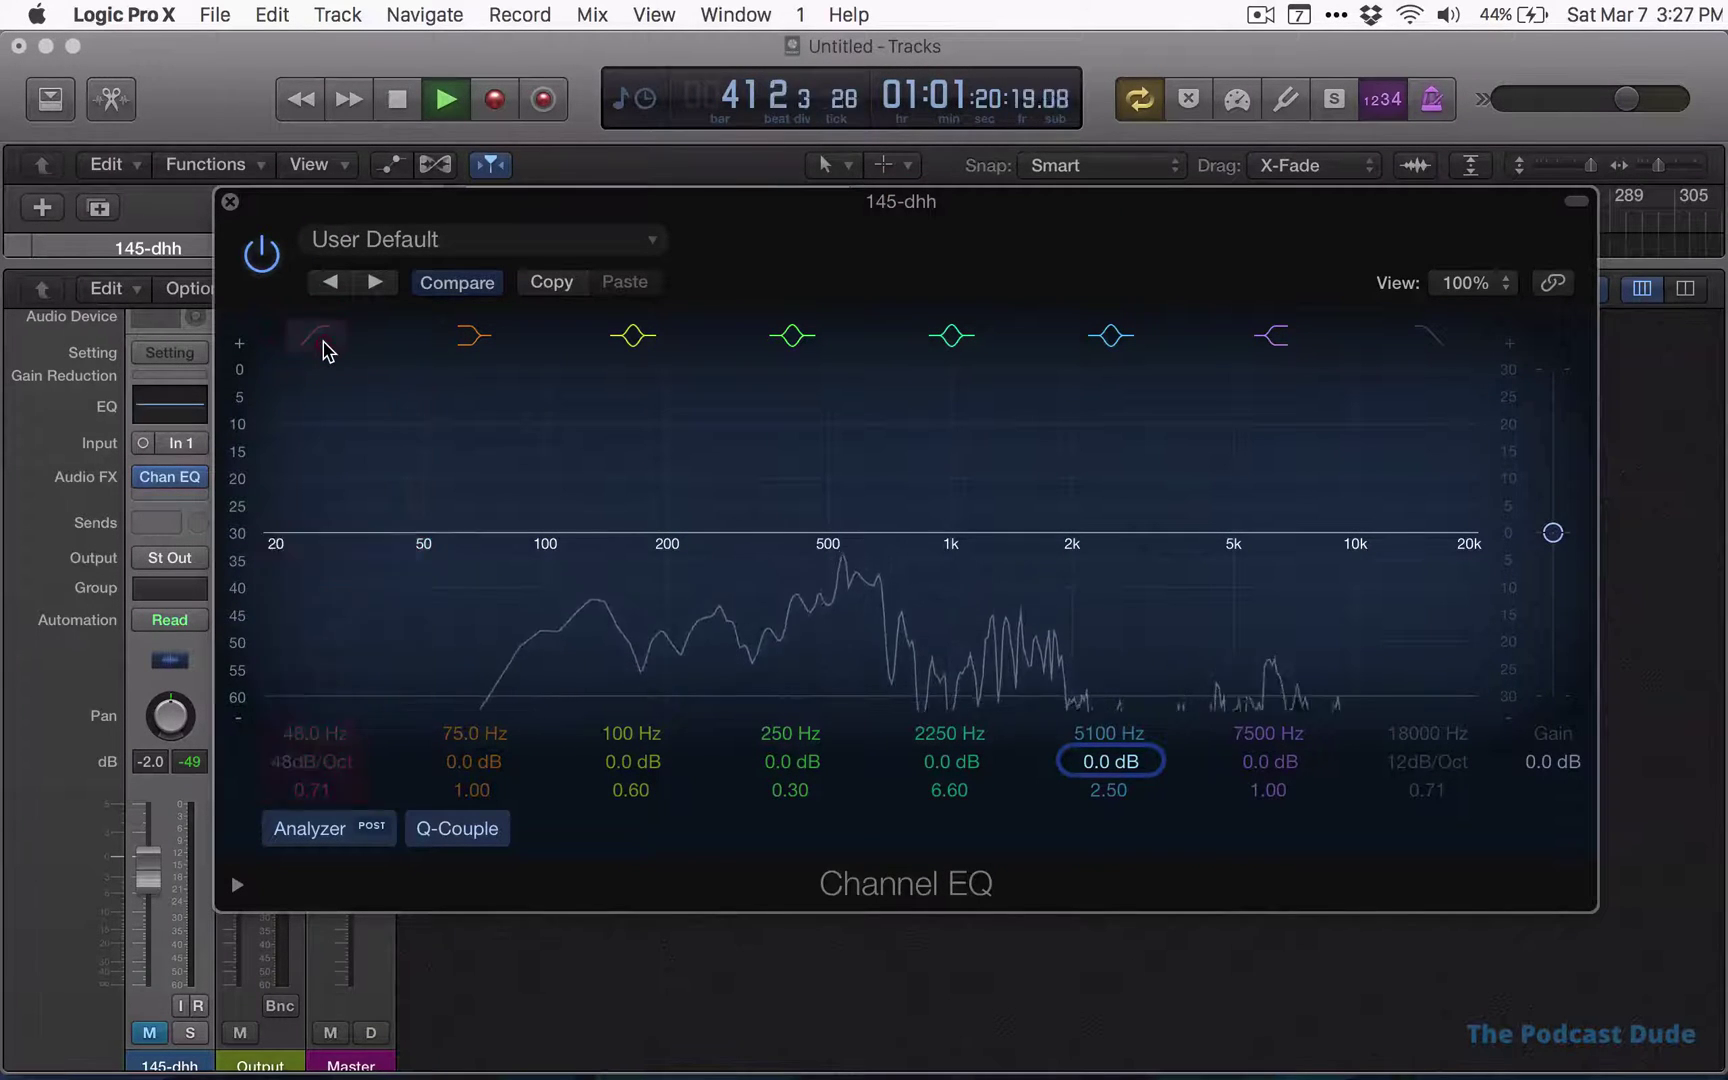
left_click(315, 342)
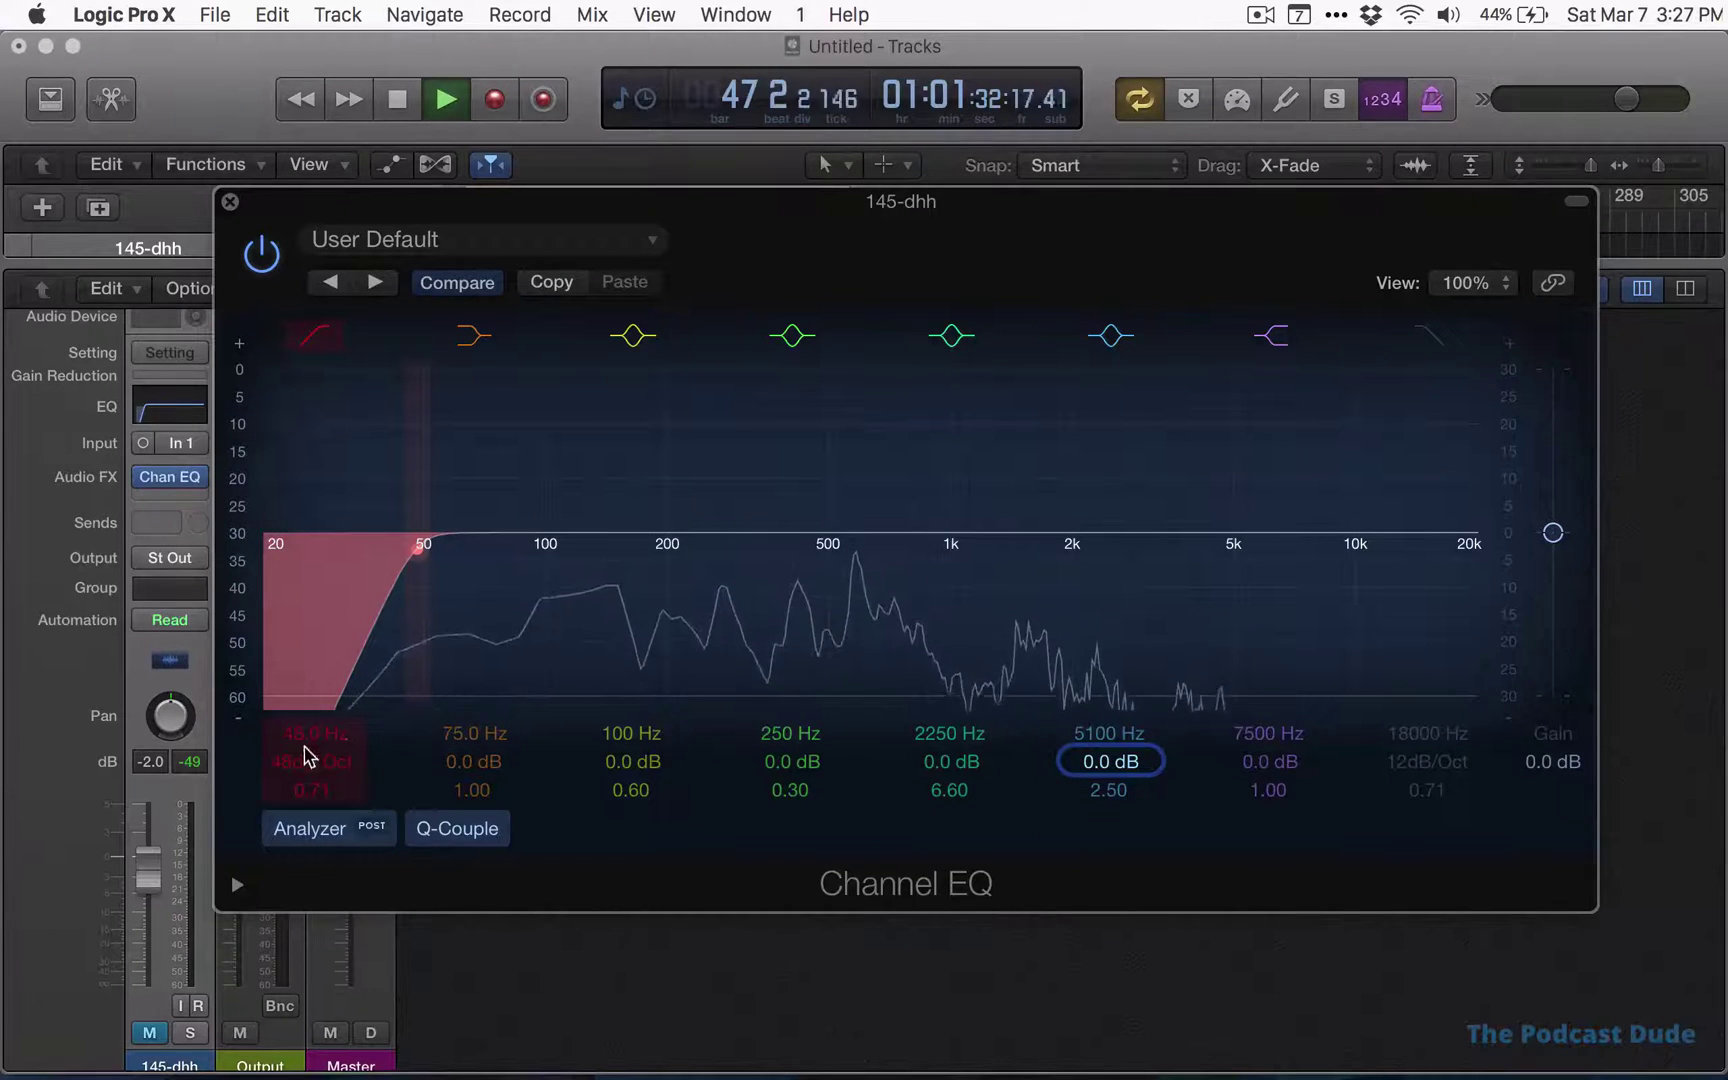
mouse_move(303, 742)
left_mouse_down()
mouse_move(303, 722)
mouse_move(305, 760)
left_mouse_up()
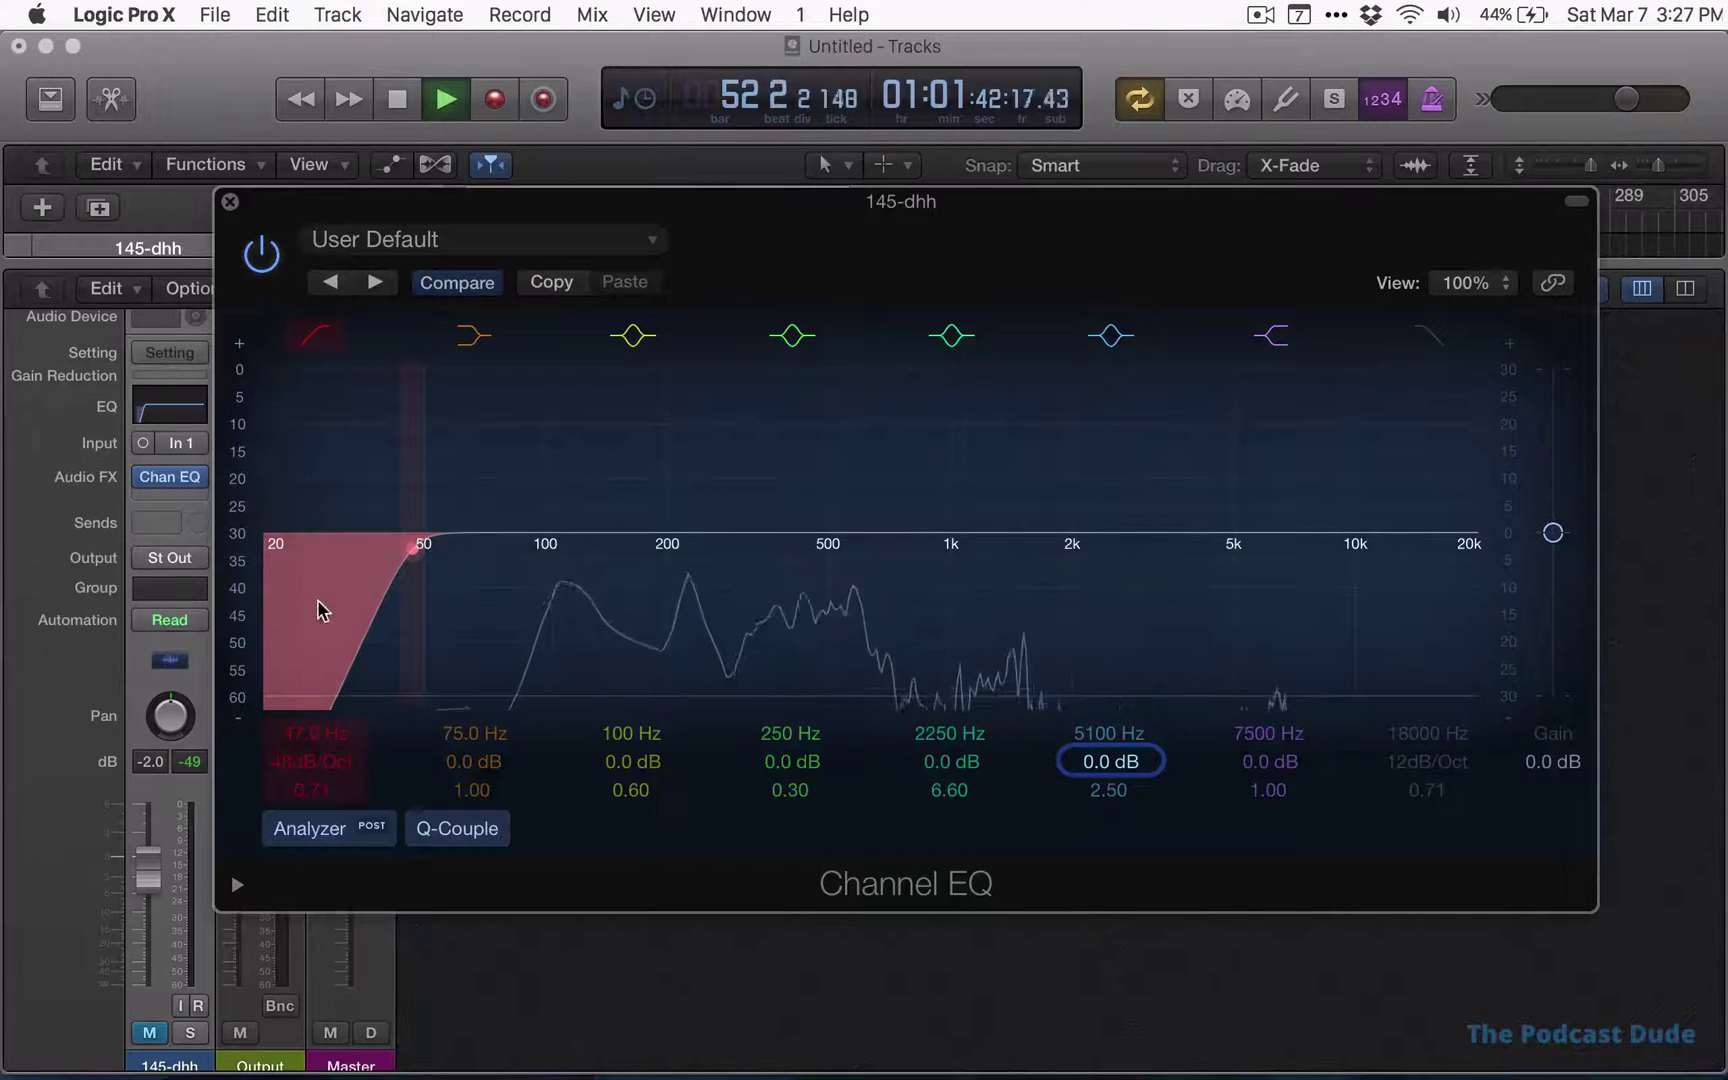
left_click_drag(309, 733, 309, 684)
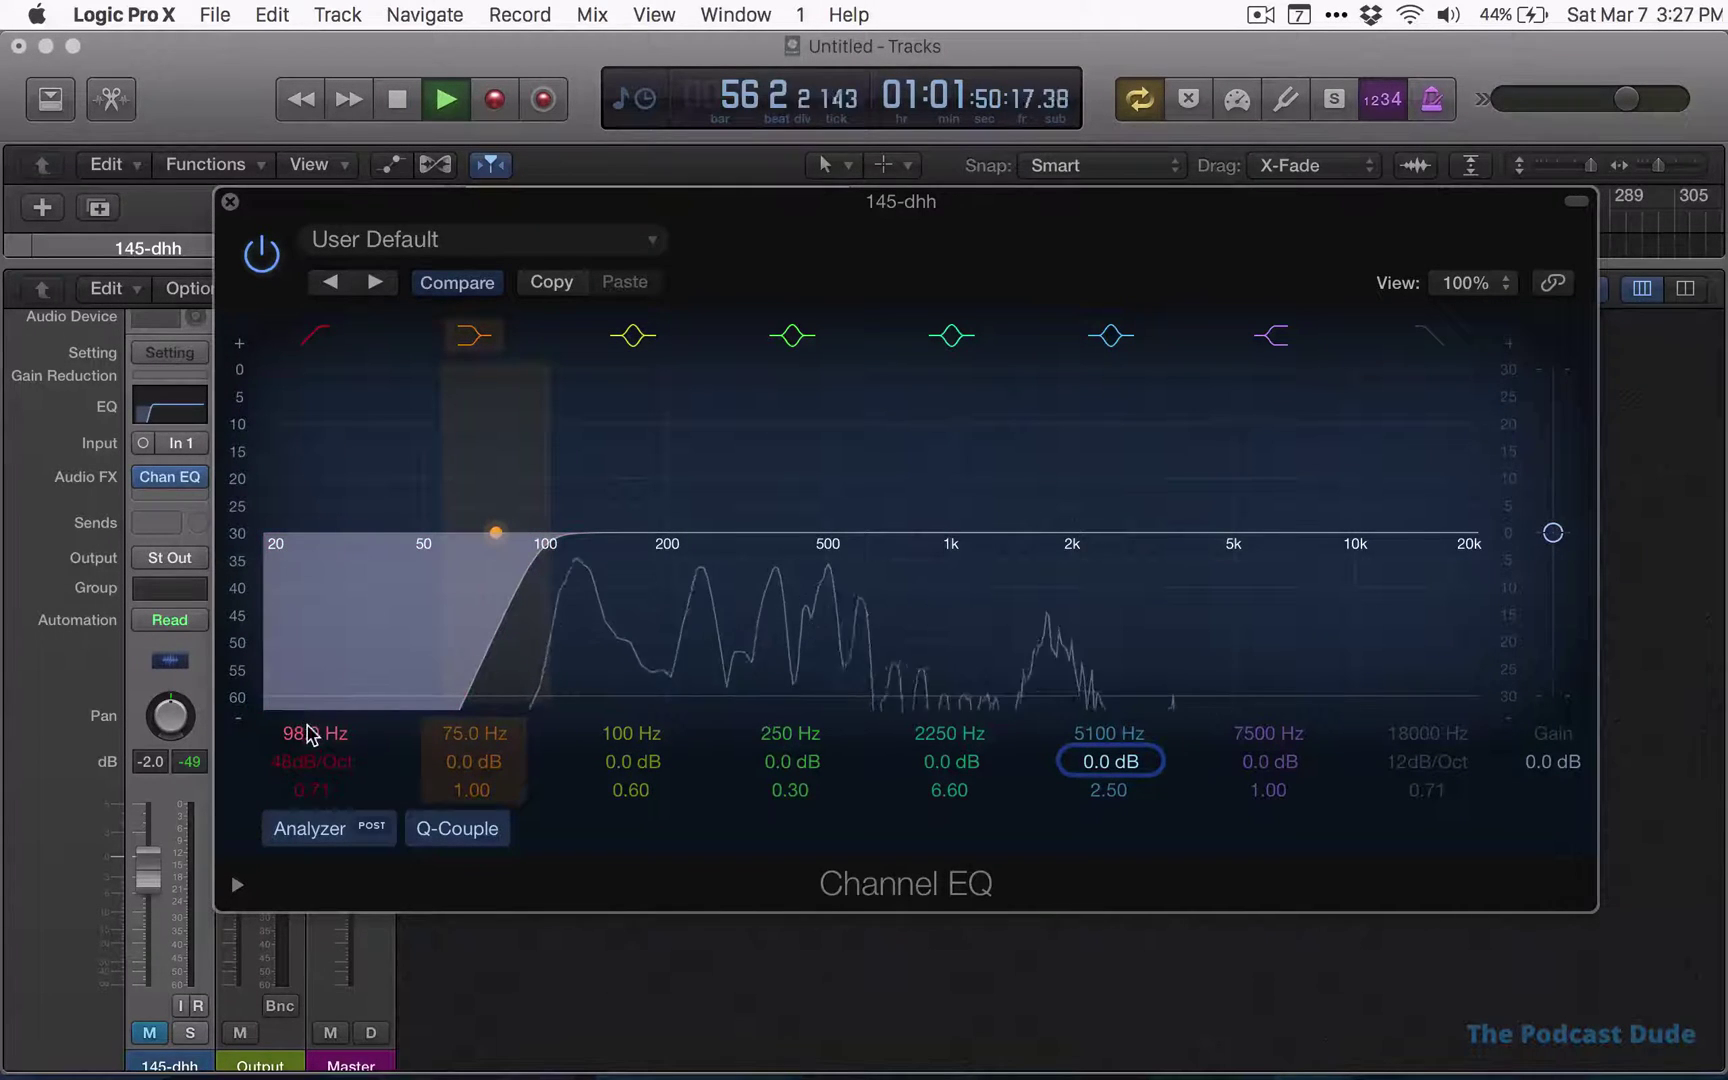
left_click_drag(315, 733, 315, 740)
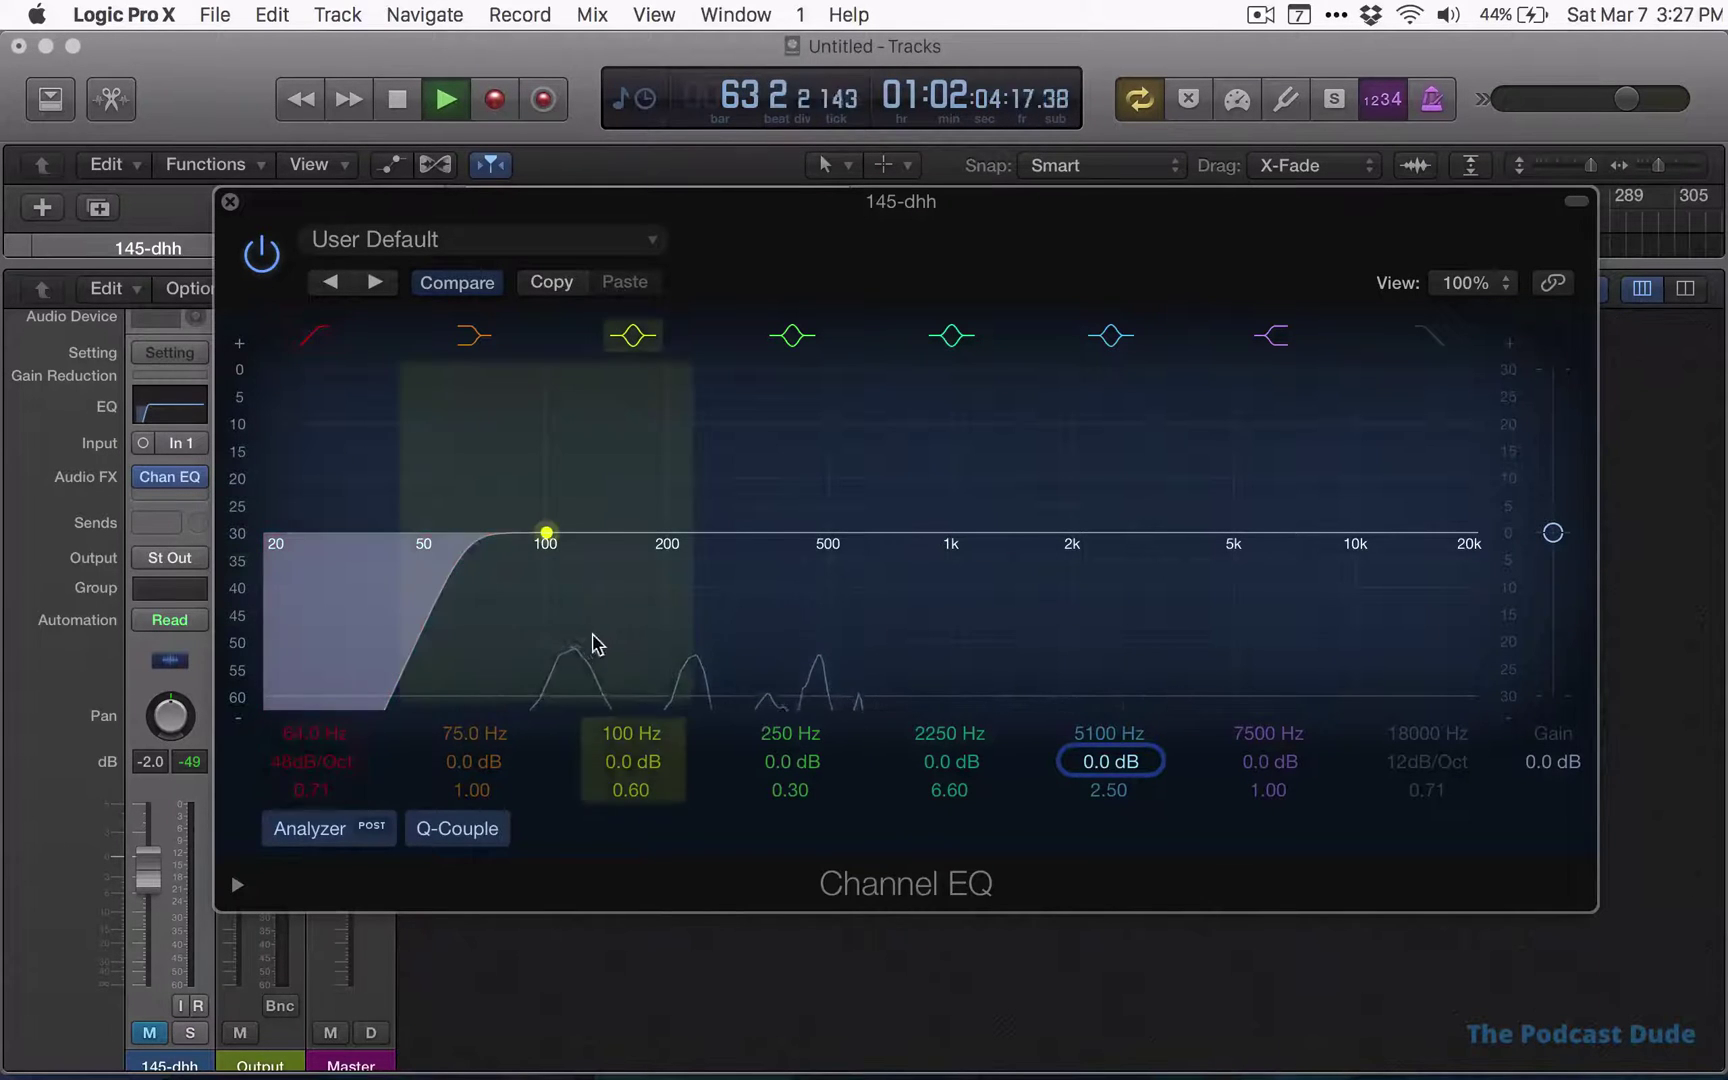
Turn the low cut off, enable the high cut and pull it down to 68 Hz
left_click_drag(421, 208, 460, 304)
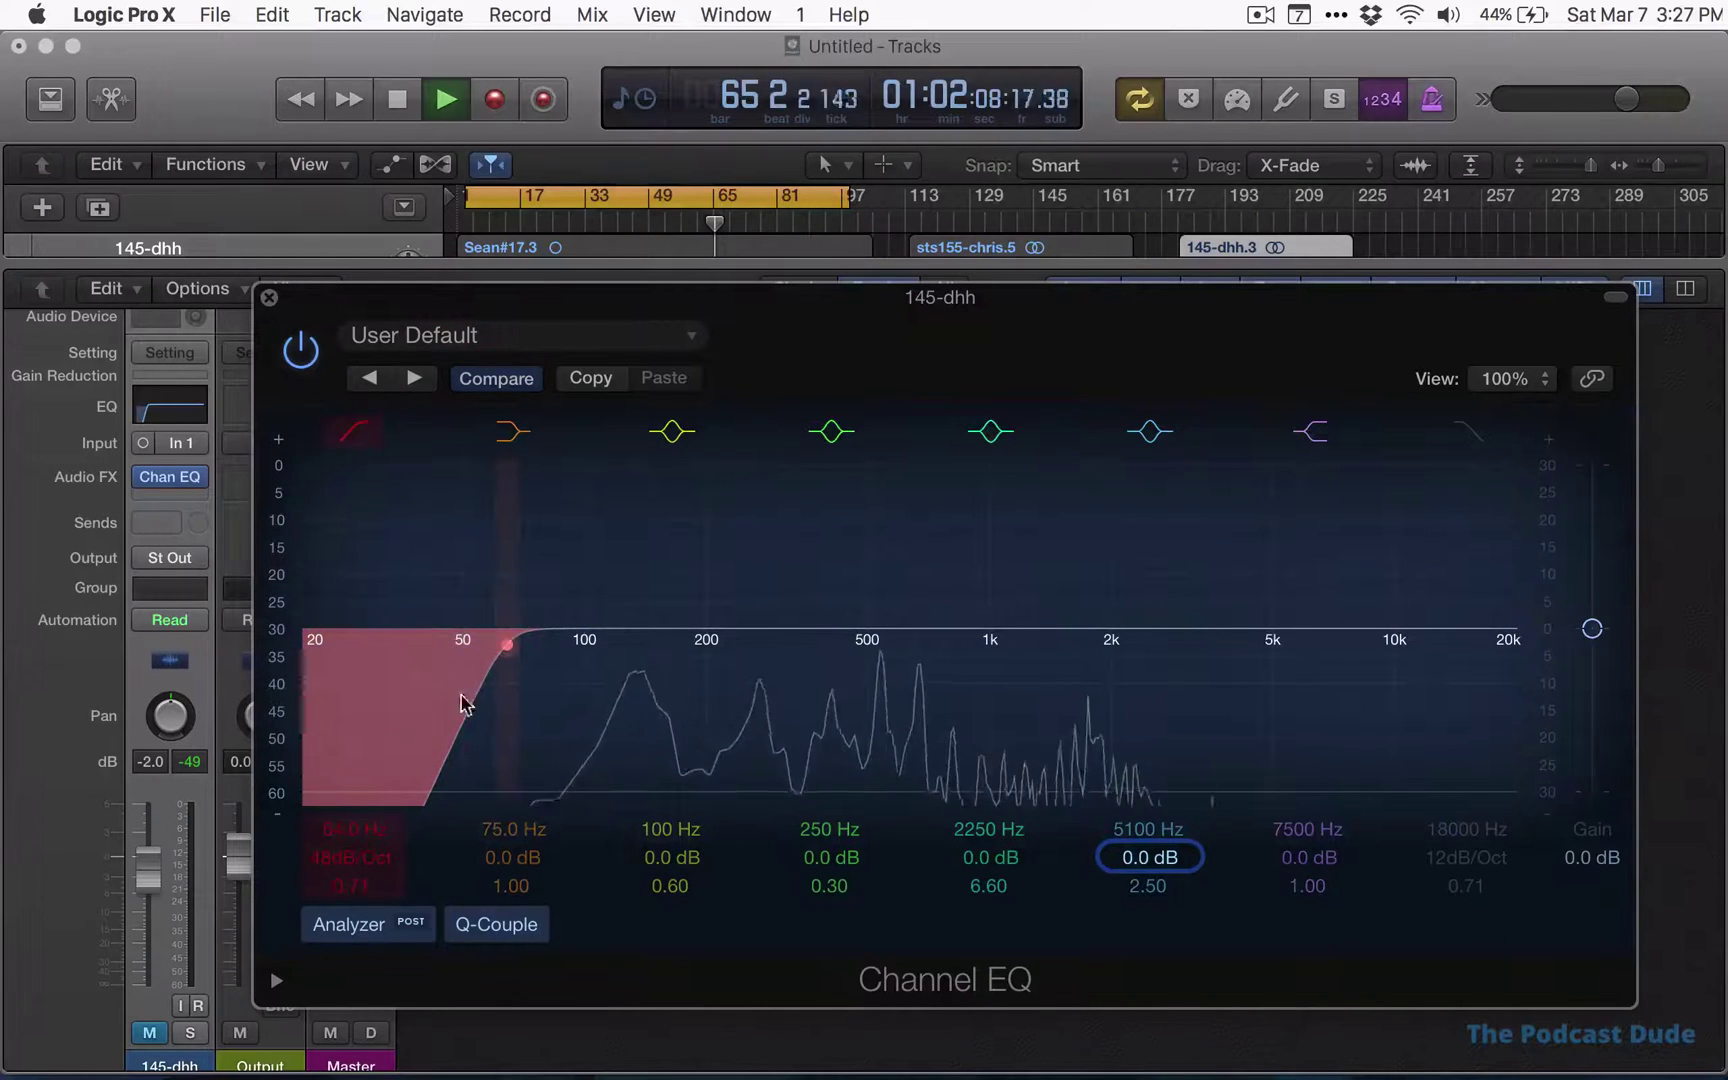
left_click(353, 430)
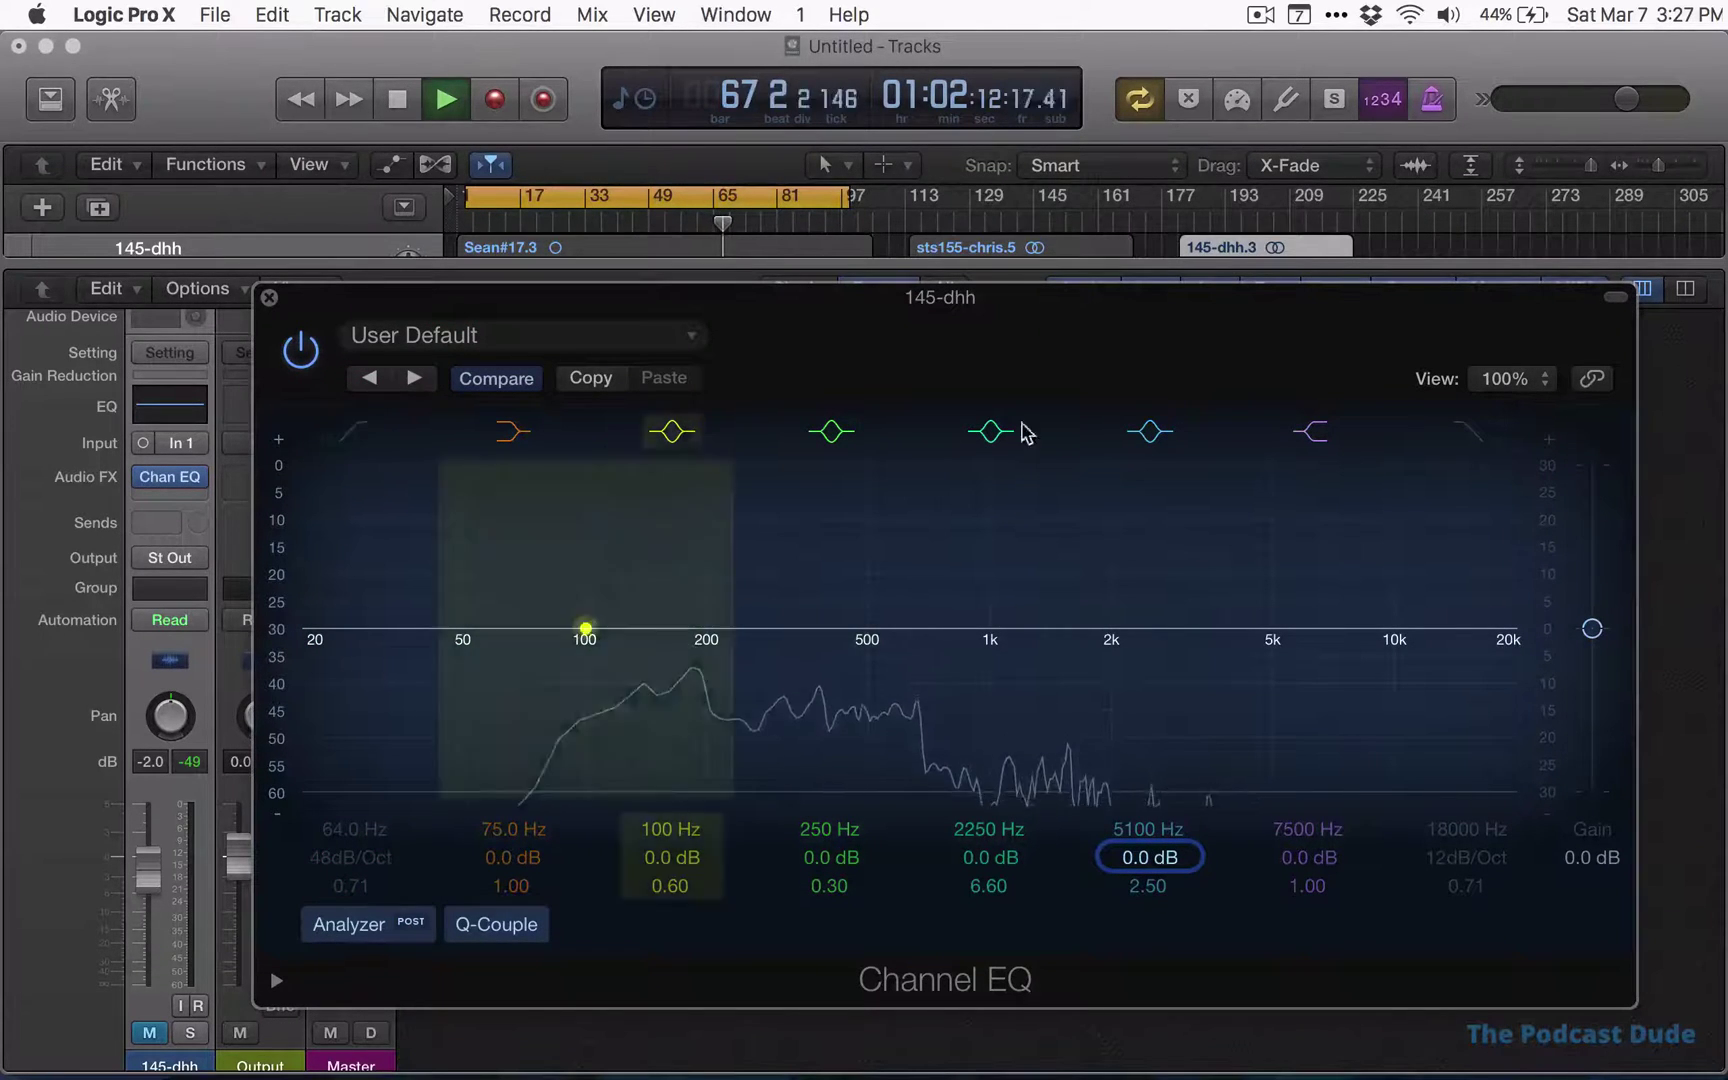
left_click(1468, 431)
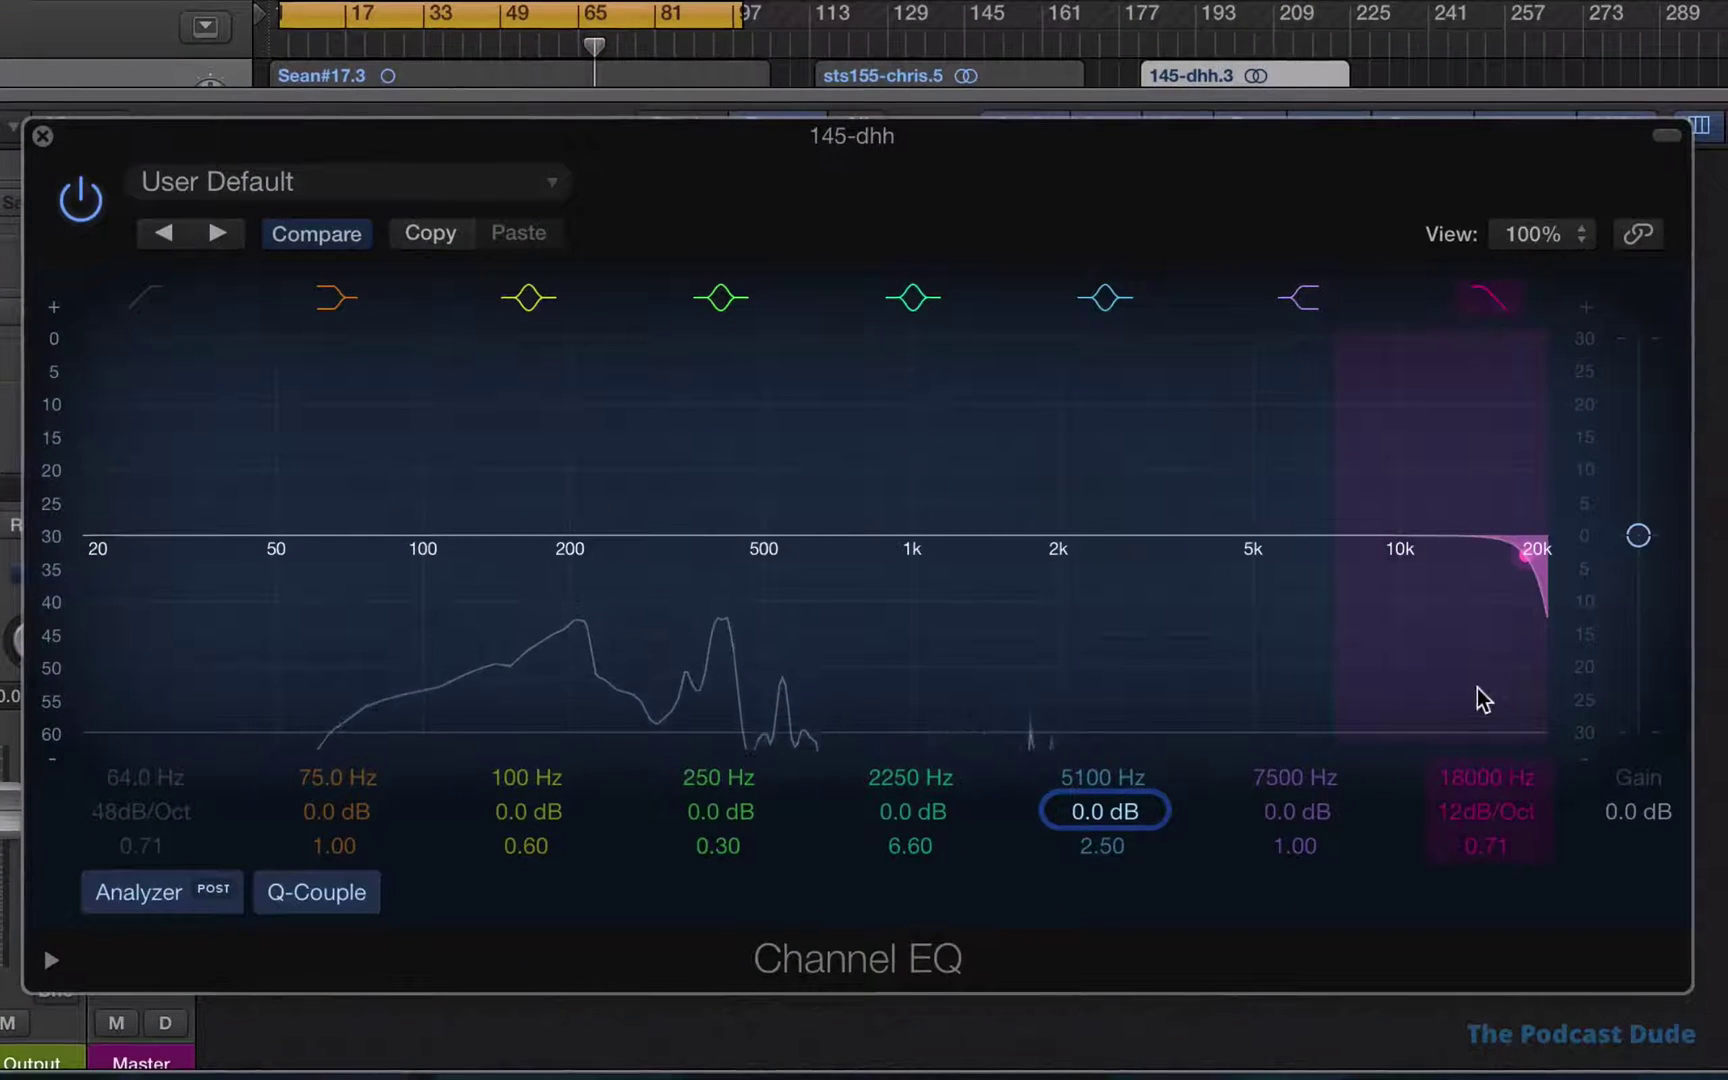
mouse_move(1512, 787)
left_mouse_down()
mouse_move(1512, 875)
mouse_move(1510, 800)
mouse_move(1493, 825)
mouse_move(1473, 787)
mouse_move(1463, 800)
mouse_move(1458, 756)
mouse_move(1369, 783)
mouse_move(1460, 778)
mouse_move(1466, 741)
mouse_move(1485, 785)
left_mouse_up()
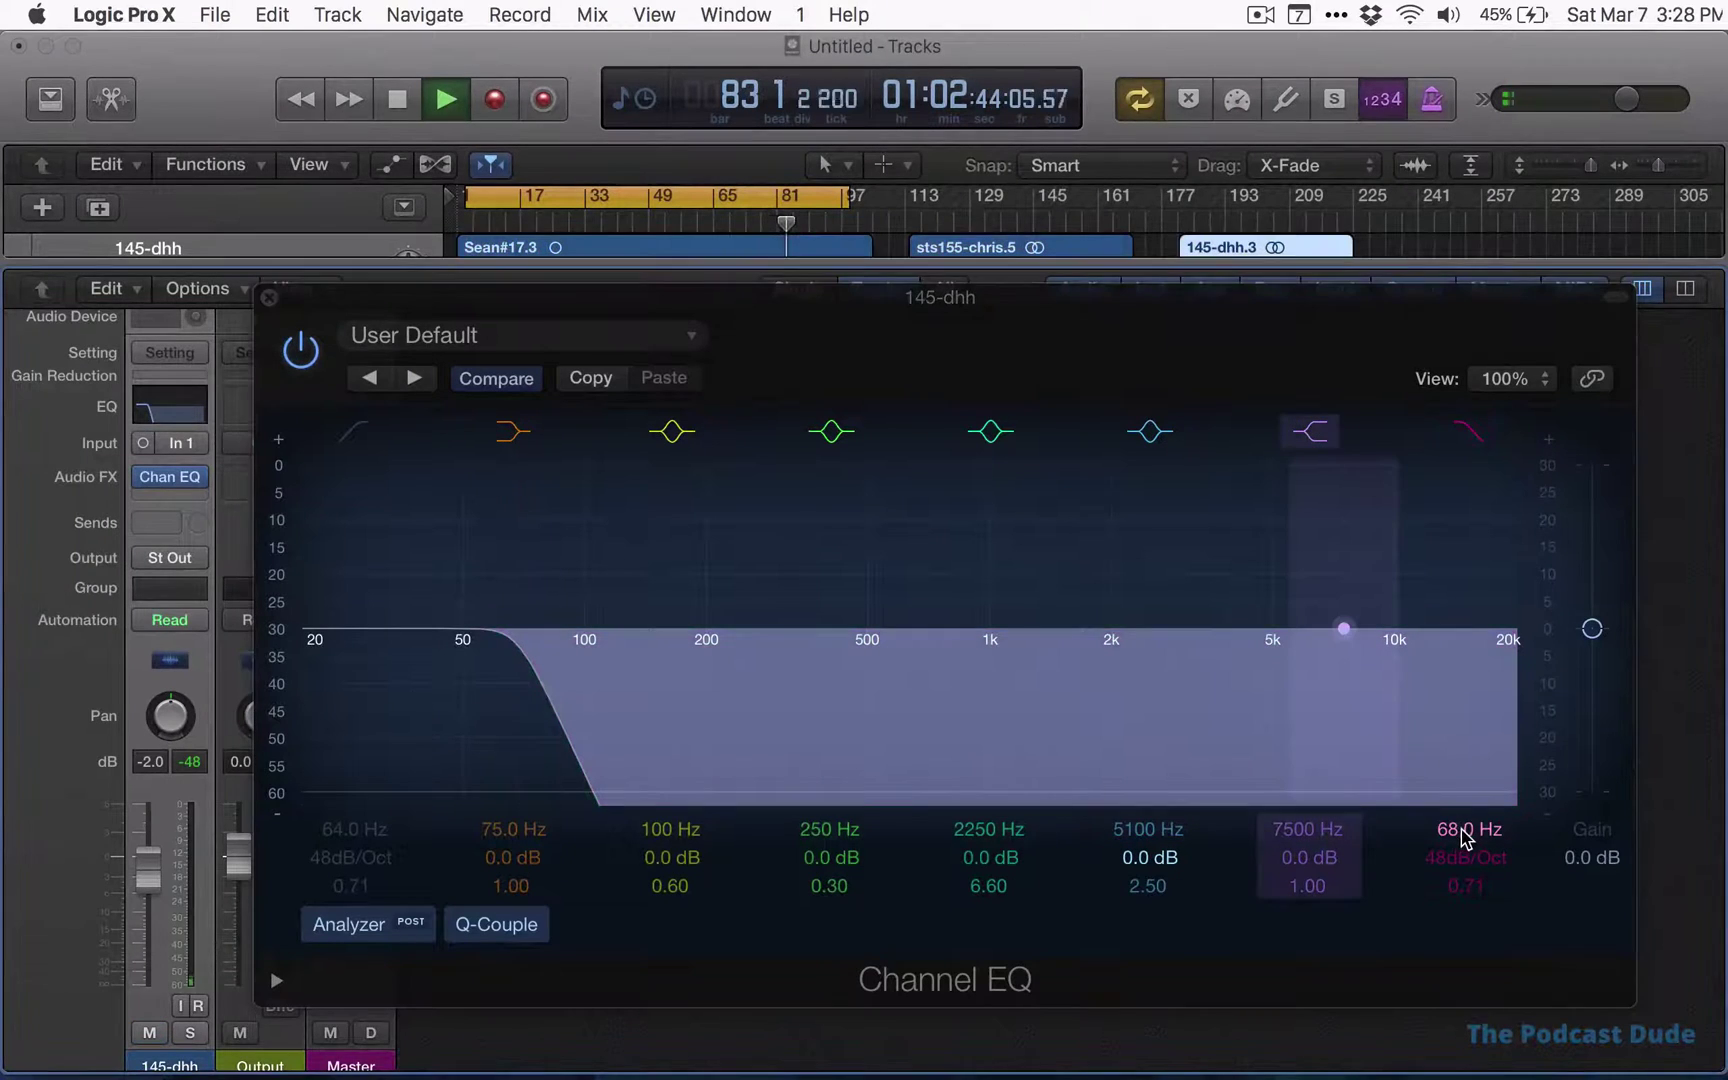
Nudge the high cut to about 78 Hz and try a +17 dB 75 Hz low-shelf boost, then undo it
left_click_drag(1466, 829, 1466, 813)
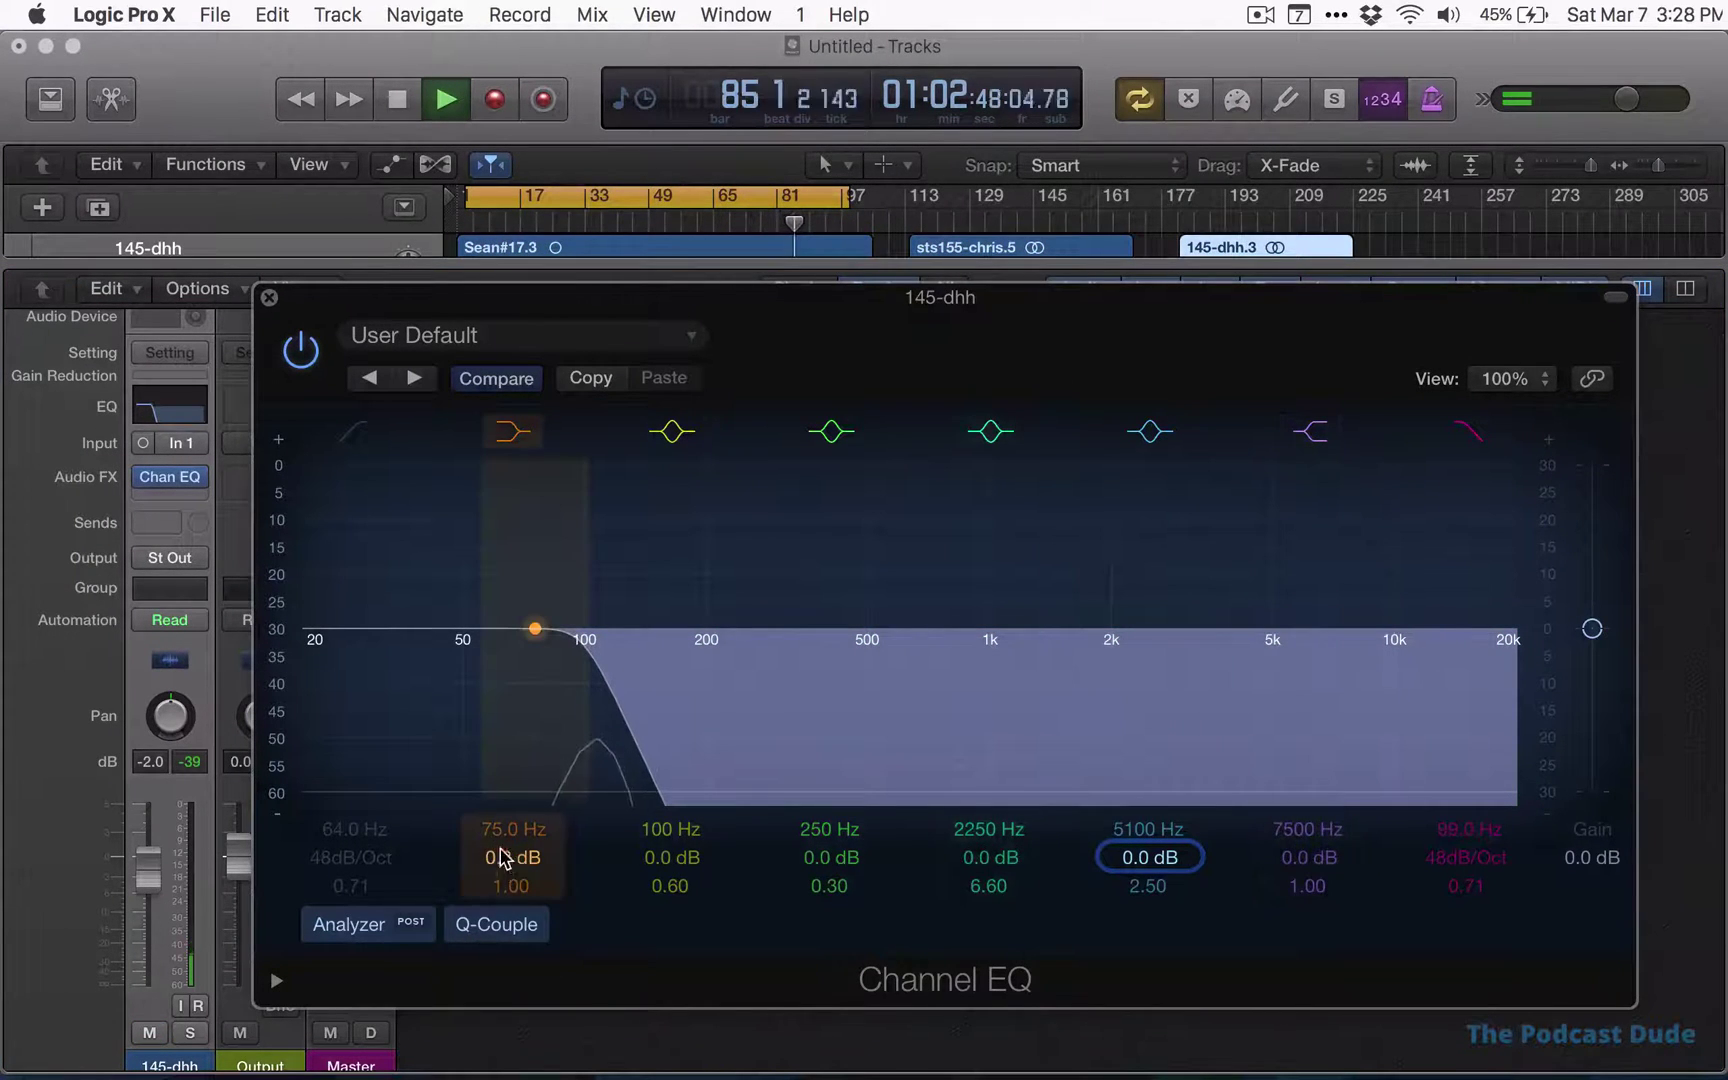
left_click_drag(533, 629, 535, 580)
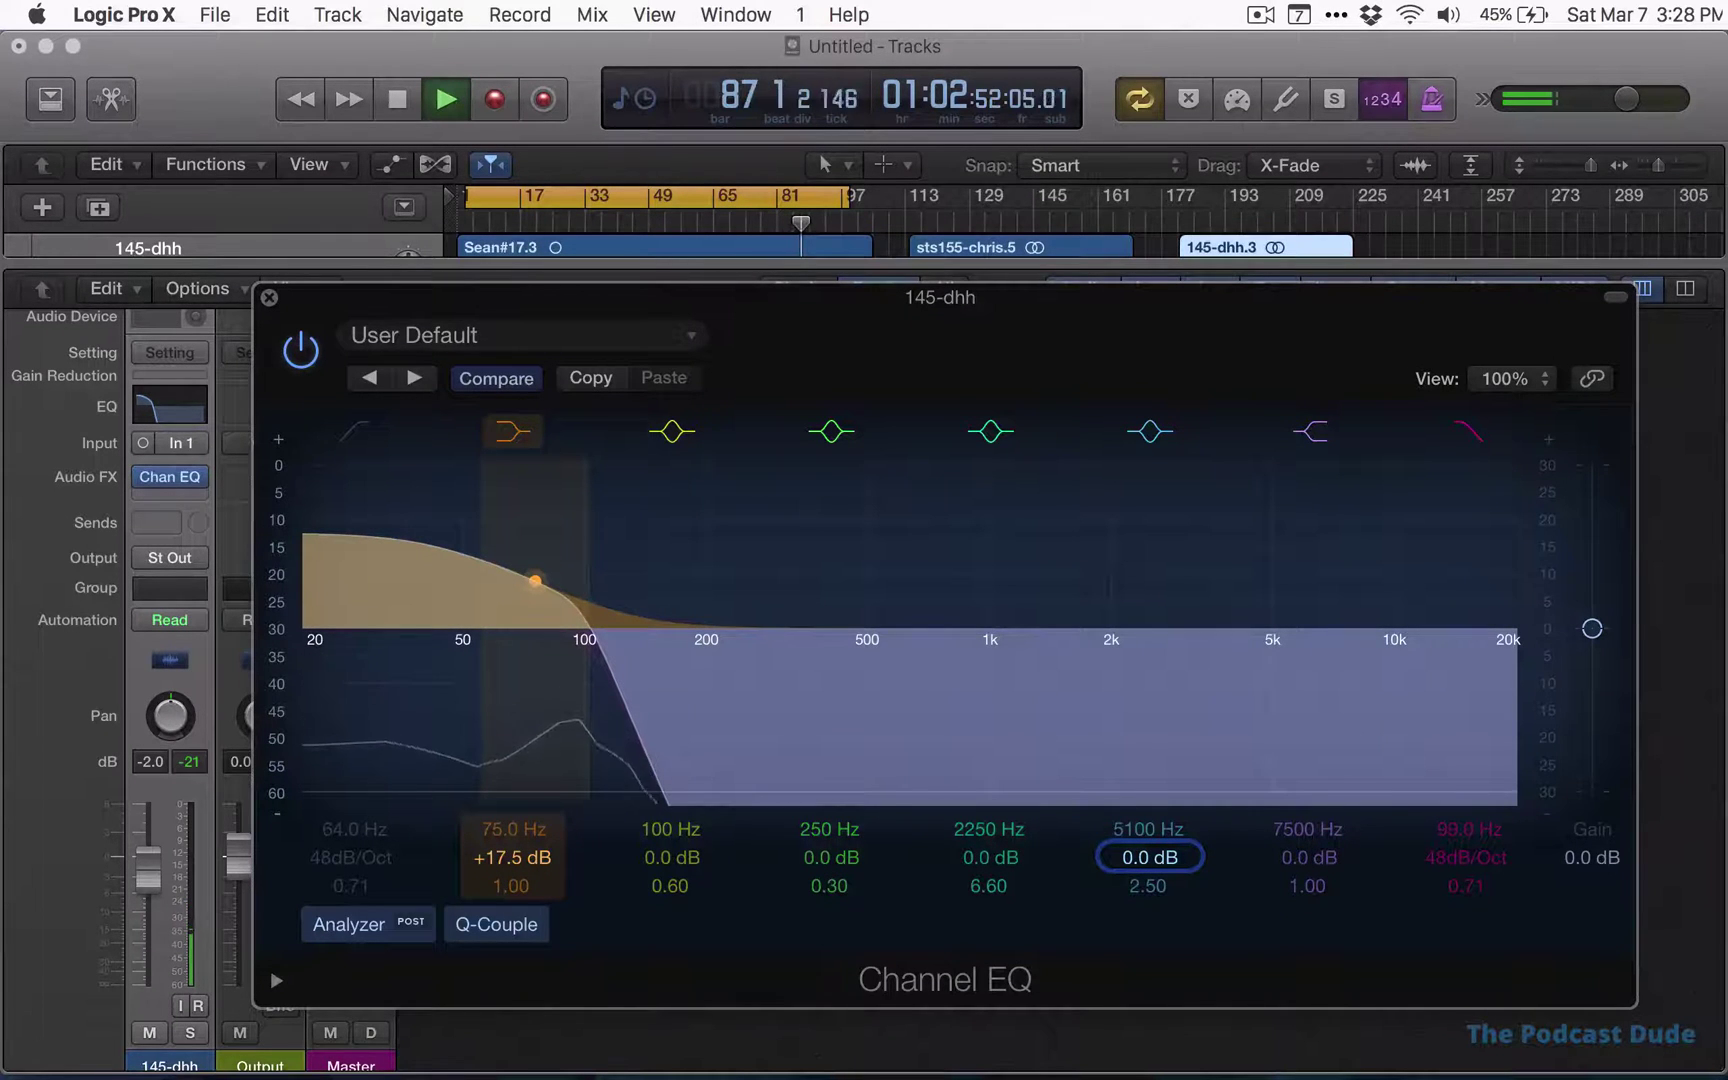
left_click_drag(535, 580, 535, 629)
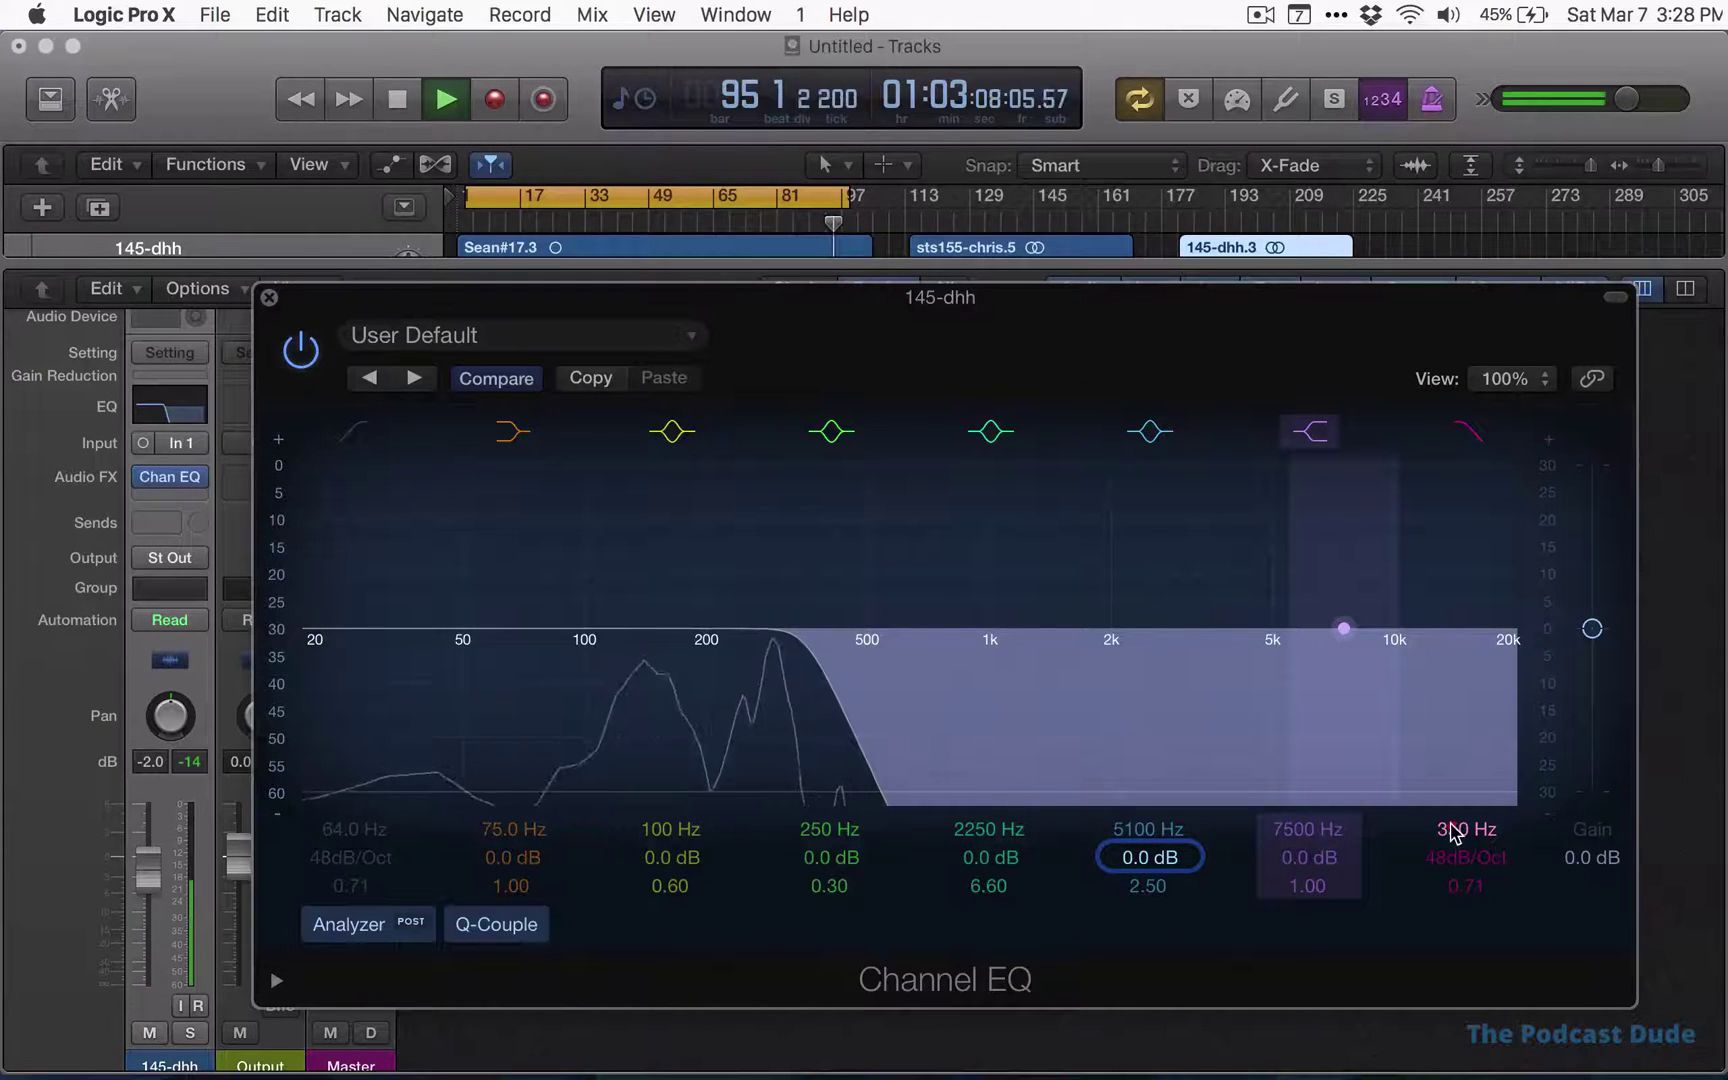
Enable the low cut and open the passband to roughly 205 Hz through 1200 Hz
left_click(352, 434)
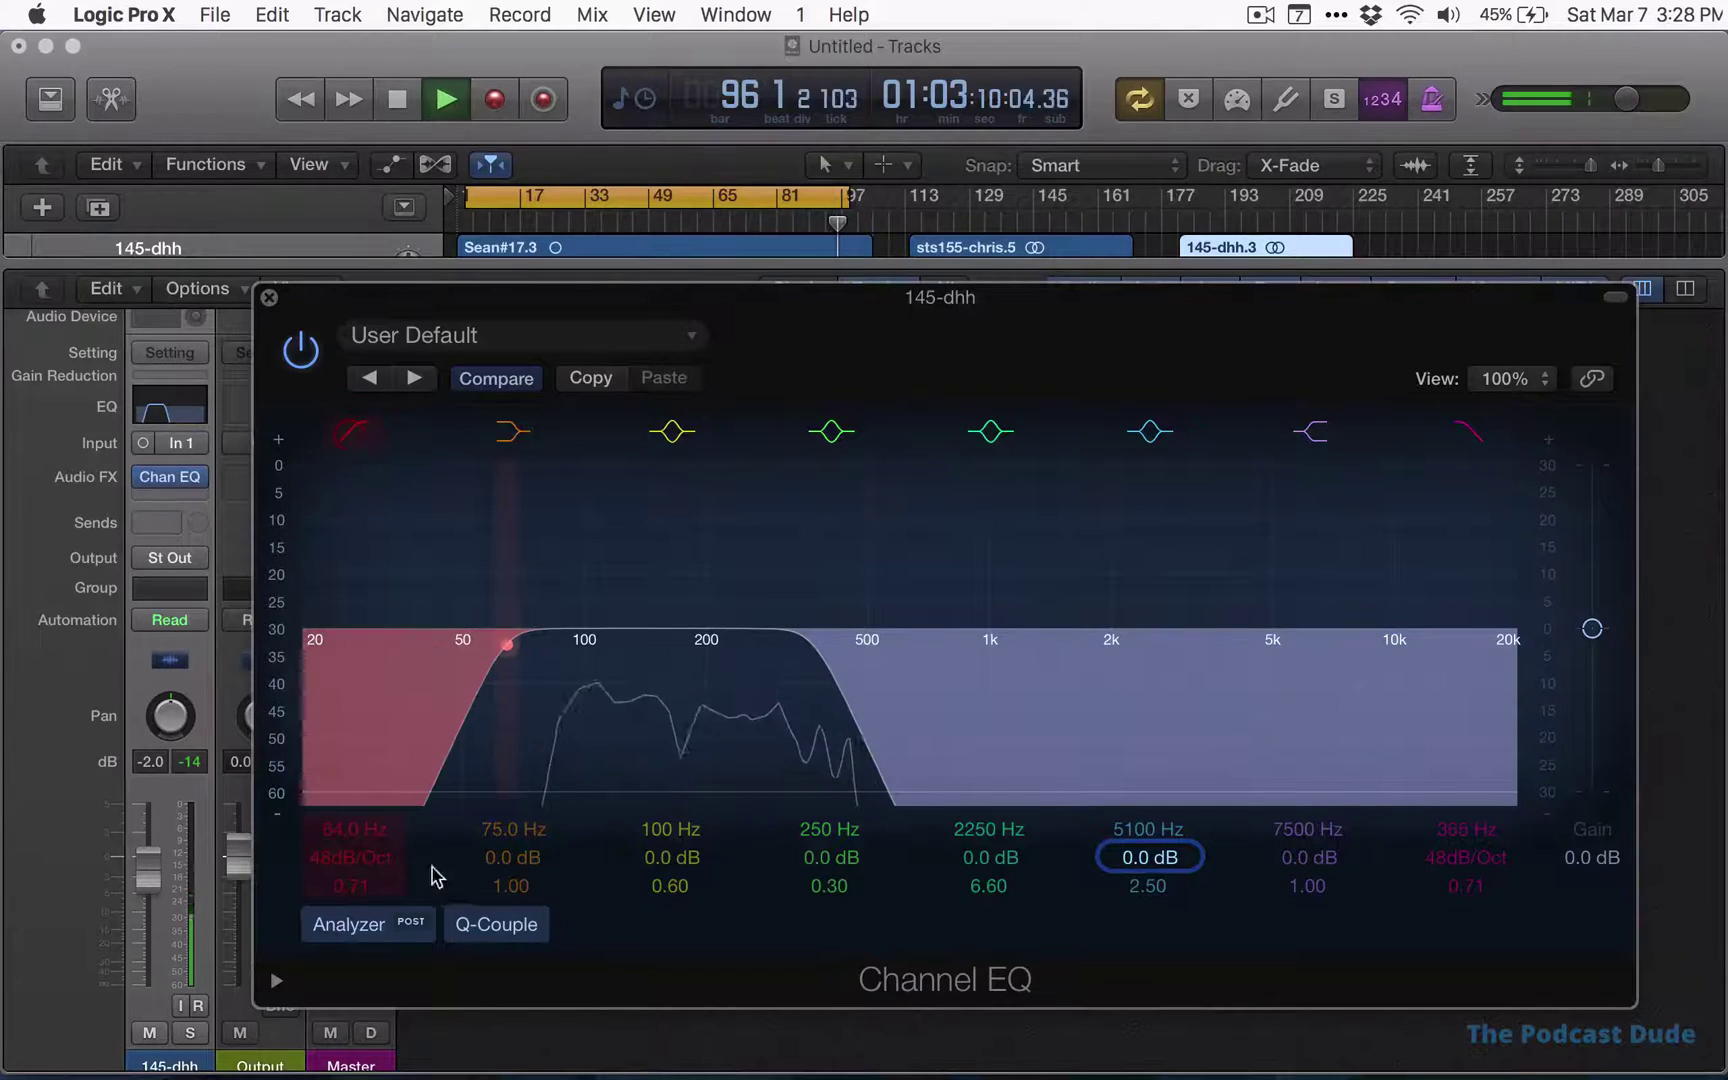
left_click_drag(356, 829, 356, 805)
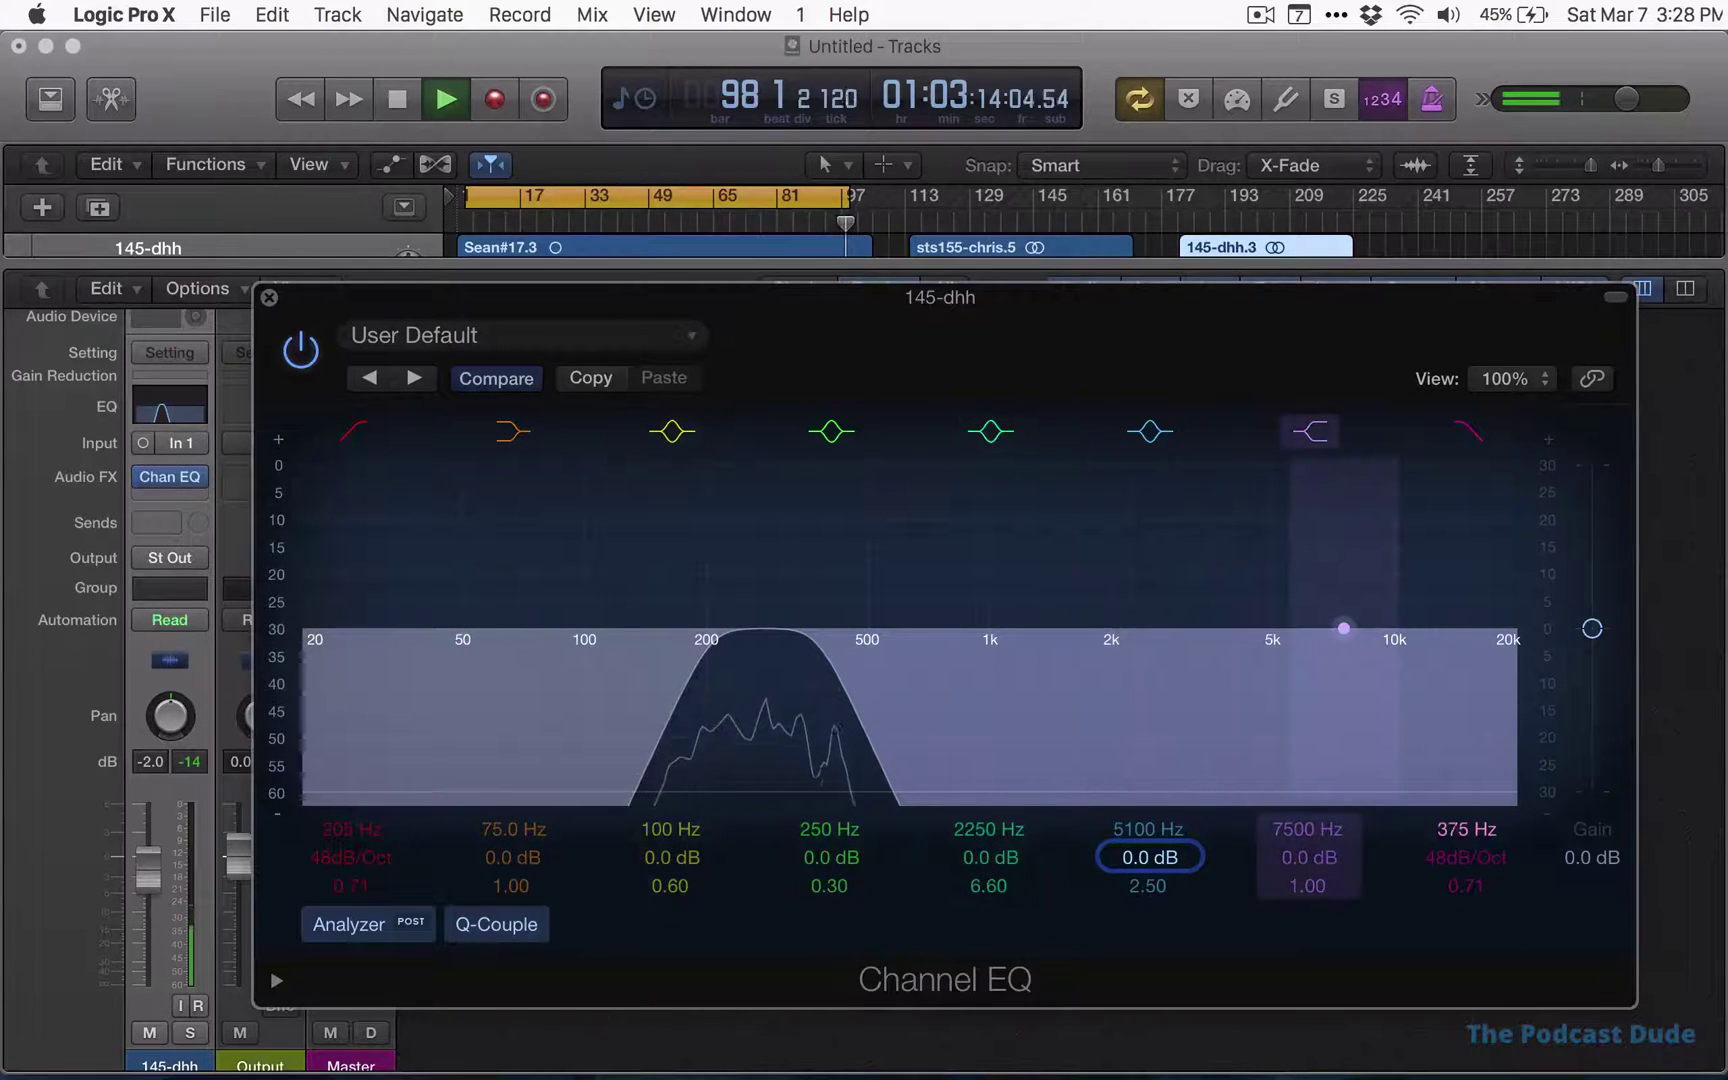
left_click_drag(1467, 829, 1497, 863)
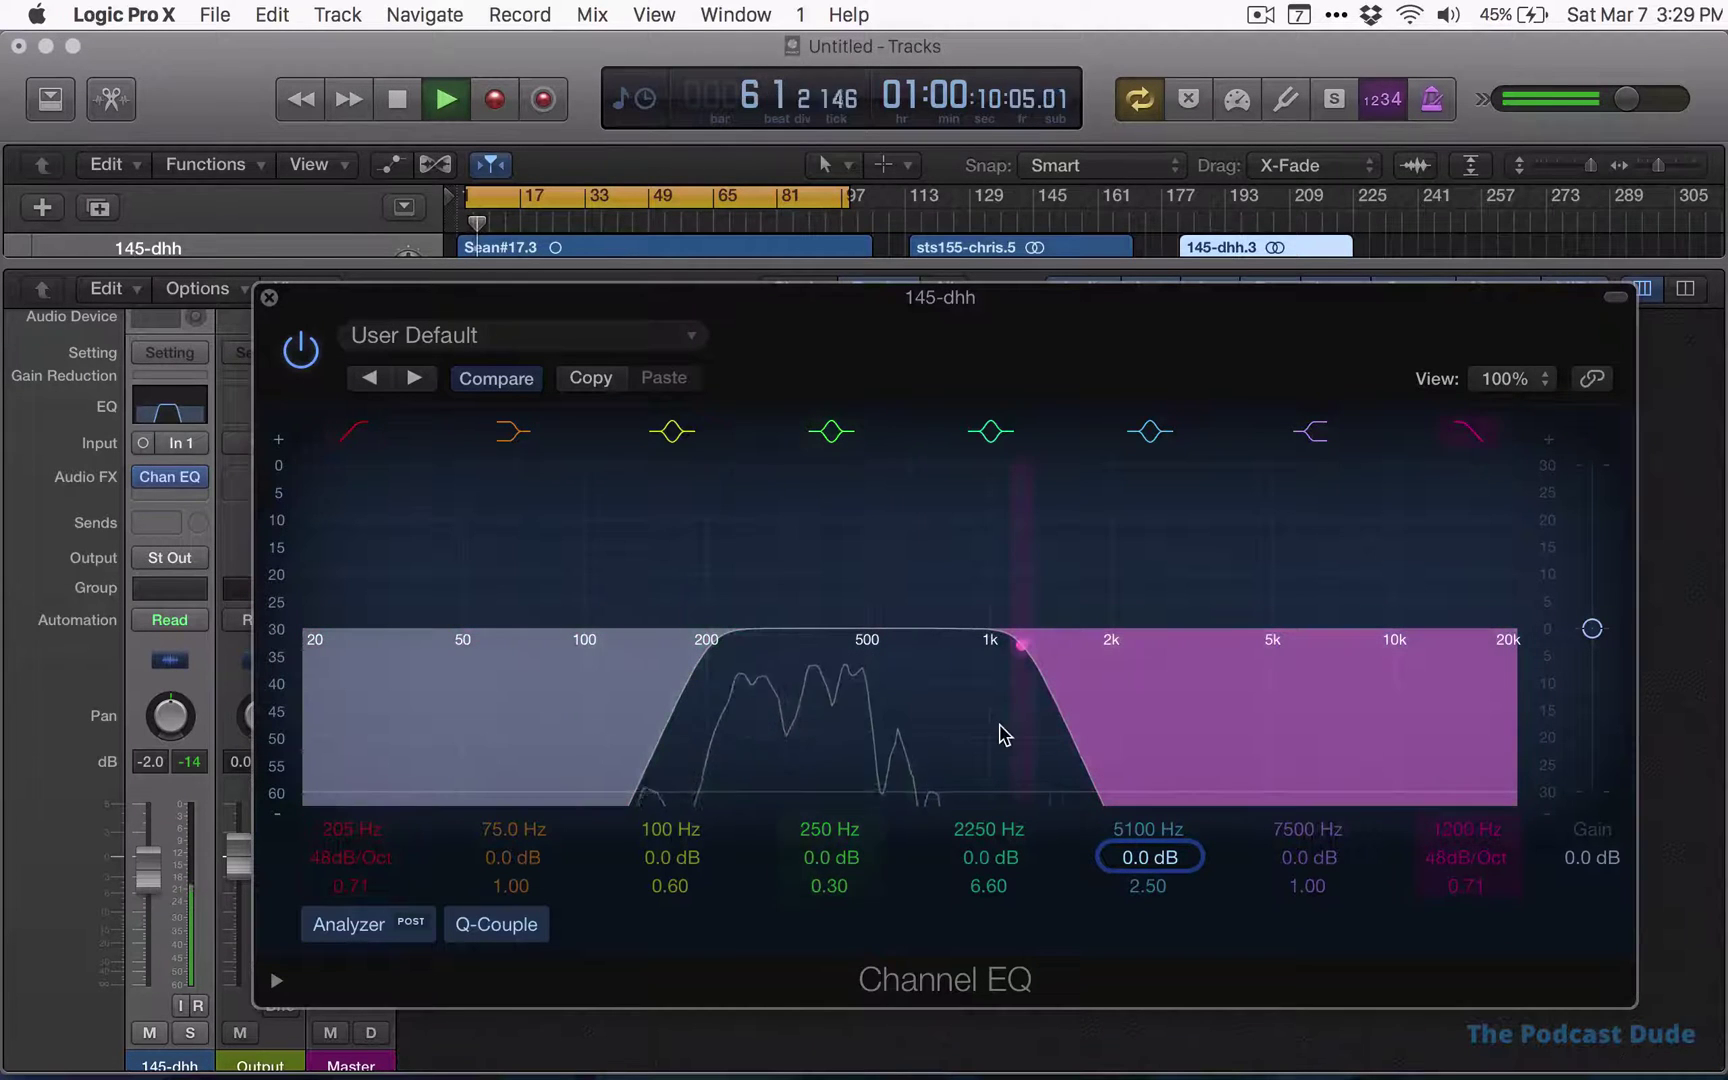
Sweep the high cut up through 3350 to 11000 Hz and the low cut from 315 to 285 Hz
left_click_drag(1466, 829, 1466, 758)
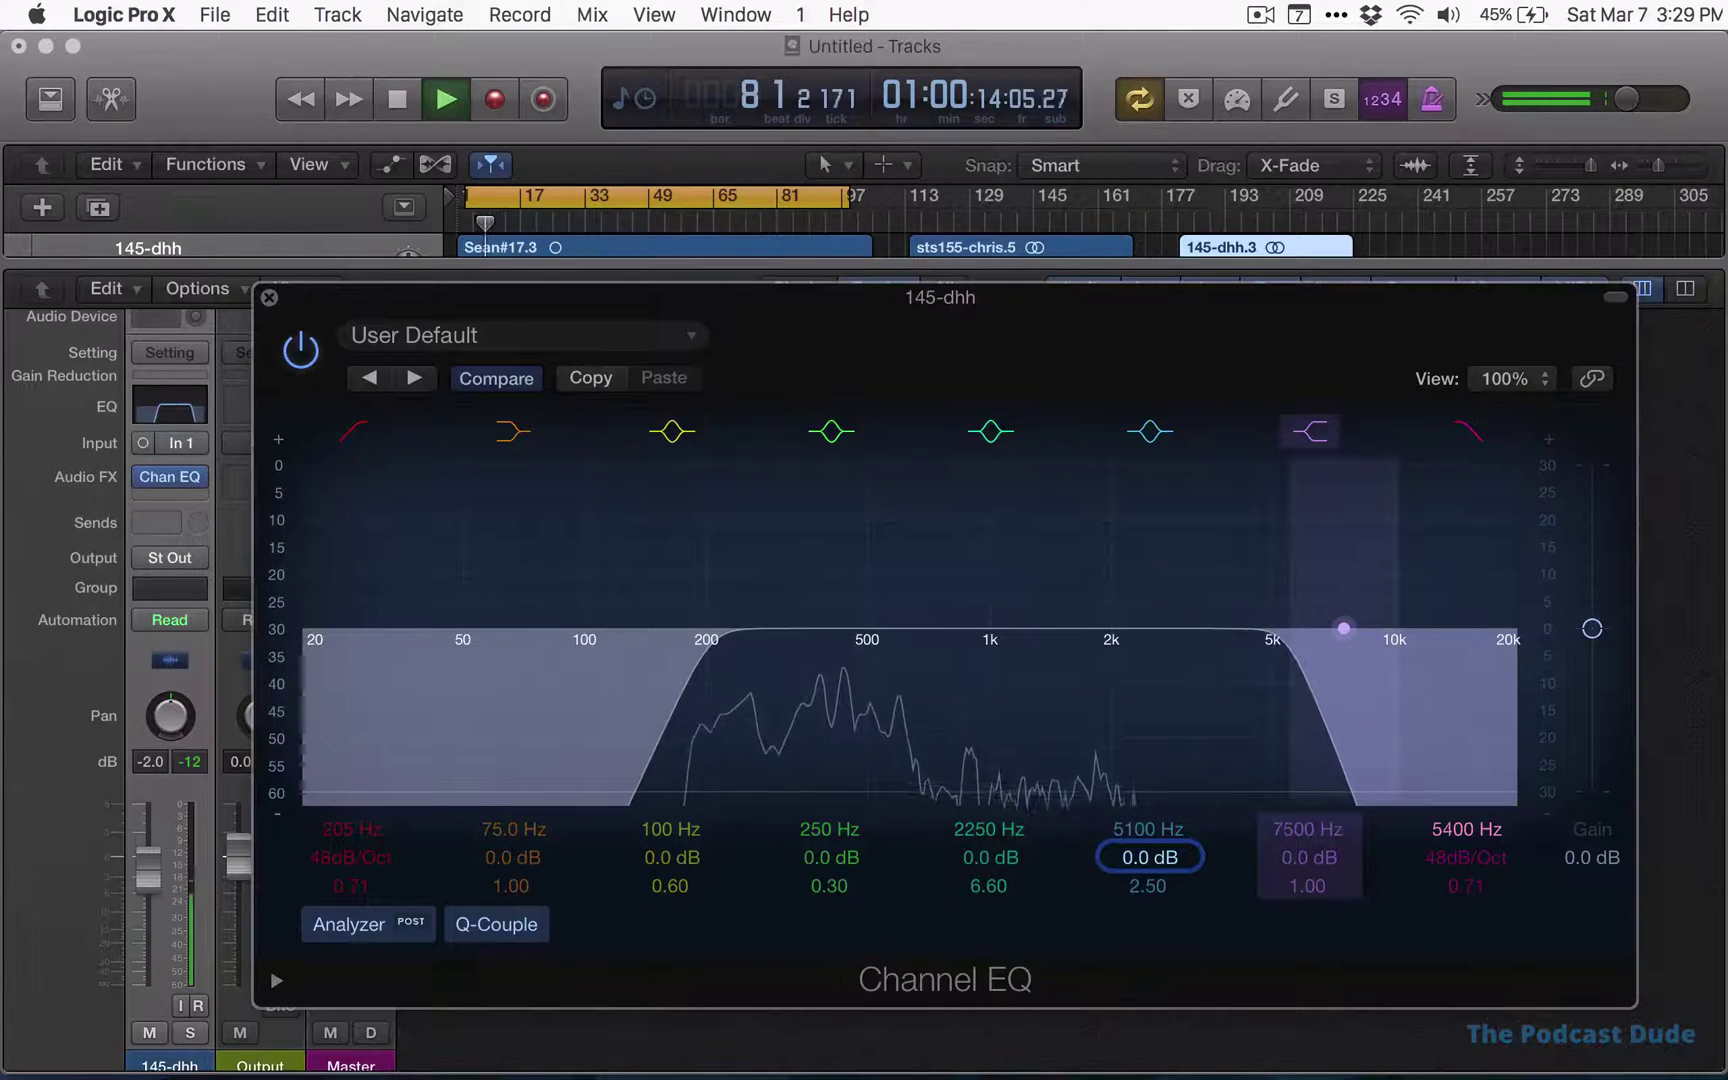
left_click_drag(347, 825, 347, 755)
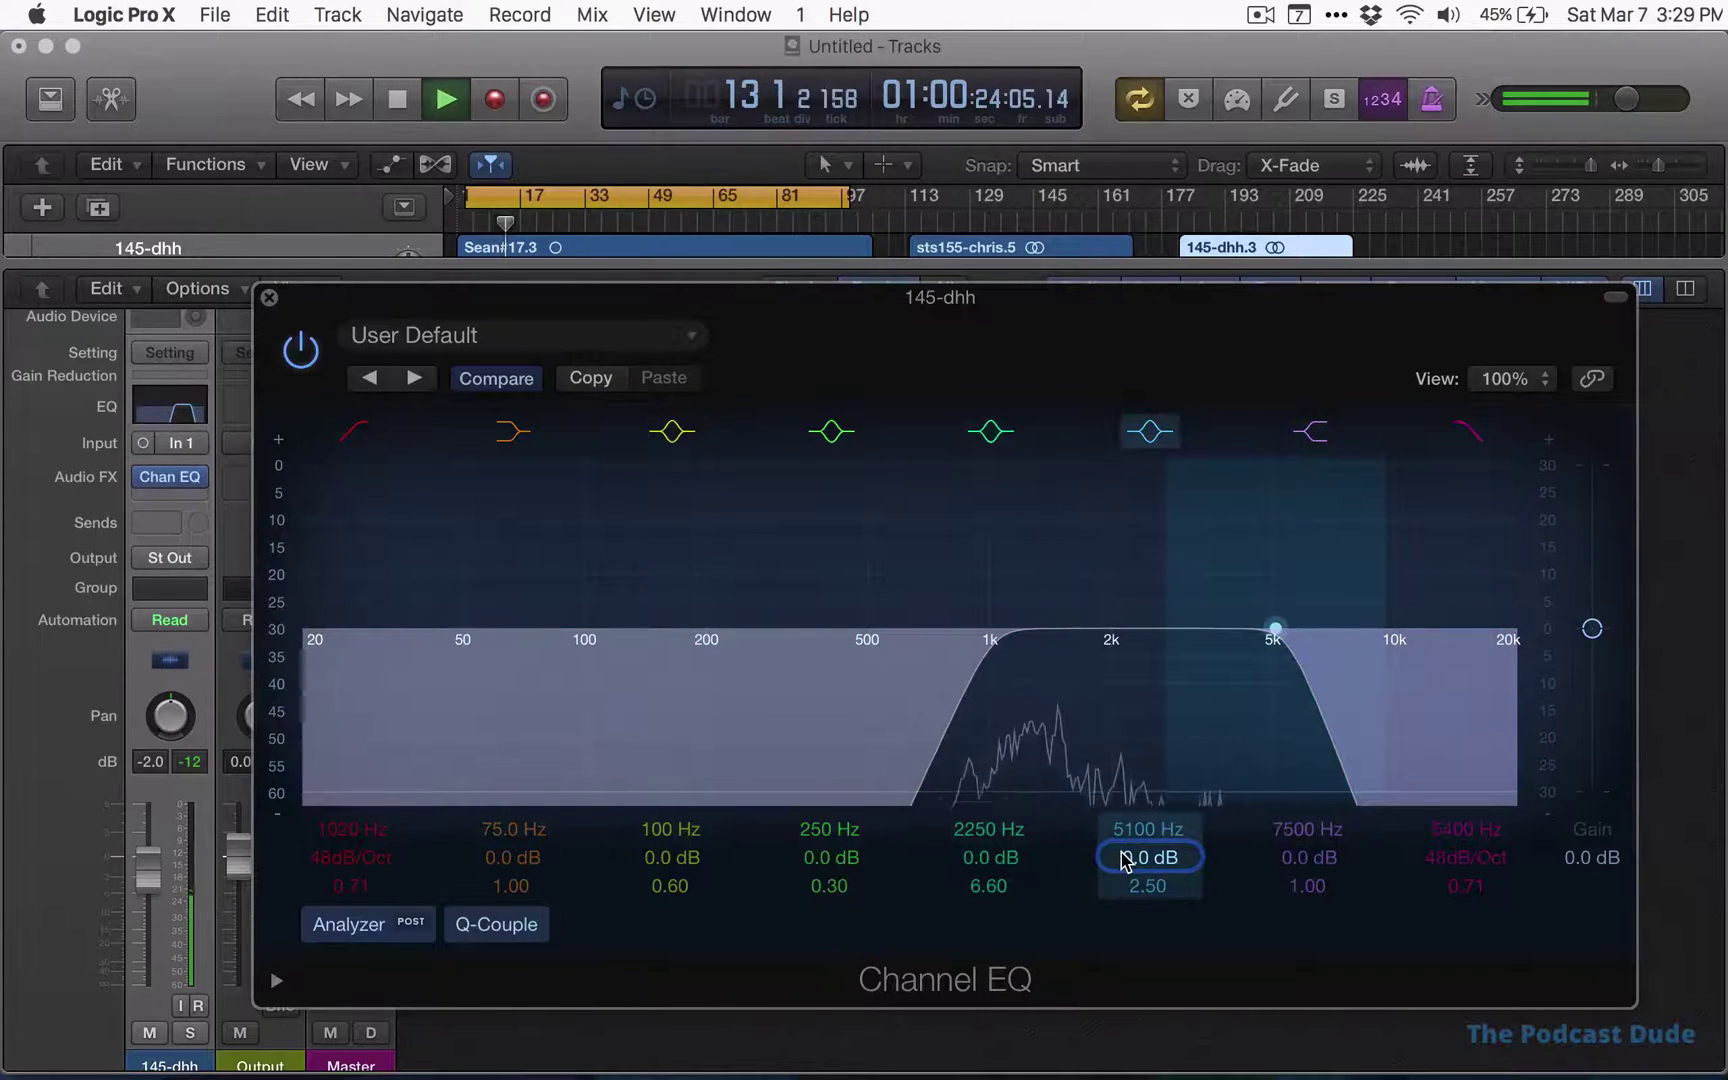
left_click_drag(1462, 829, 1462, 740)
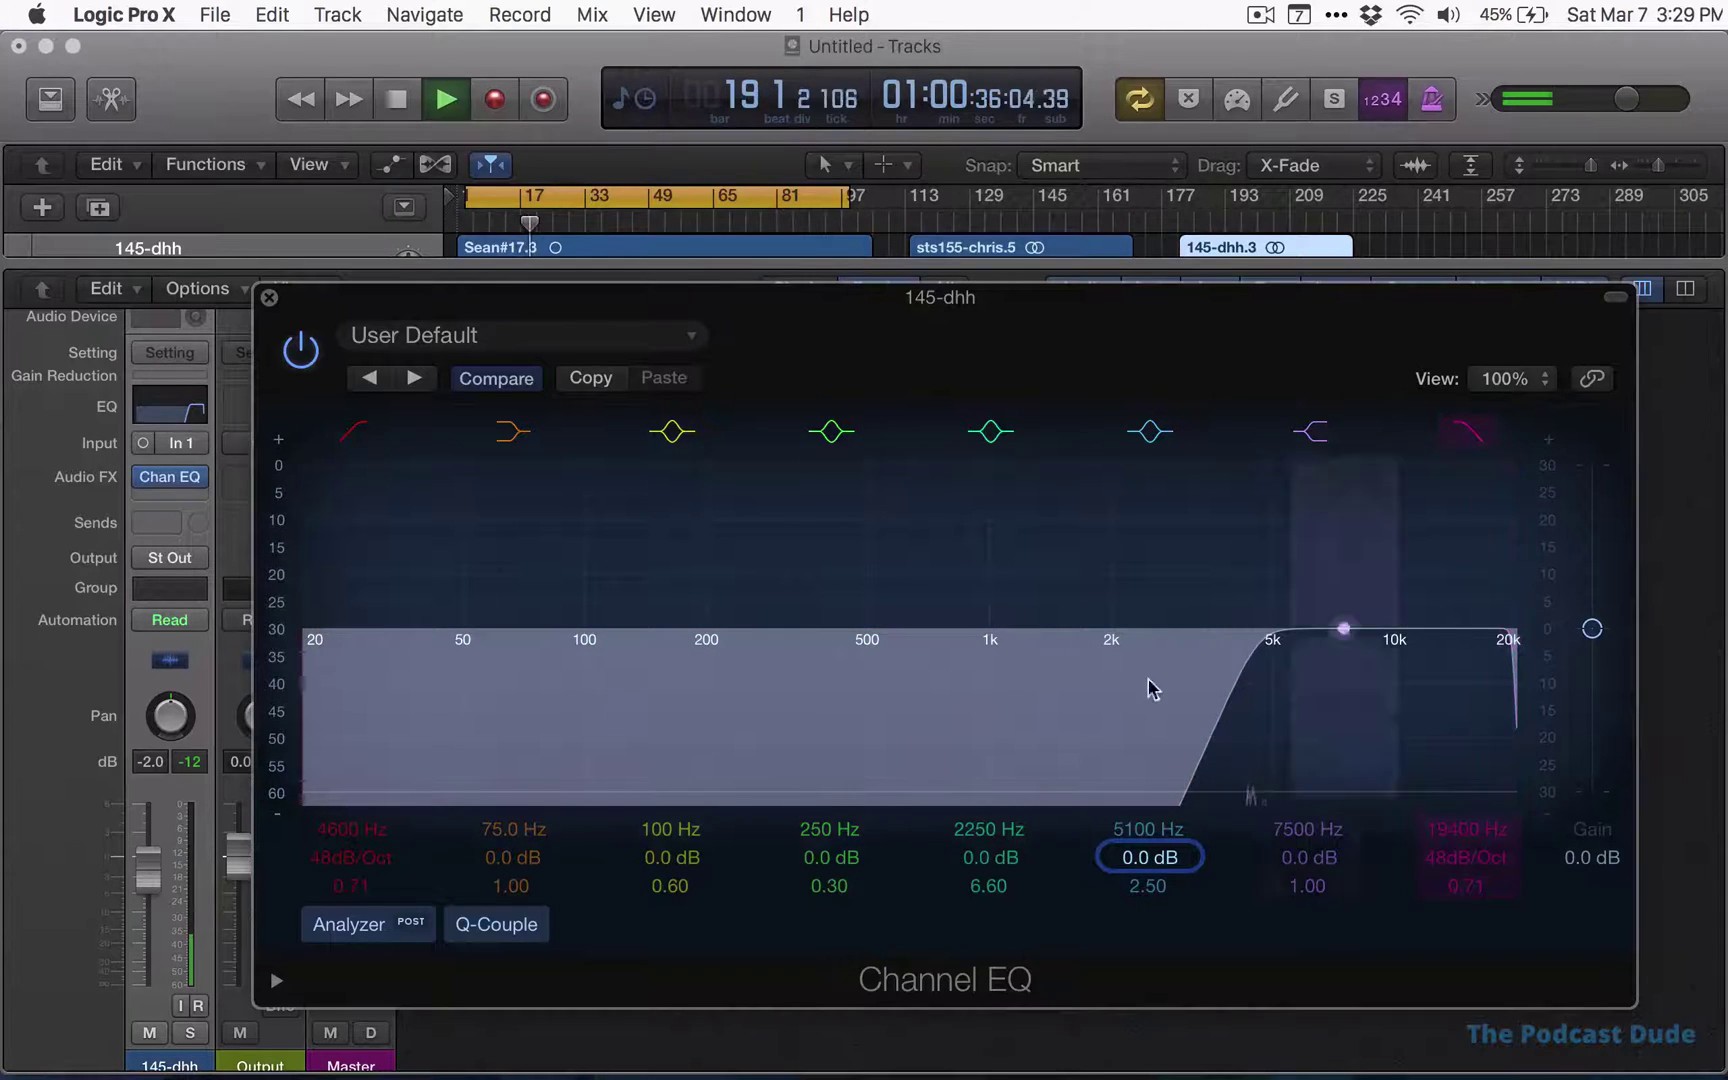
left_click_drag(350, 838, 350, 932)
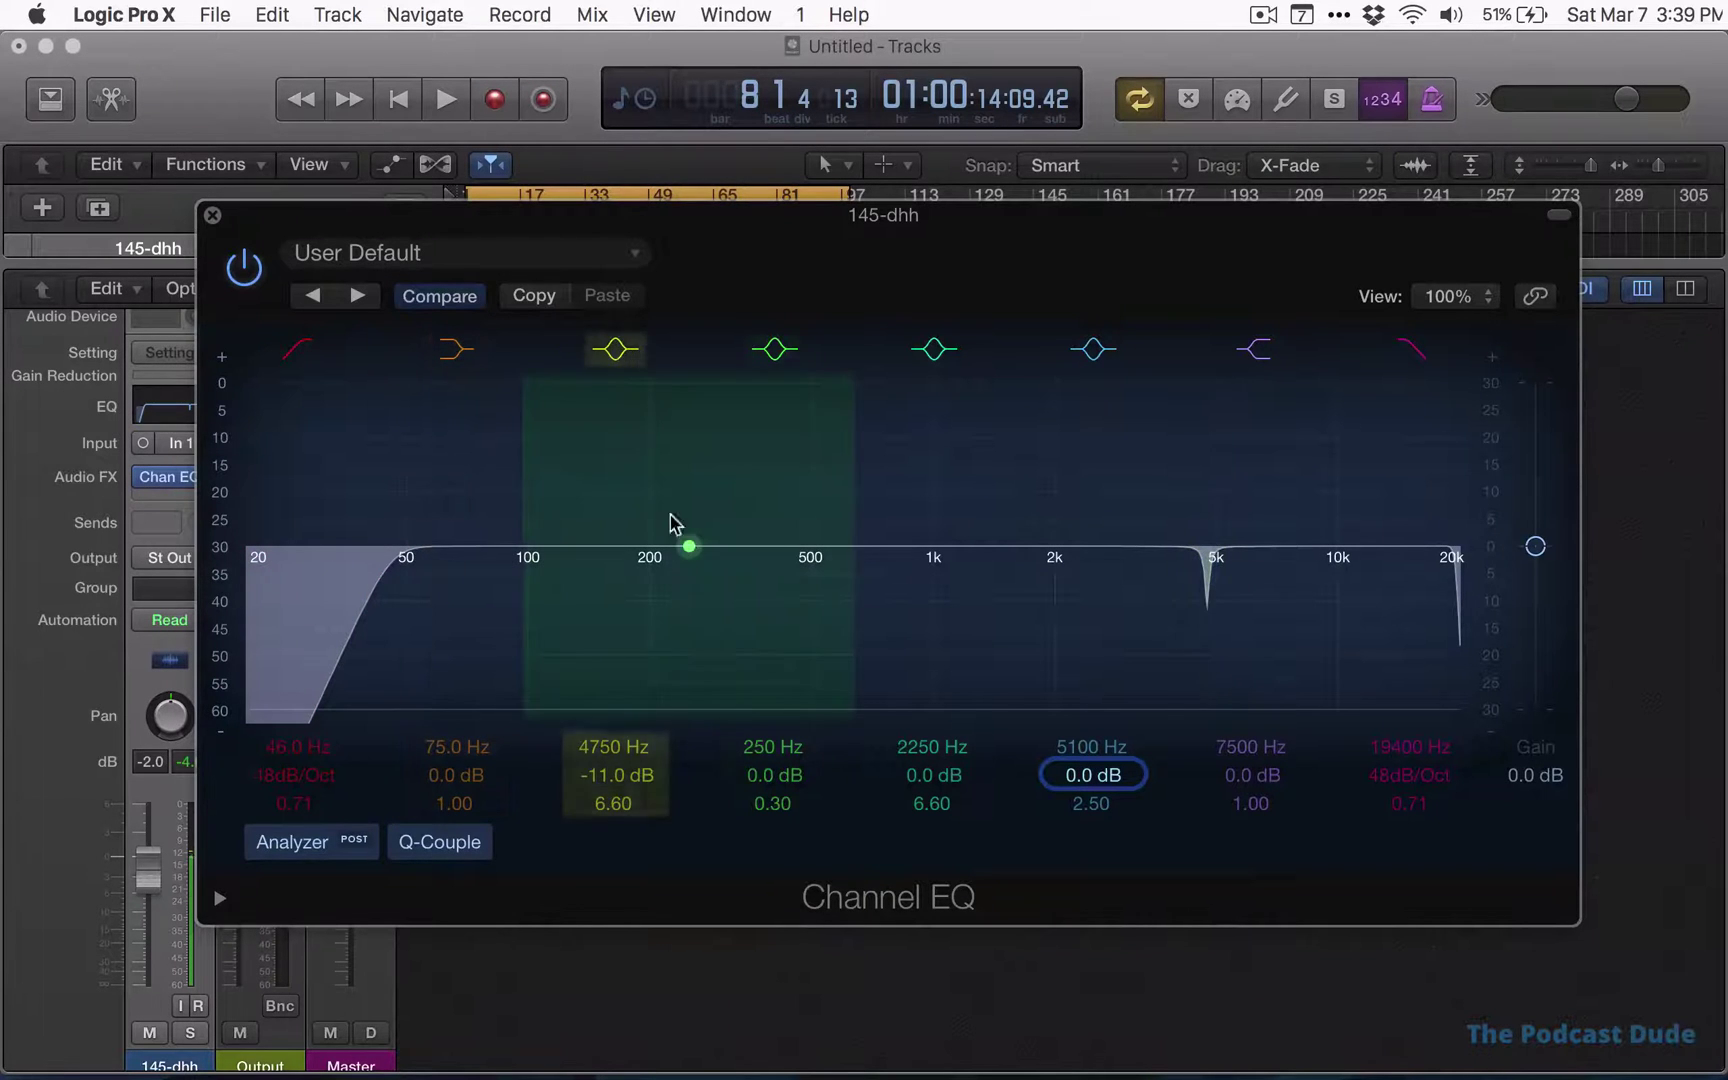
Widen and flatten the 4750 Hz notch to Q 0.75 and 0.5 dB
mouse_move(617, 775)
left_mouse_down()
mouse_move(617, 705)
mouse_move(617, 800)
mouse_move(617, 778)
left_mouse_up()
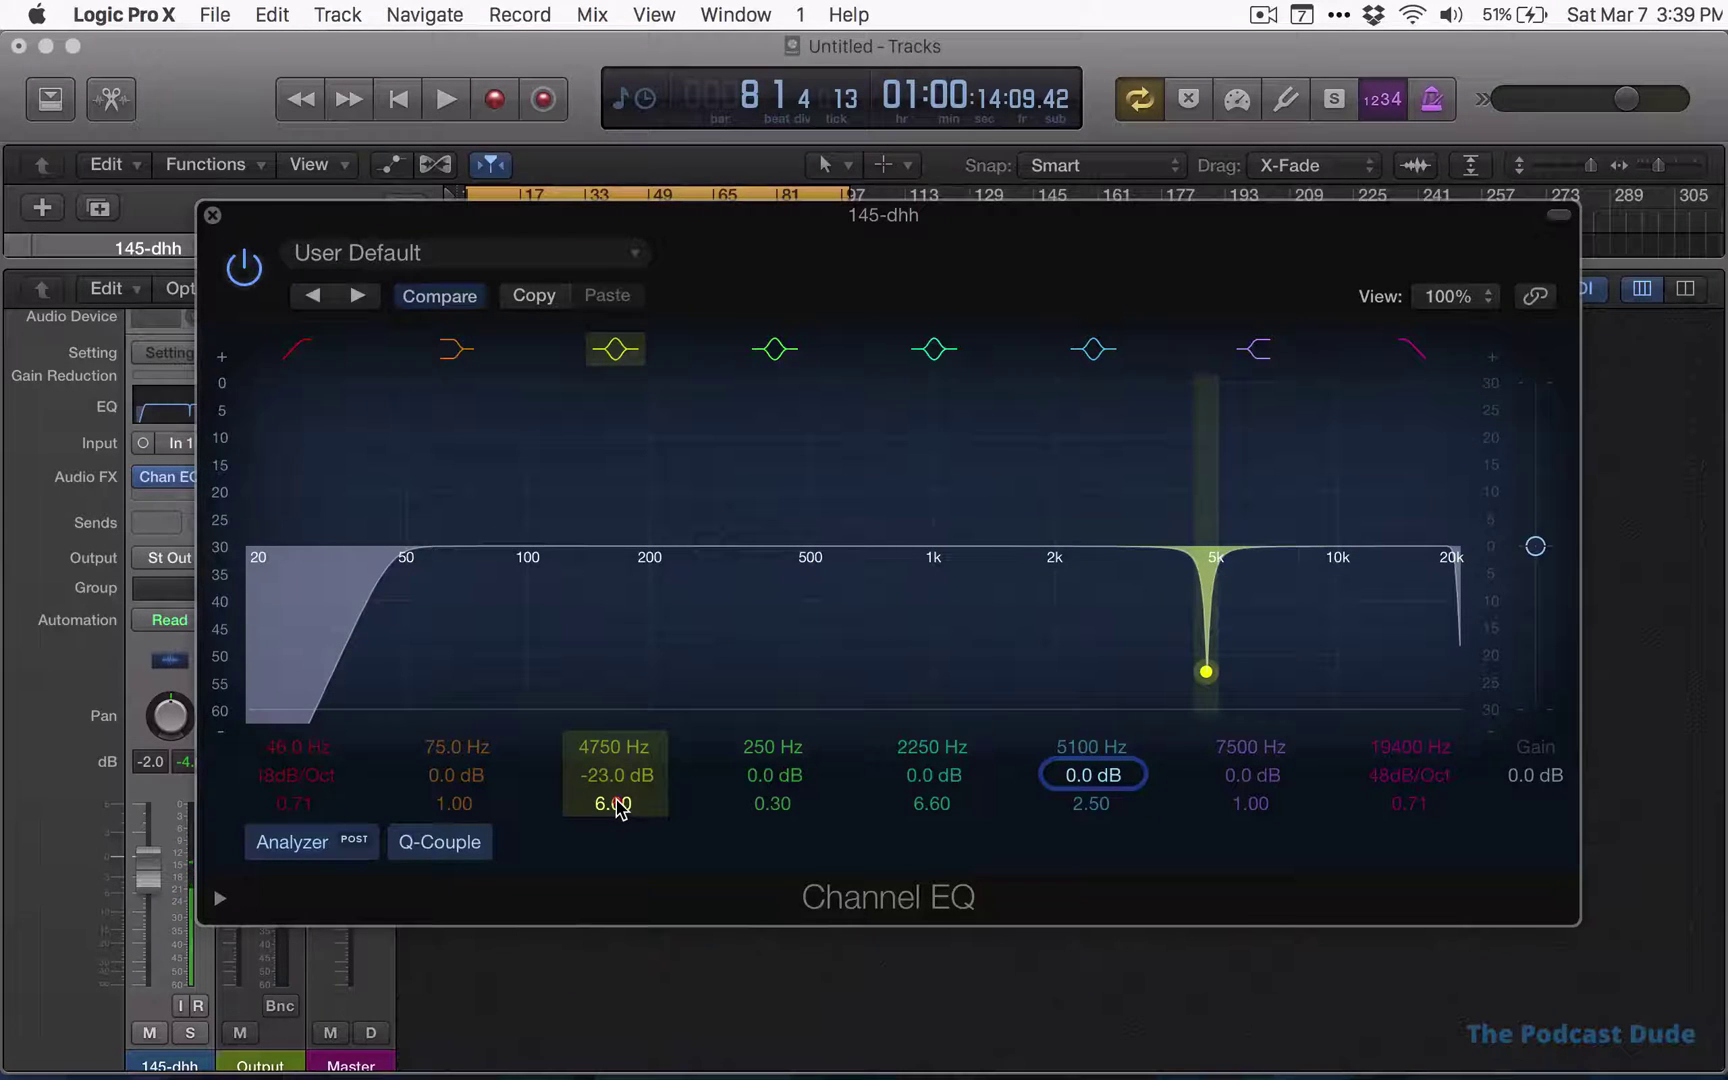
left_click(619, 808)
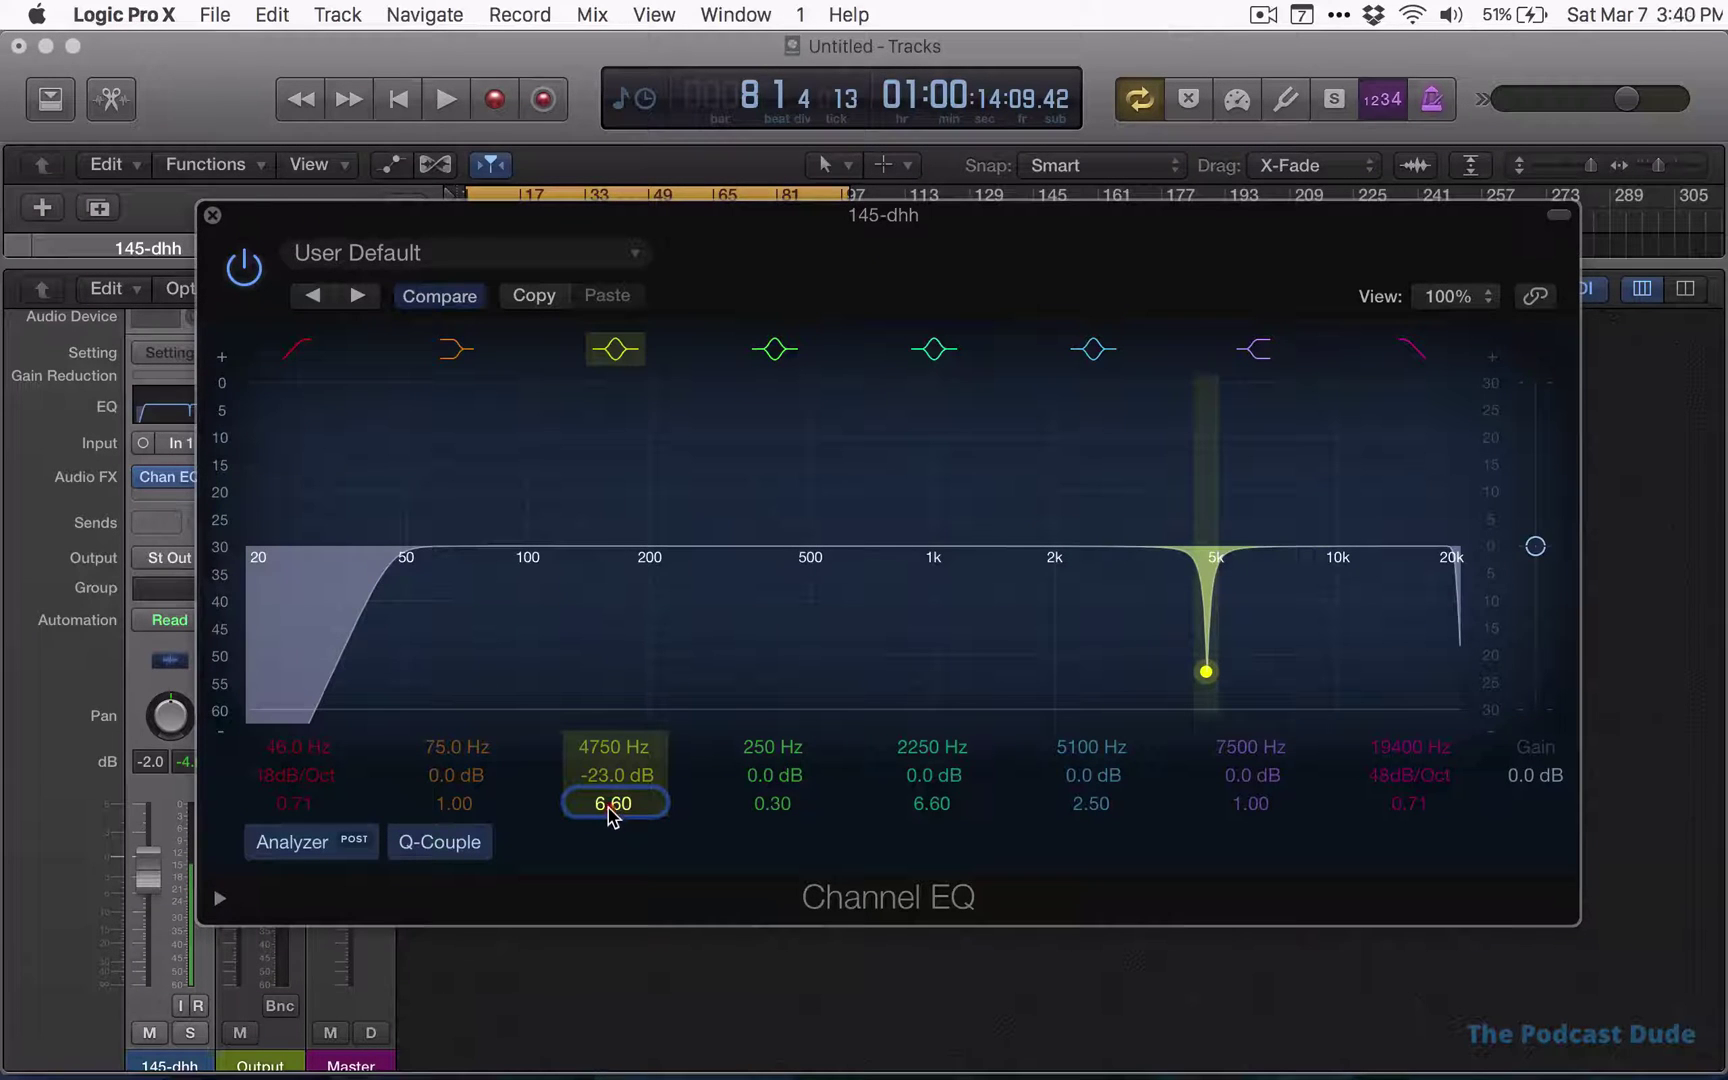
mouse_move(613, 803)
left_mouse_down()
mouse_move(613, 858)
mouse_move(613, 790)
left_mouse_up()
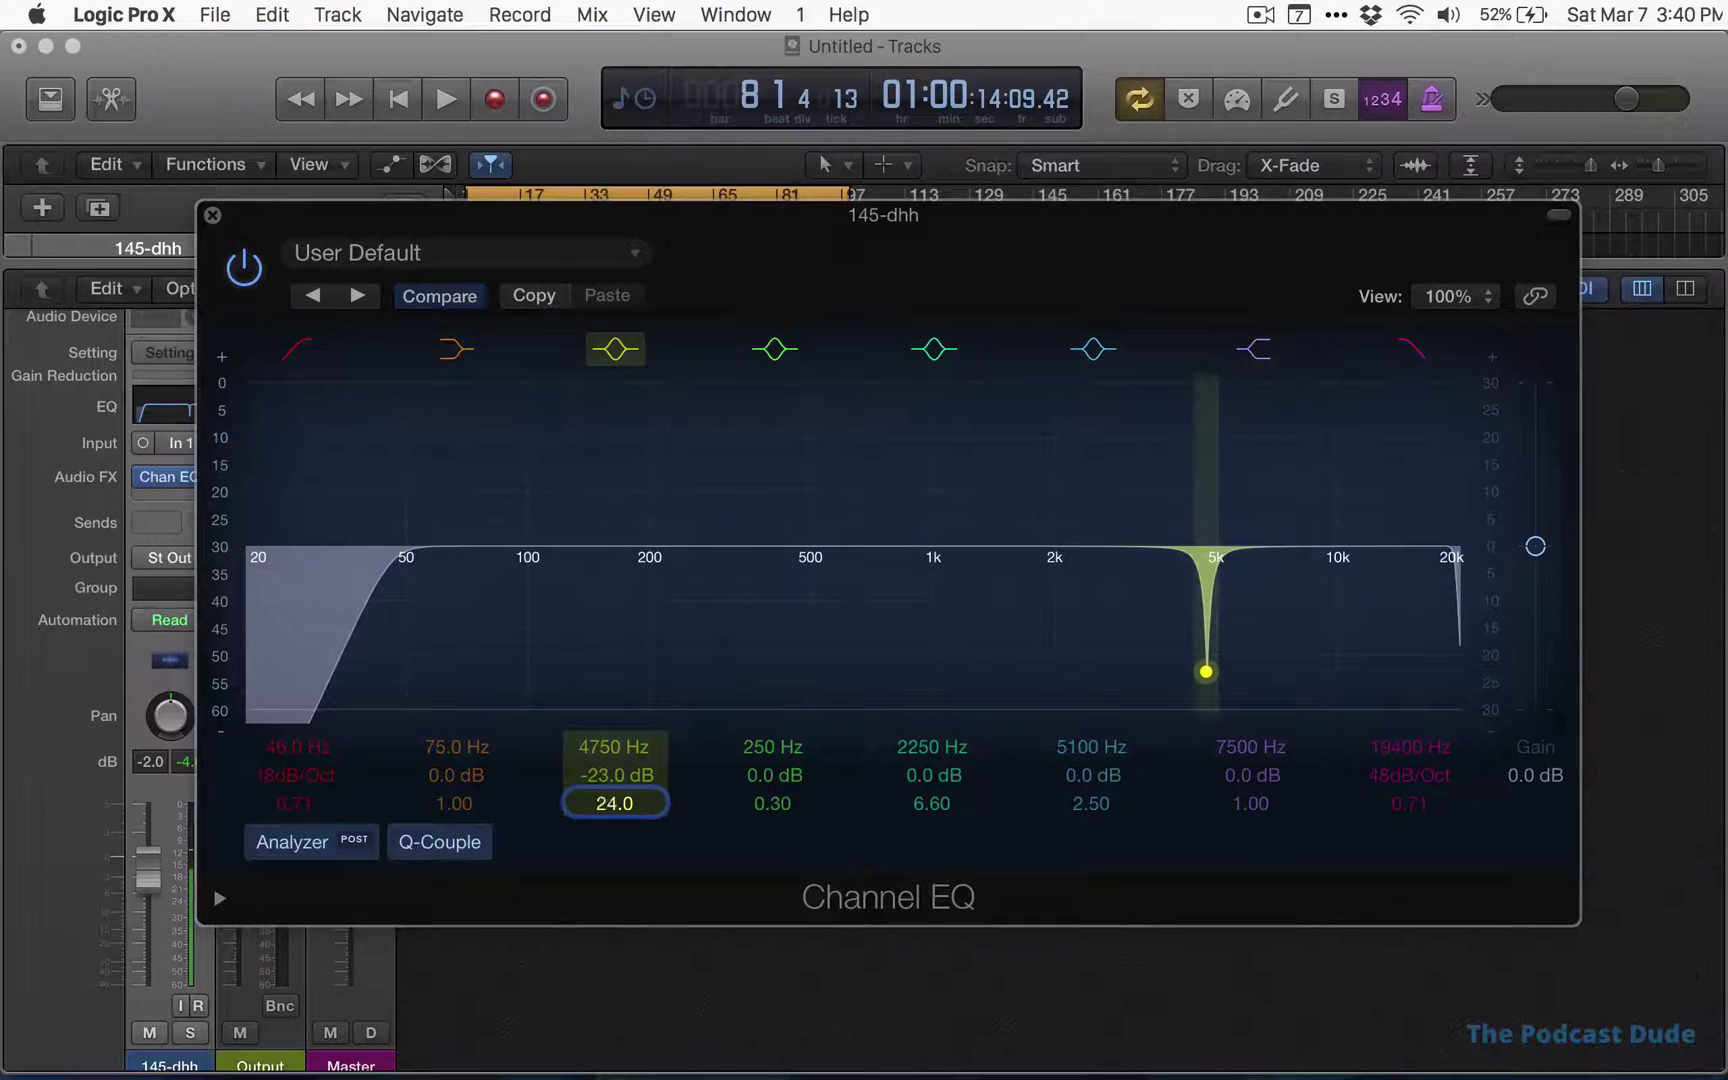
left_click_drag(613, 803, 615, 733)
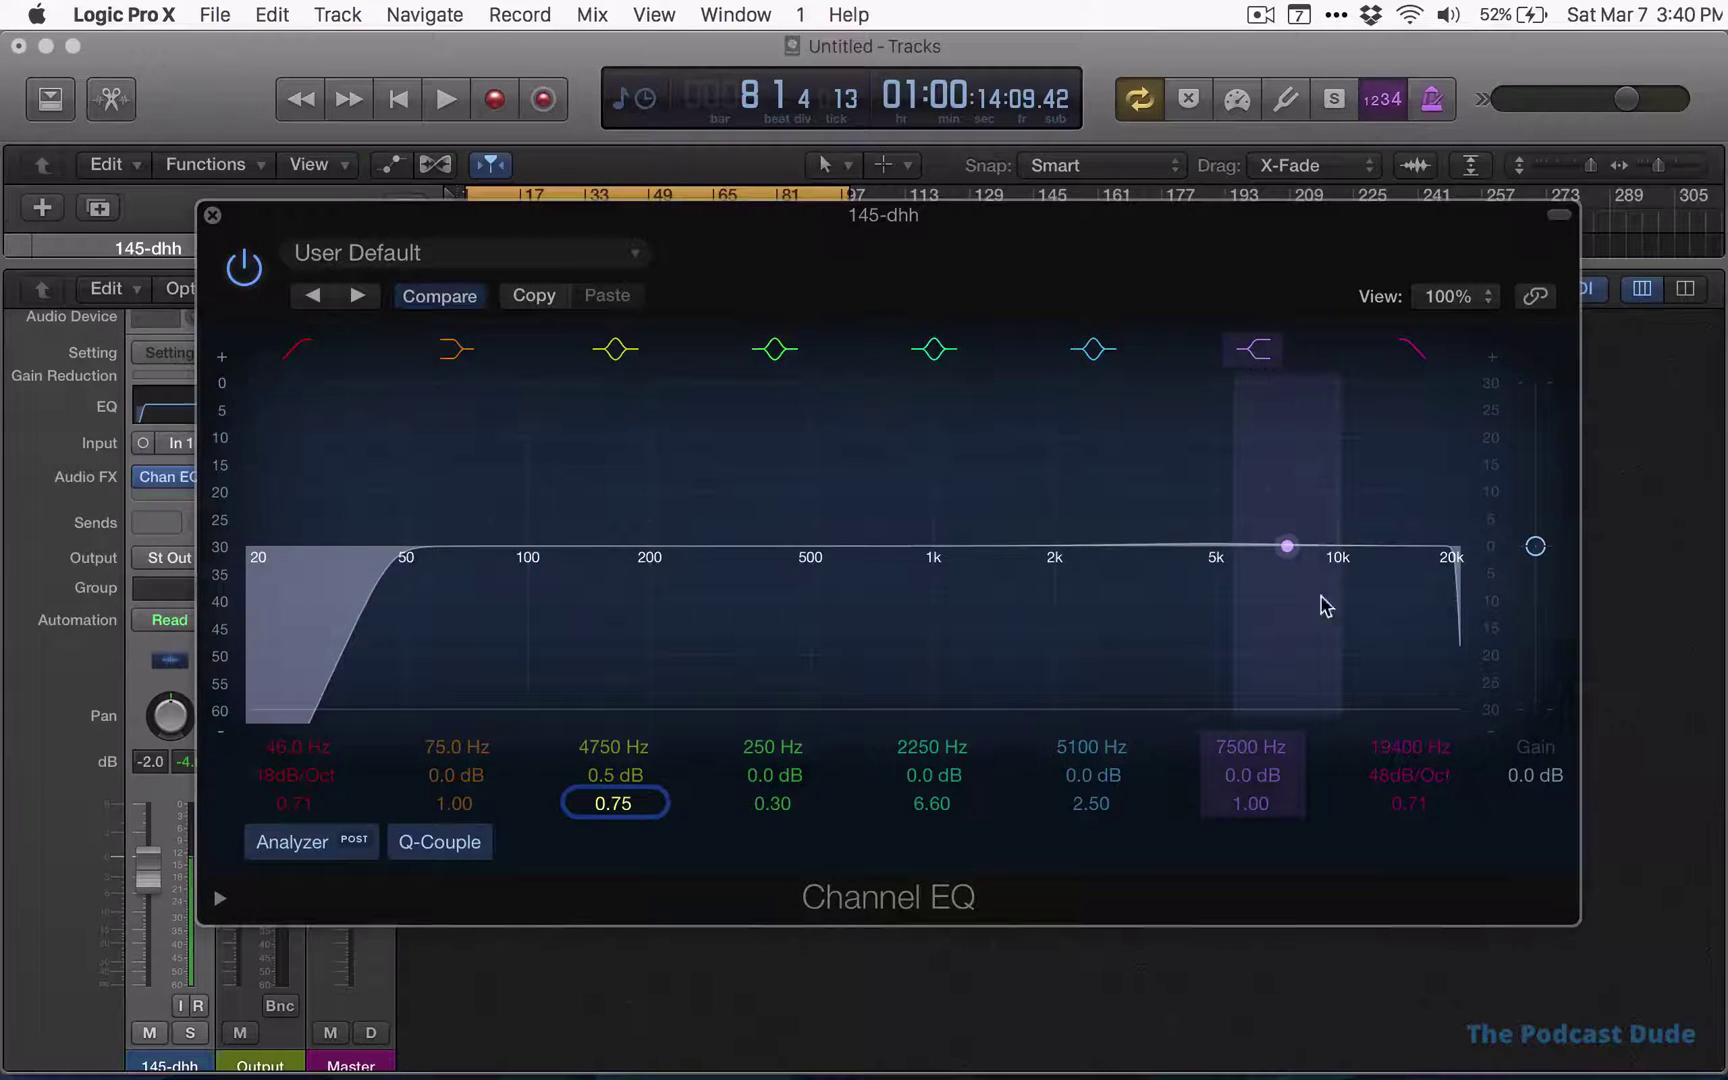
Boost the 7500 Hz band and move the high cut from 8900 Hz up toward 15600 Hz
mouse_move(1268, 780)
left_mouse_down()
mouse_move(1268, 753)
mouse_move(1268, 819)
mouse_move(1268, 779)
left_mouse_up()
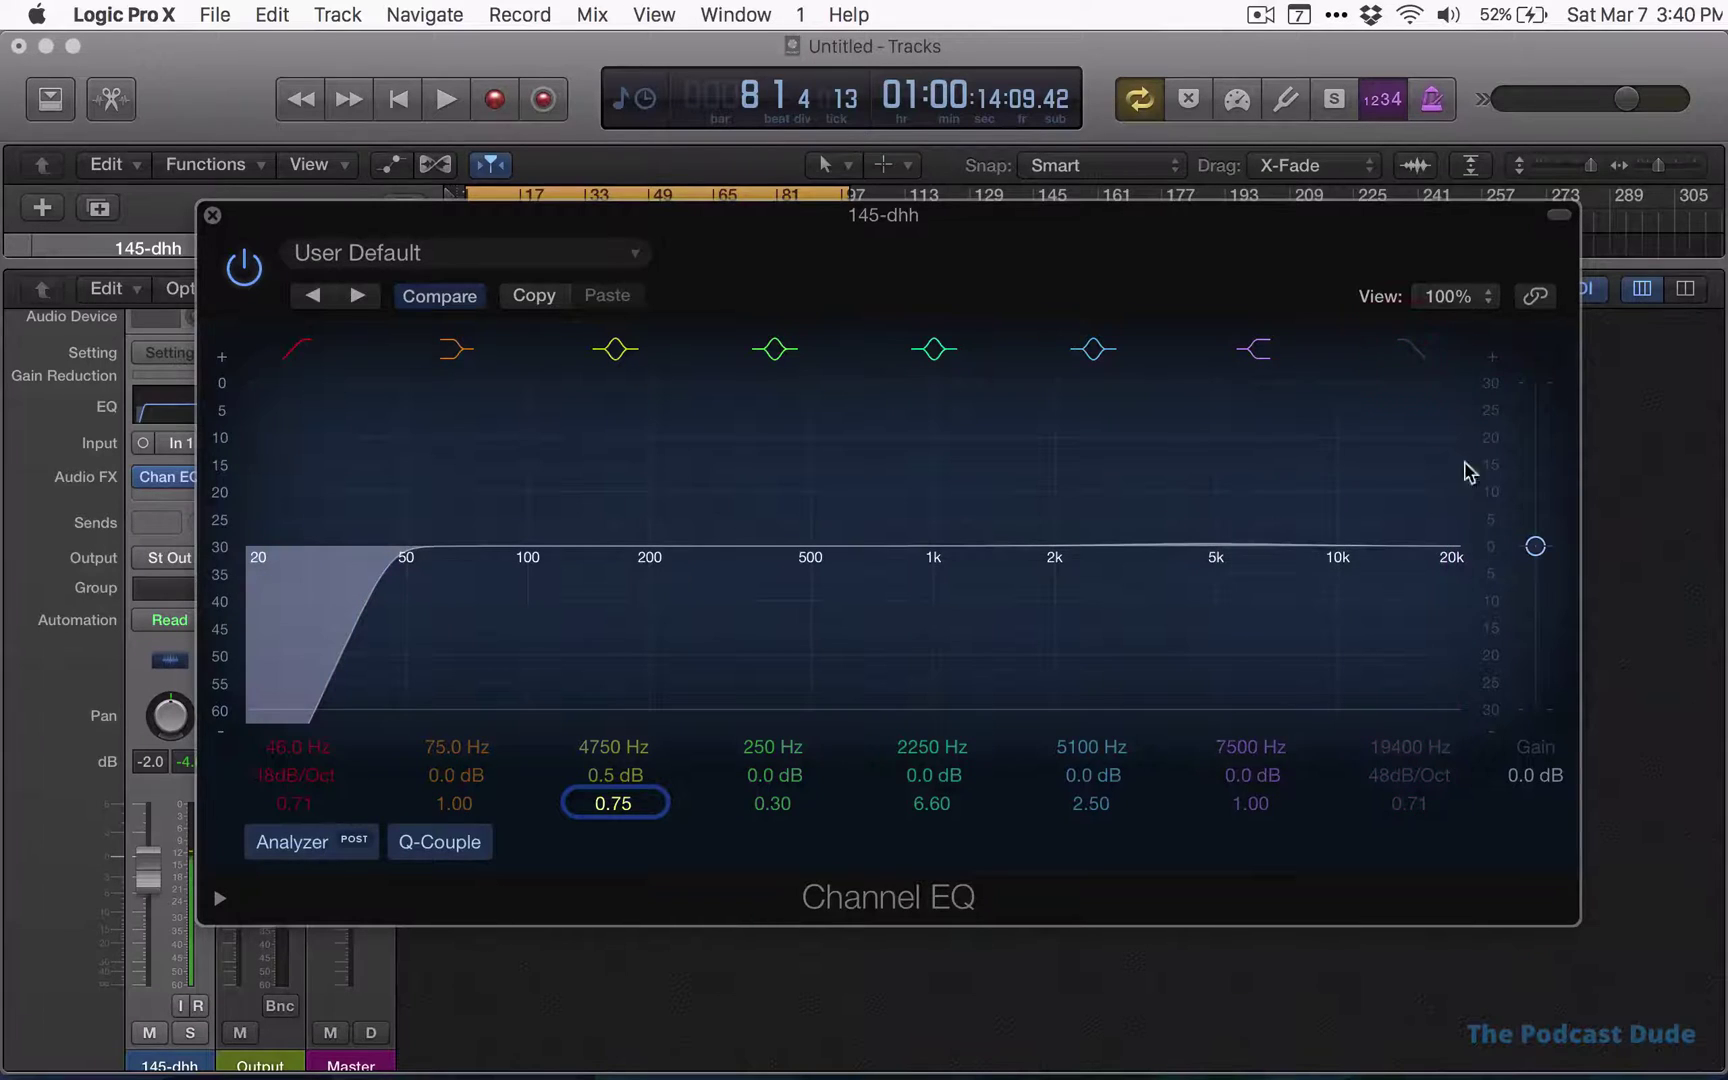
left_click_drag(1432, 740, 1320, 518)
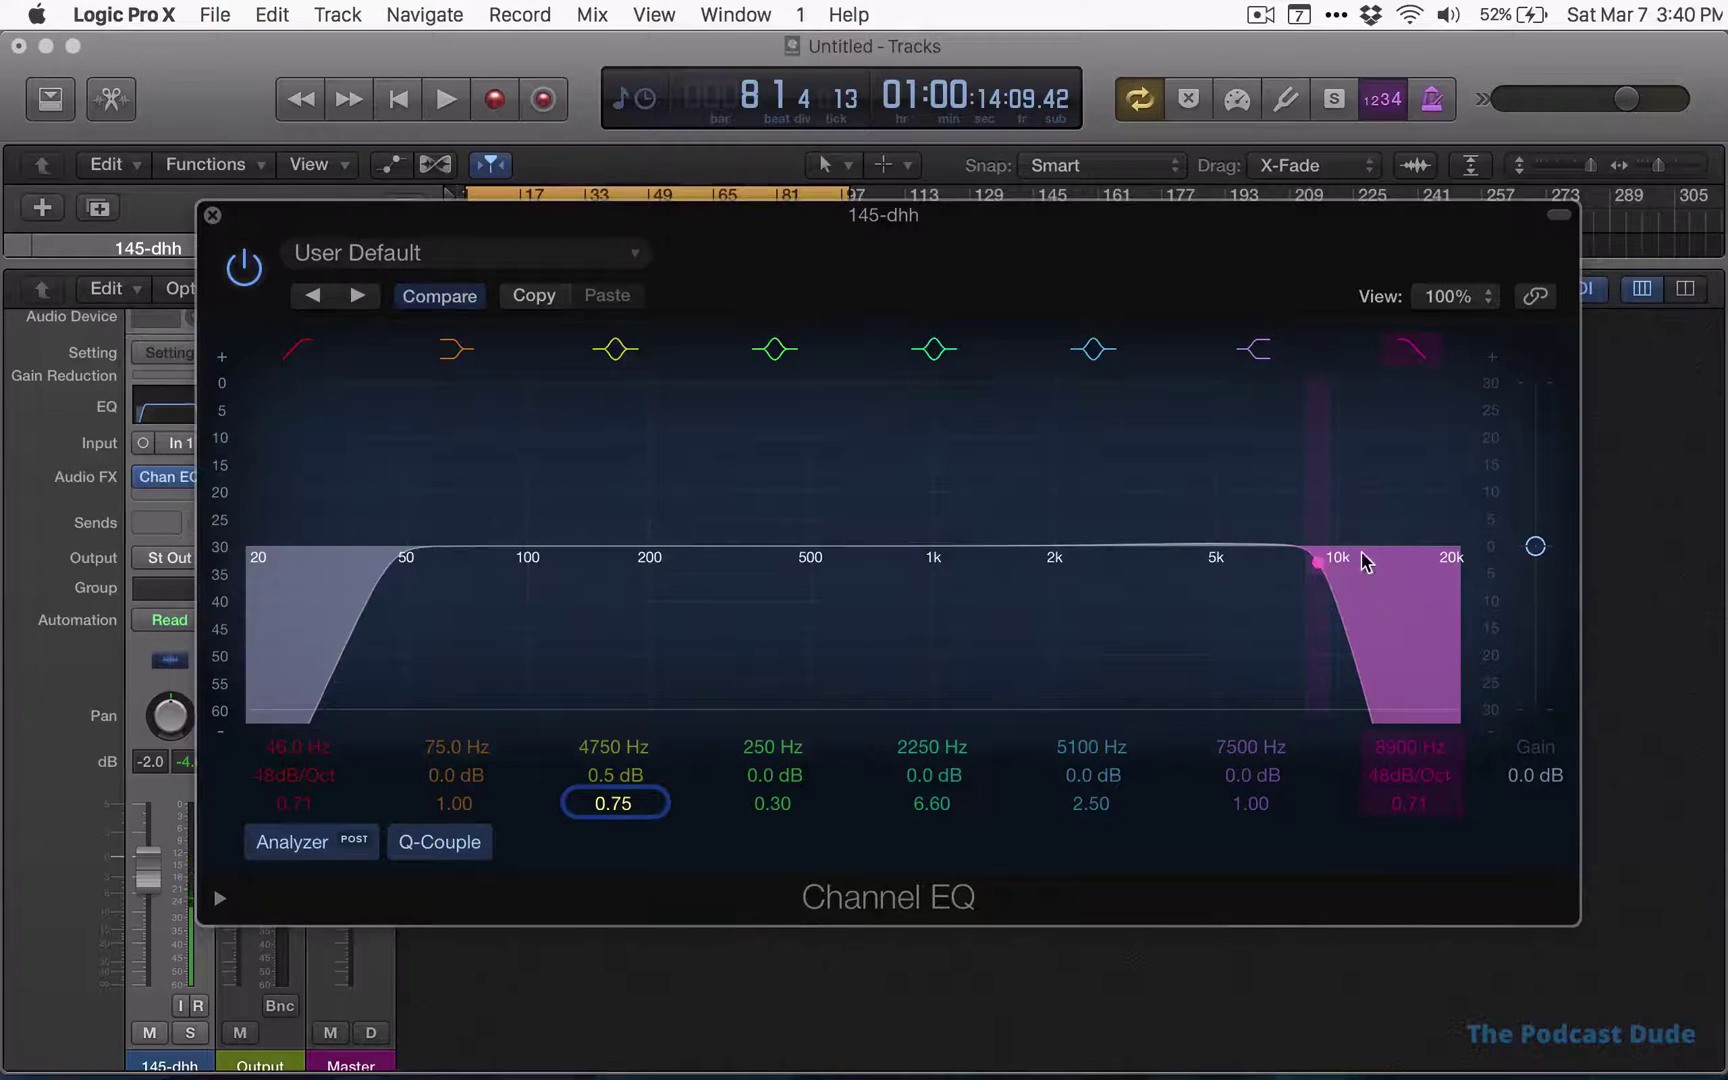
left_click_drag(1412, 750, 1412, 685)
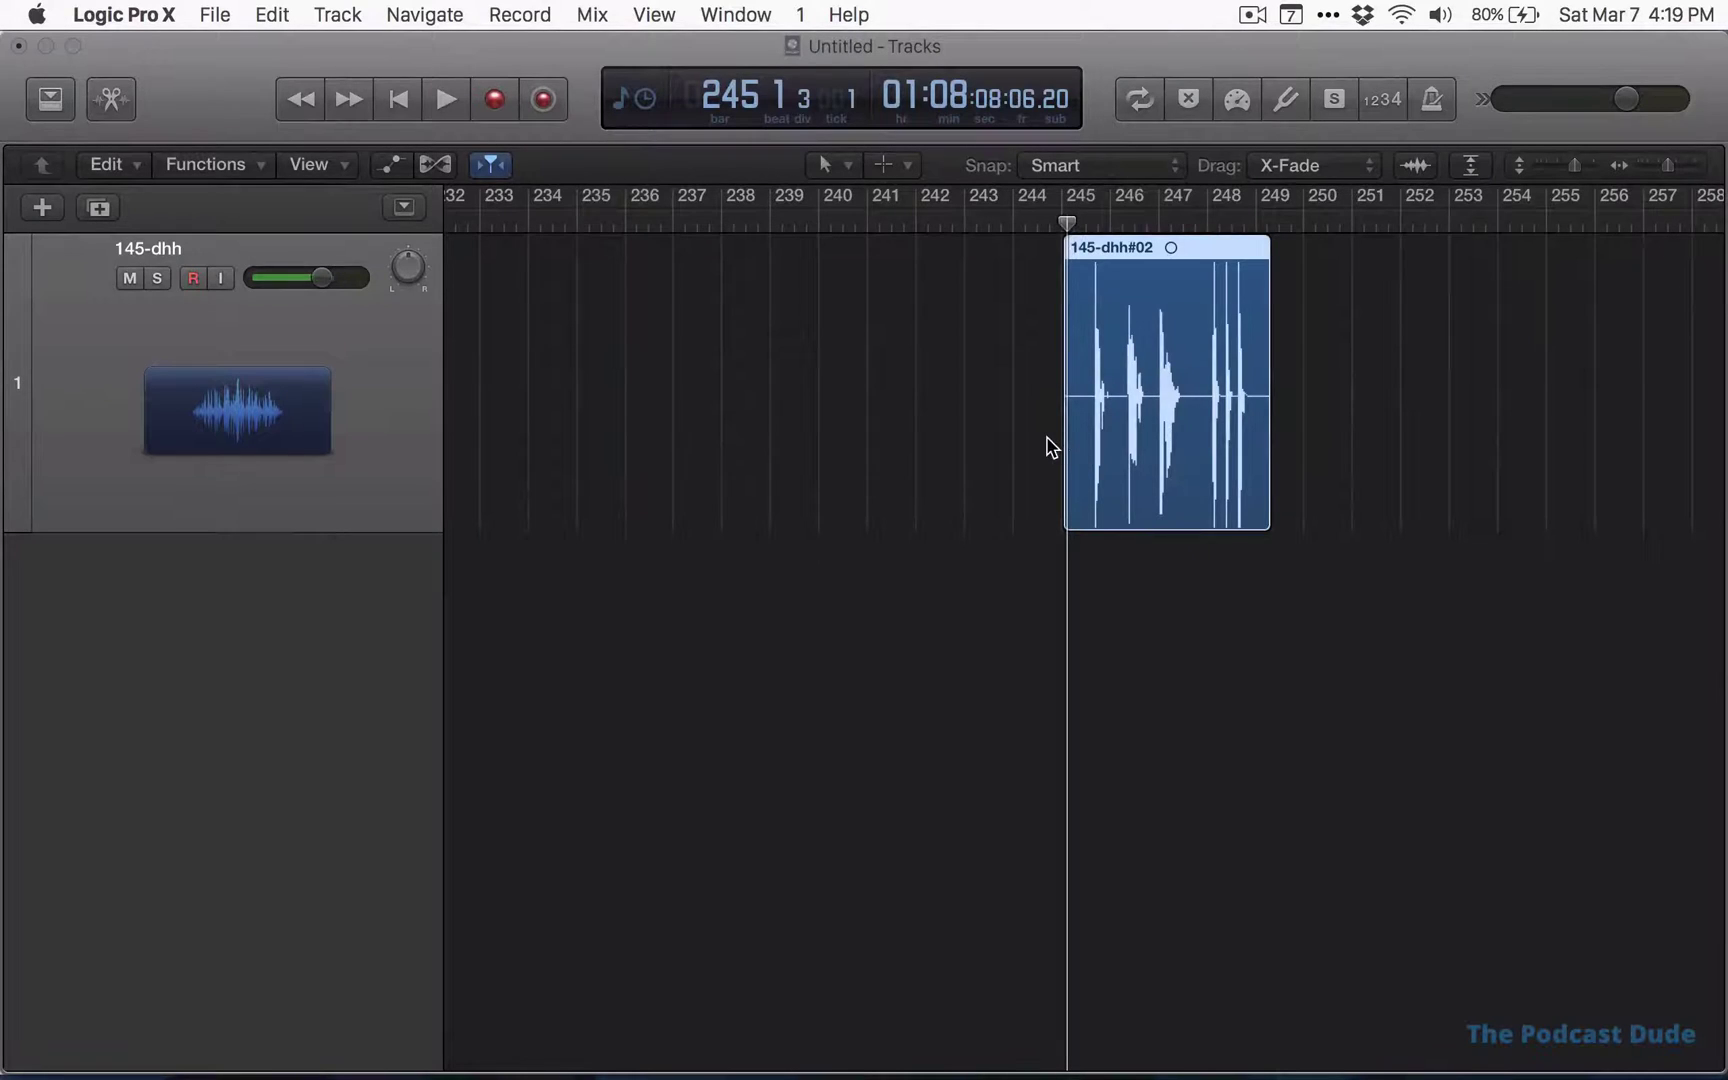
Loop bars 245–248 of the 145-dhh#02 region and reopen its Channel EQ from the mixer
key("space")
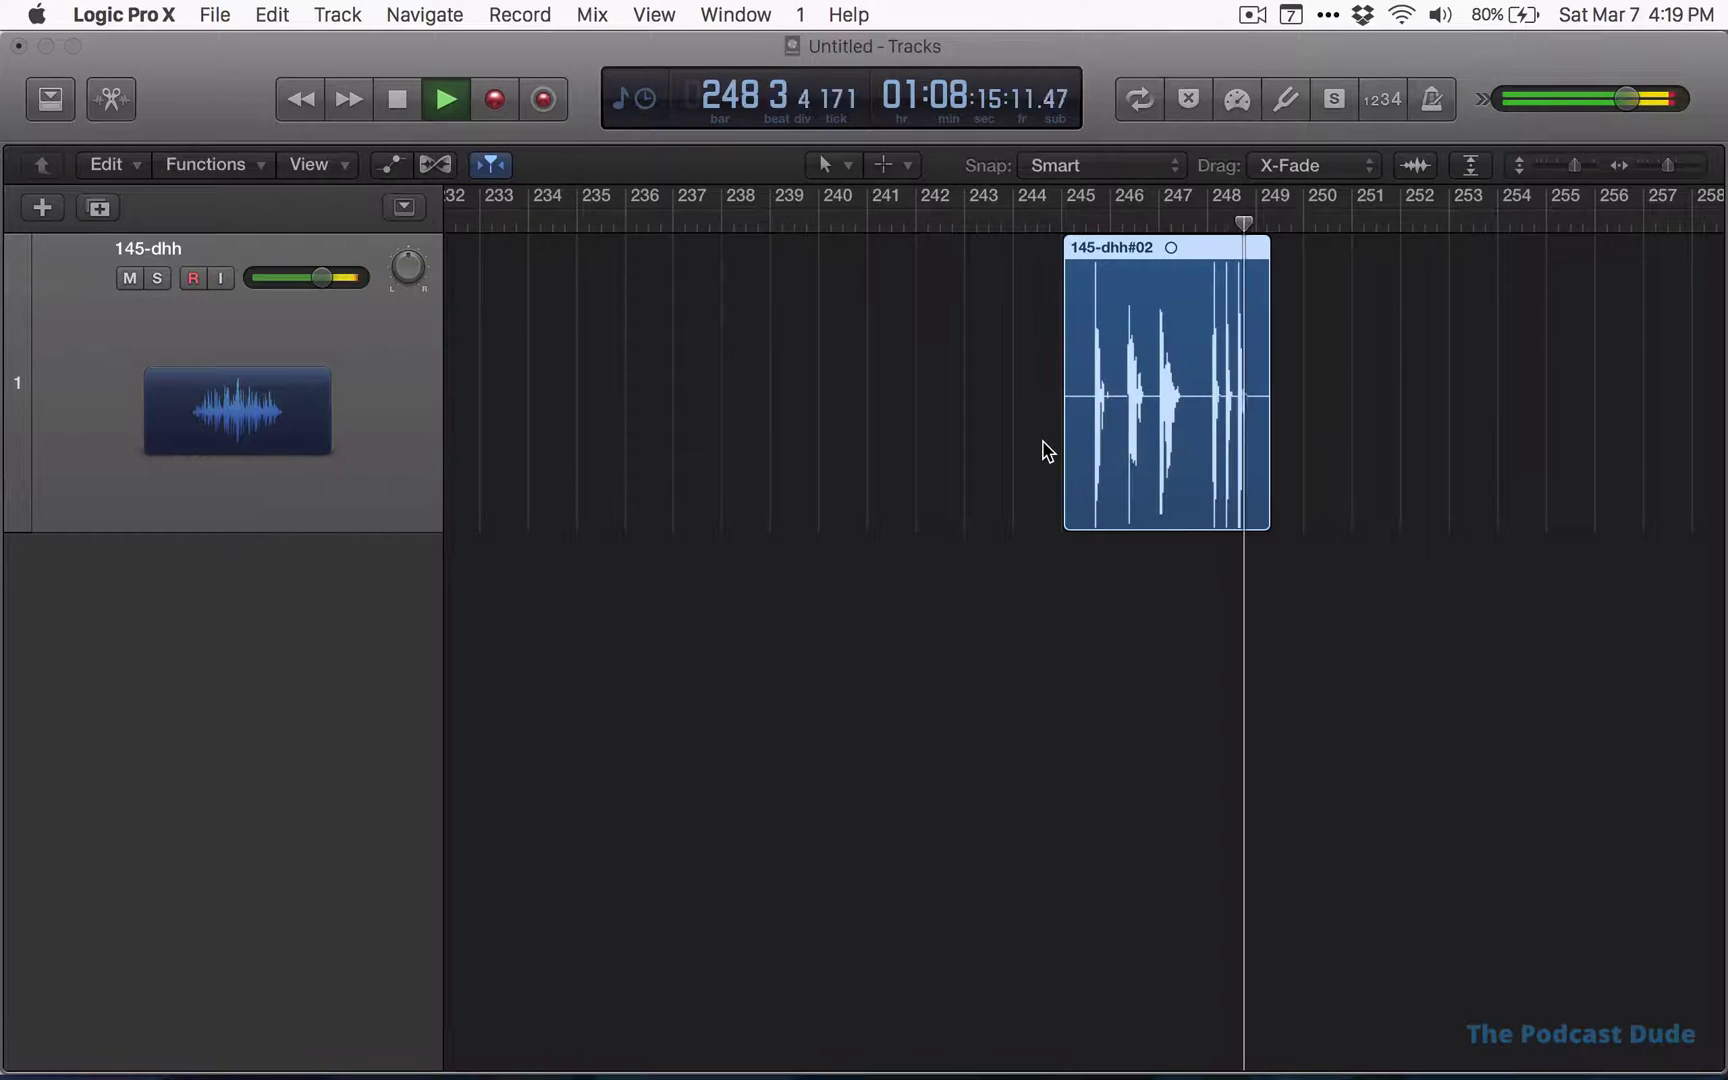
key("space")
left_click(1087, 222)
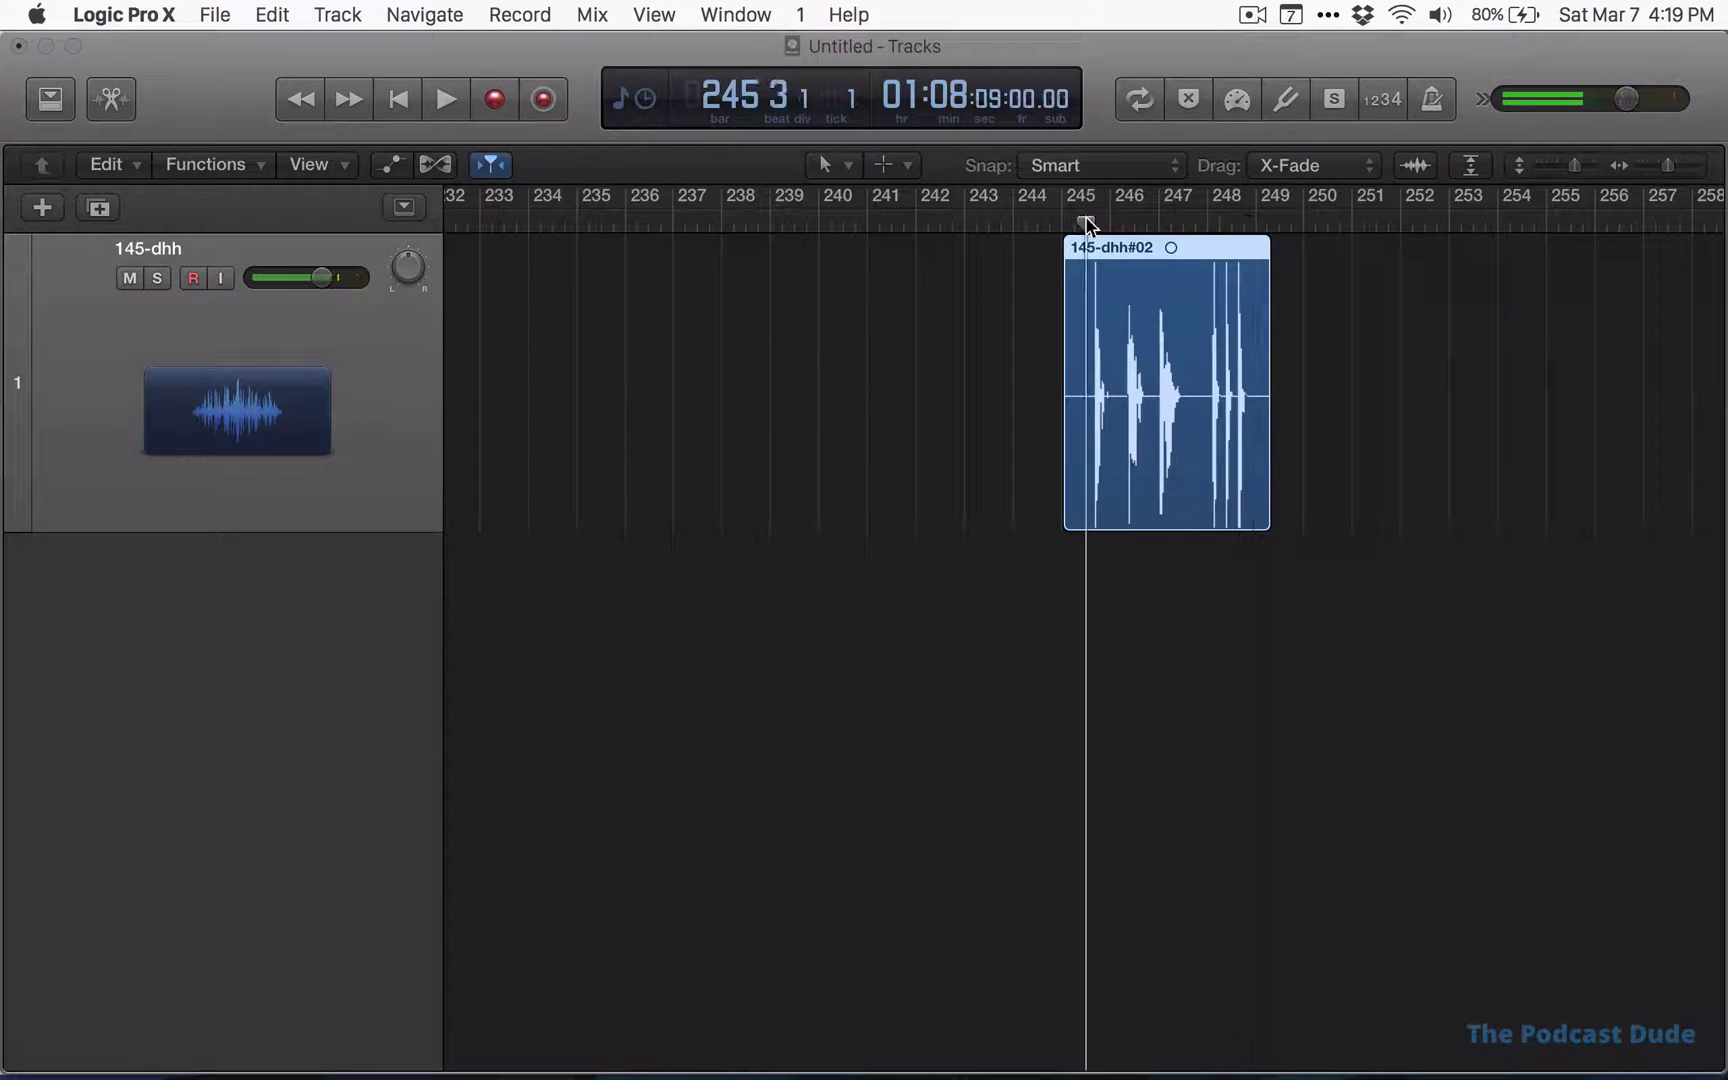
left_click_drag(1080, 195, 1262, 168)
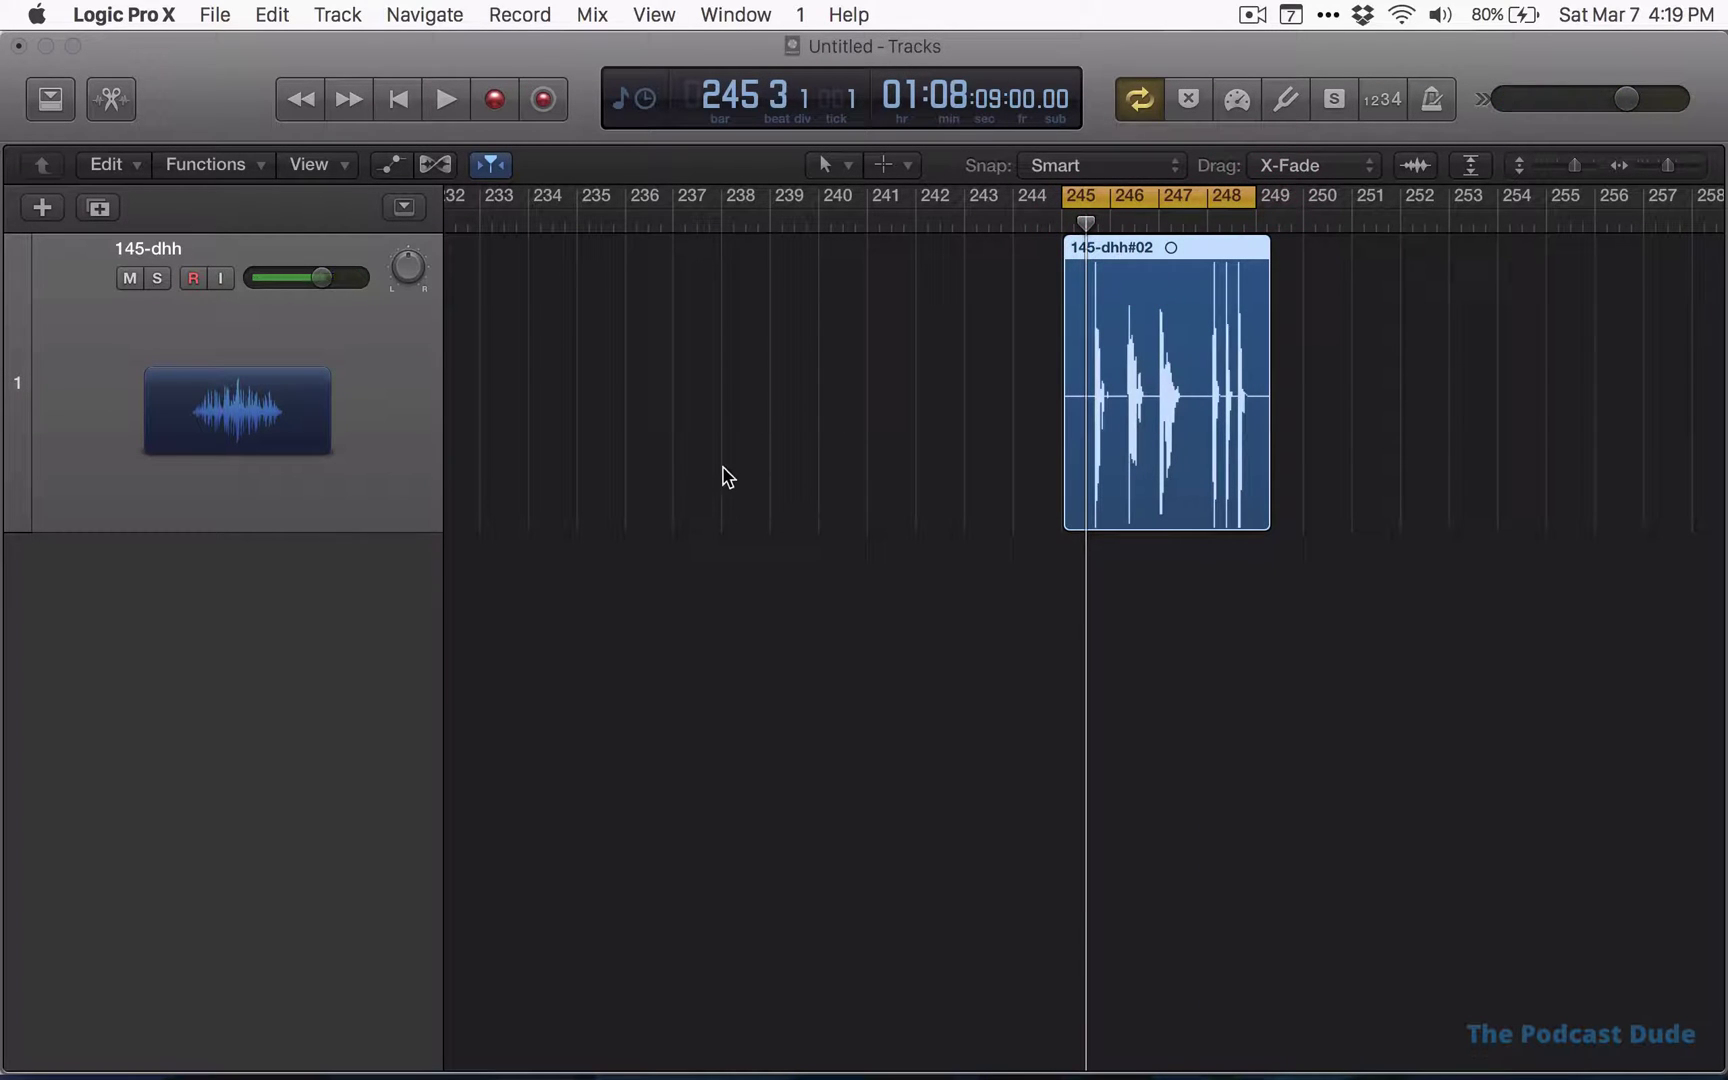
key("x")
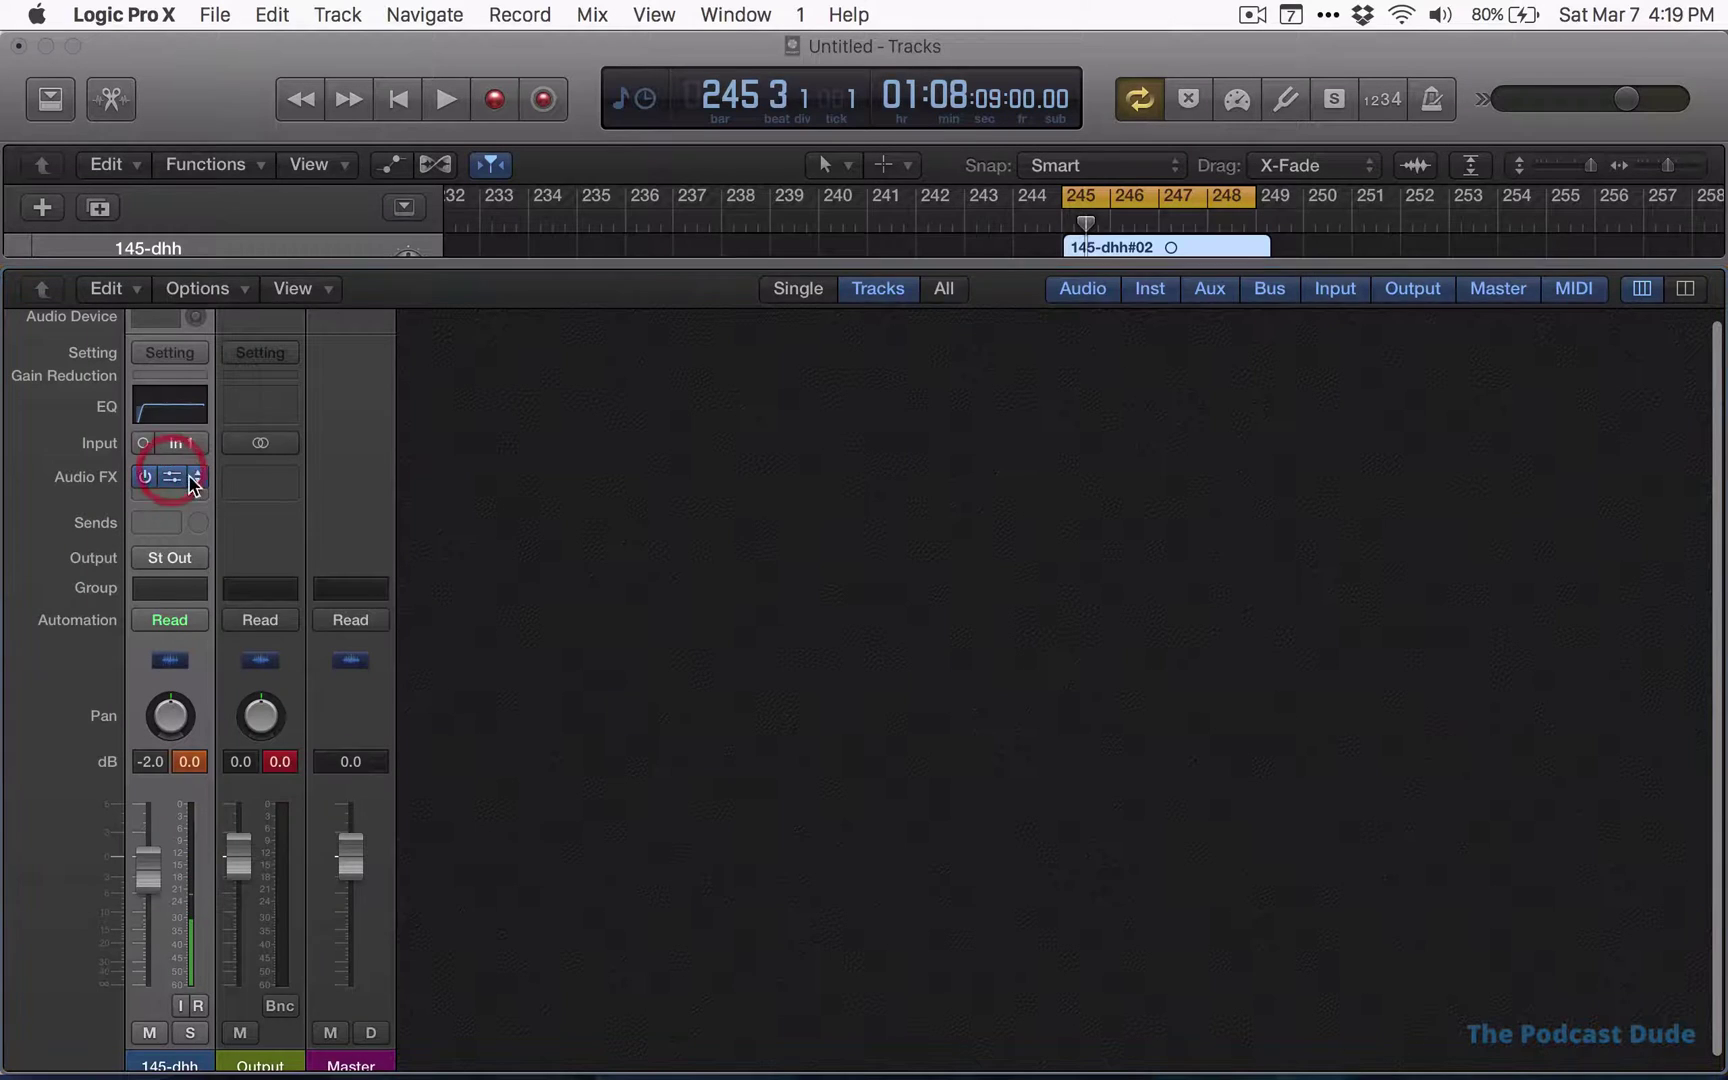
left_click(172, 478)
Play the loop with the analyzer on and nudge the low cut to 43 Hz
key("space")
left_click(340, 851)
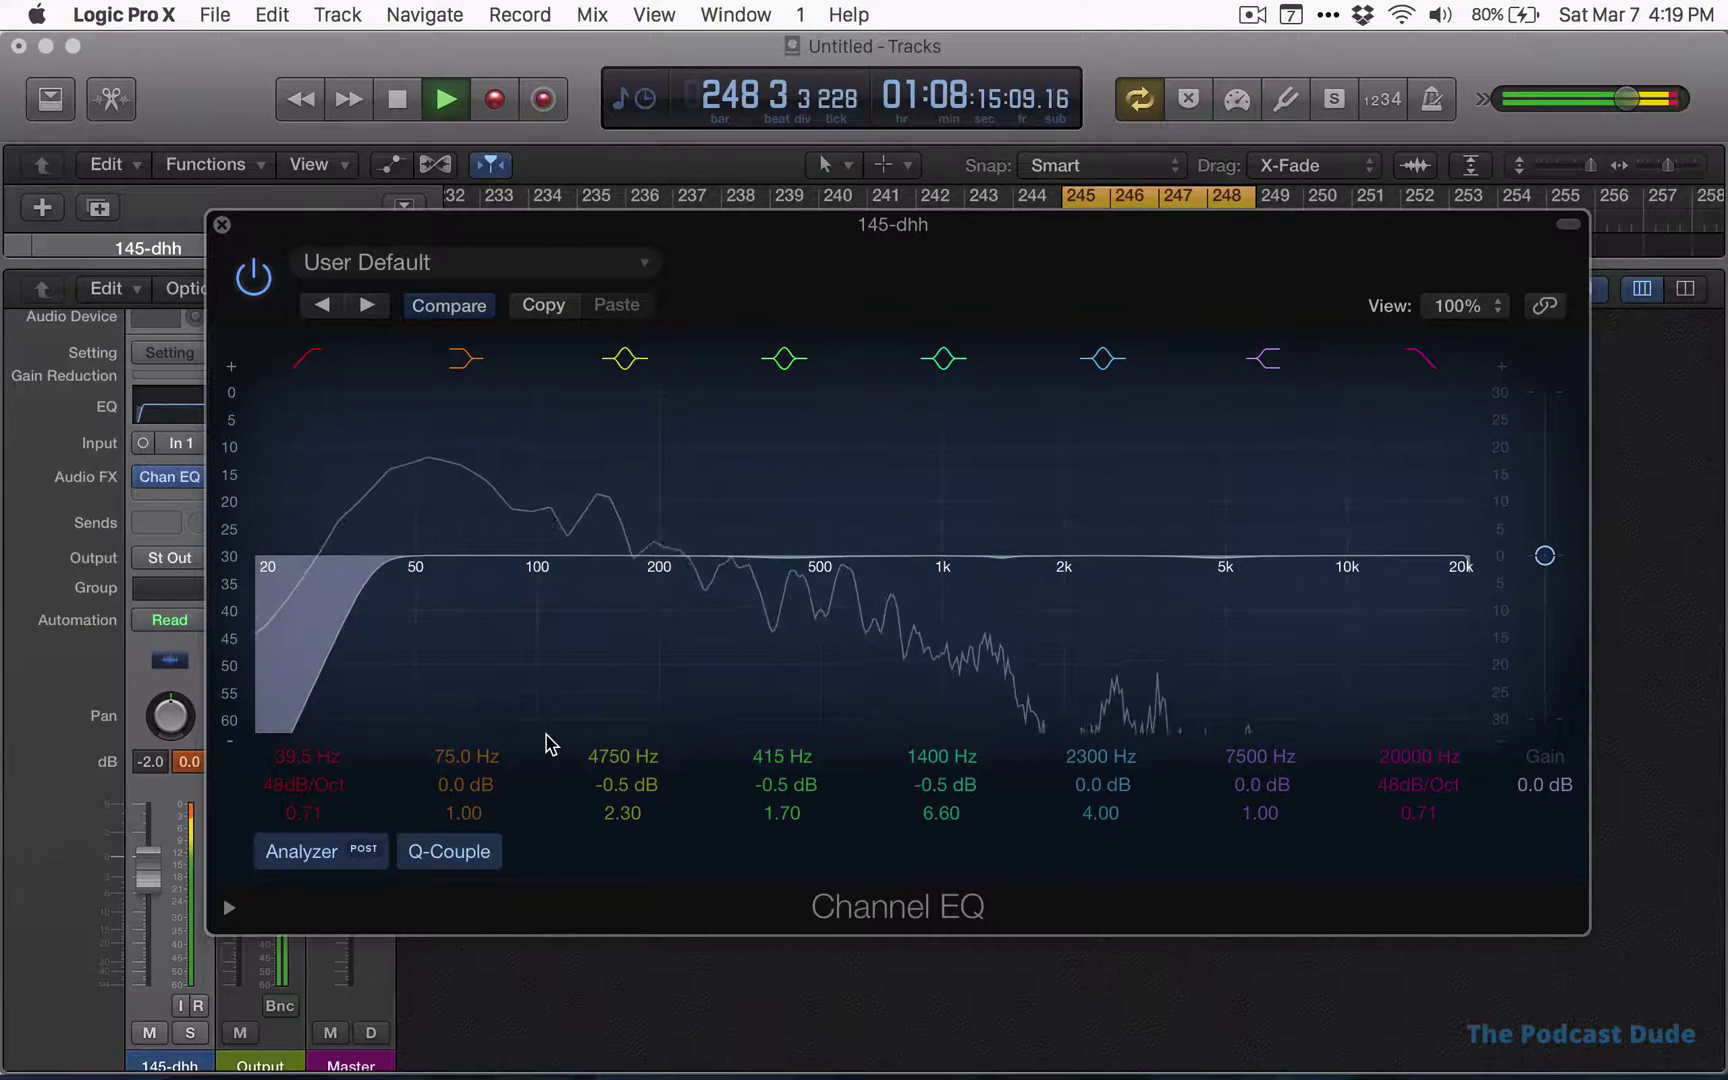
key("space")
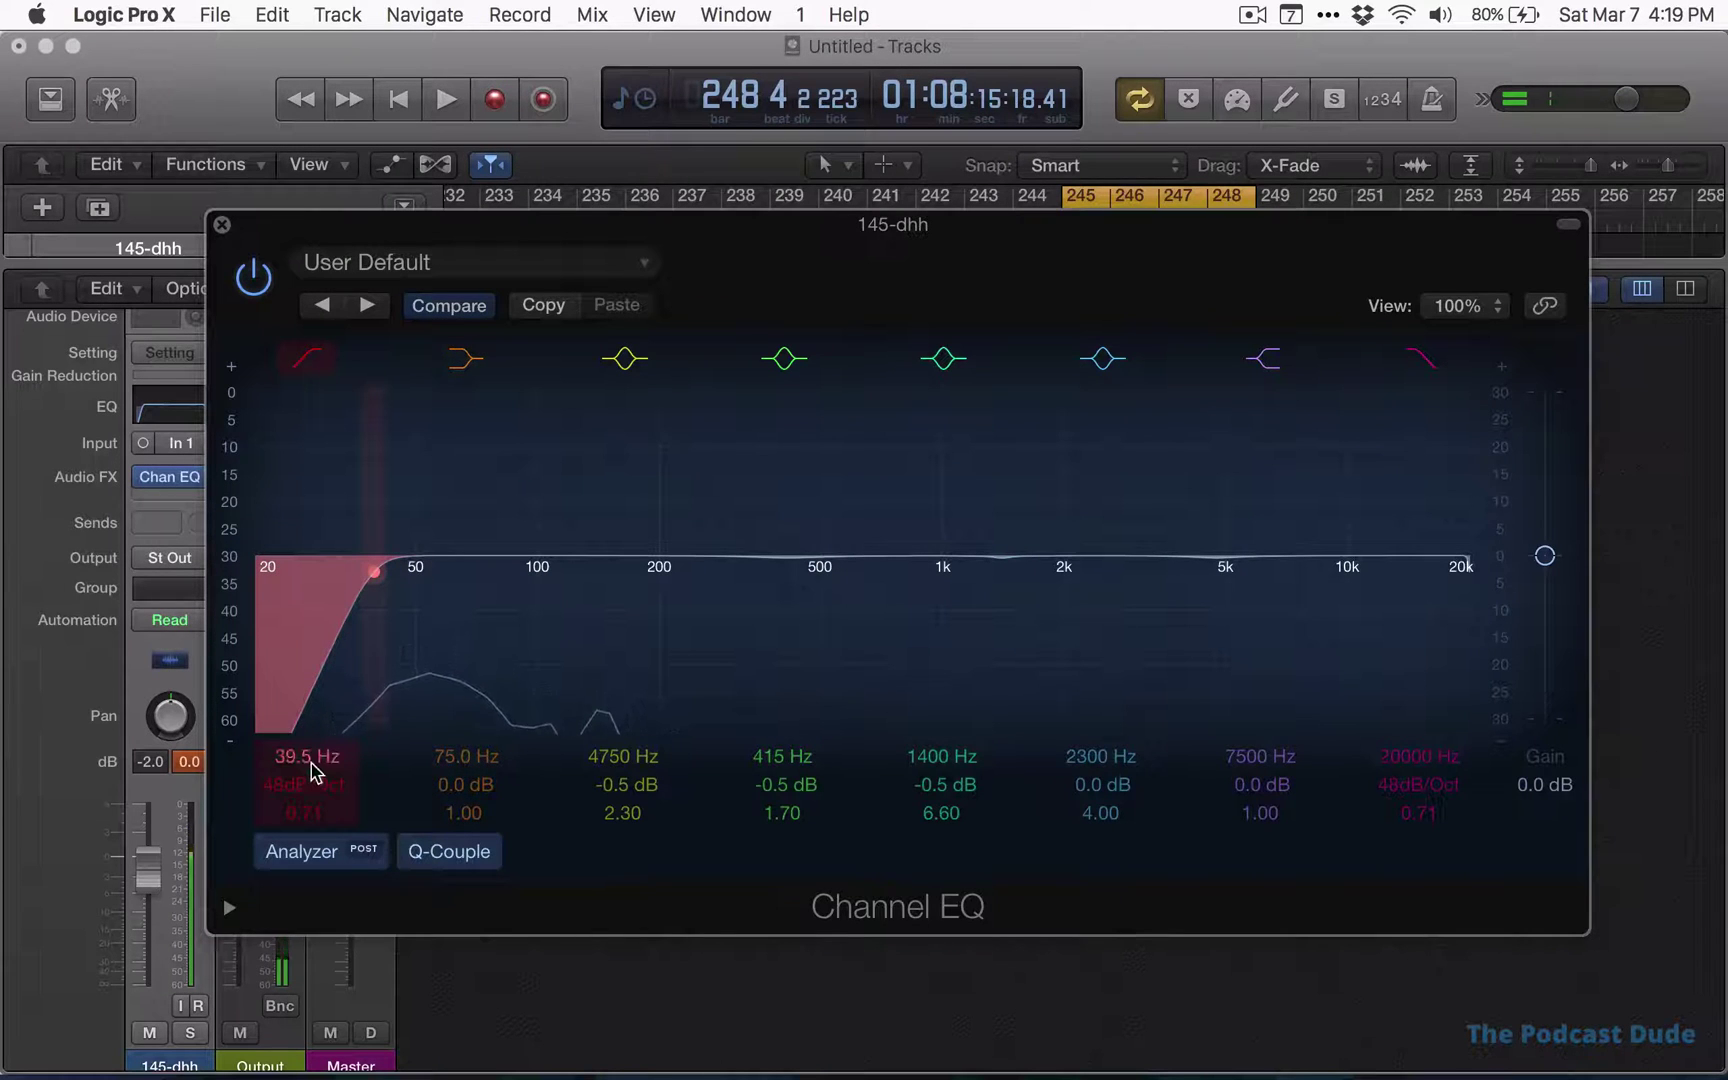
left_click_drag(313, 776, 313, 725)
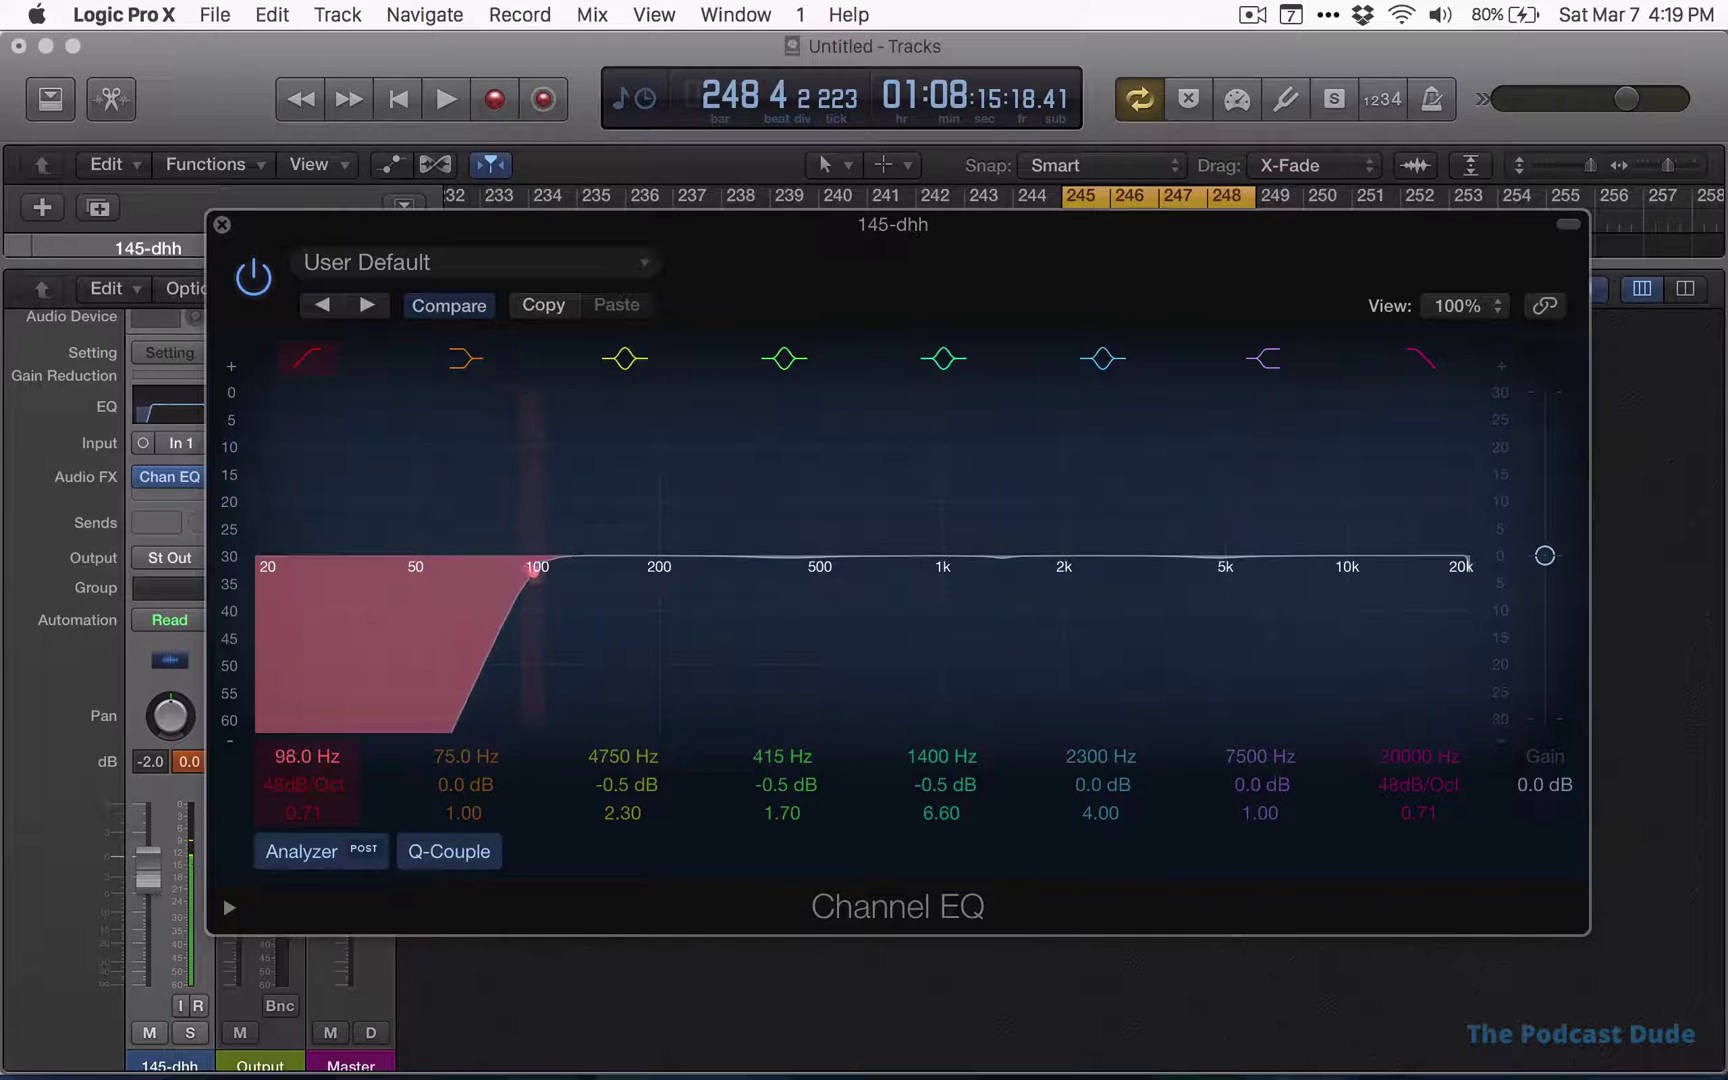
key("space")
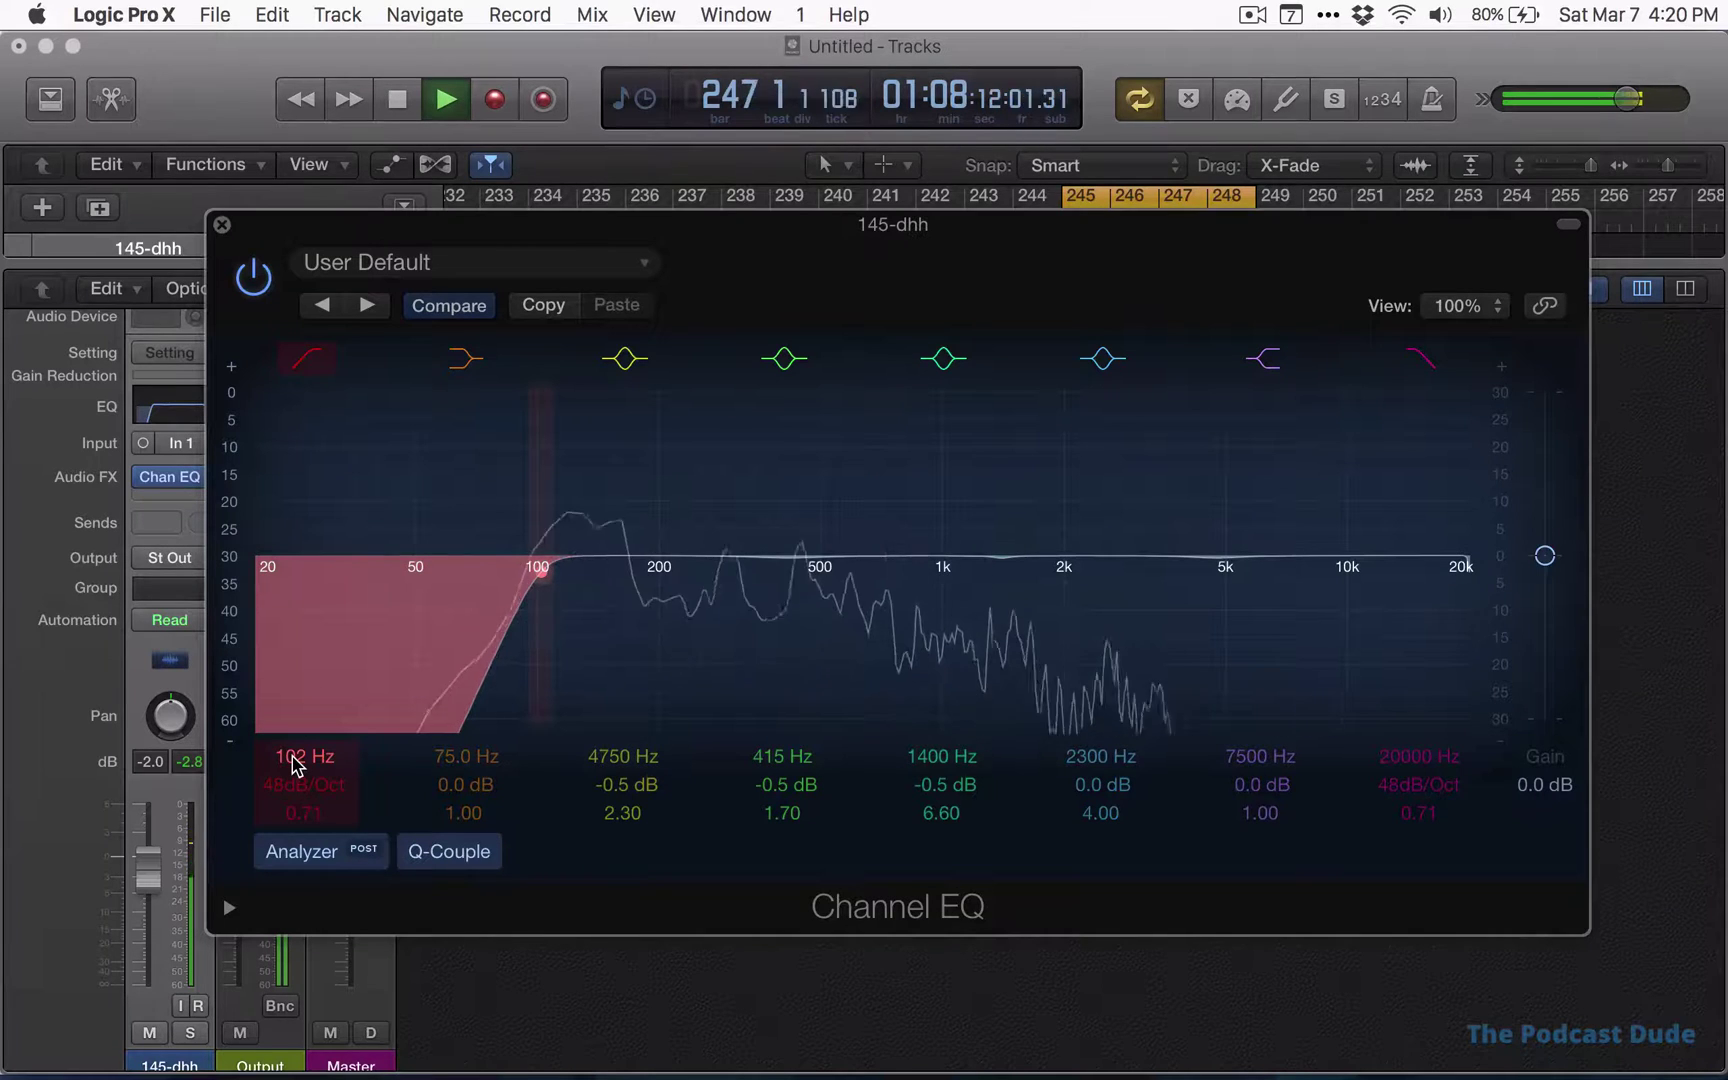
key("space")
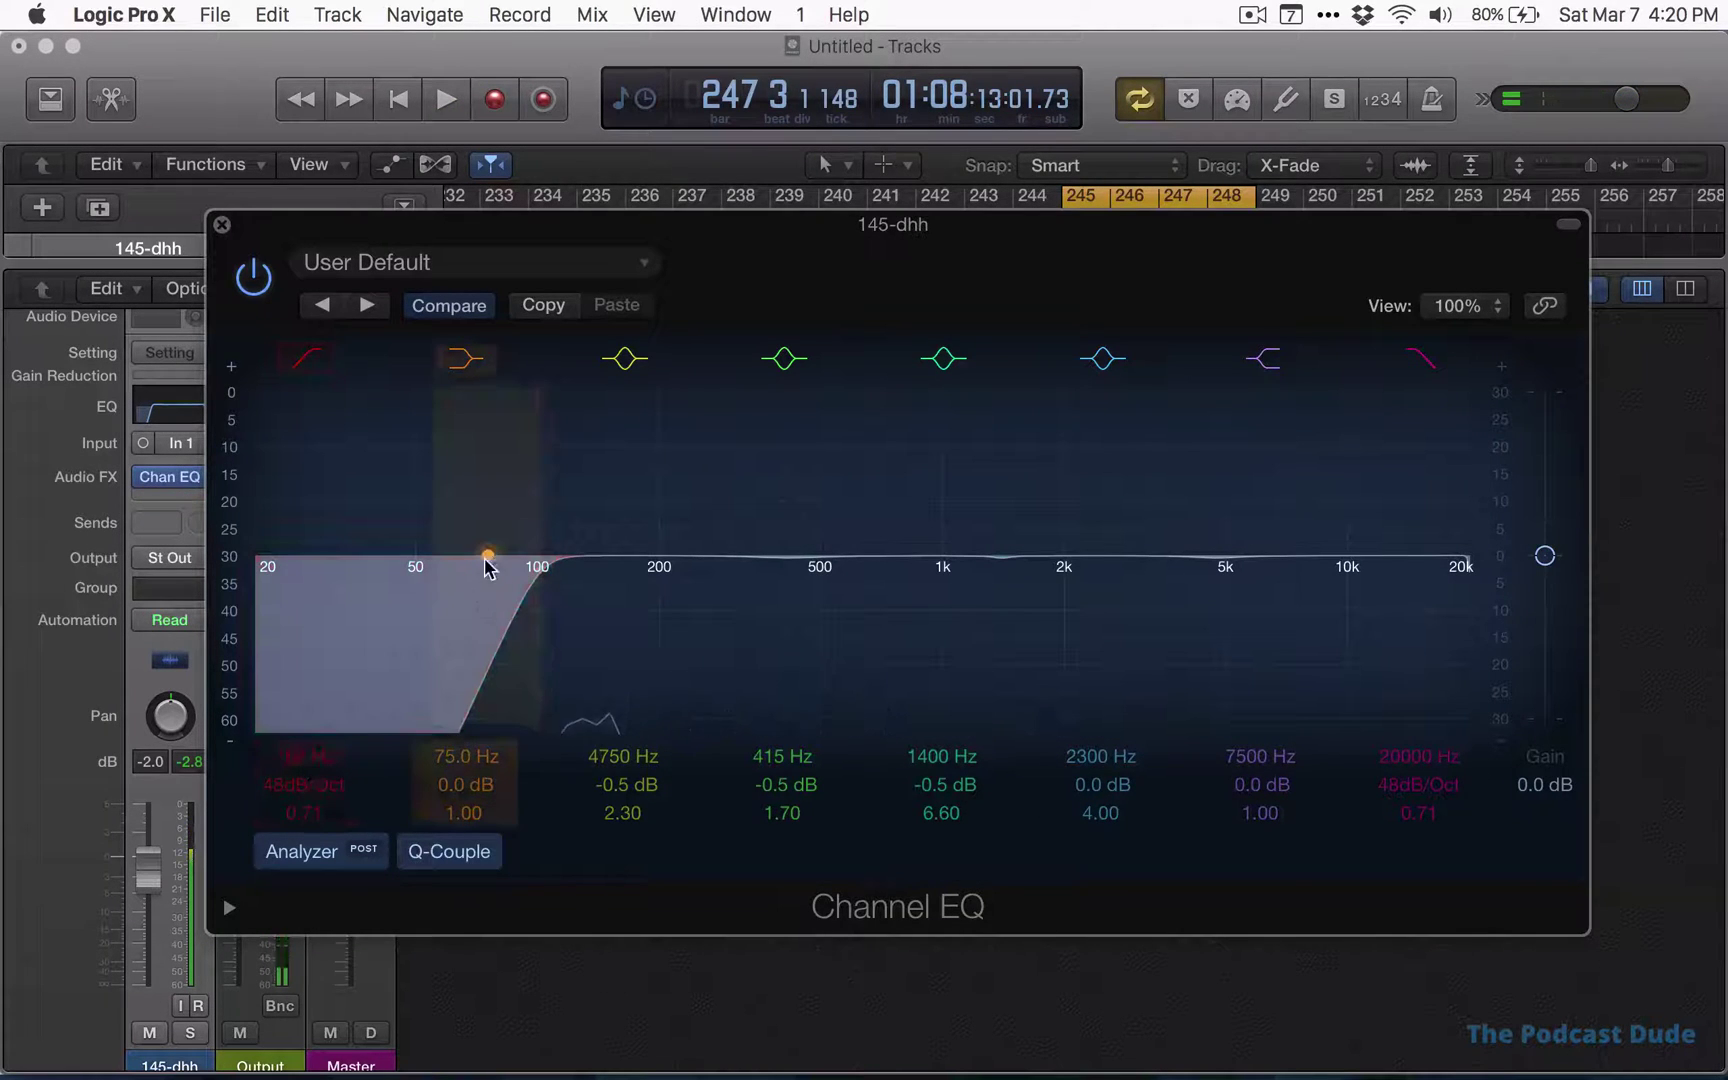
Audition the voice while bringing the high-pass cutoff down to 45.5 Hz
left_click_drag(318, 758, 318, 768)
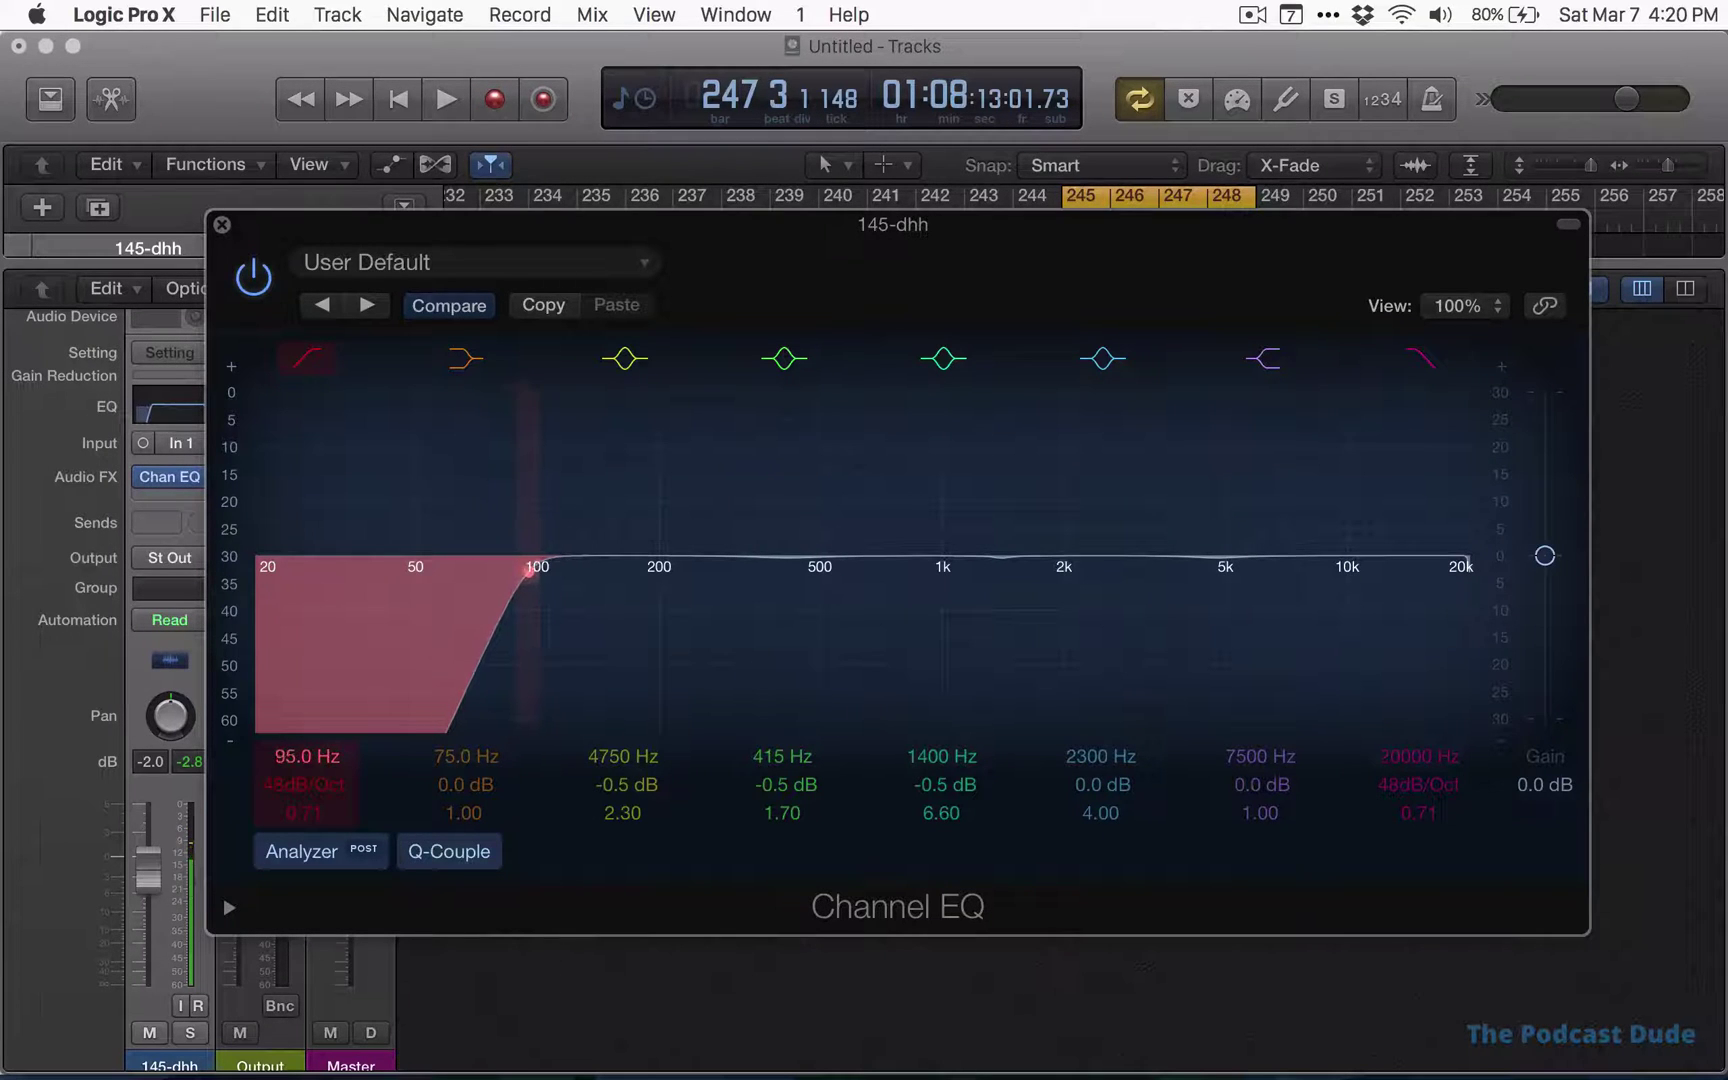
key("space")
mouse_move(527, 568)
left_mouse_down()
mouse_move(308, 570)
mouse_move(544, 568)
mouse_move(530, 567)
left_mouse_up()
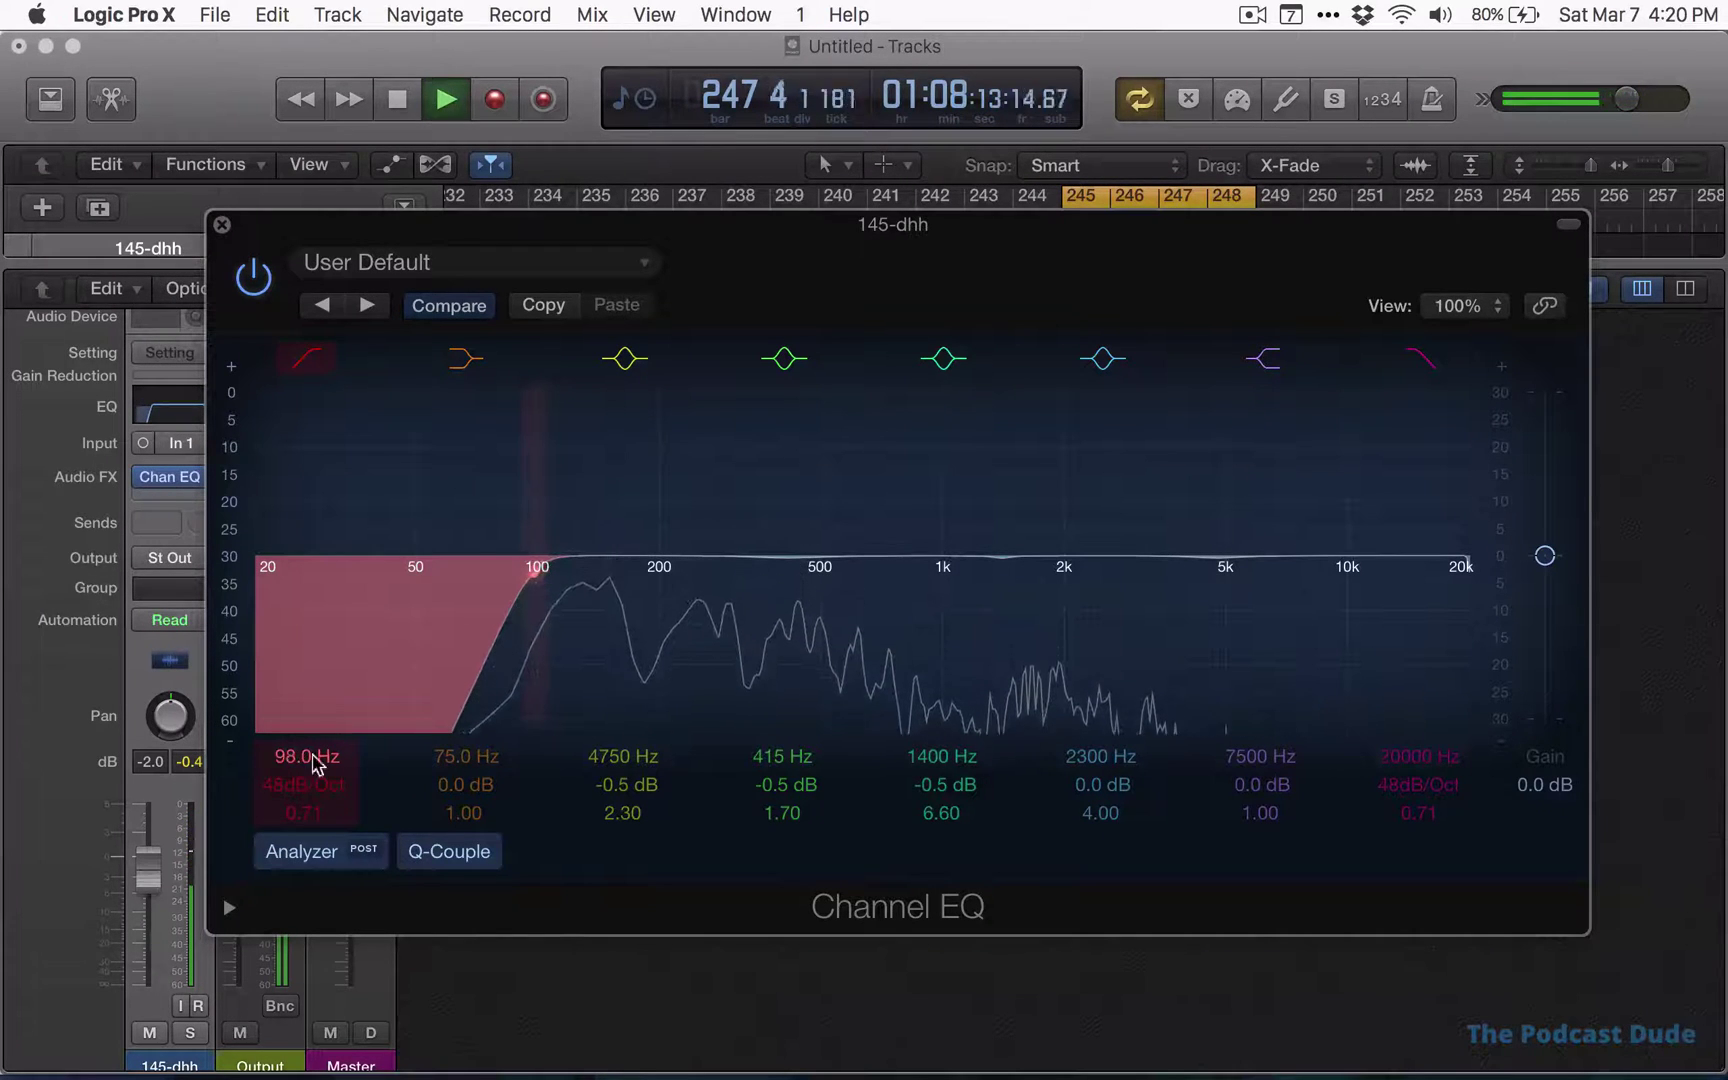
key("space")
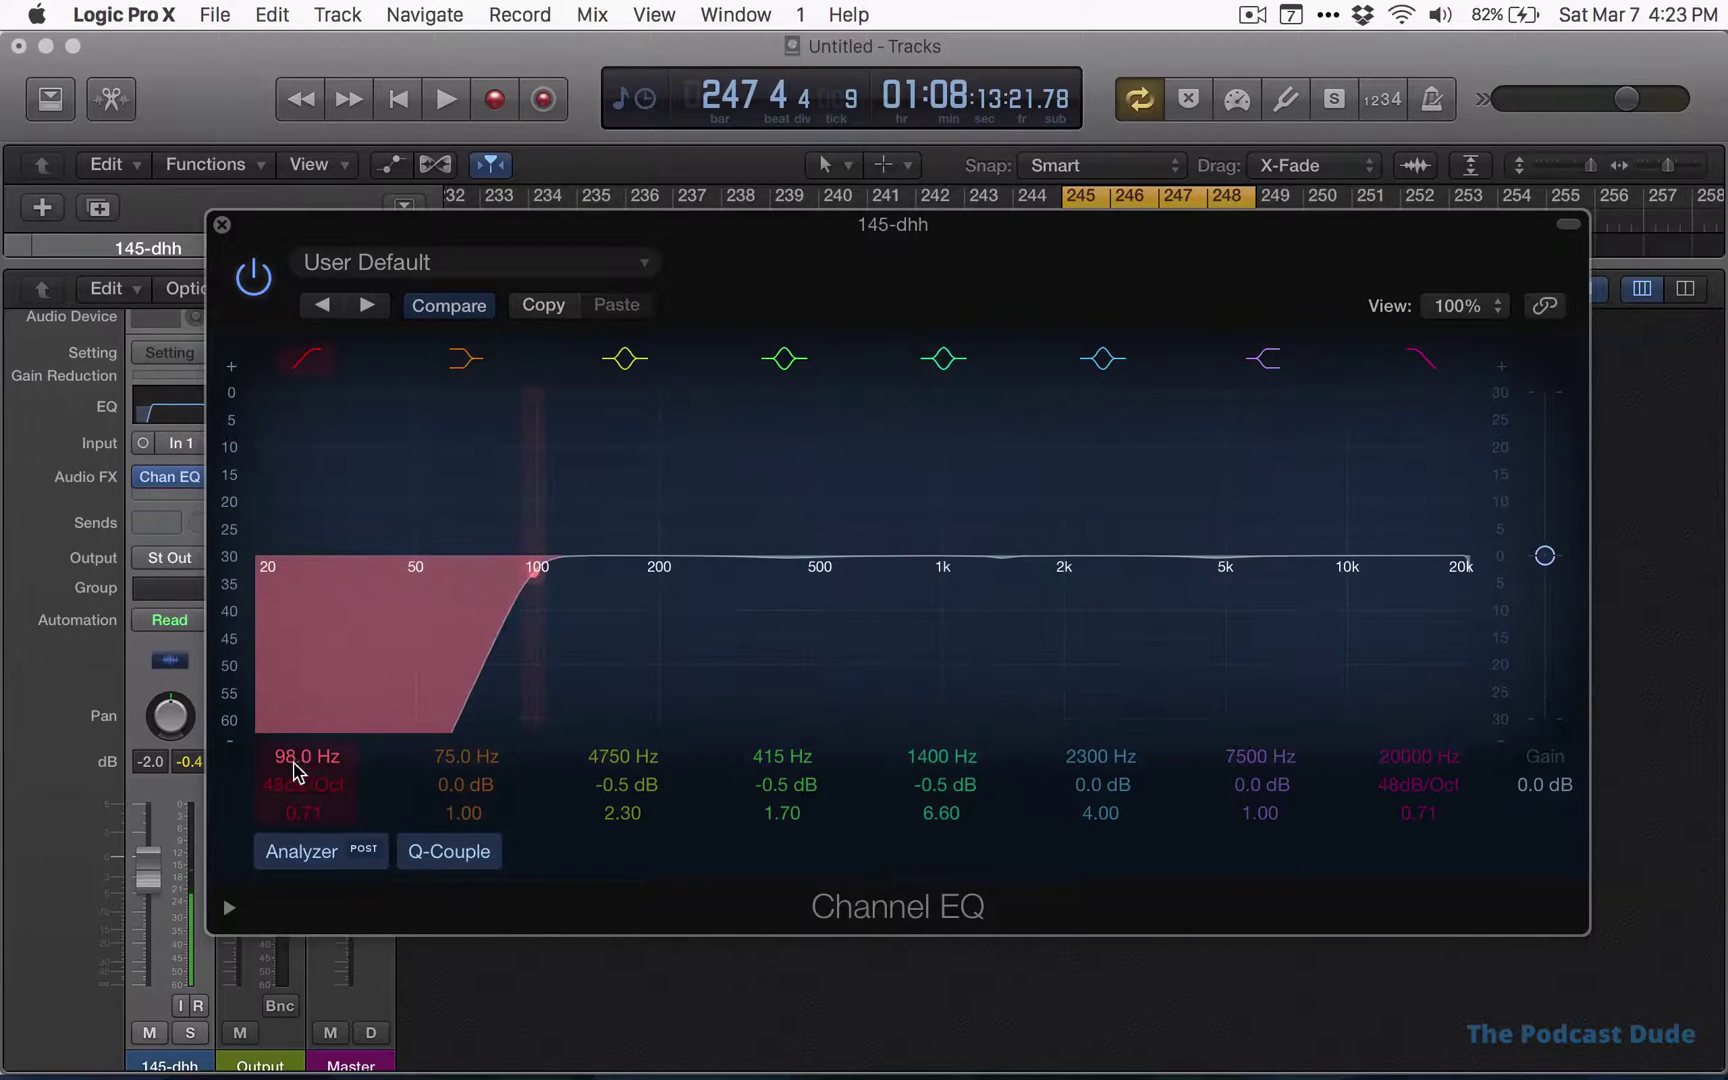
left_click_drag(528, 568, 405, 568)
Close the Channel EQ, turn off the cycle region and place the playhead at bar 184
left_click(222, 226)
key("x")
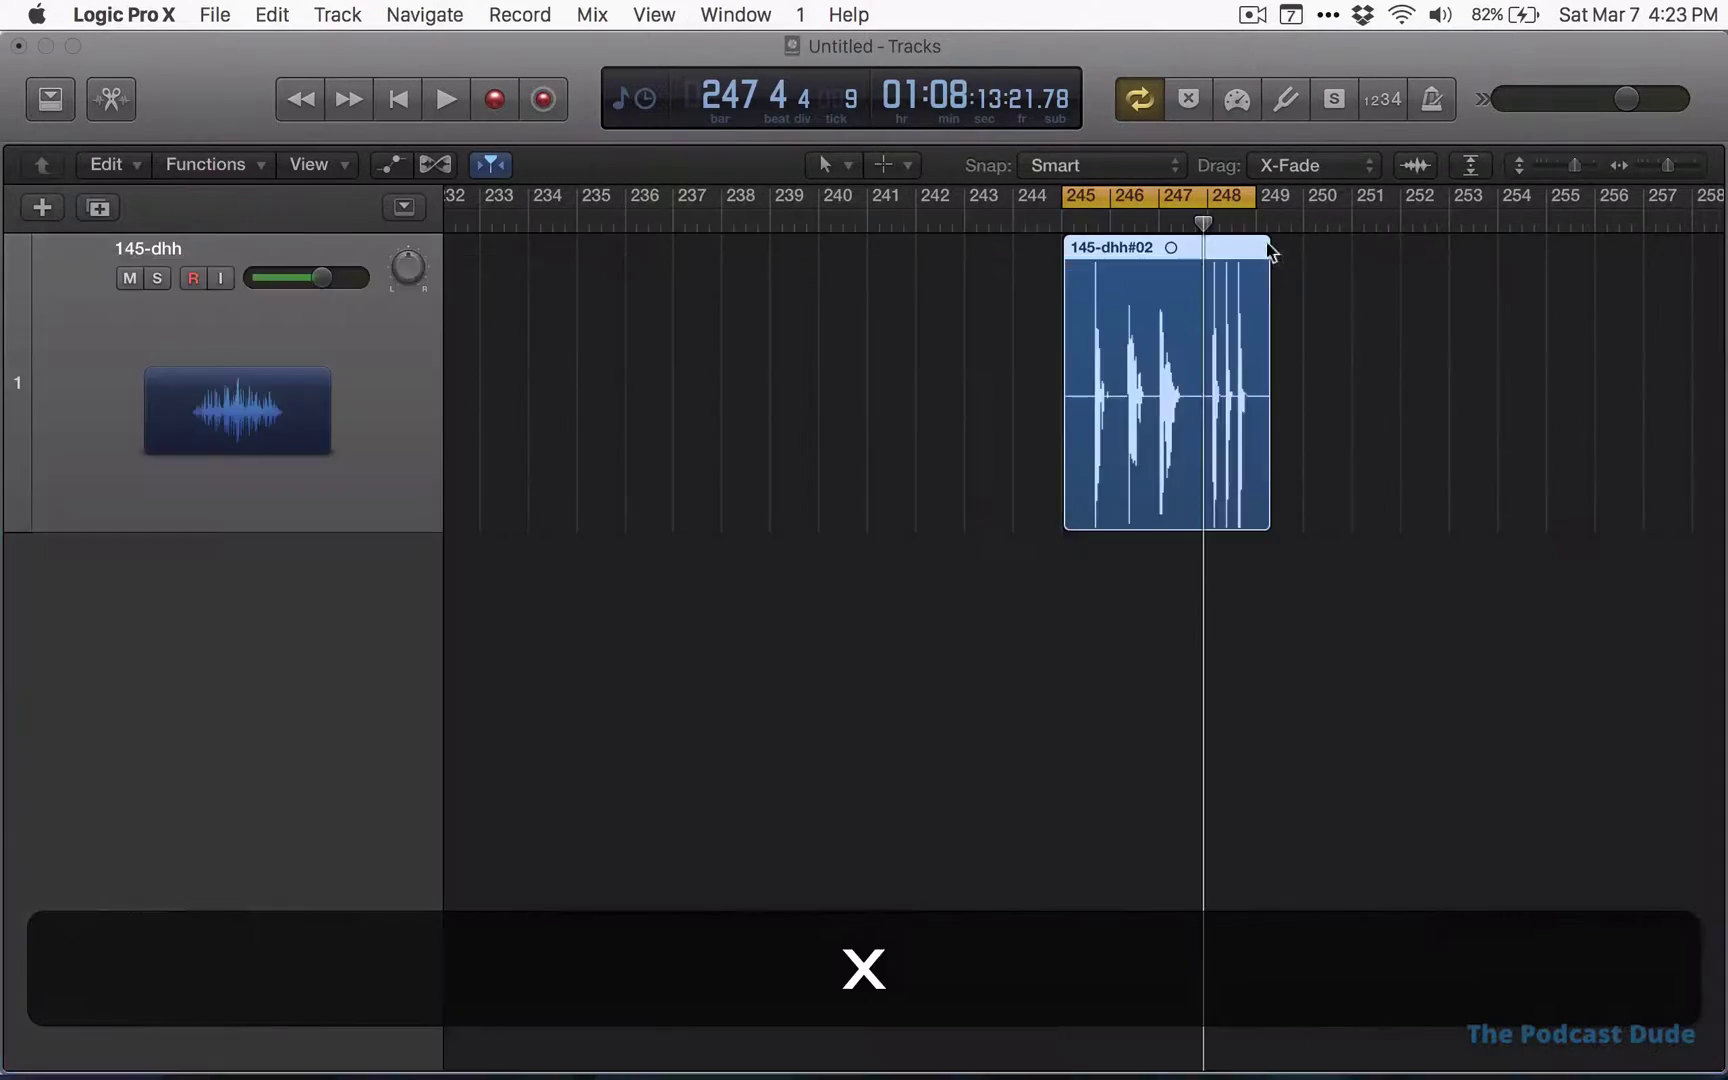
left_click(1165, 193)
scroll(926, 351, "down", 10)
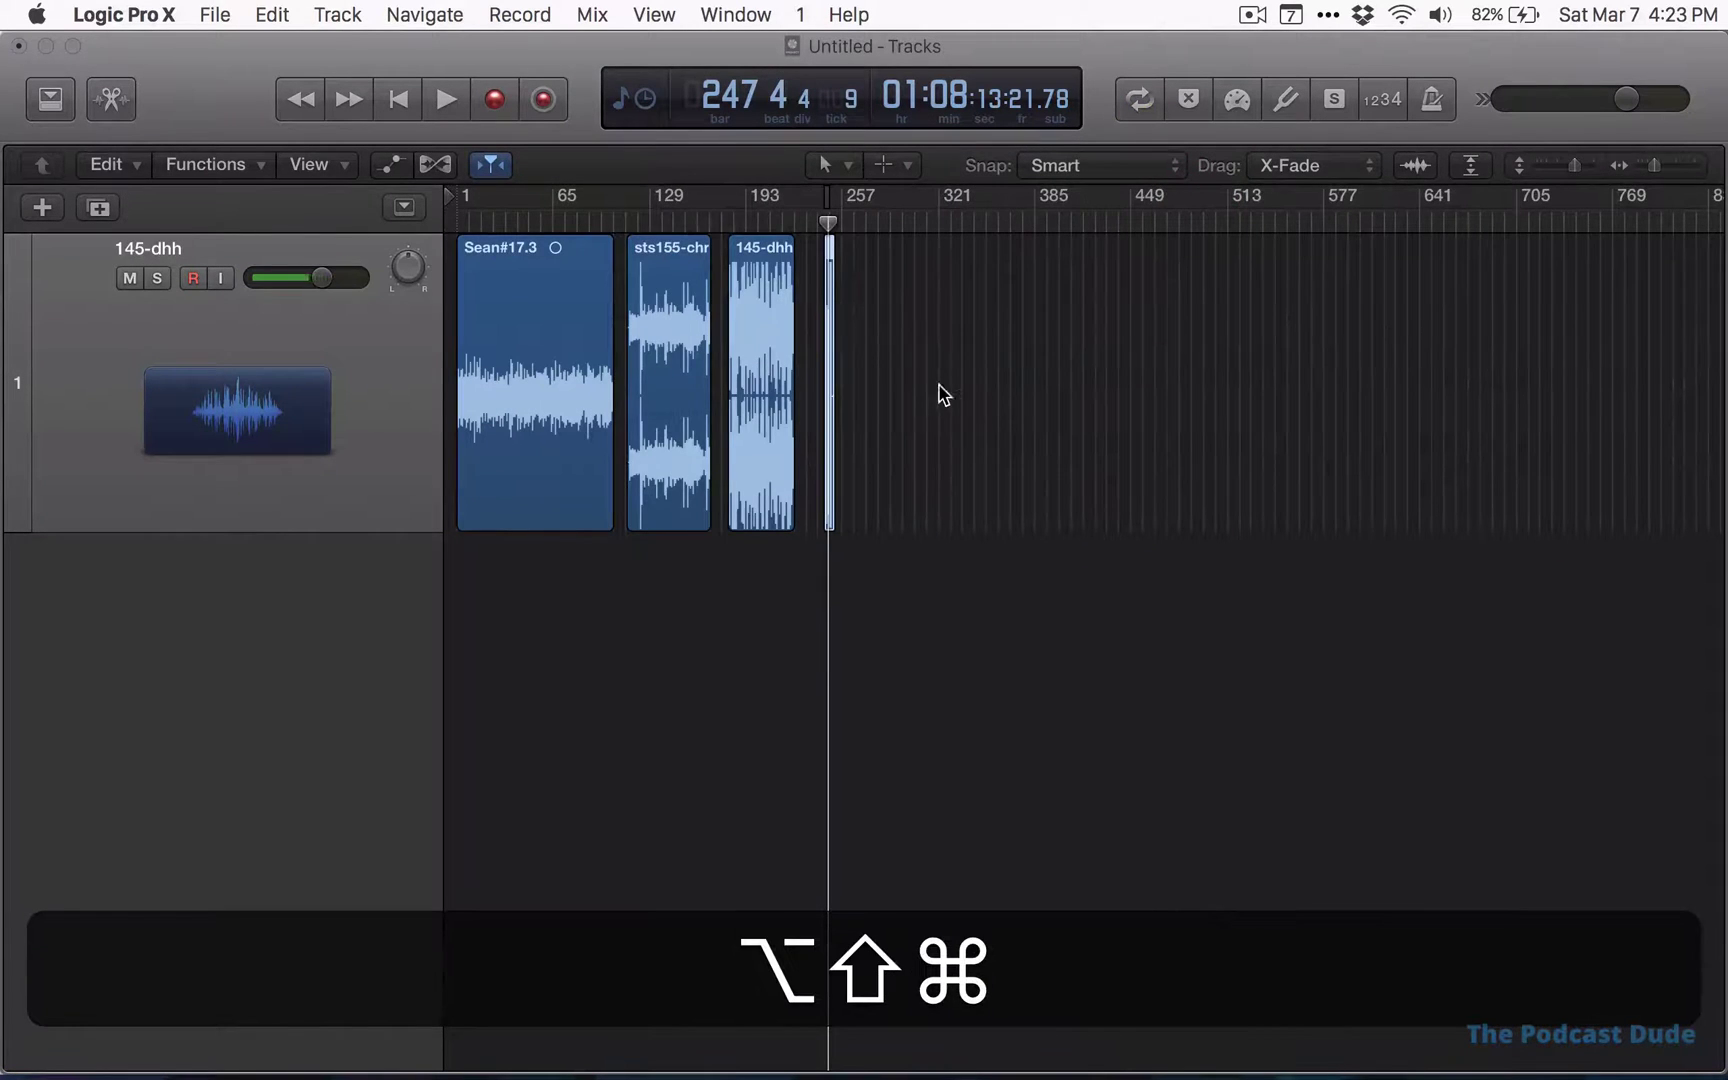
scroll(938, 380, "up", 10)
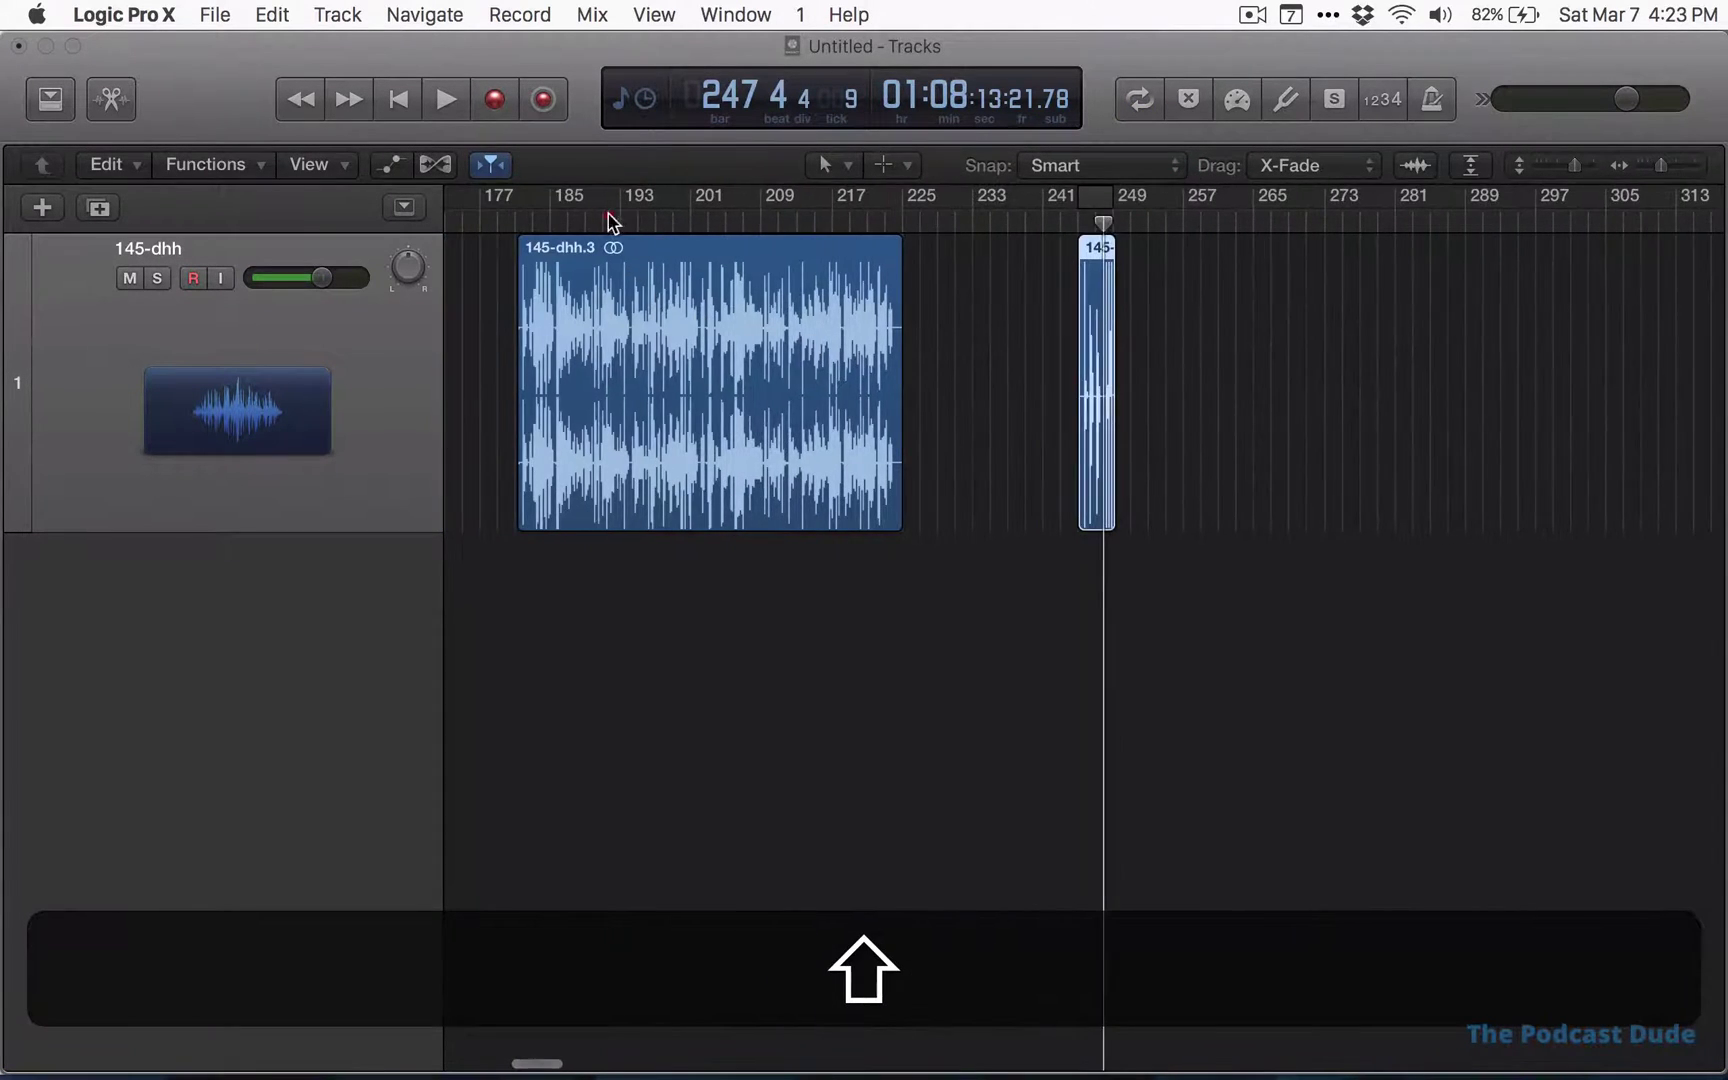
left_click(600, 212)
scroll(644, 370, "up", 10)
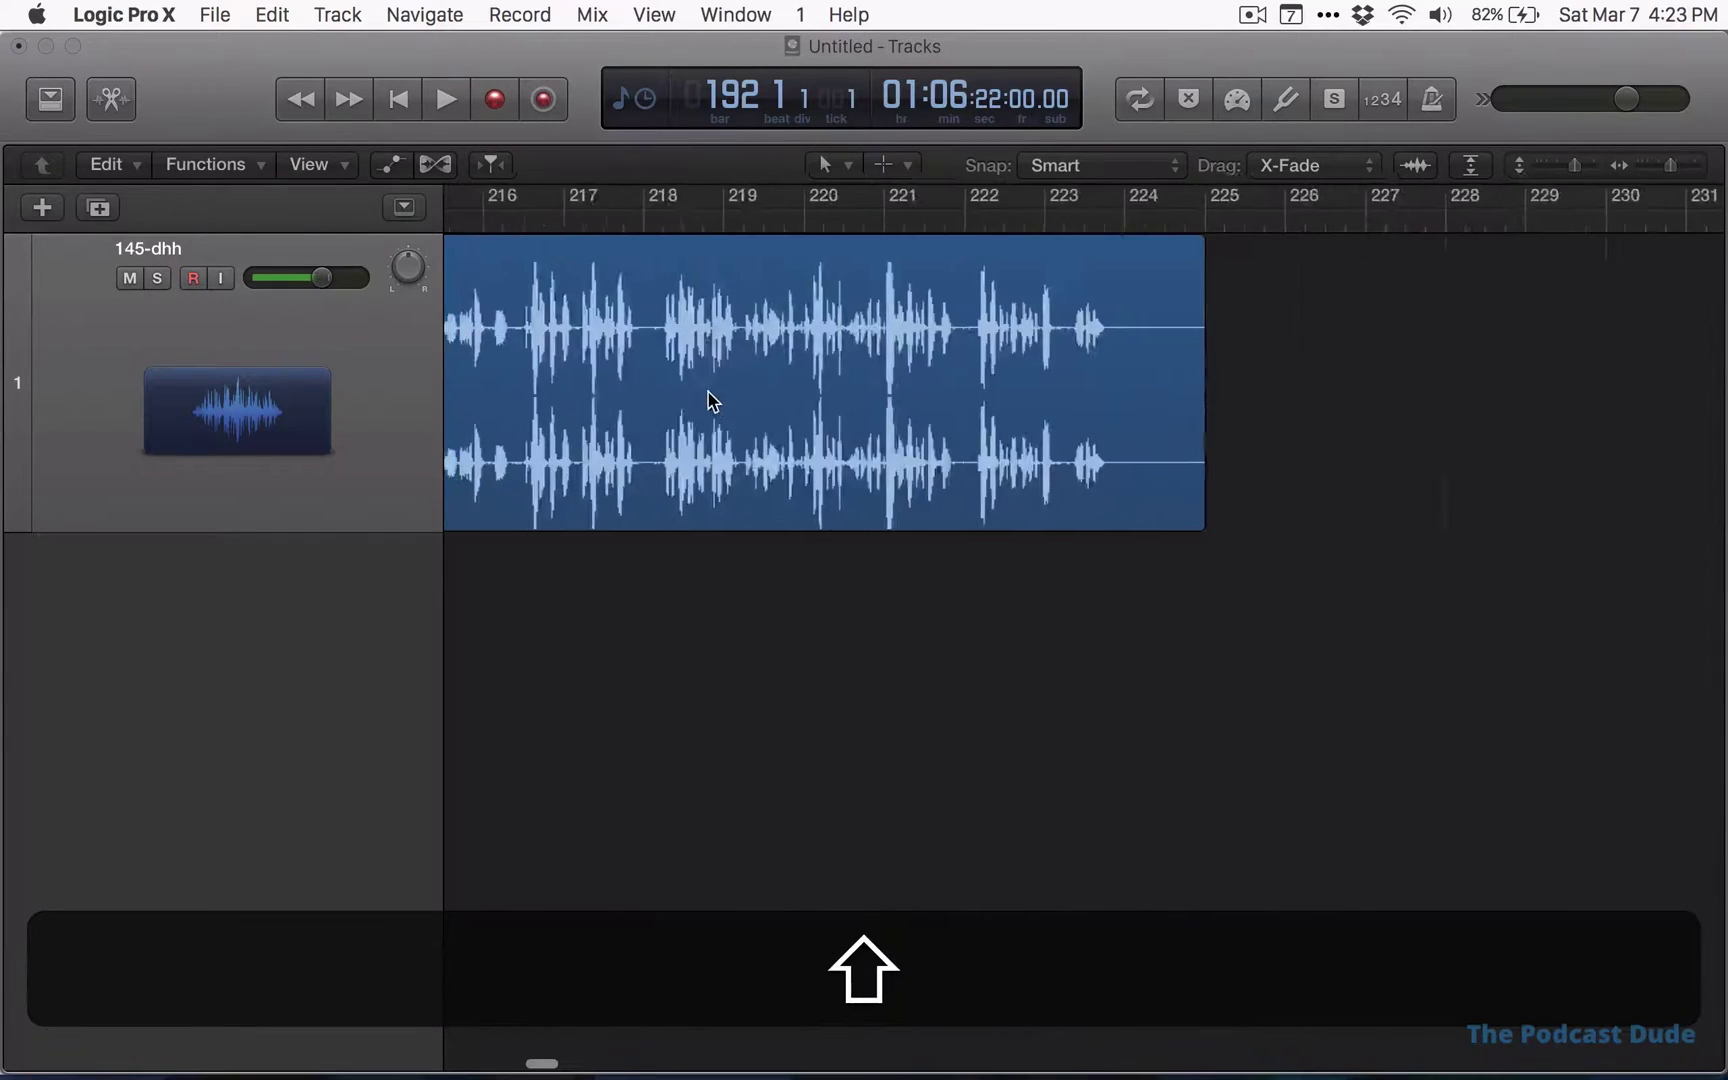
scroll(718, 420, "left", 5)
scroll(740, 430, "down", 6)
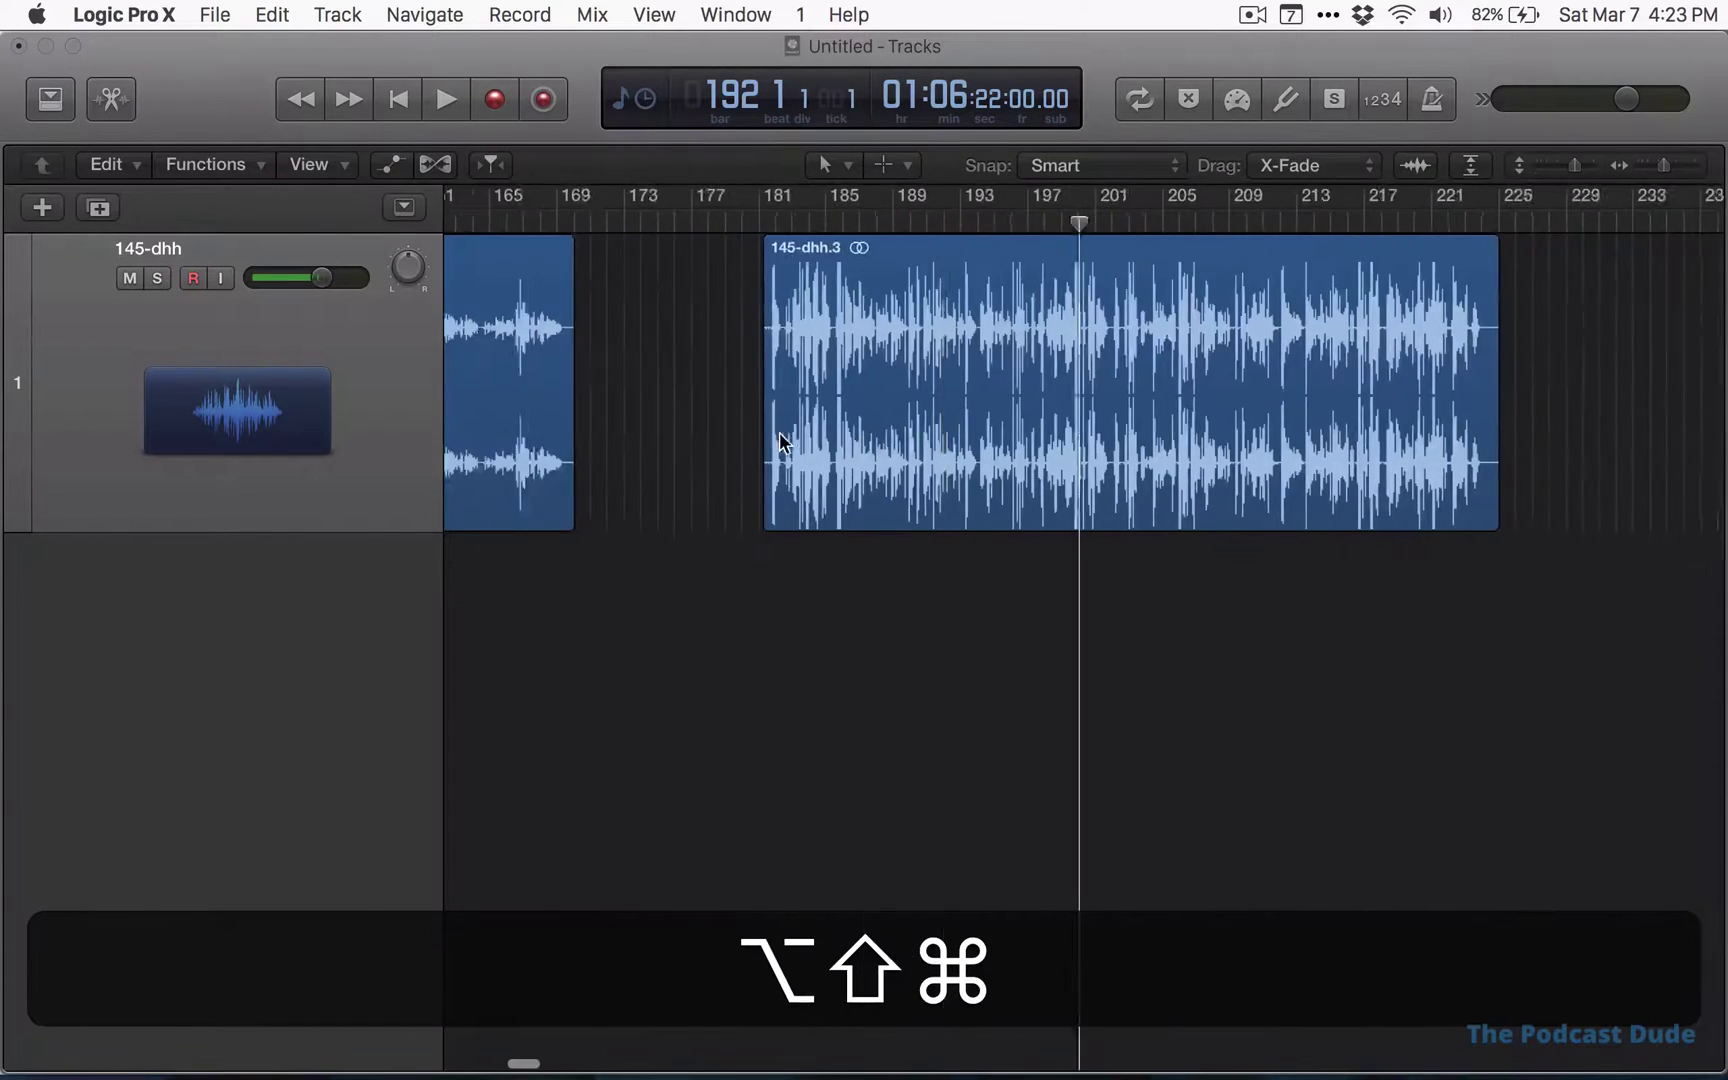
scroll(787, 444, "left", 2)
scroll(787, 444, "right", 2)
left_click(943, 215)
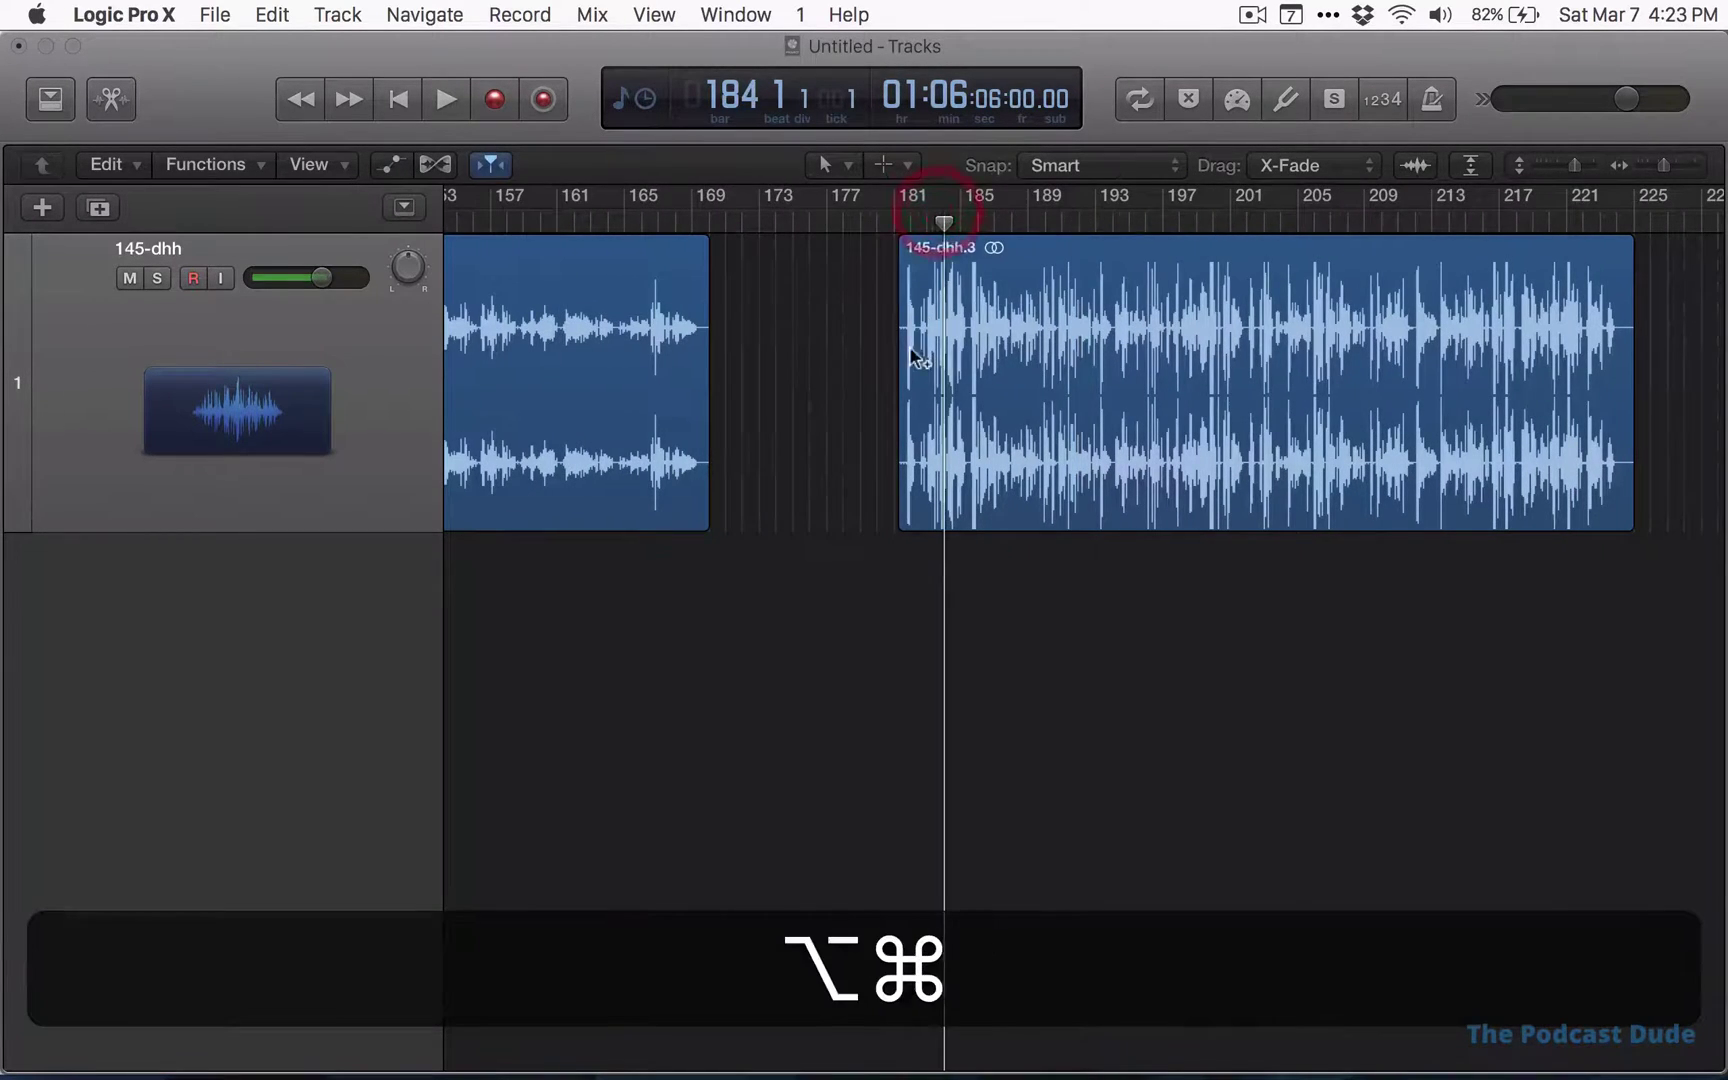
scroll(912, 355, "up", 6)
Lower the 145-dhh channel fader to about -7.4 dB while playing from bar 184
key("x")
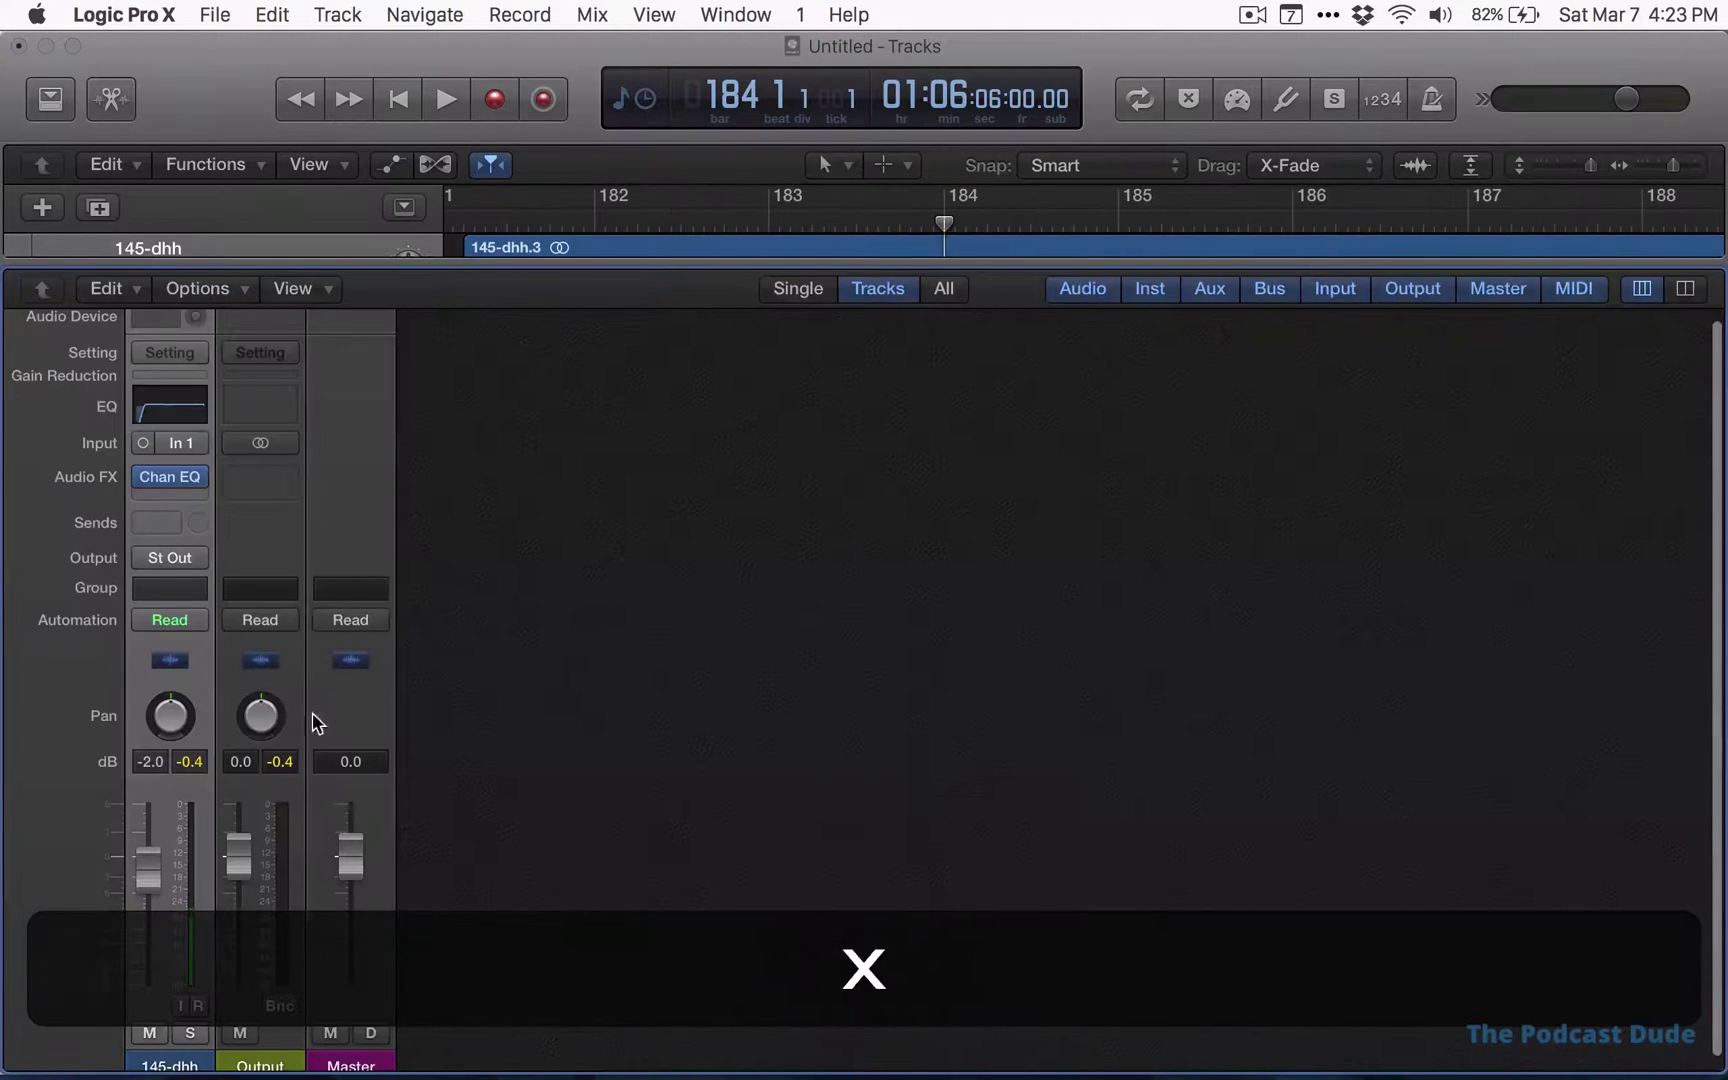
mouse_move(145, 480)
left_click_drag(147, 895, 147, 905)
key("space")
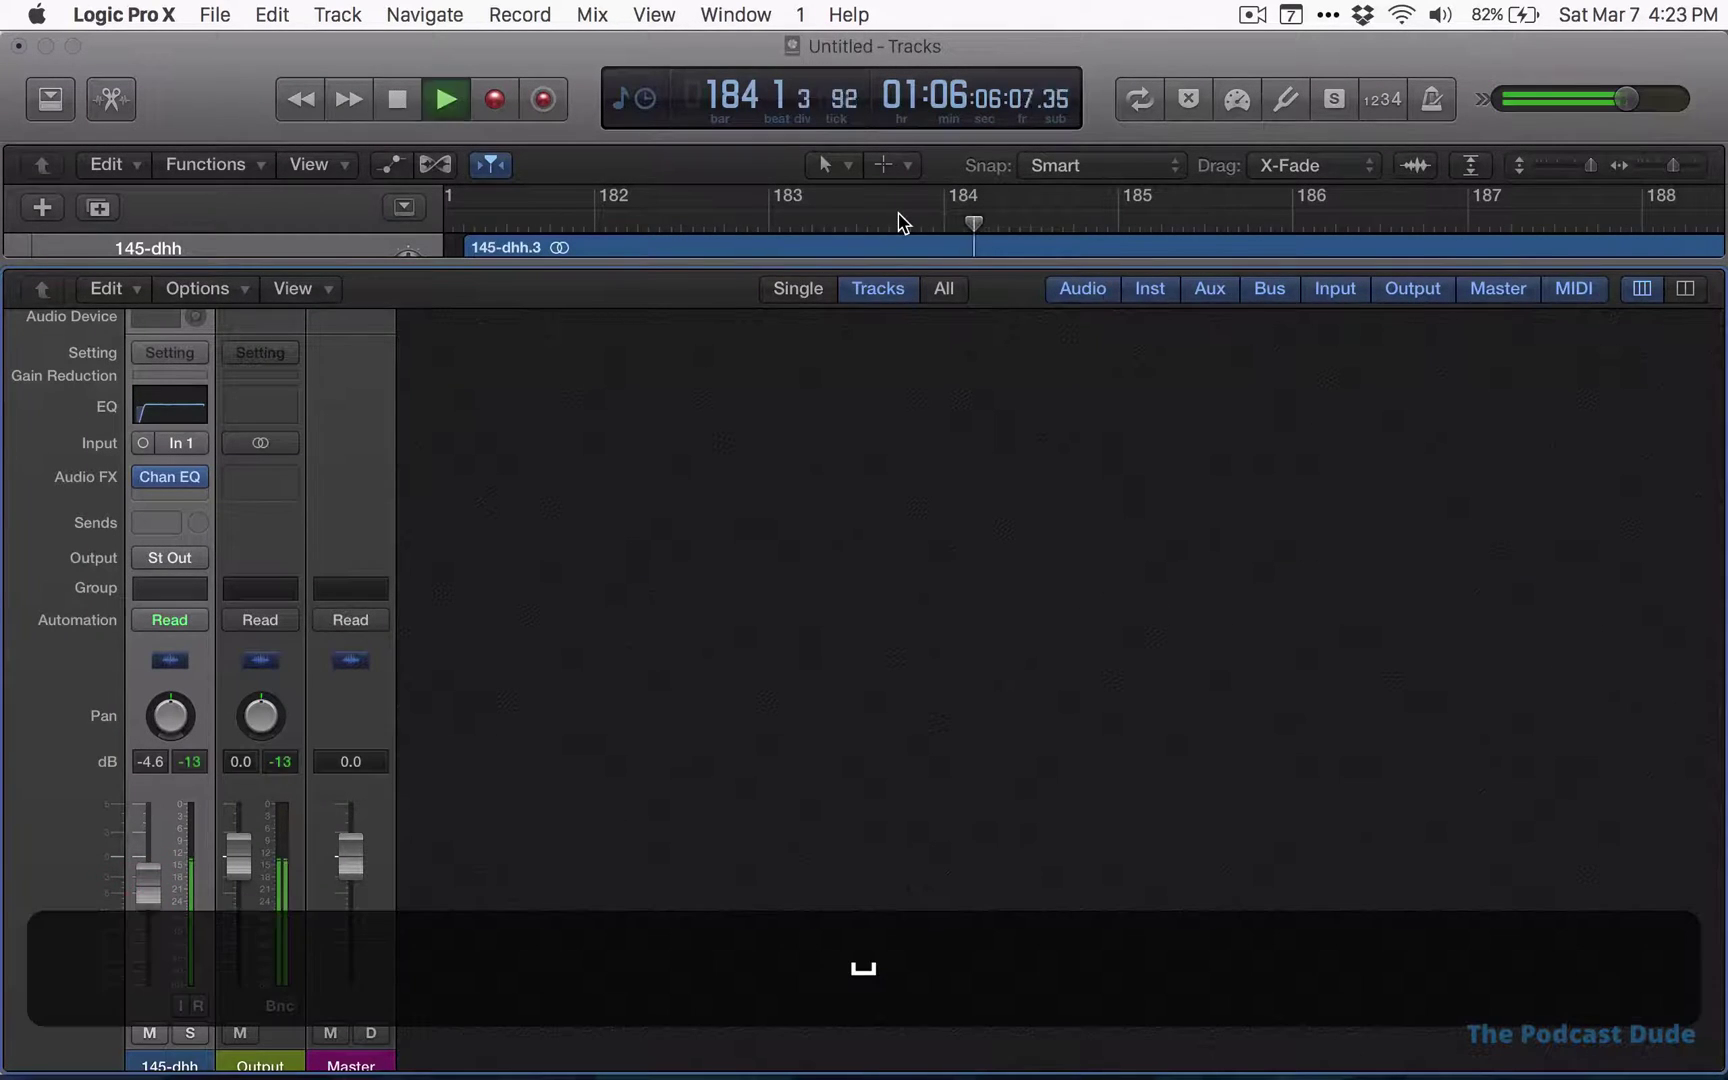
left_click_drag(147, 888, 141, 928)
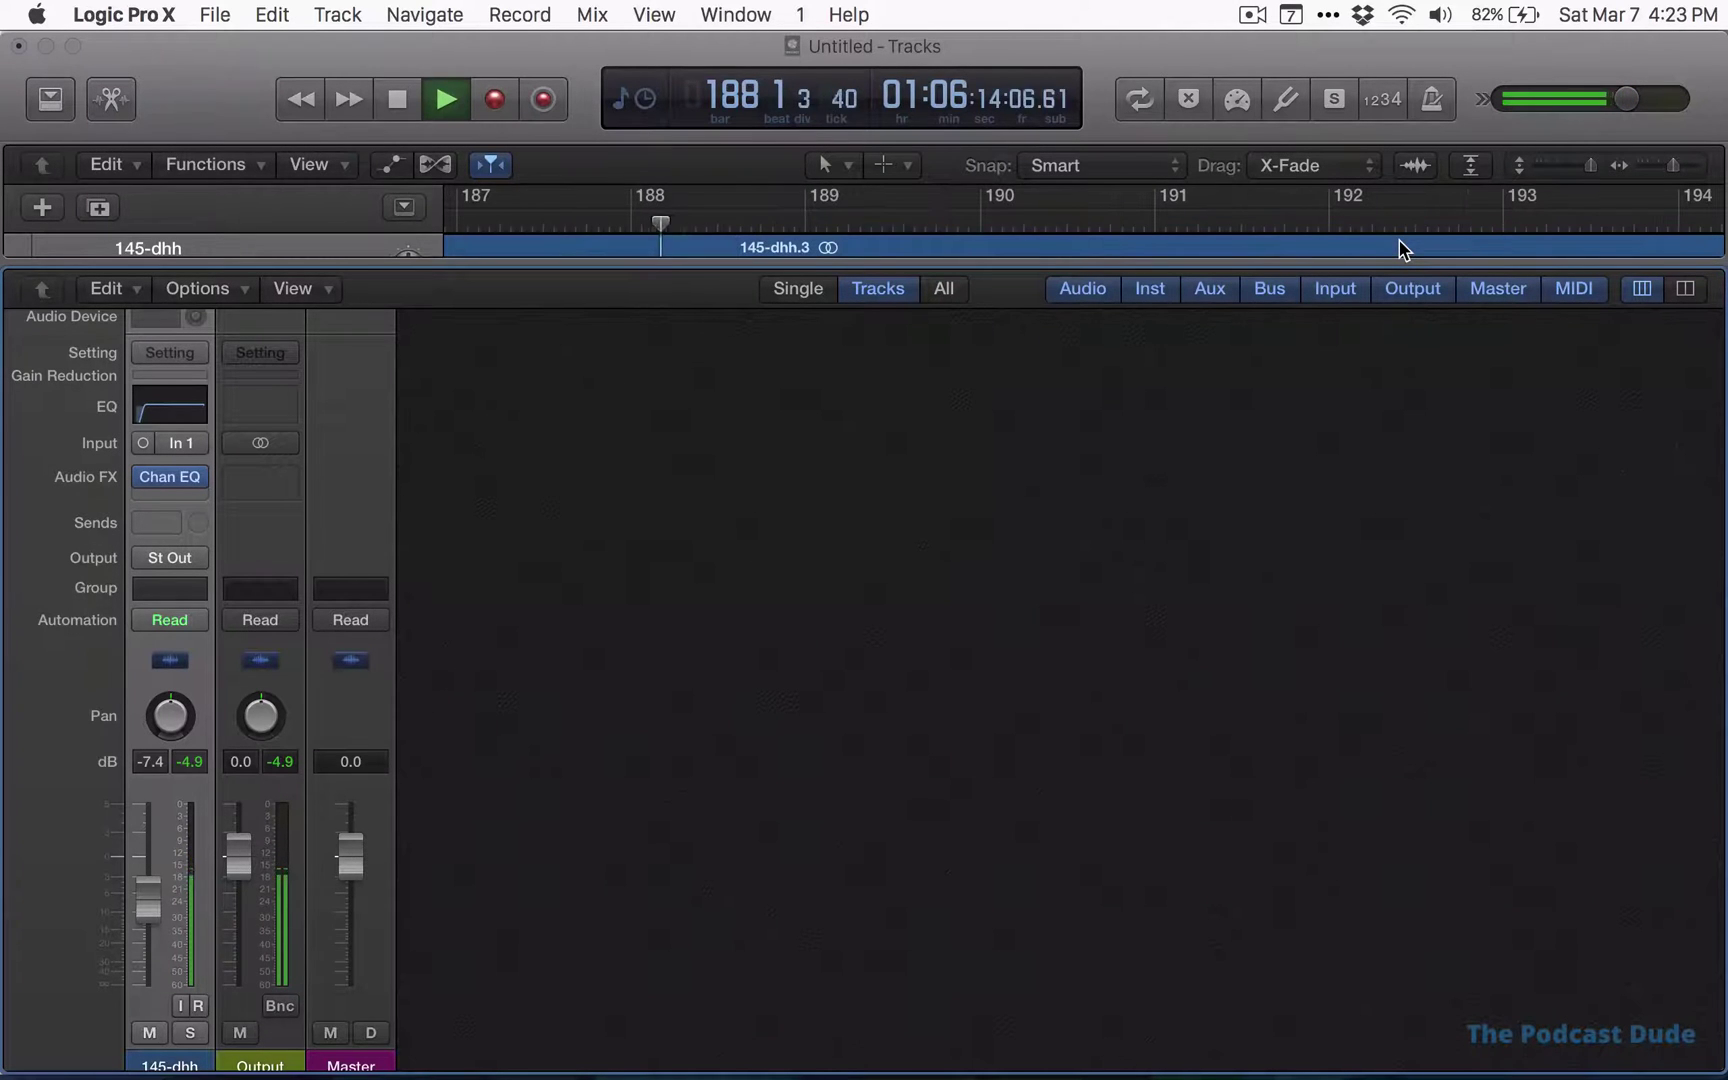
key("space")
Open the voice channel's Channel EQ and boost band 4 to +24 dB with a narrow Q of 3.60
key("x")
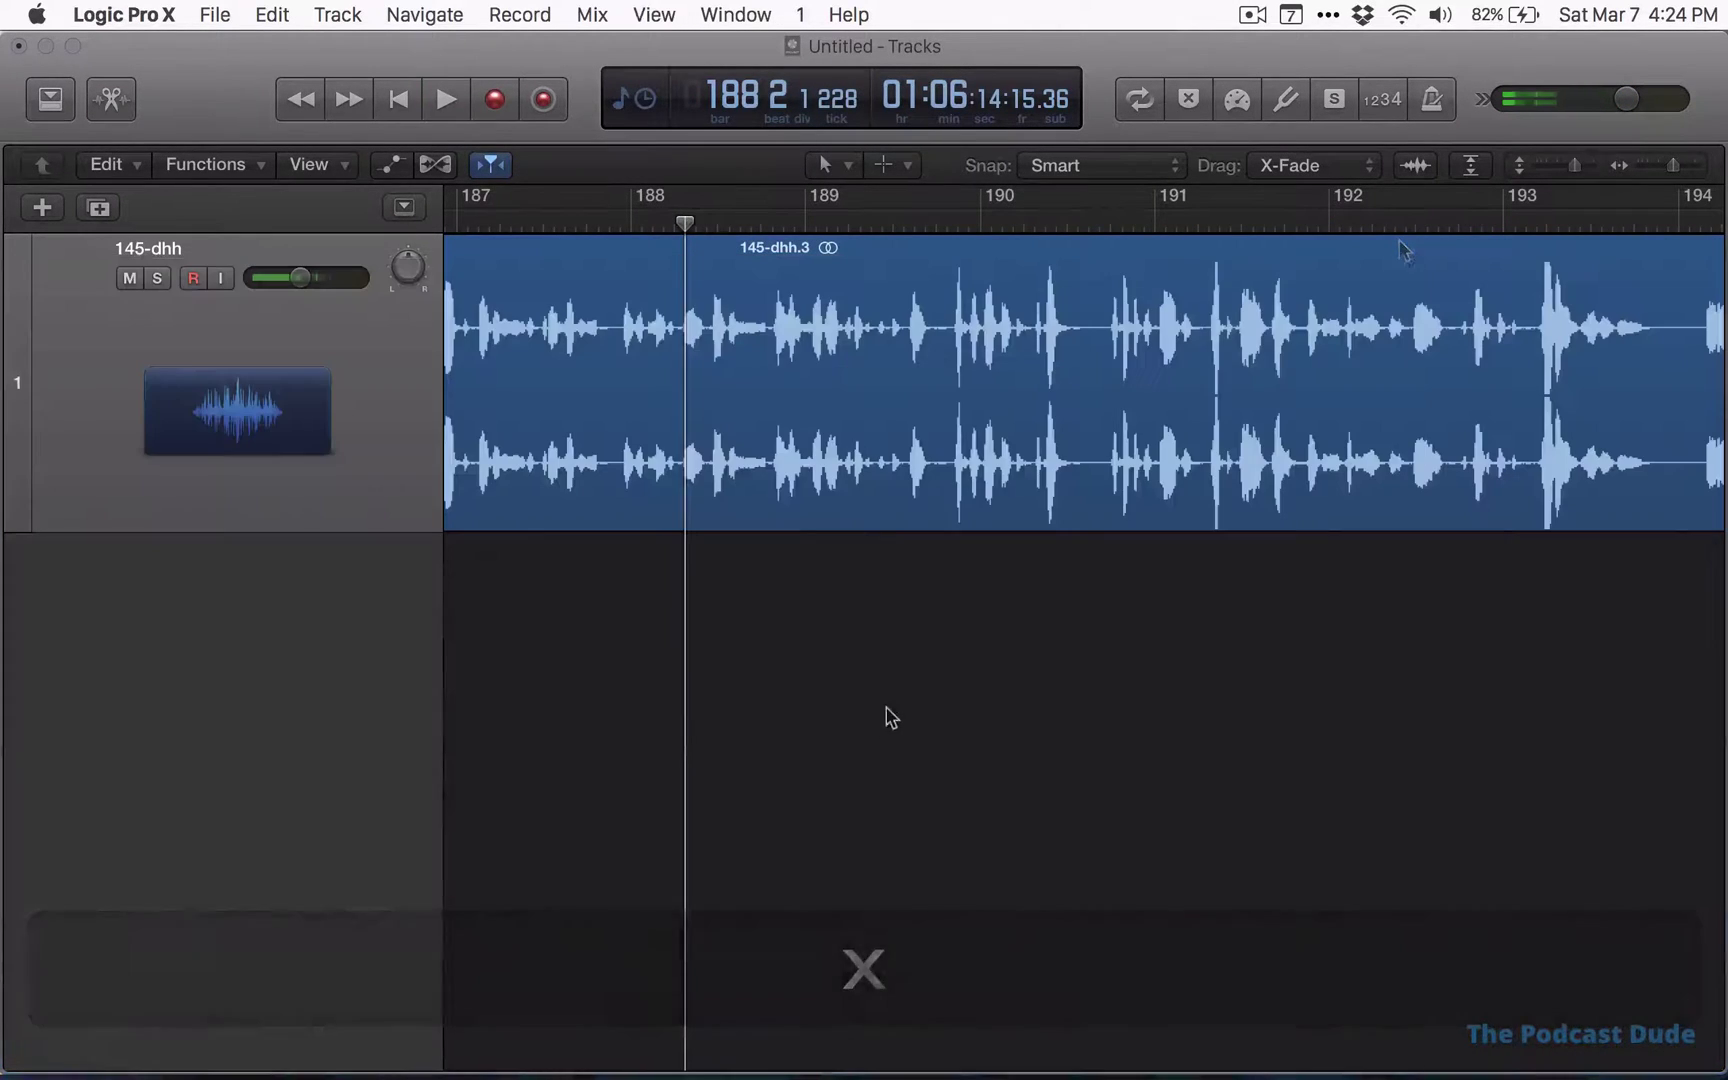
key("x")
left_click(168, 476)
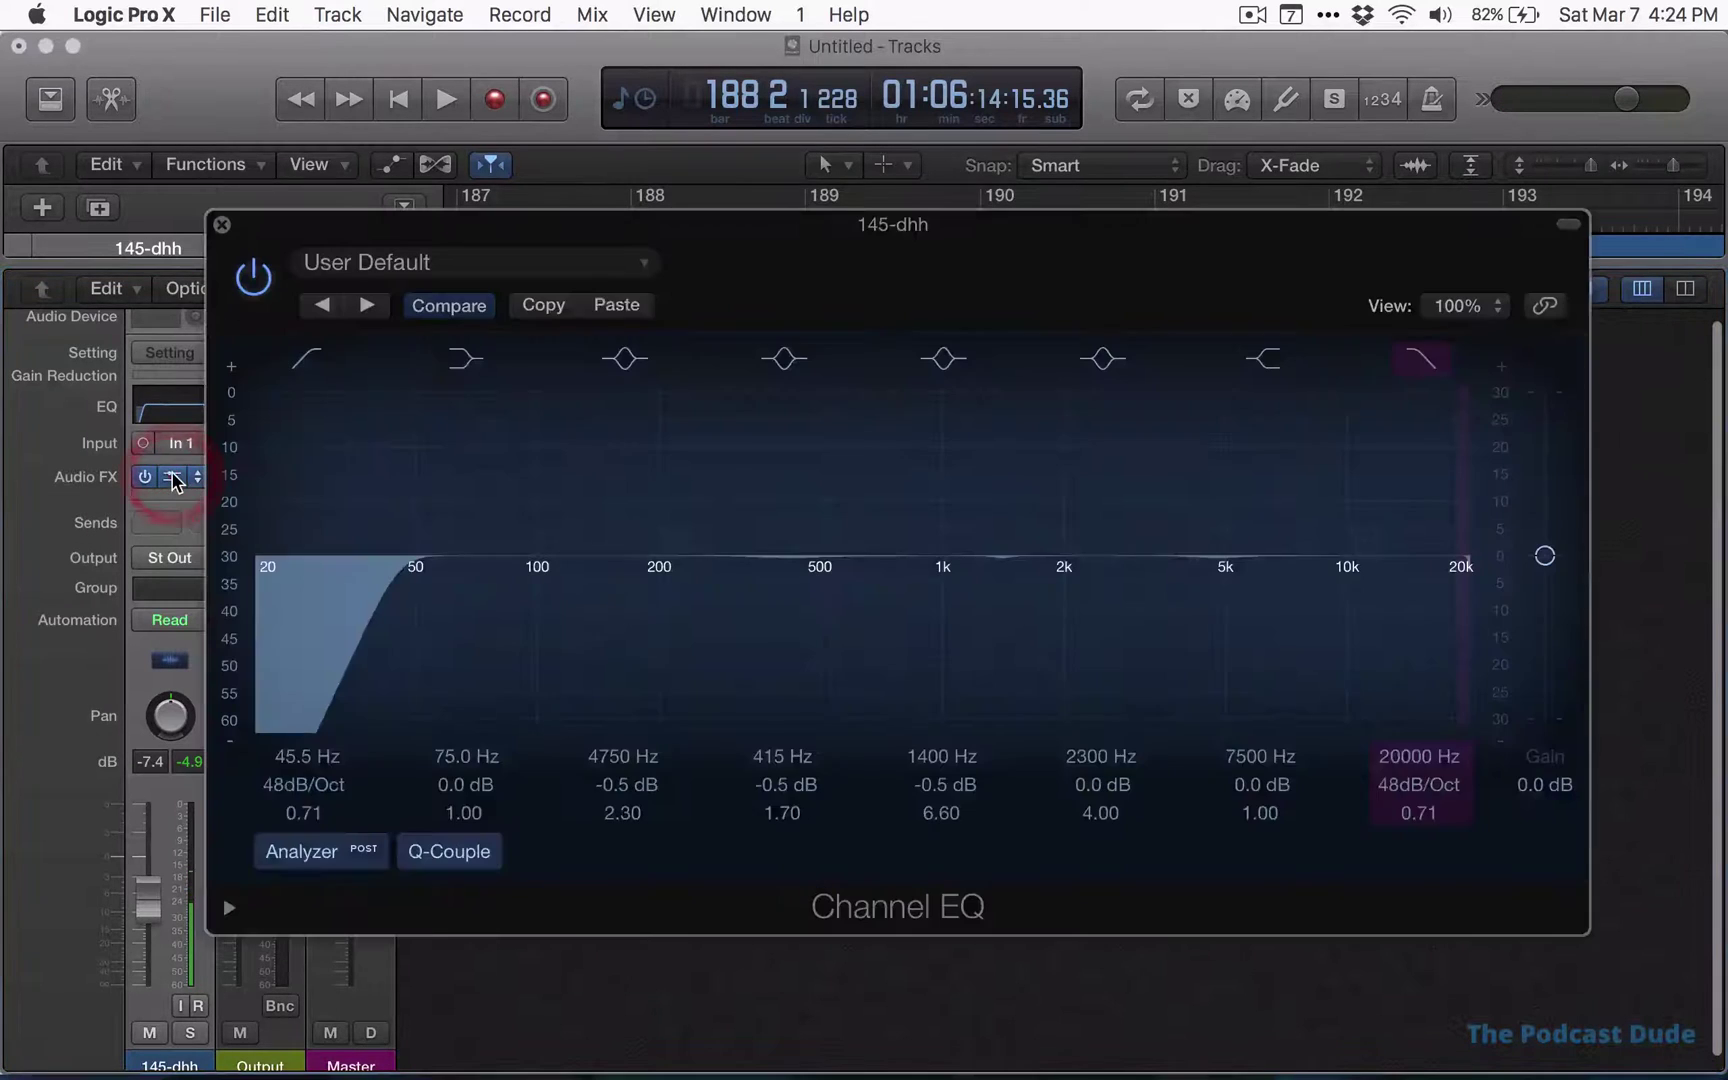
left_click_drag(848, 244, 865, 220)
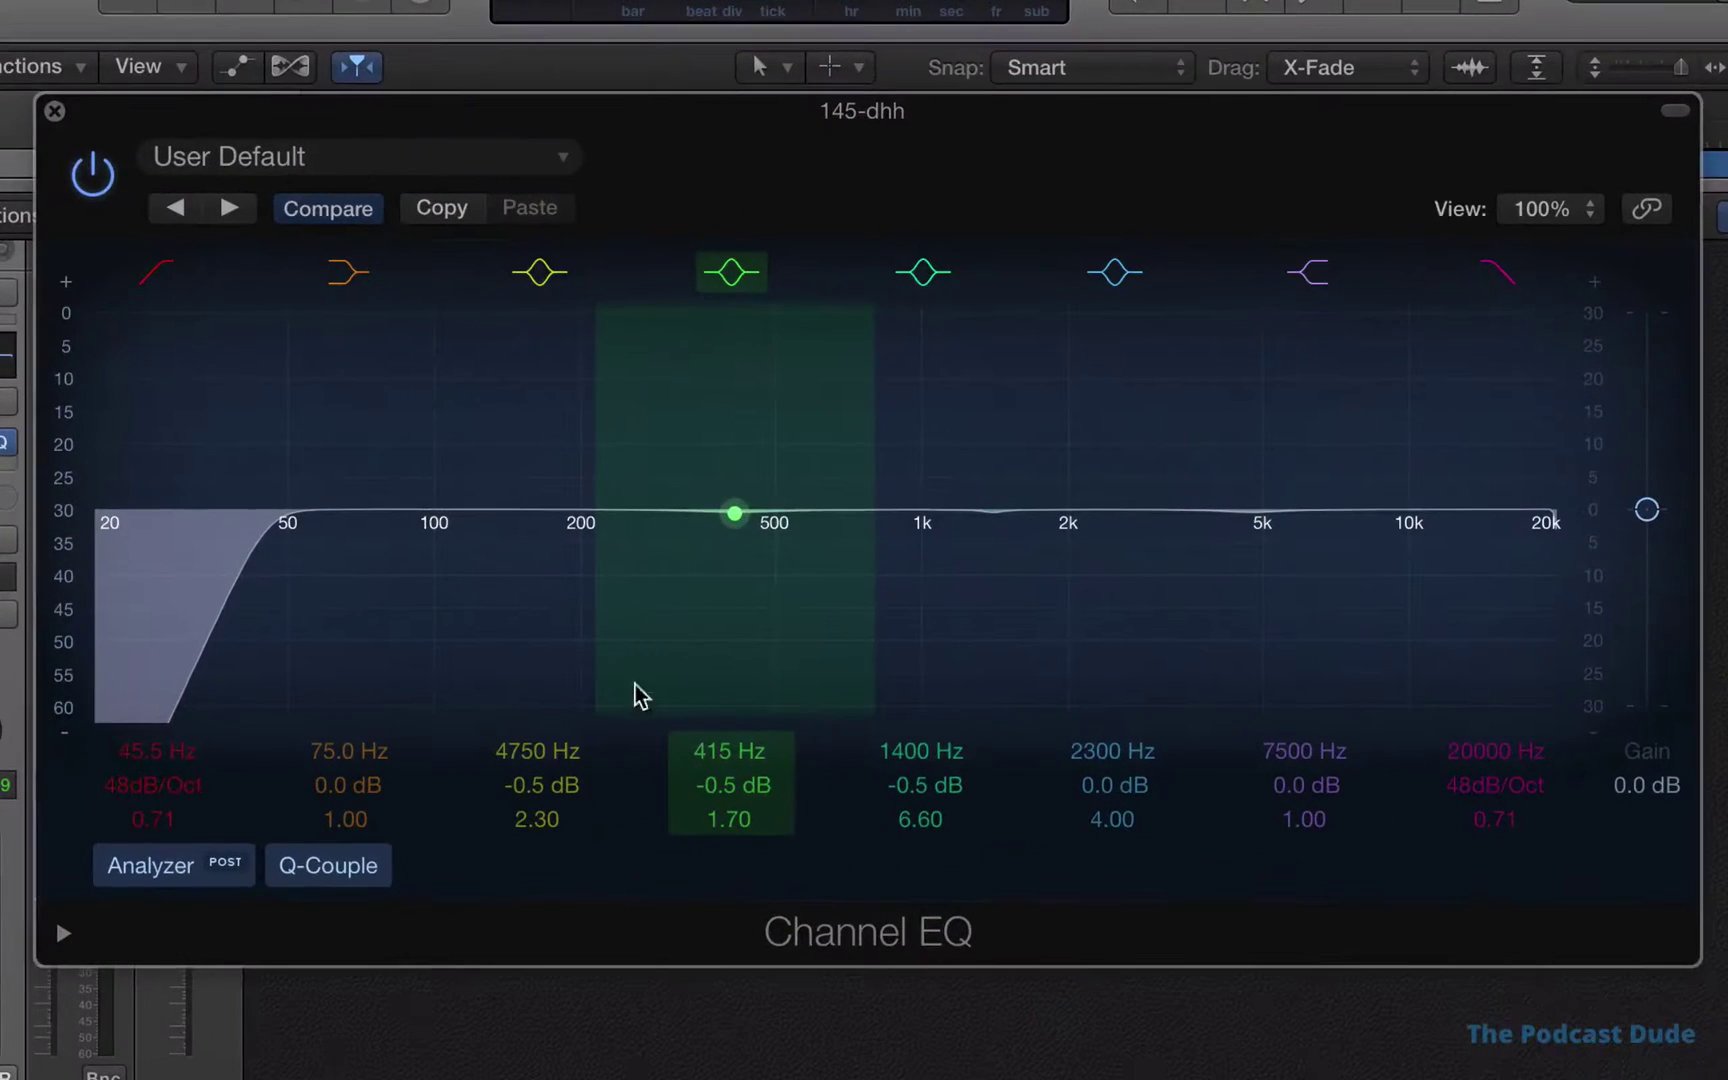
key("space")
left_click_drag(738, 790, 738, 778)
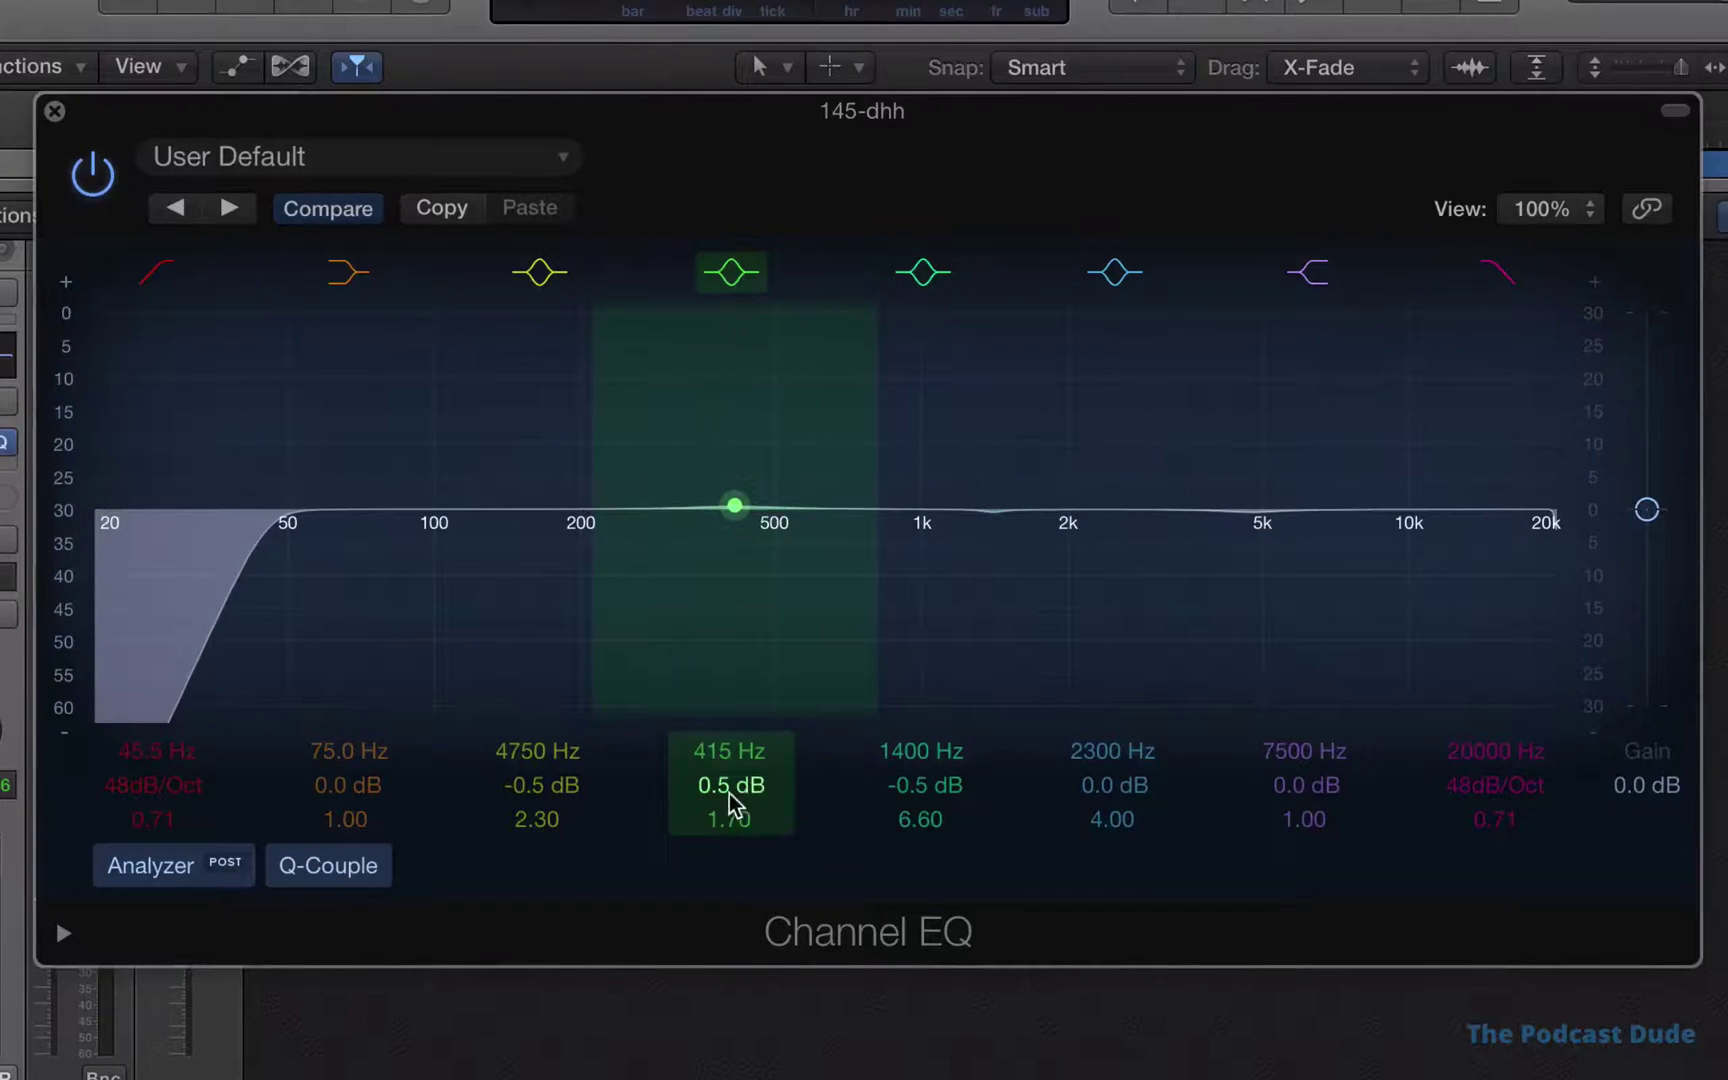
scroll(727, 786, "up", 15)
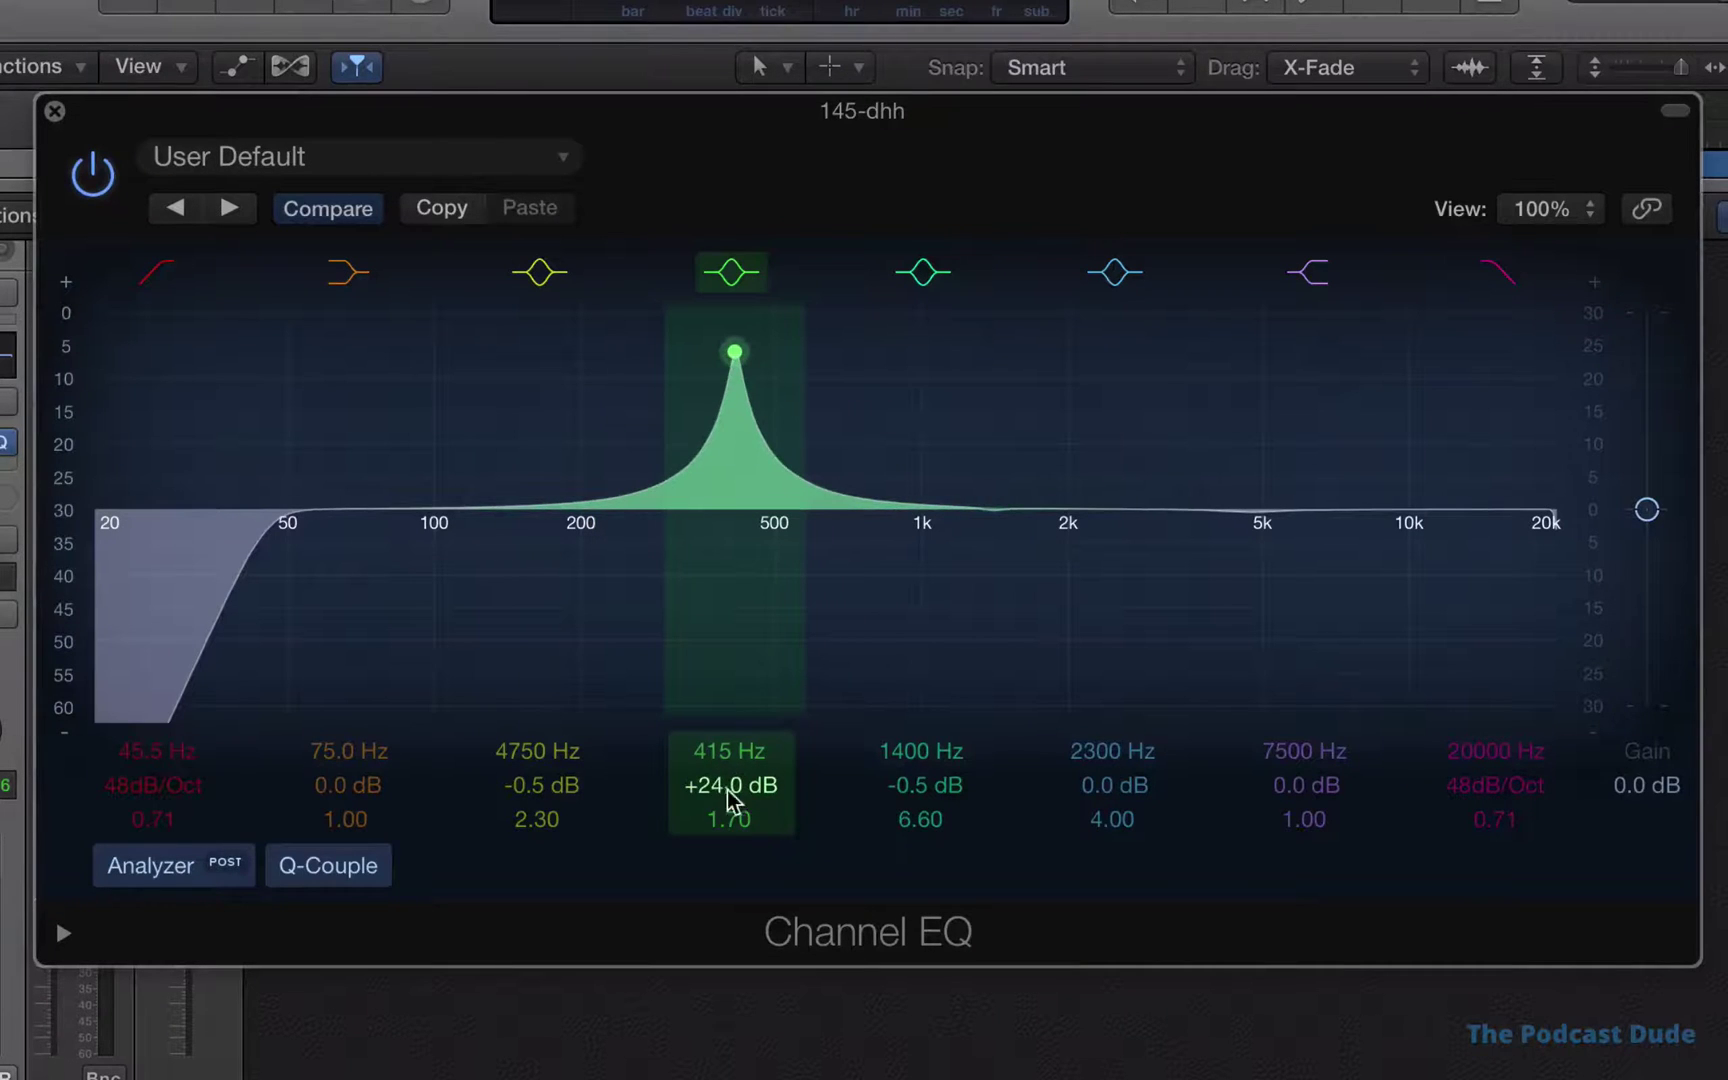
scroll(730, 816, "up", 10)
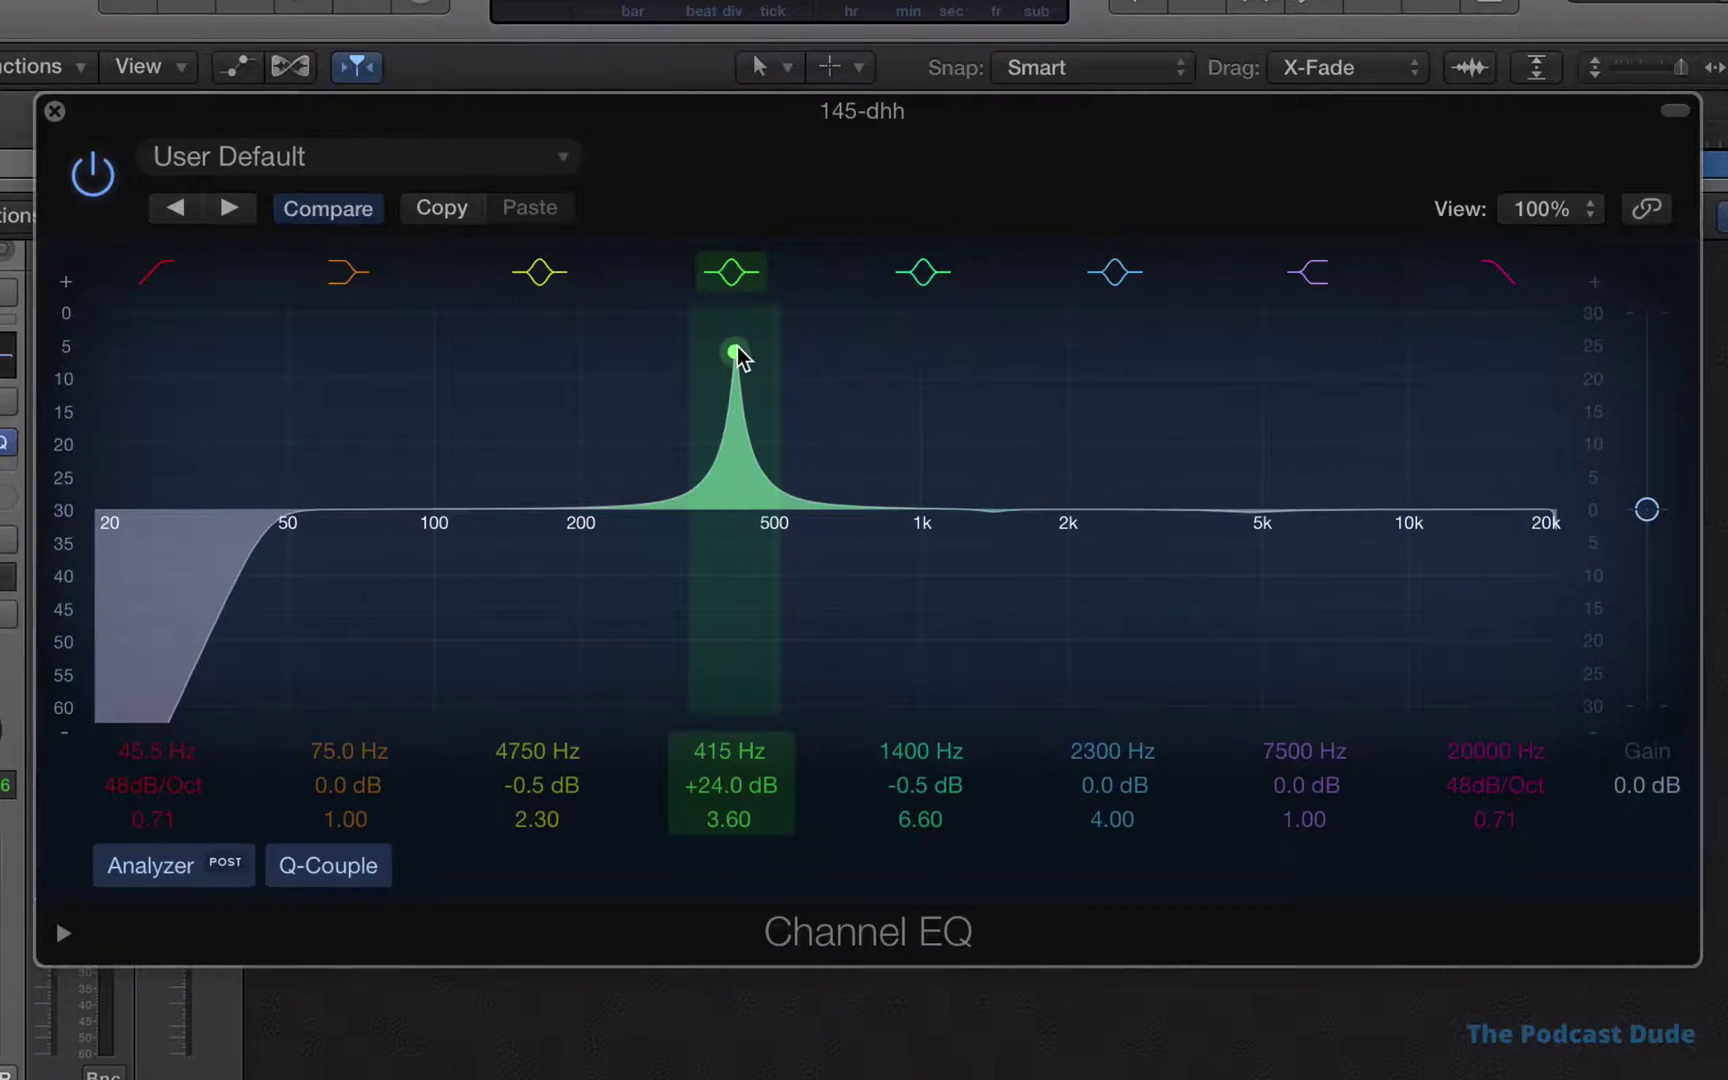
Sweep the narrow boost between about 355 and 465 Hz during playback to find the boxy frequency
key("space")
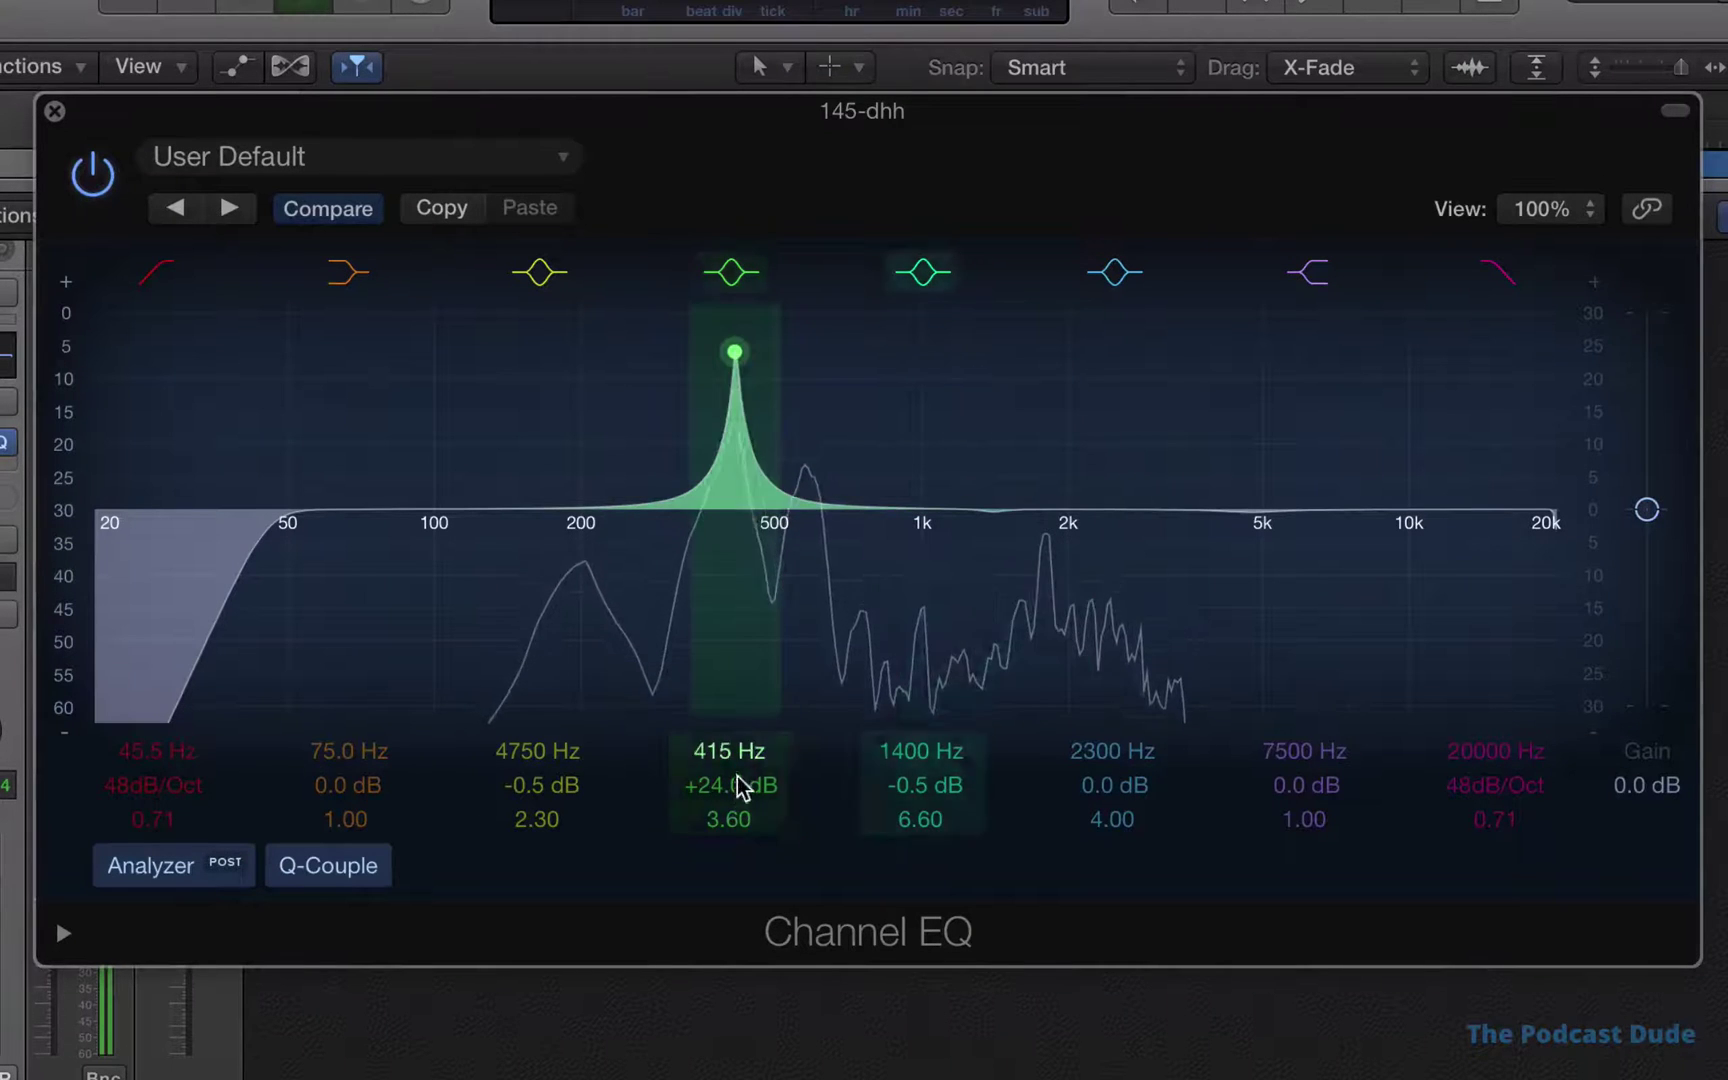
mouse_move(728, 760)
left_mouse_down()
mouse_move(728, 790)
mouse_move(728, 750)
mouse_move(728, 764)
left_mouse_up()
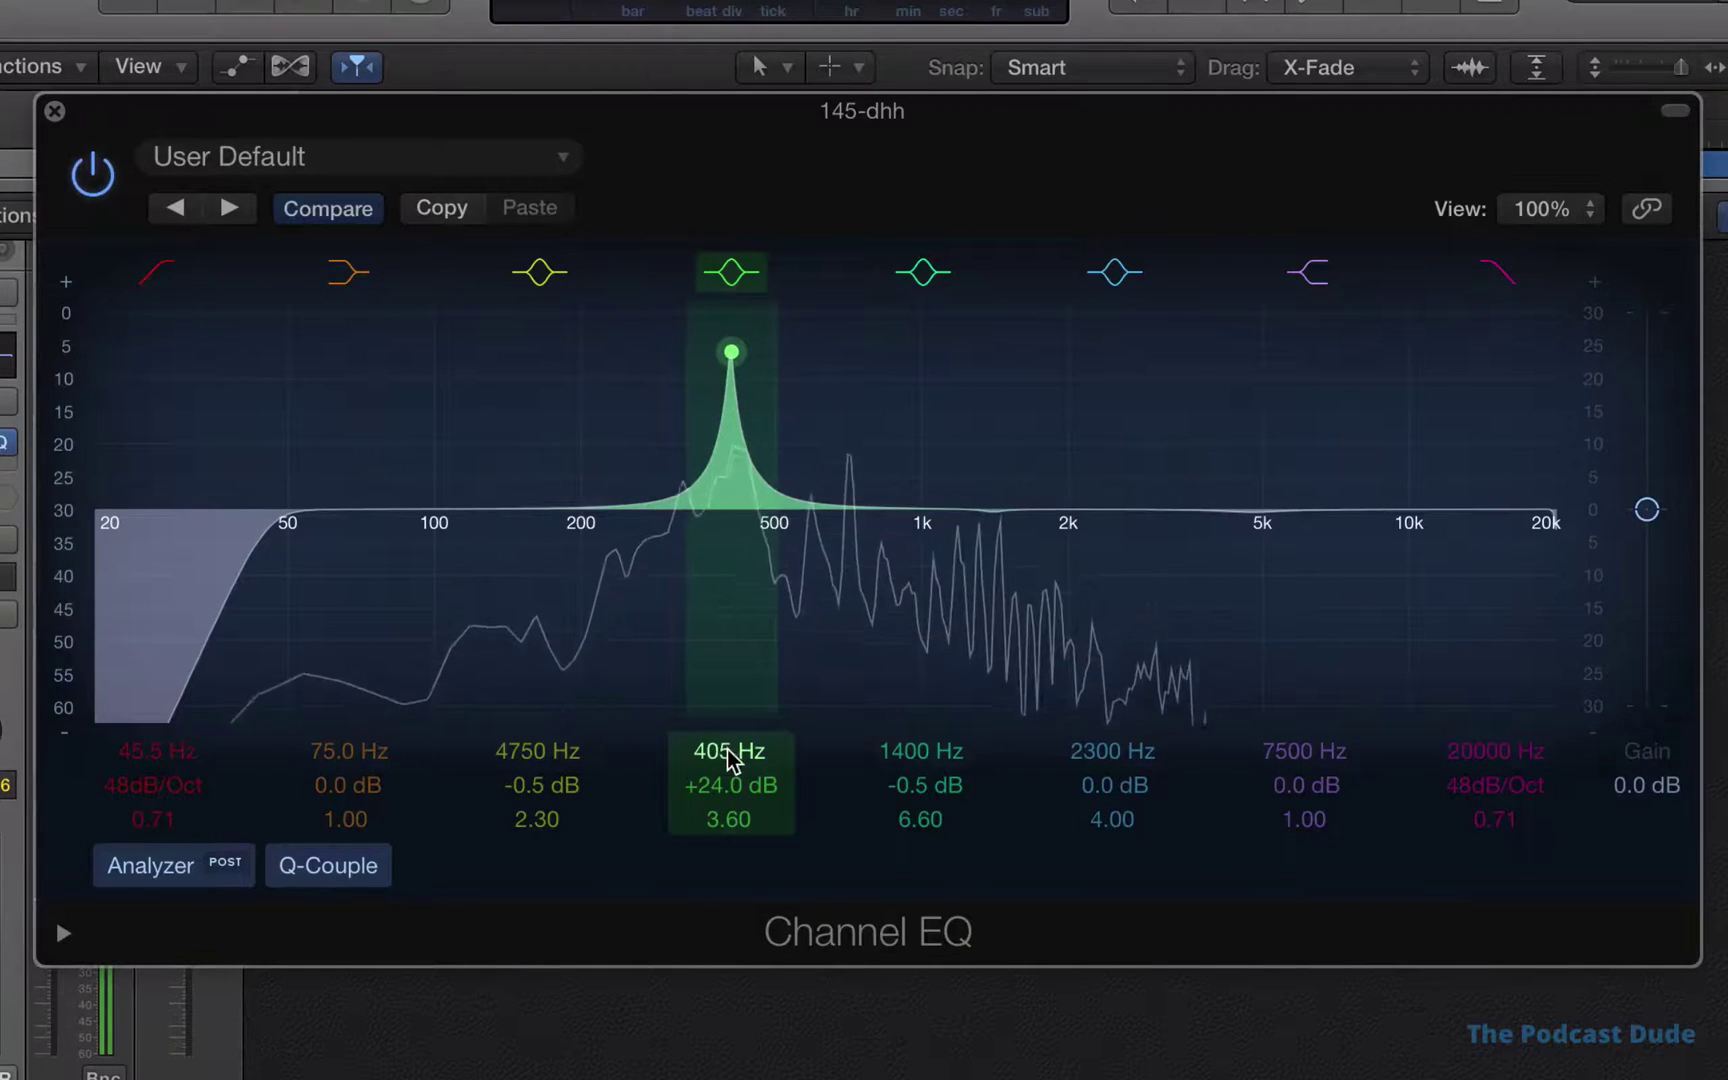
mouse_move(732, 353)
left_mouse_down()
mouse_move(702, 355)
mouse_move(739, 355)
mouse_move(719, 353)
left_mouse_up()
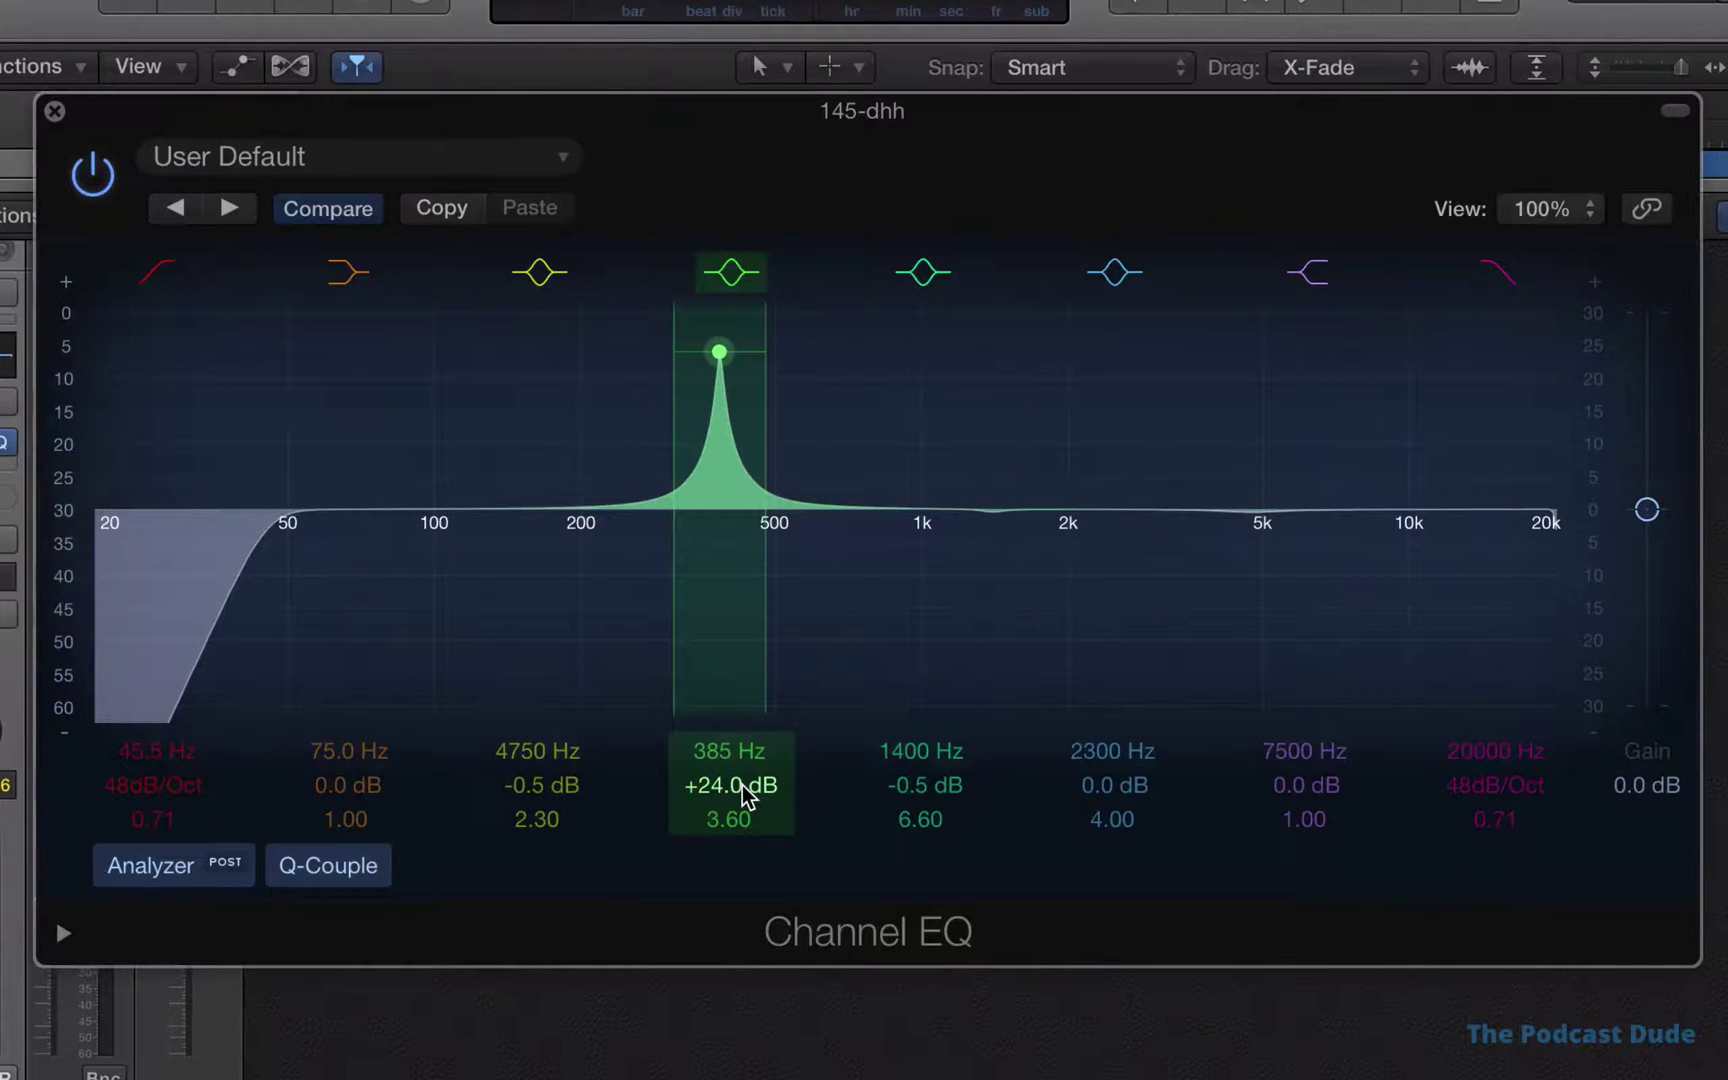
key("space")
left_click_drag(729, 752, 731, 905)
Turn band 4 into a -10.0 dB cut at 395 Hz and widen its Q to 1.10
left_click_drag(725, 787, 725, 795)
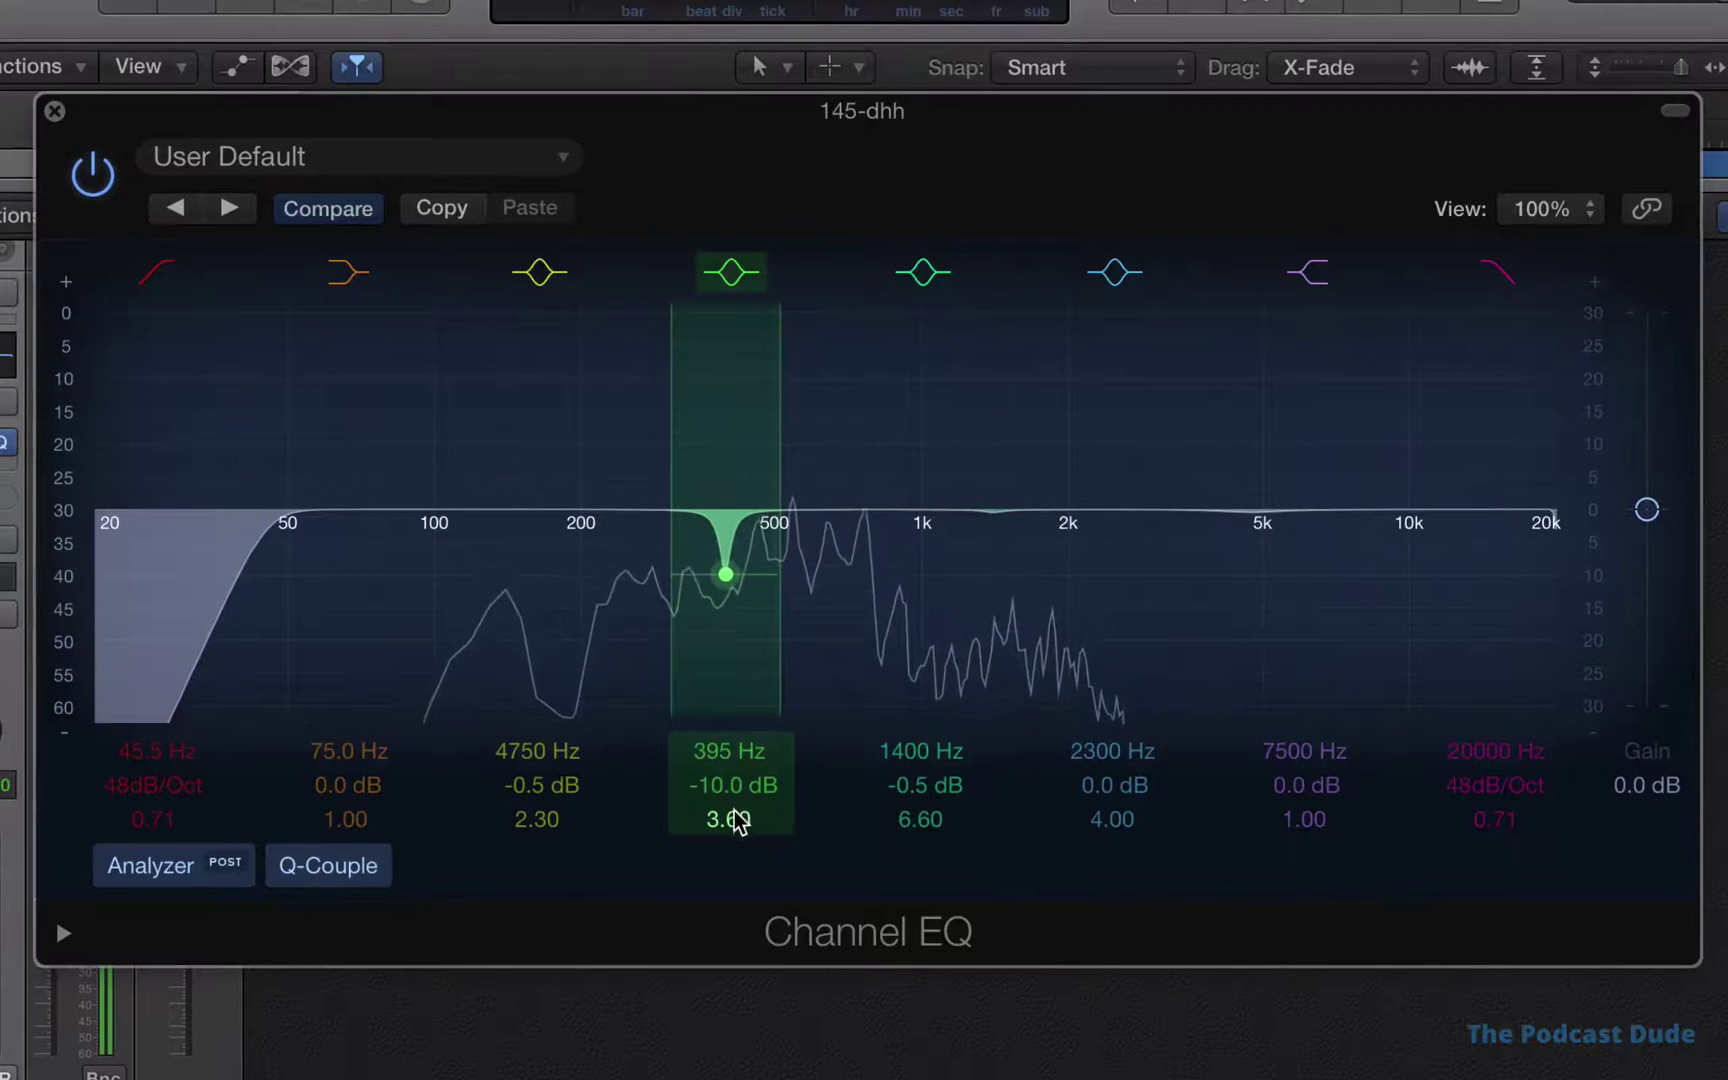
left_click_drag(735, 822, 735, 862)
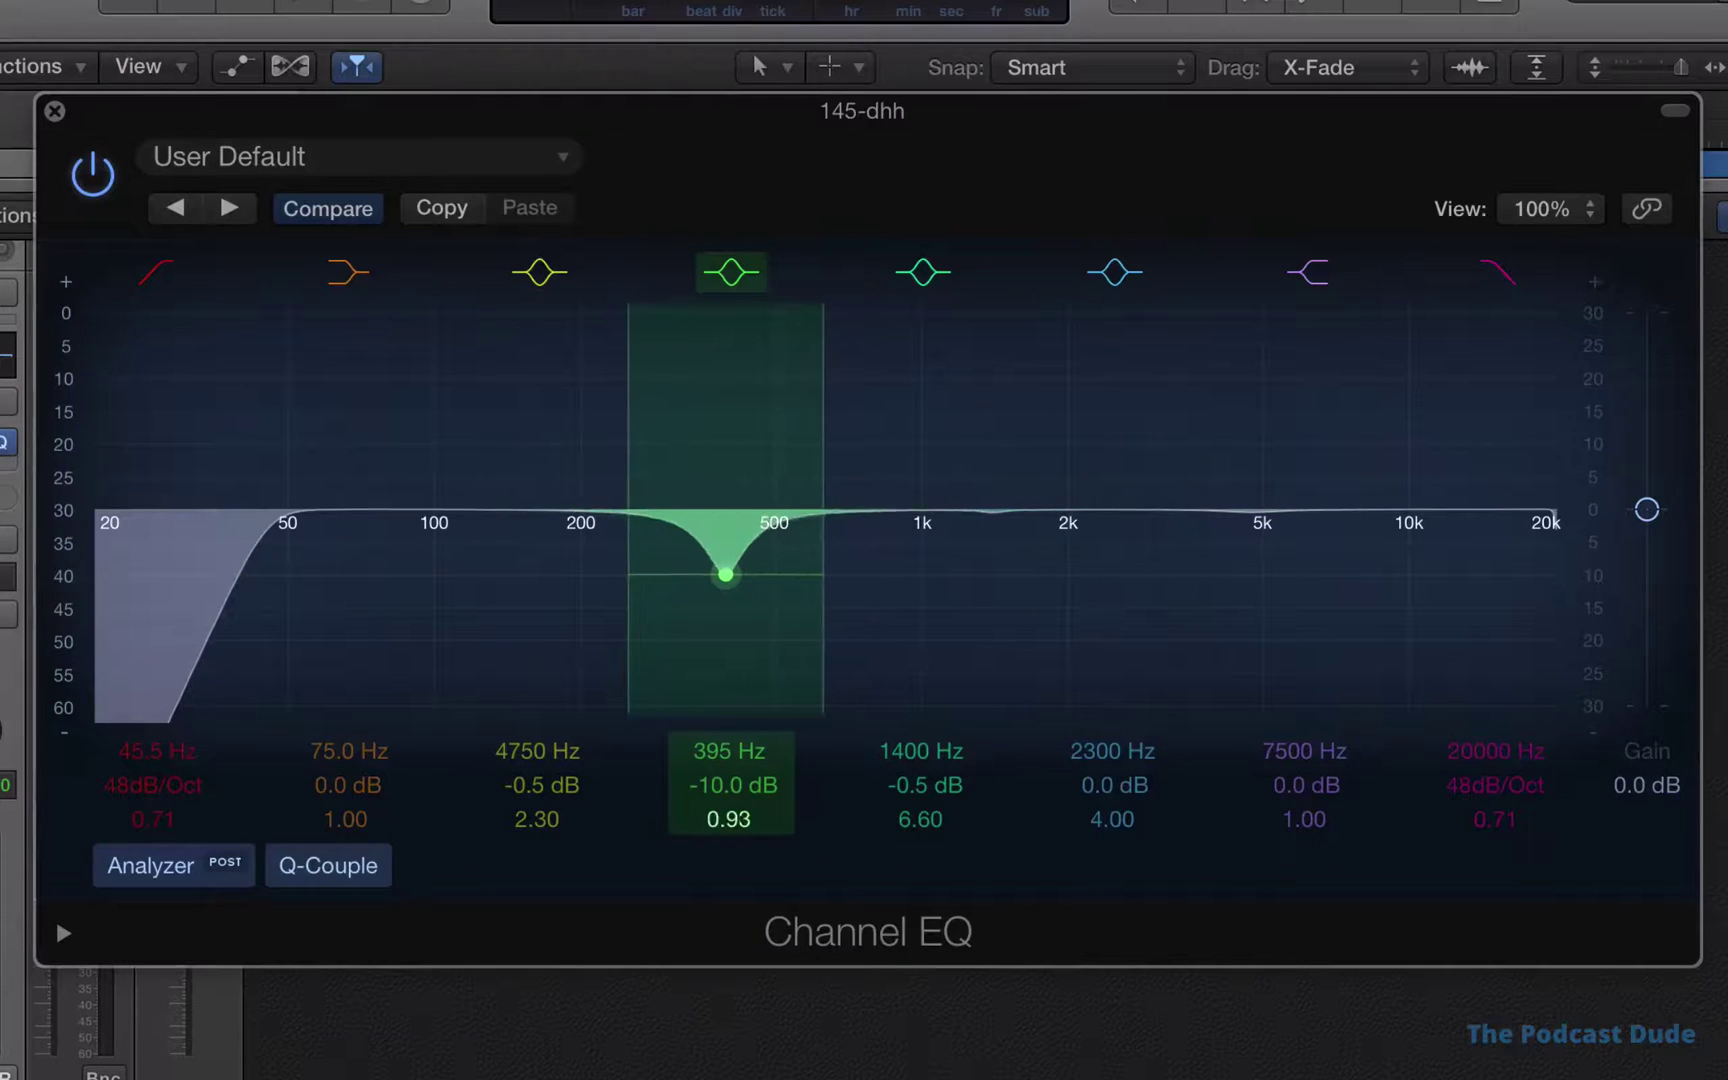
mouse_move(812, 482)
left_mouse_down()
mouse_move(845, 482)
mouse_move(745, 482)
mouse_move(797, 483)
left_mouse_up()
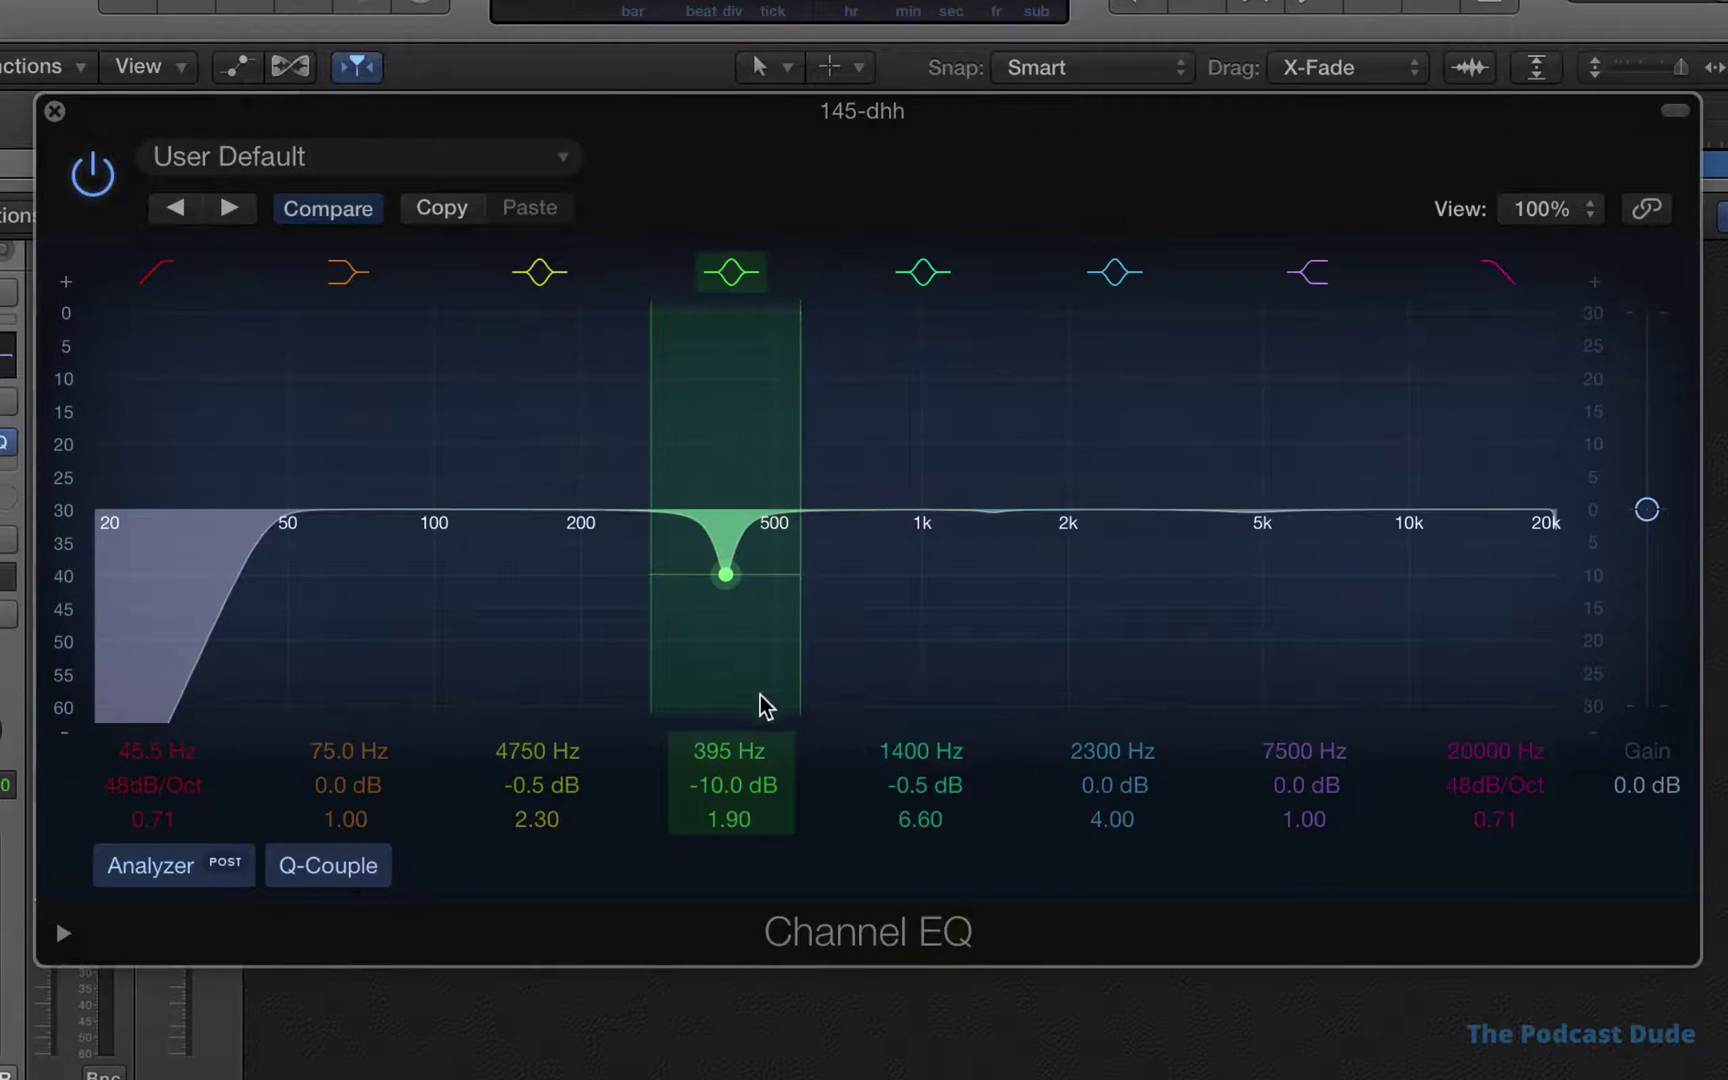
key("space")
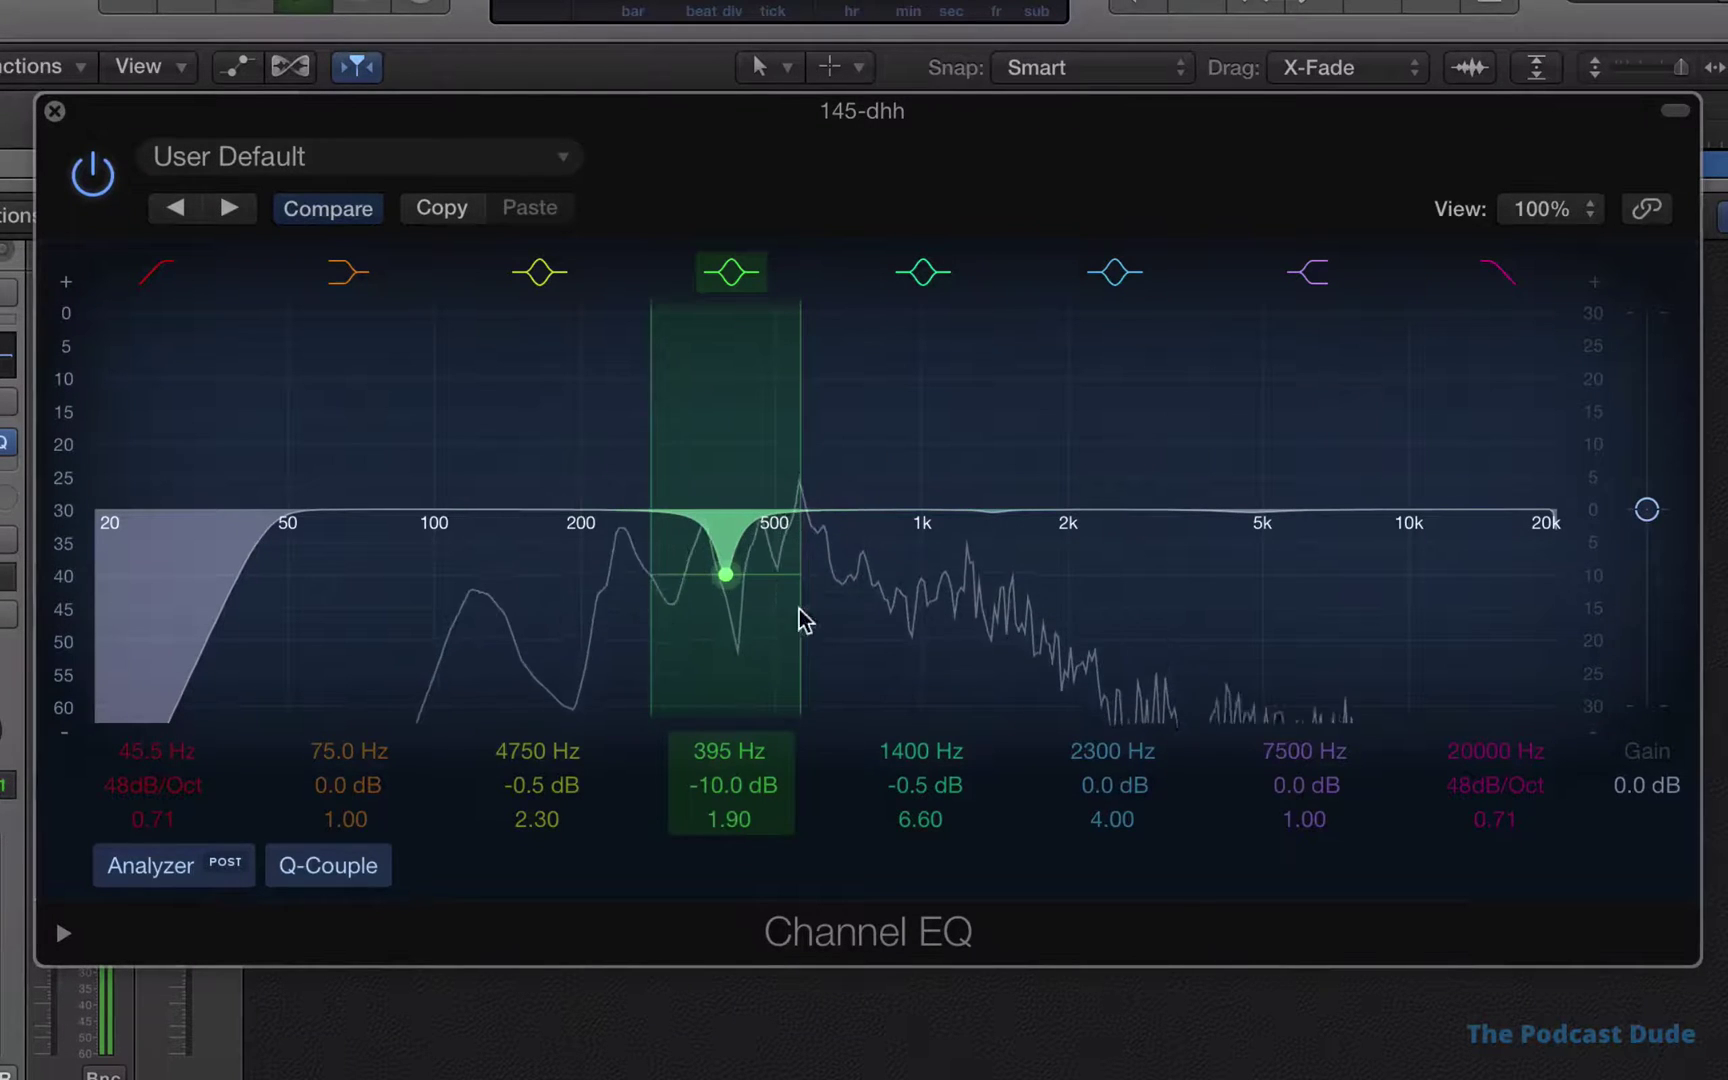
mouse_move(800, 494)
left_mouse_down()
mouse_move(892, 494)
mouse_move(811, 490)
left_mouse_up()
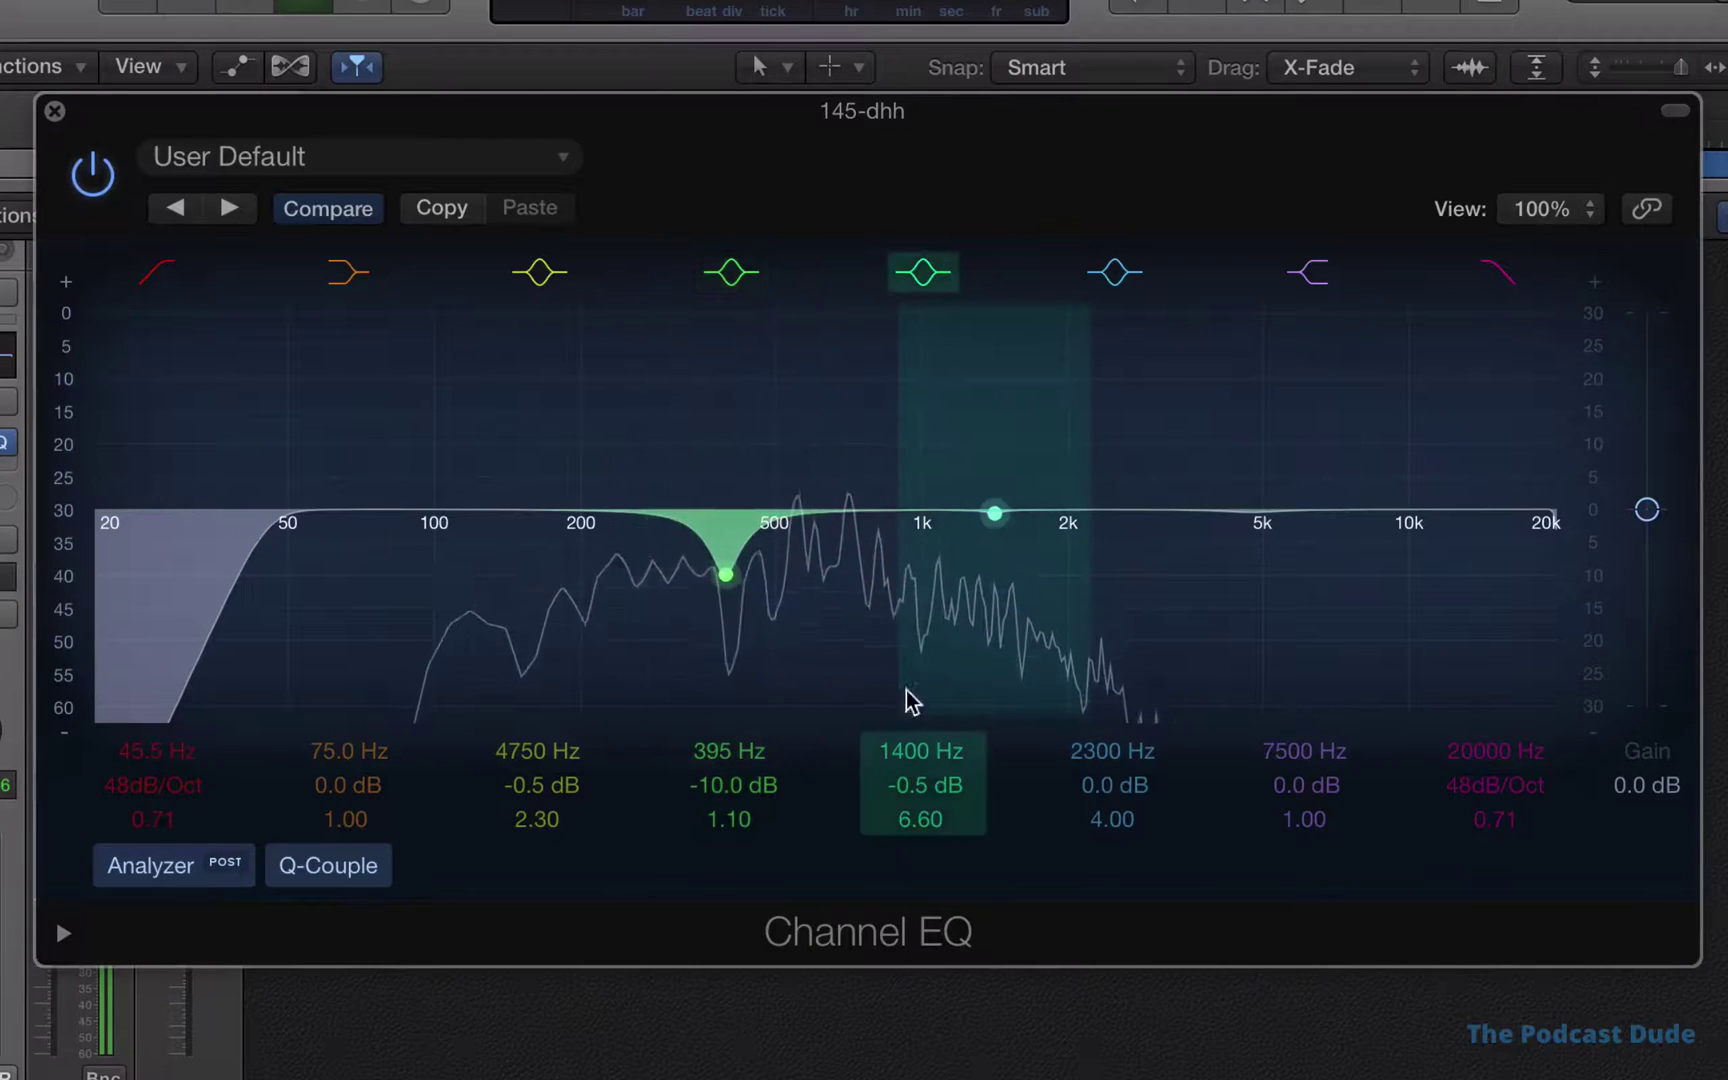
Bypass and re-enable the low-mid cut, then set it to 405 Hz, -7.0 dB, Q 1.30
left_click(732, 272)
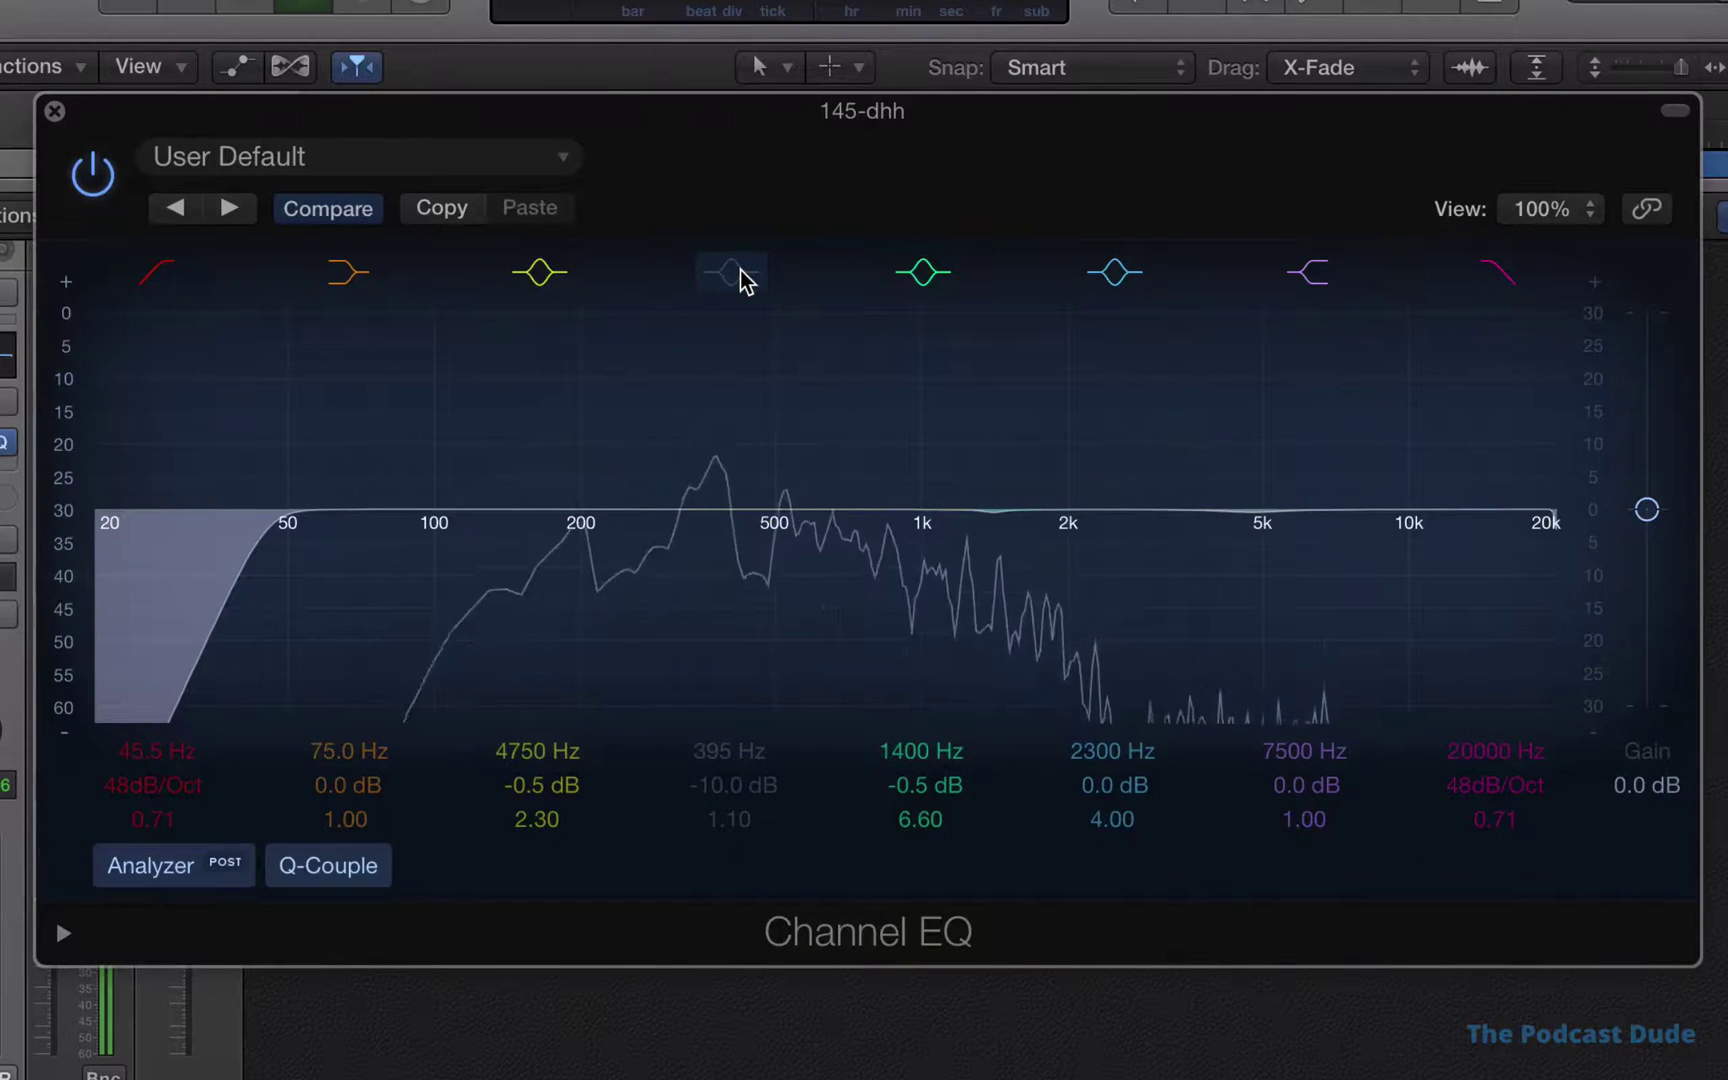
left_click(743, 277)
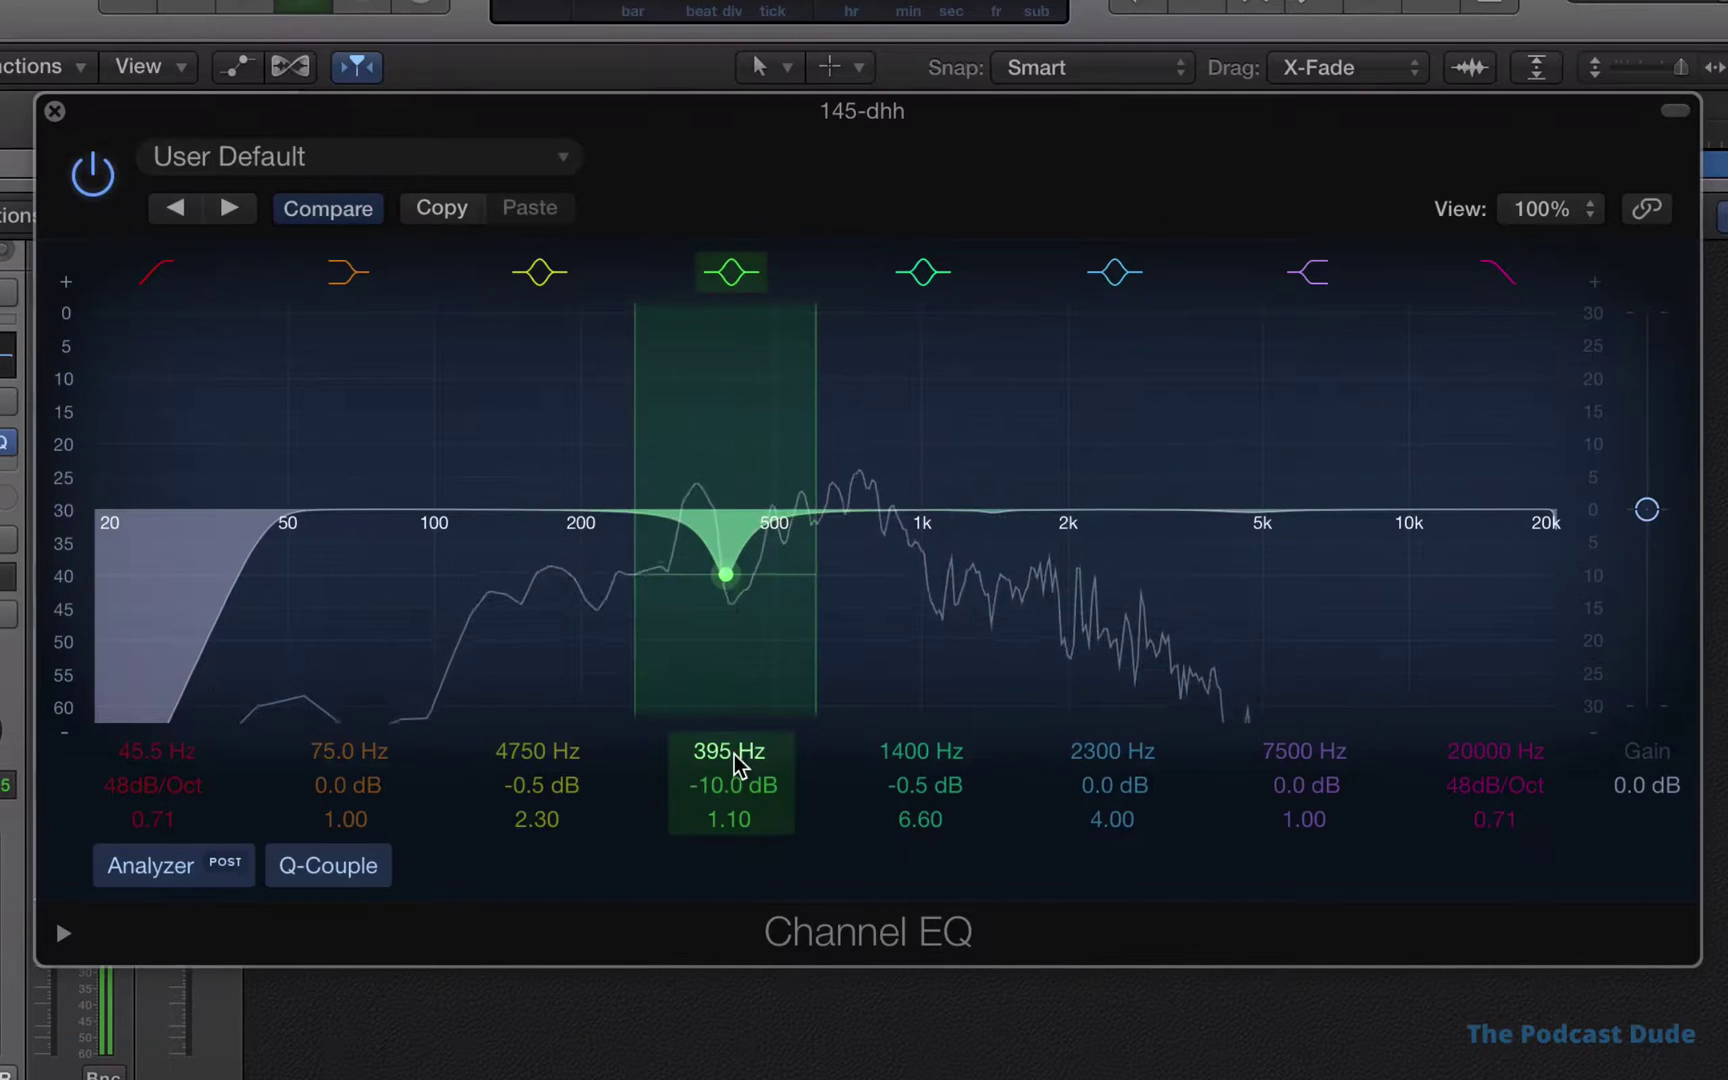
left_click_drag(737, 765, 729, 809)
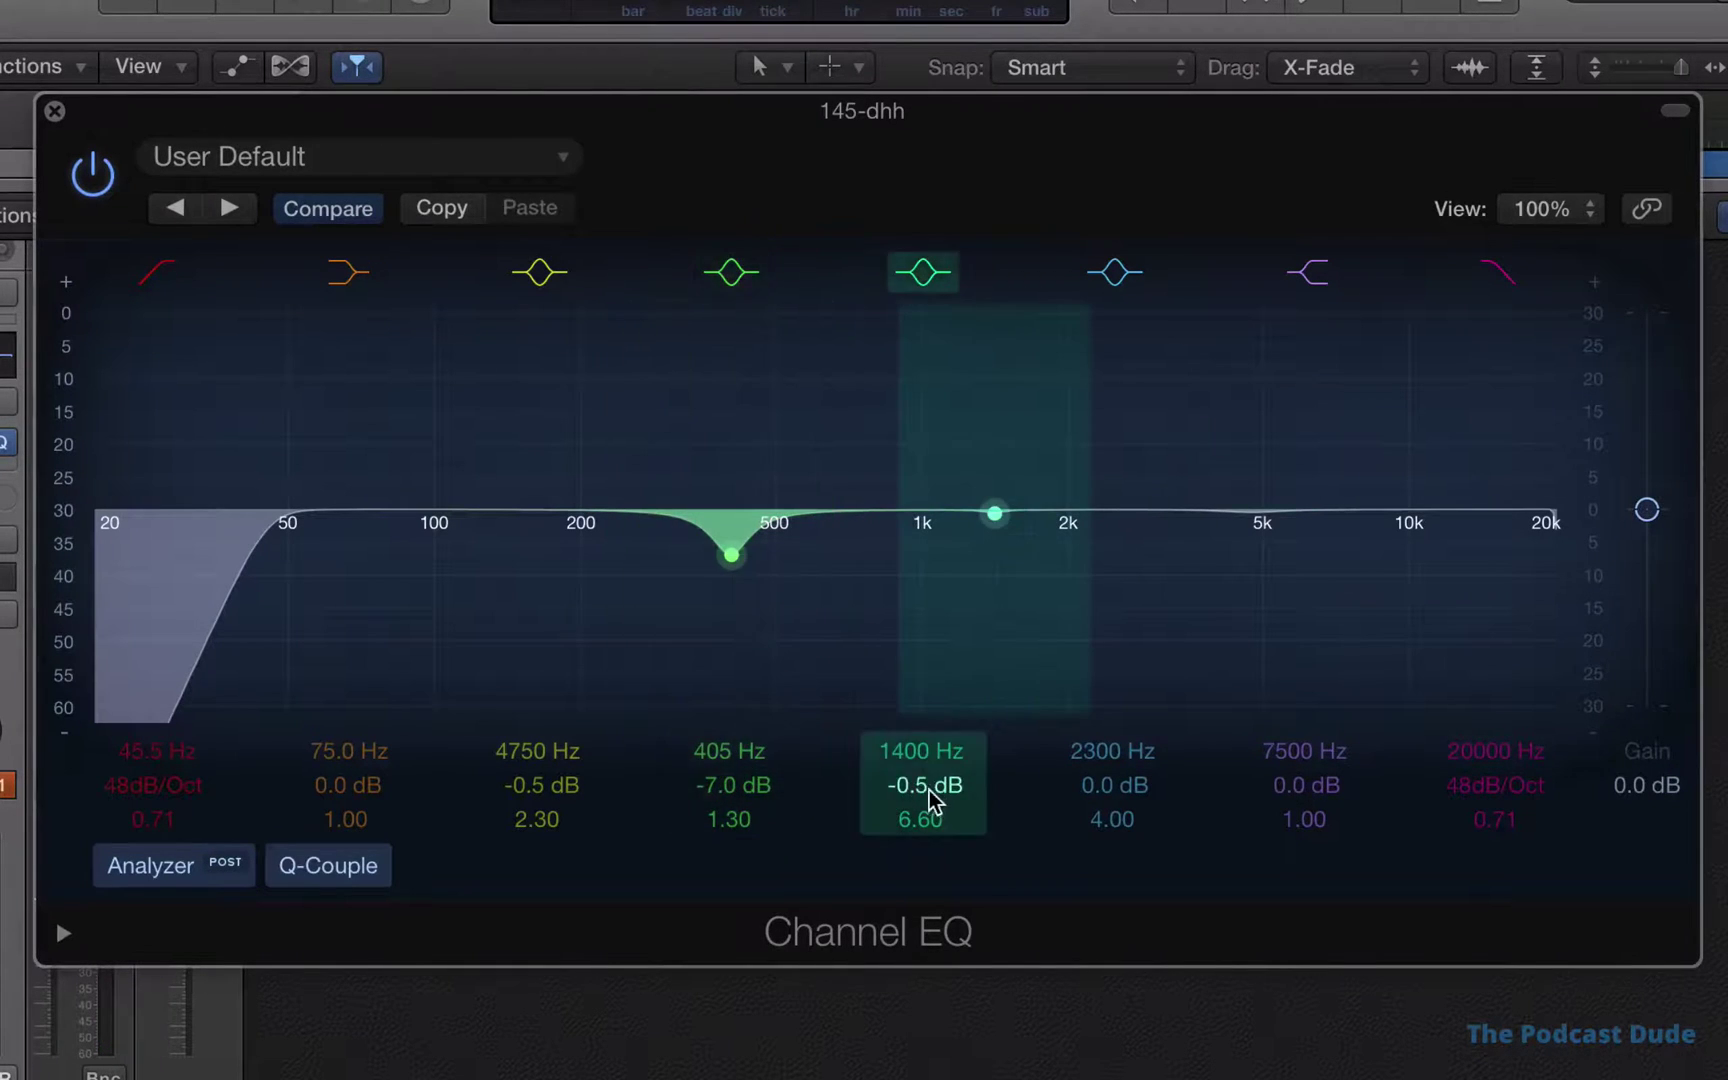
Boost the 1400 Hz band sharply and sweep it lower during playback to find the resonance
mouse_move(923, 785)
left_mouse_down()
mouse_move(923, 743)
mouse_move(920, 791)
left_mouse_up()
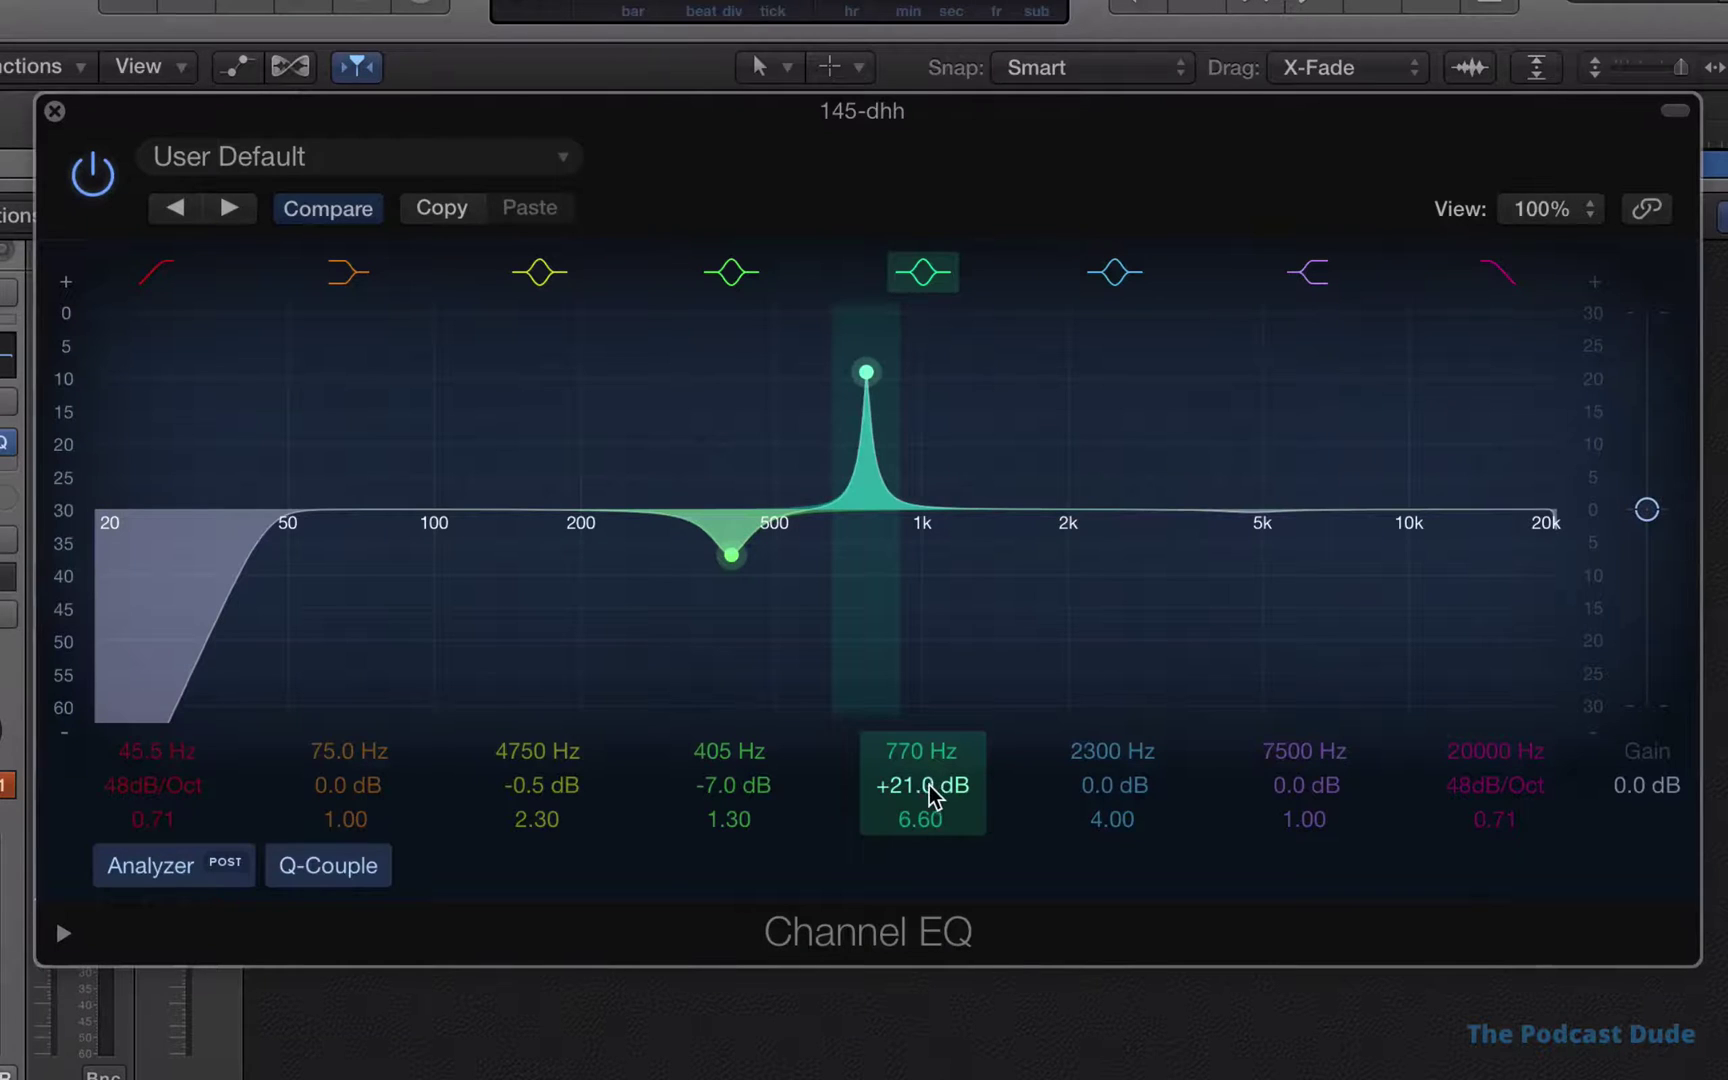
key("space")
mouse_move(918, 752)
left_mouse_down()
mouse_move(907, 771)
mouse_move(914, 753)
mouse_move(928, 787)
left_mouse_up()
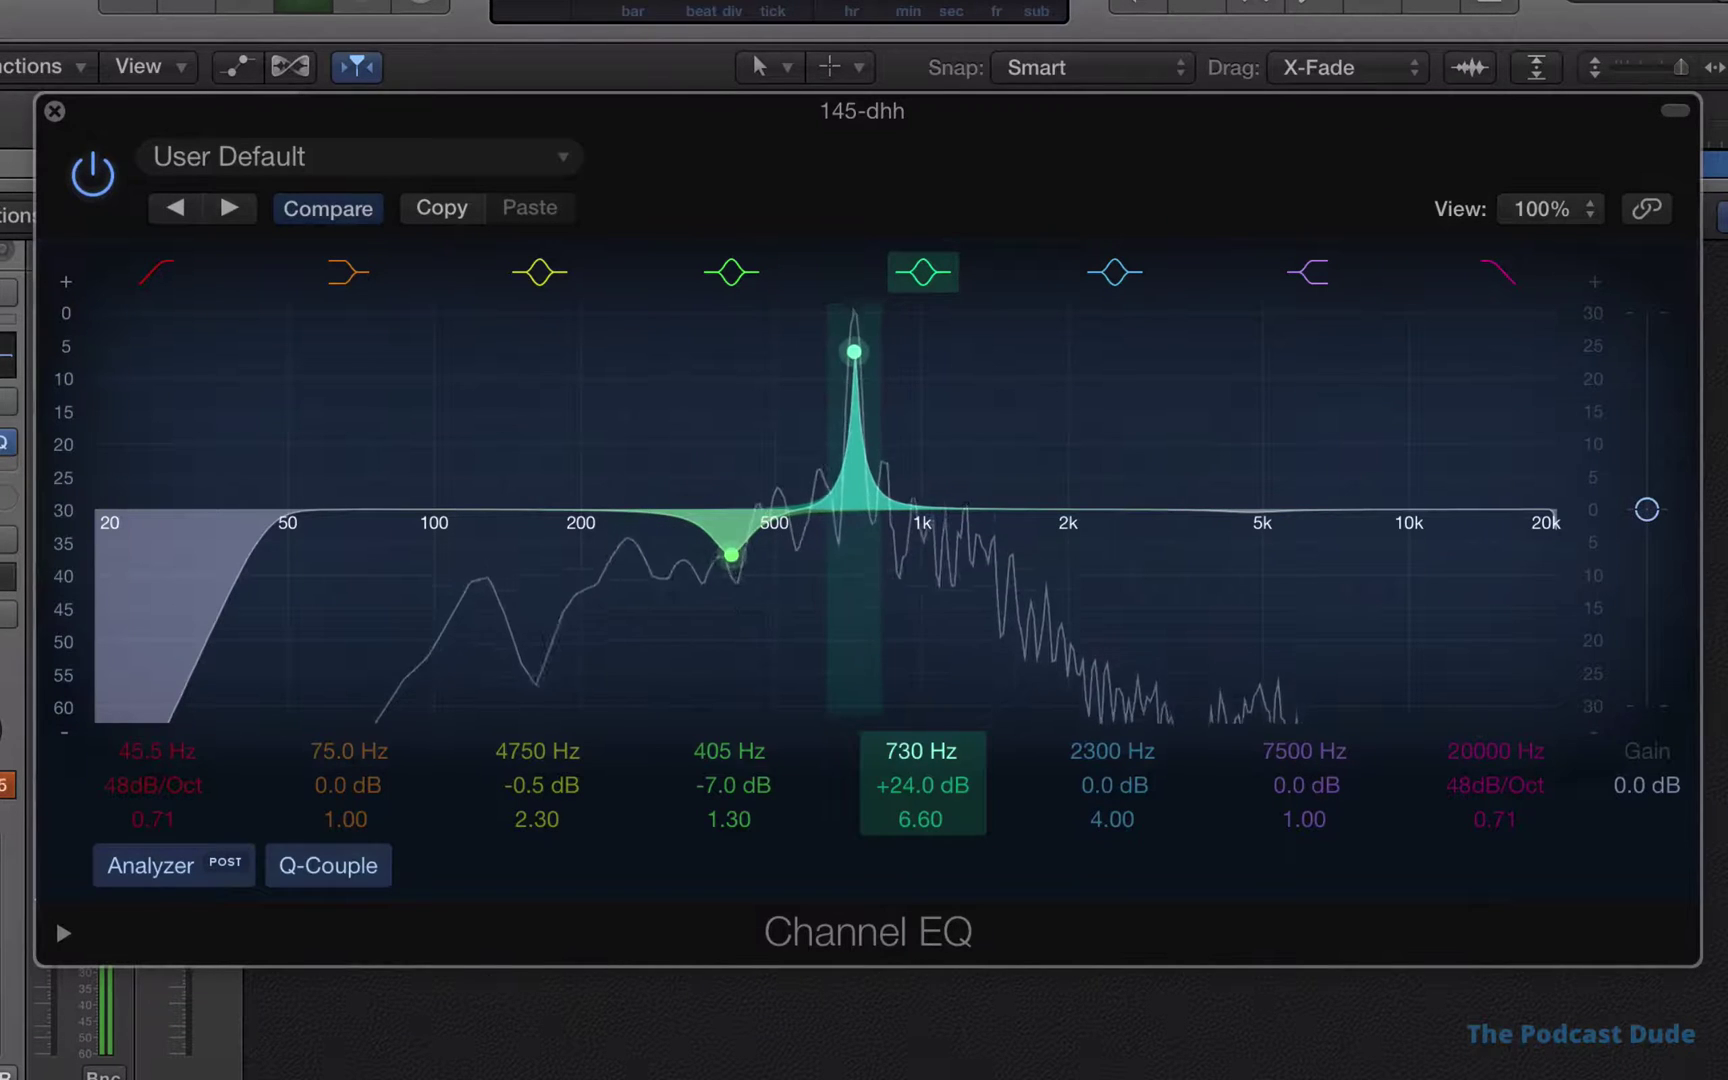
Make the band a 730 Hz cut at -8.5 dB with Q 1.90 and compare against the saved EQ
double_click(926, 786)
scroll(912, 786, "down", 20)
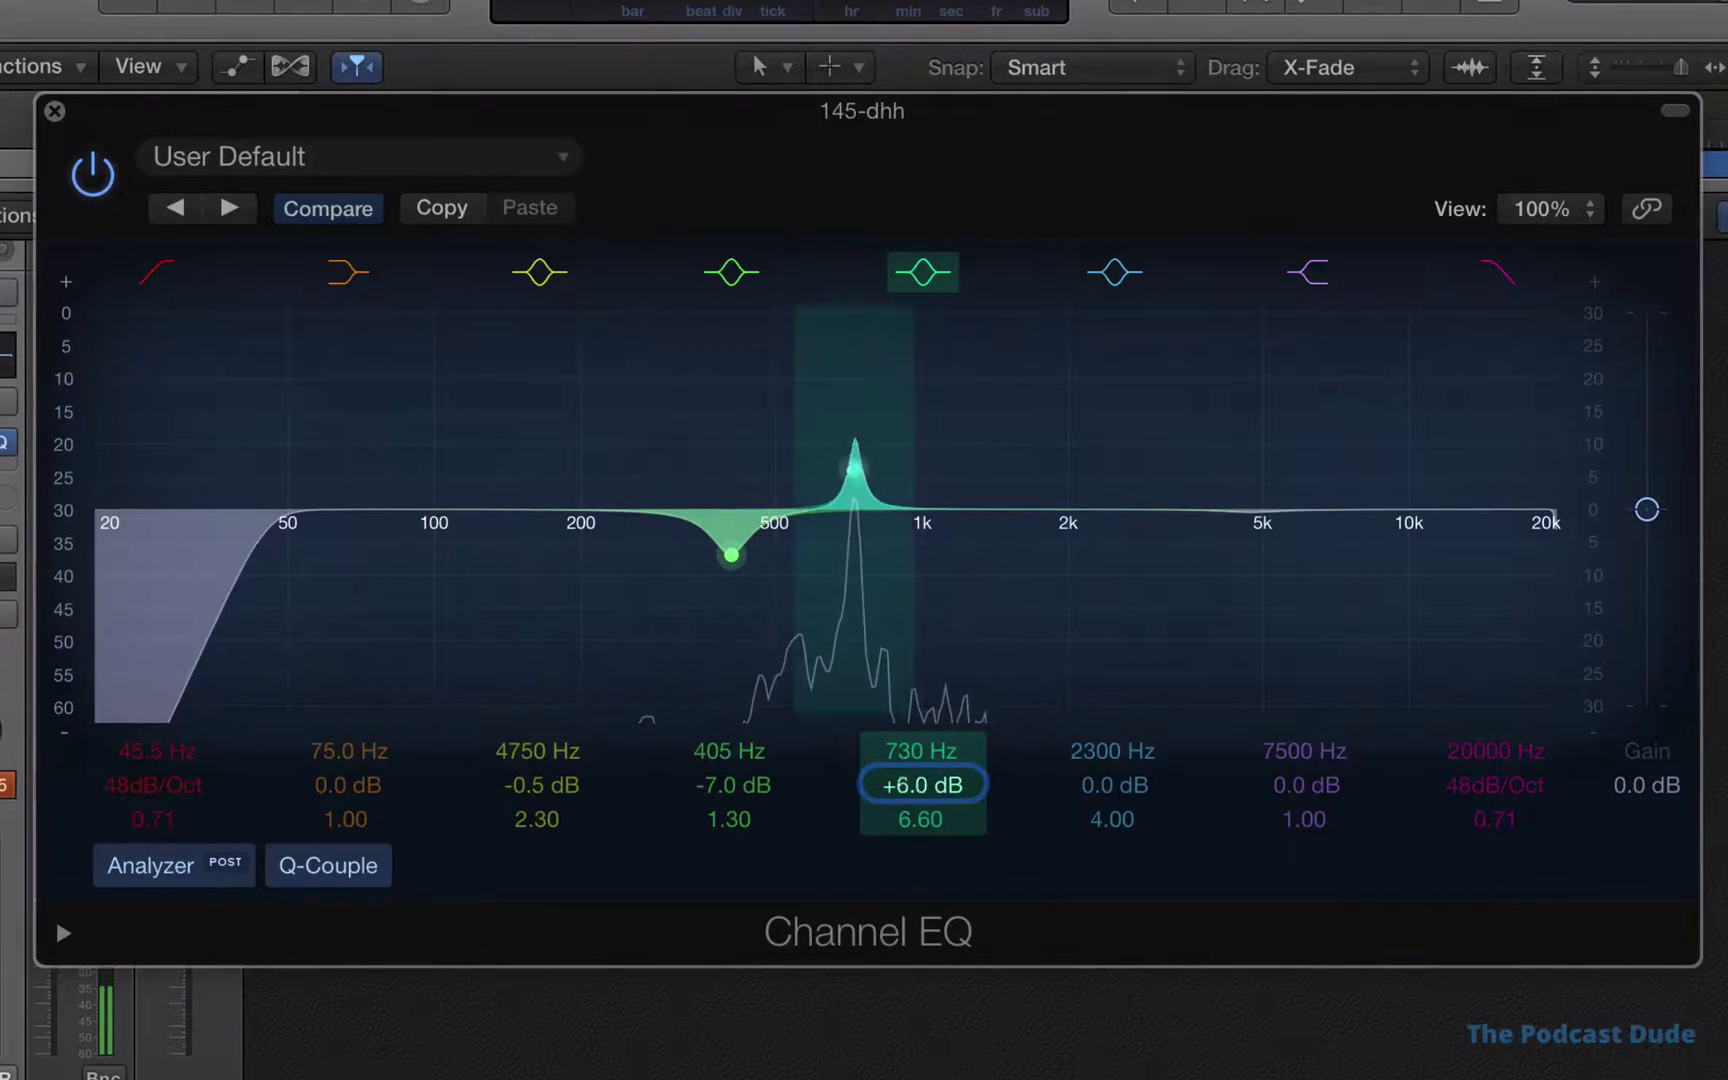
scroll(920, 819, "down", 8)
key("space")
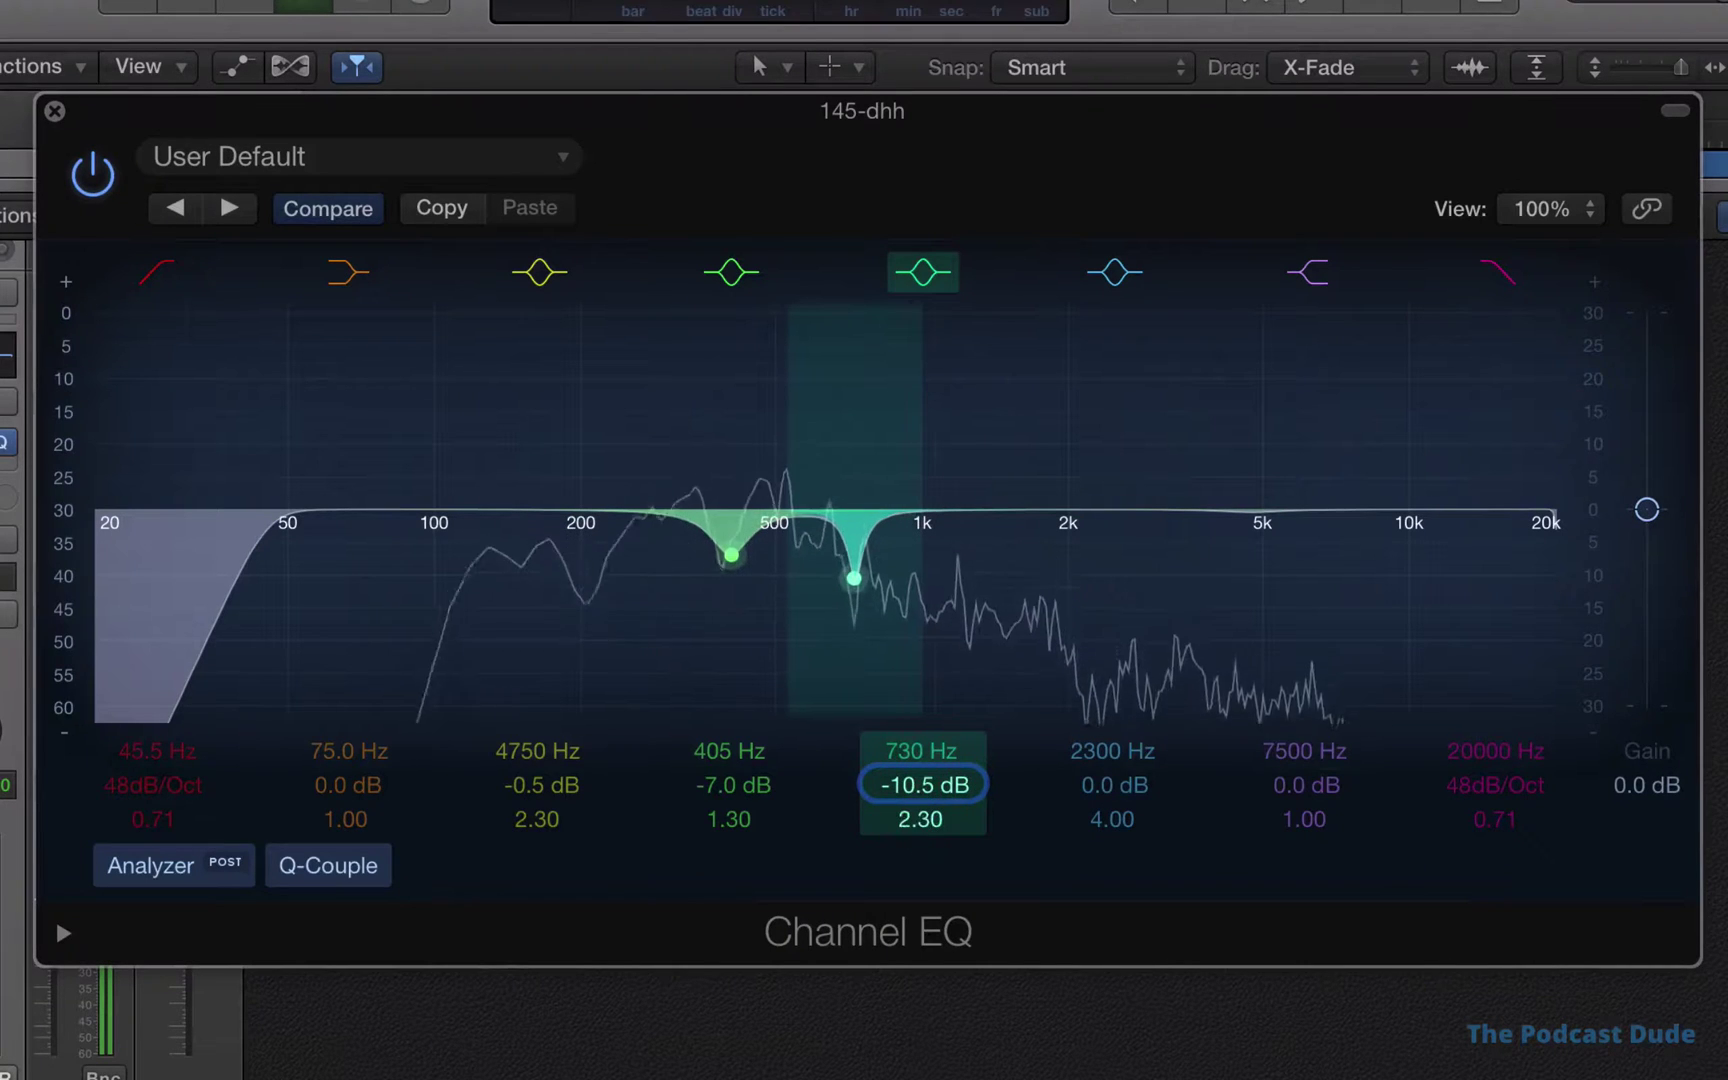
mouse_move(912, 790)
left_mouse_down()
mouse_move(912, 718)
mouse_move(912, 784)
left_mouse_up()
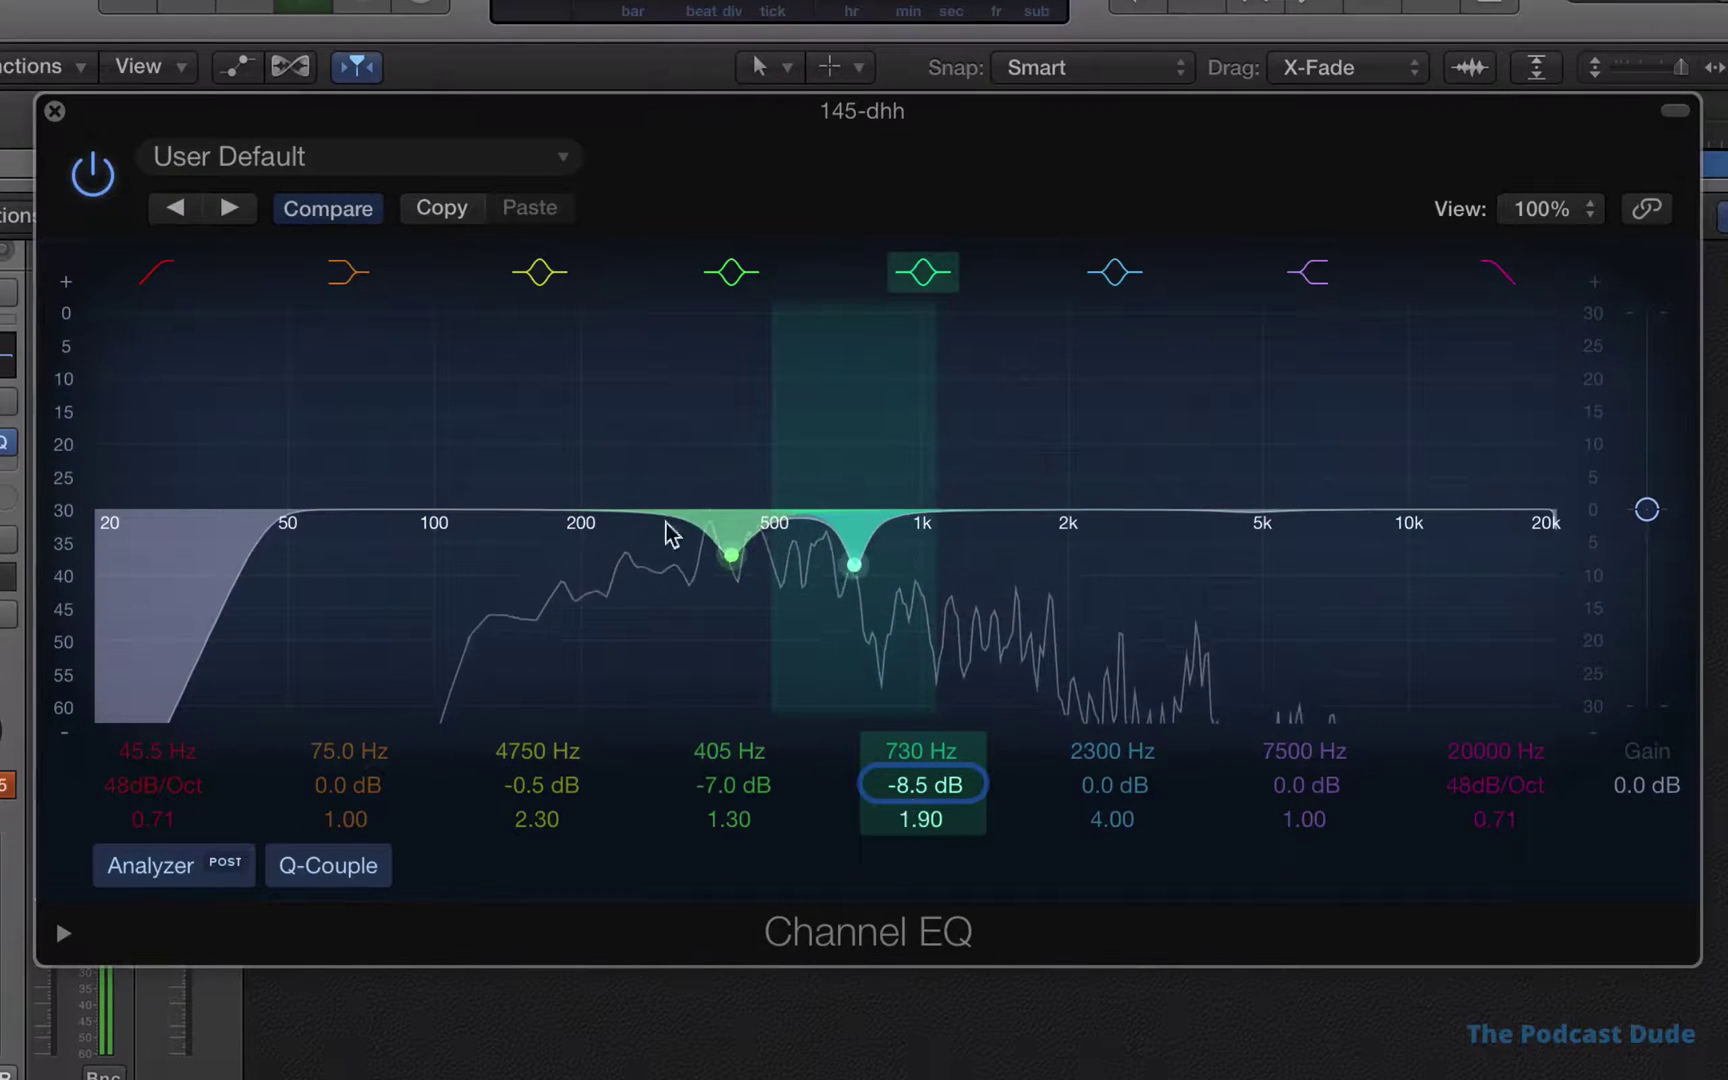
left_click(372, 220)
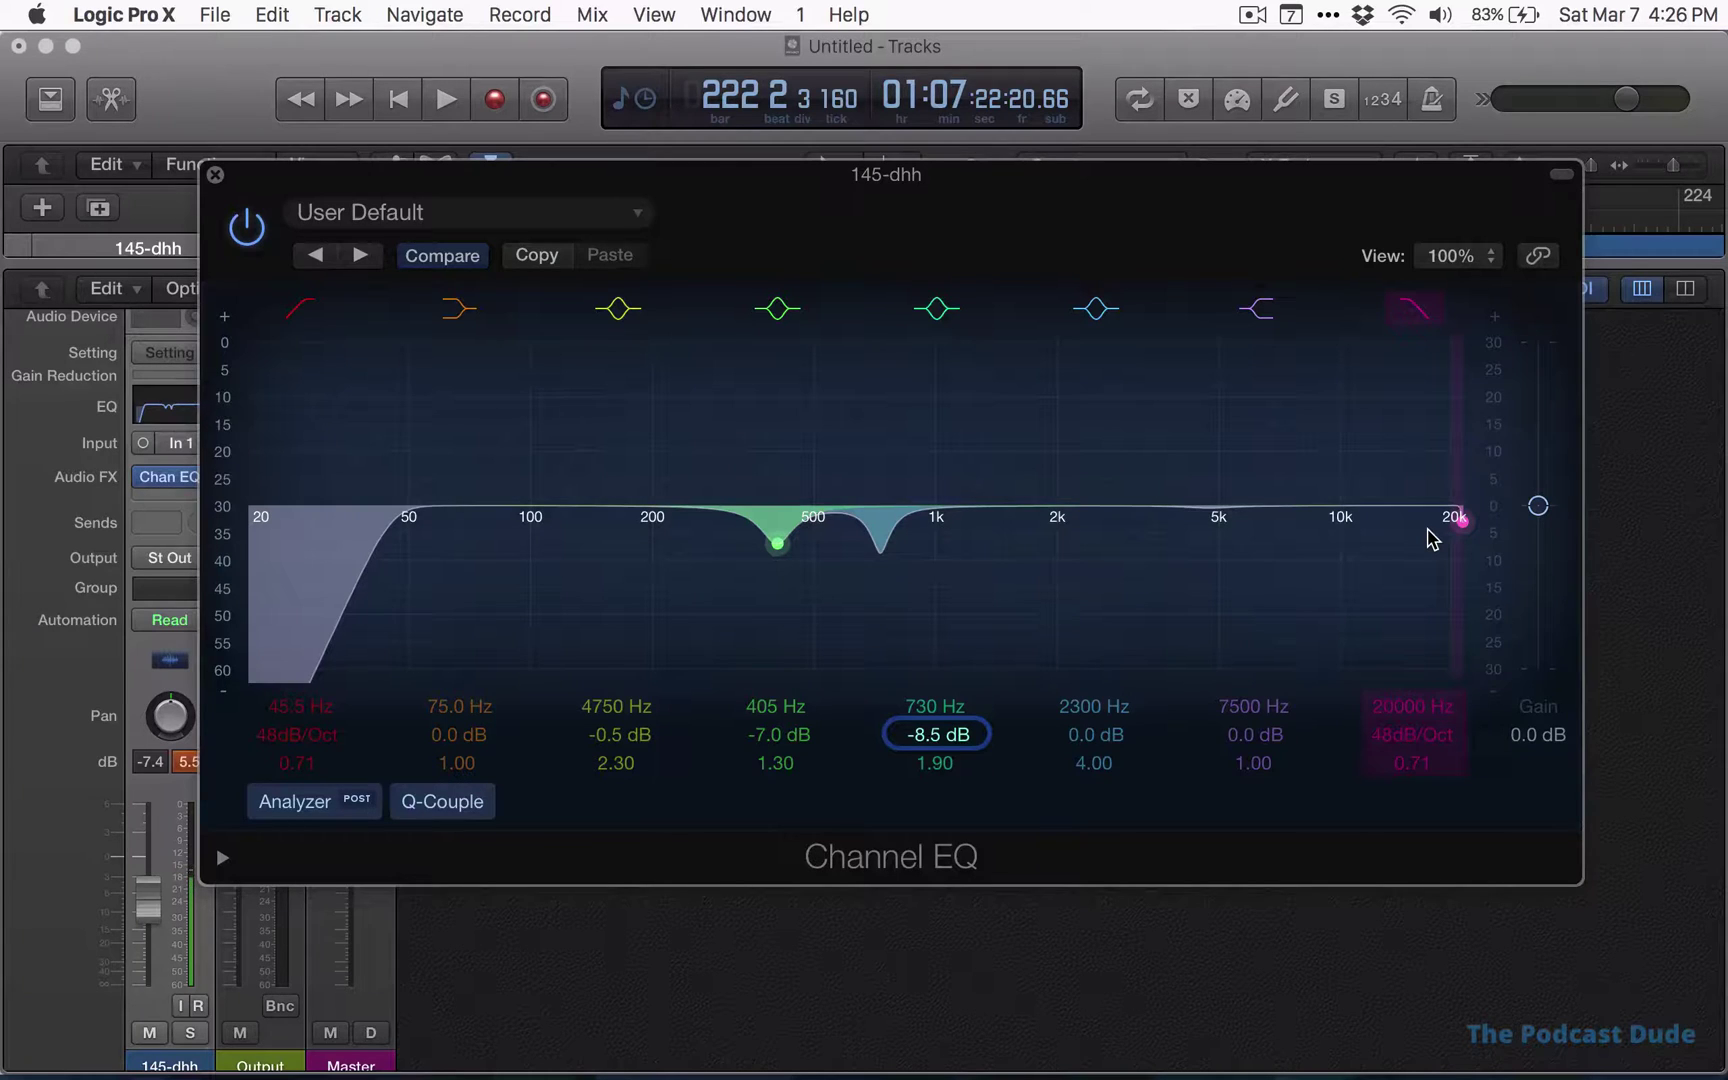
Sweep the low cut far up during playback to demonstrate its effect
key("space")
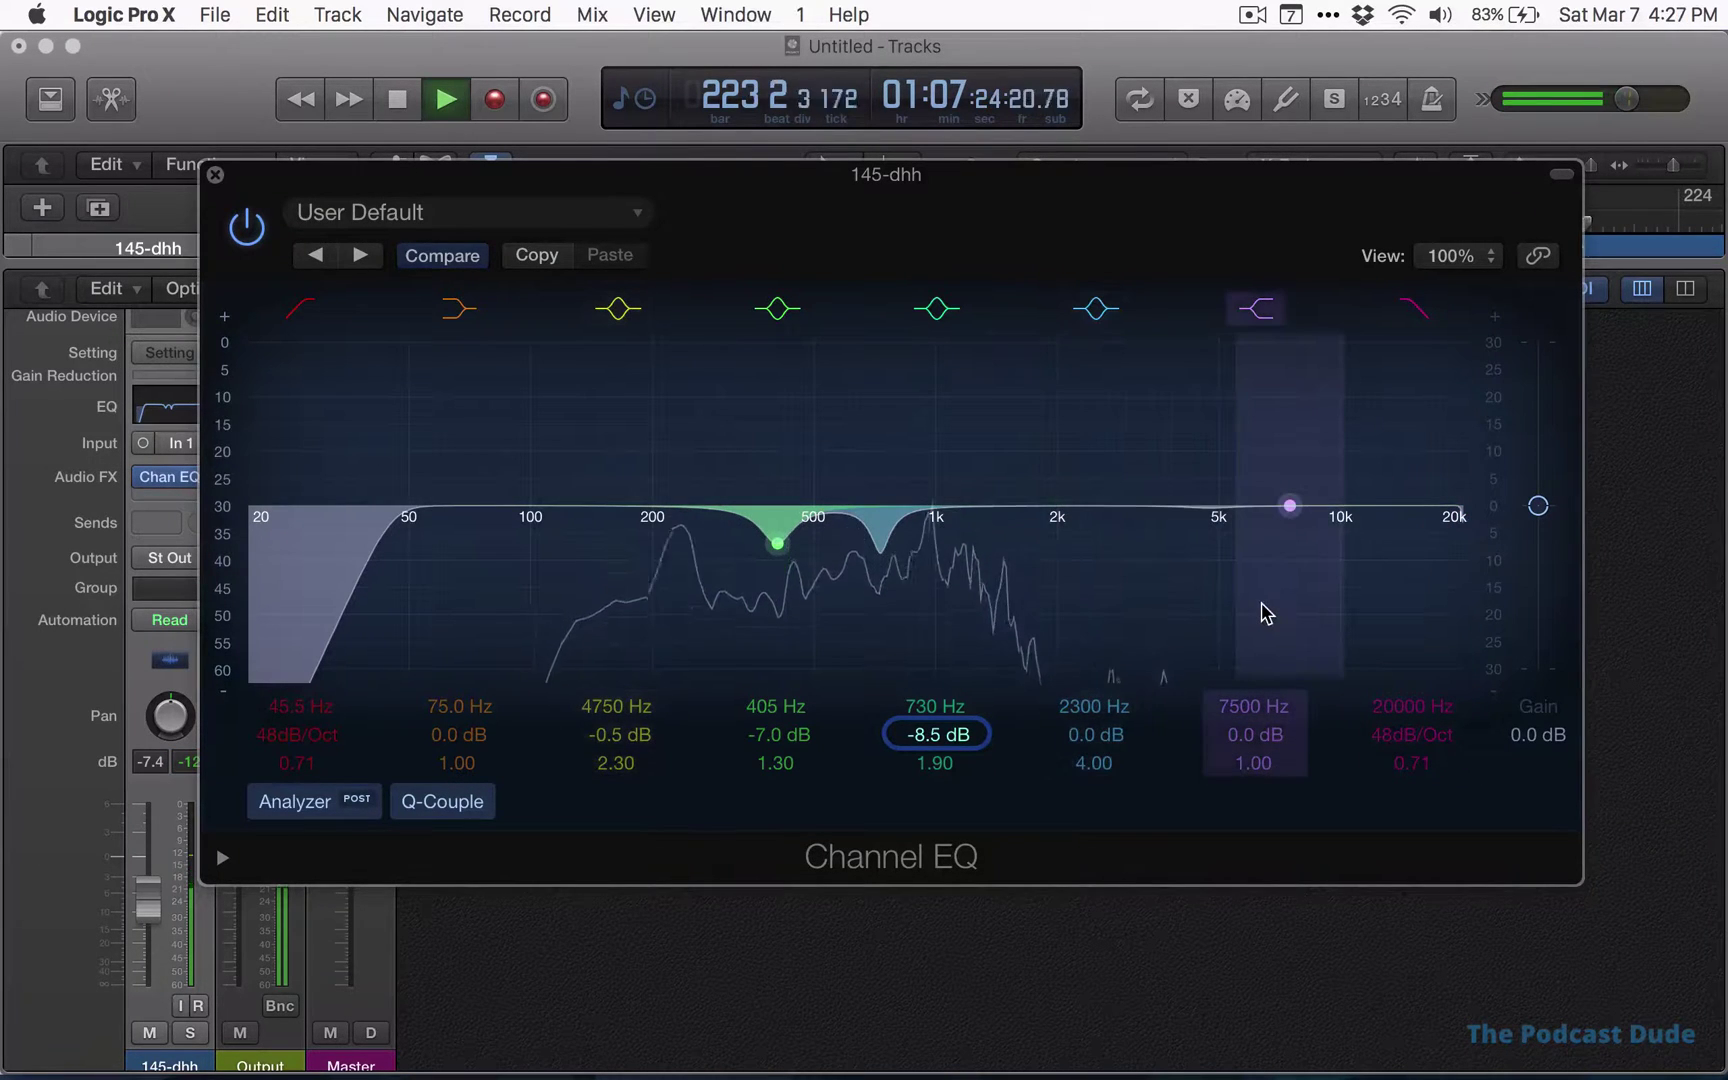
left_click_drag(281, 711, 281, 621)
left_click_drag(594, 184, 729, 390)
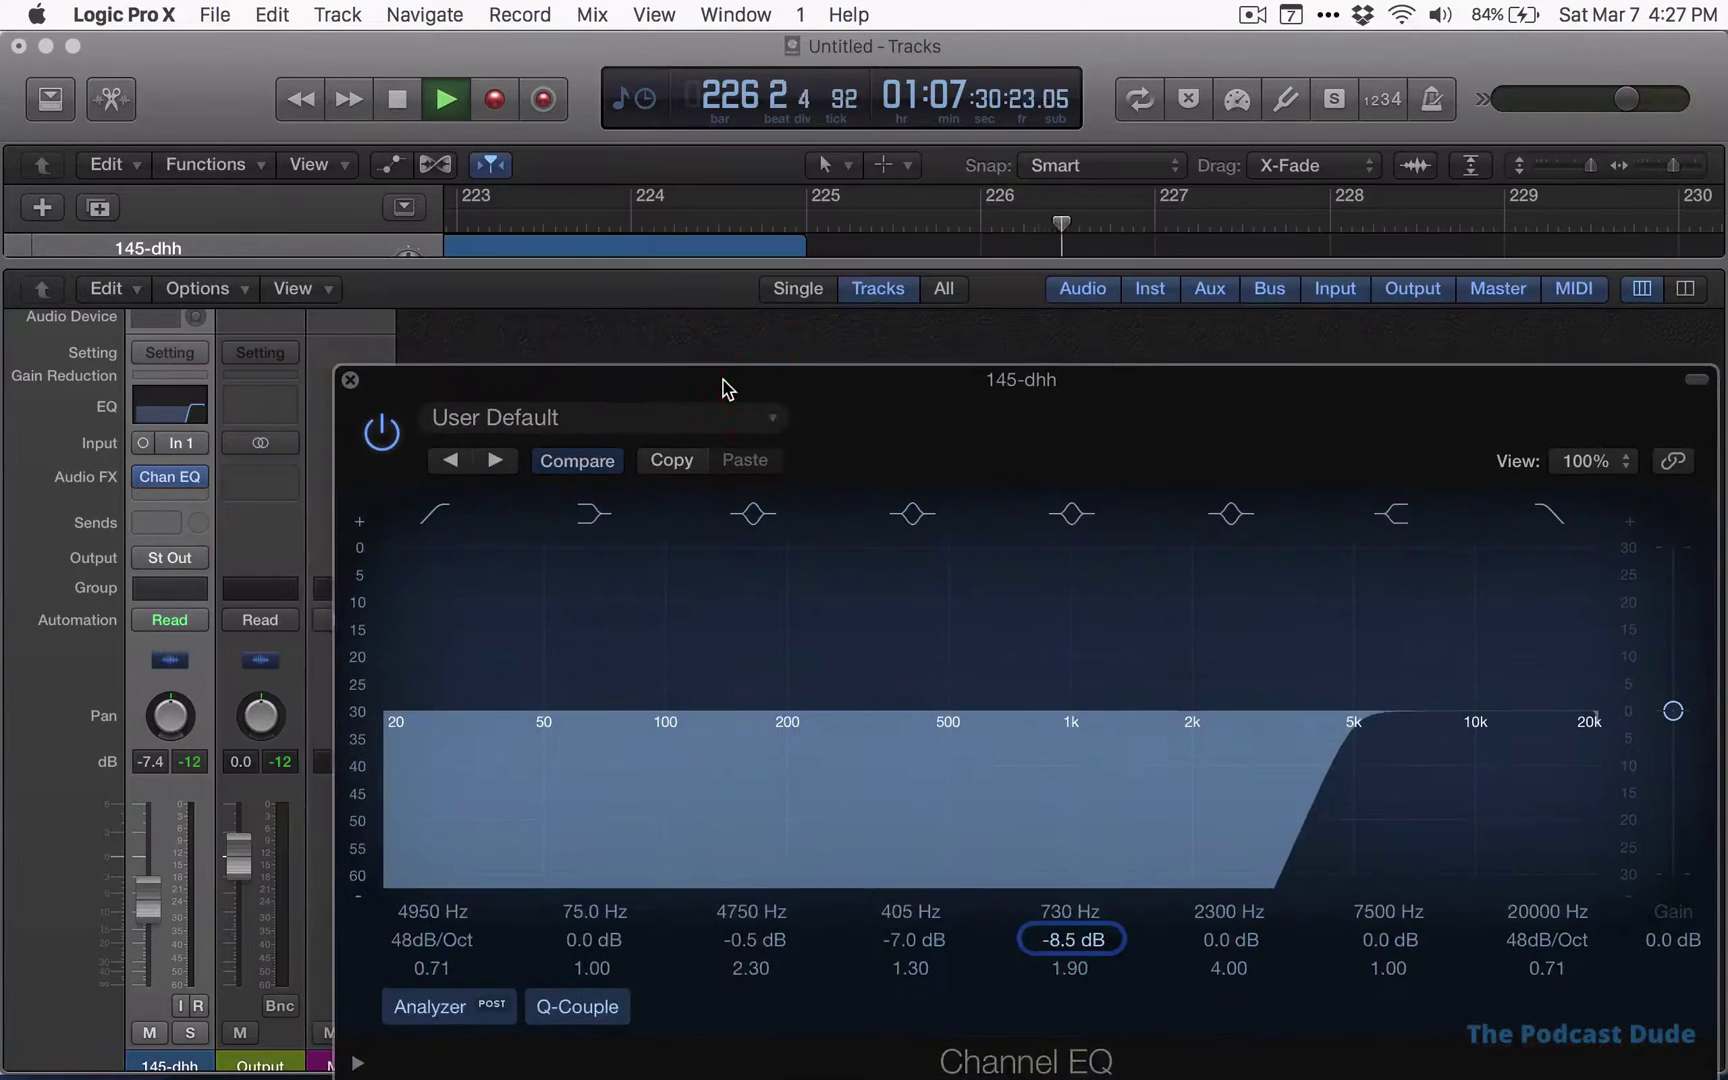
Close the Channel EQ and set a cycle range over bars 185–223
key("super+w")
key("x")
key("super+Left")
key("super+Left")
key("super+Left")
key("super+Left")
left_click(1058, 218)
left_click_drag(1060, 205, 1298, 207)
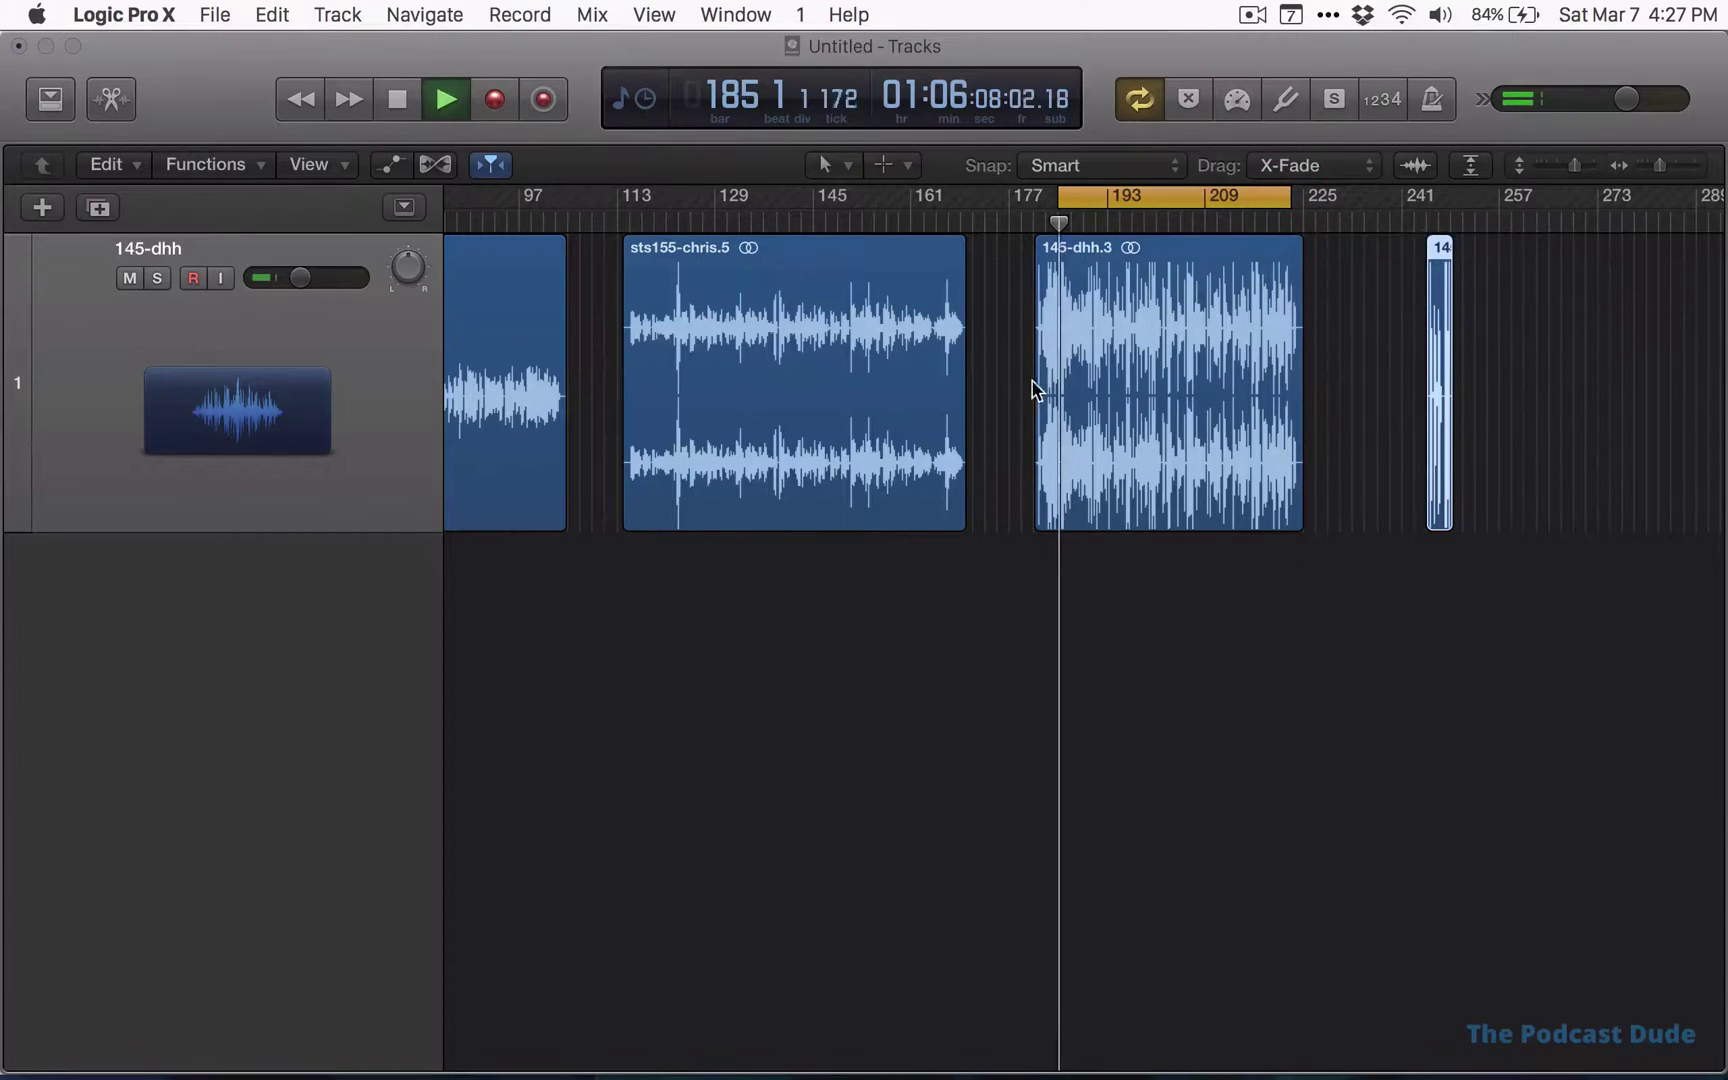
key("x")
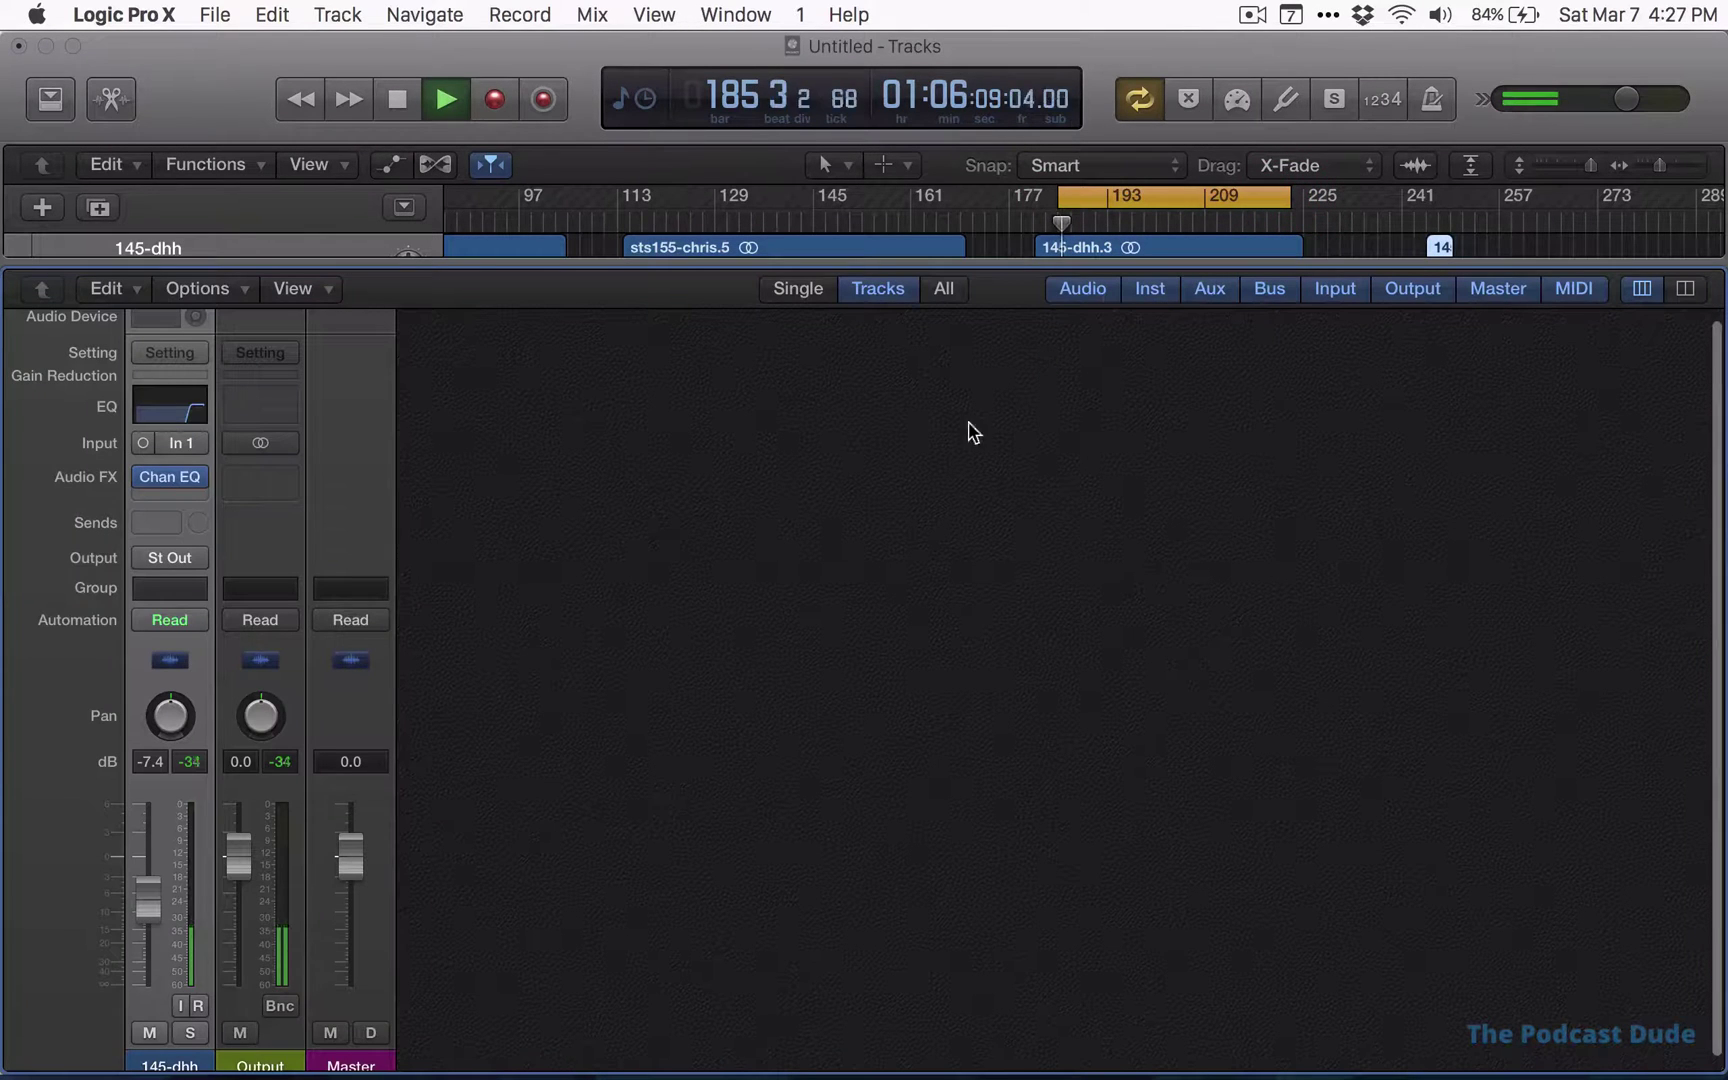
Move the high shelf to 3000 Hz at 0.5 dB and bring the low cut back down
left_click(162, 472)
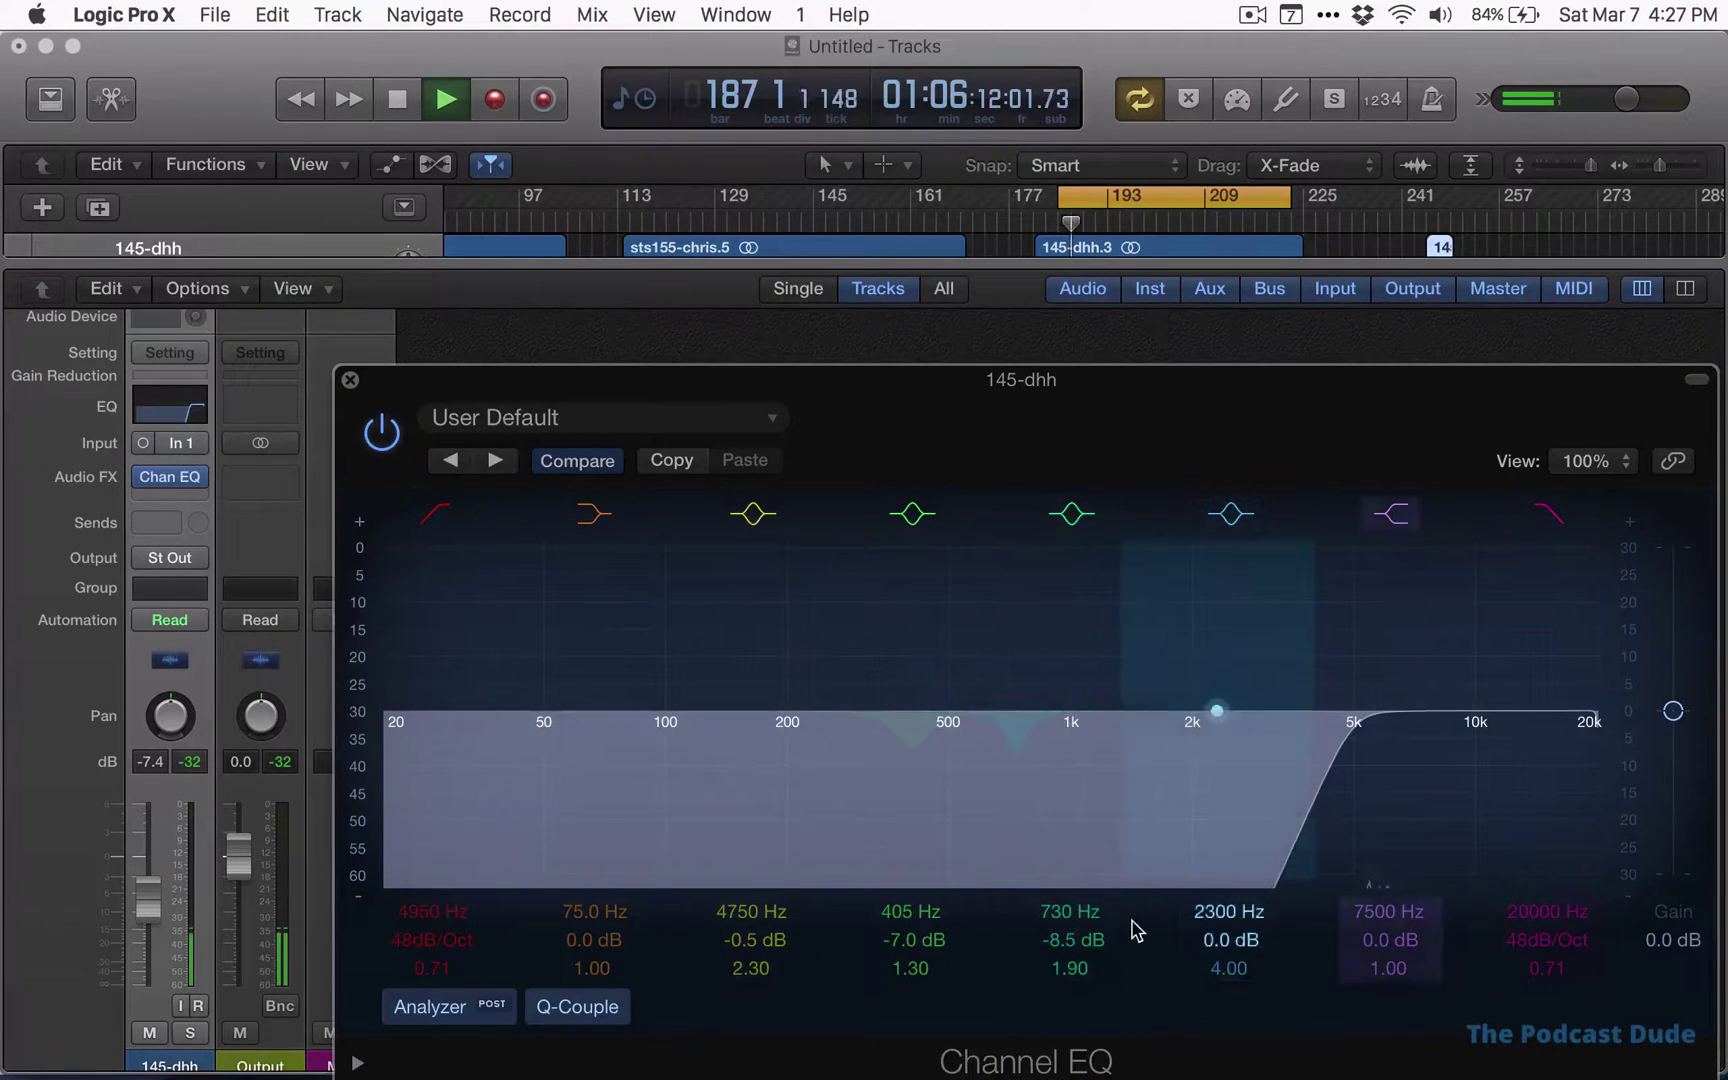
left_click_drag(455, 915, 455, 944)
left_click_drag(1425, 710, 1265, 681)
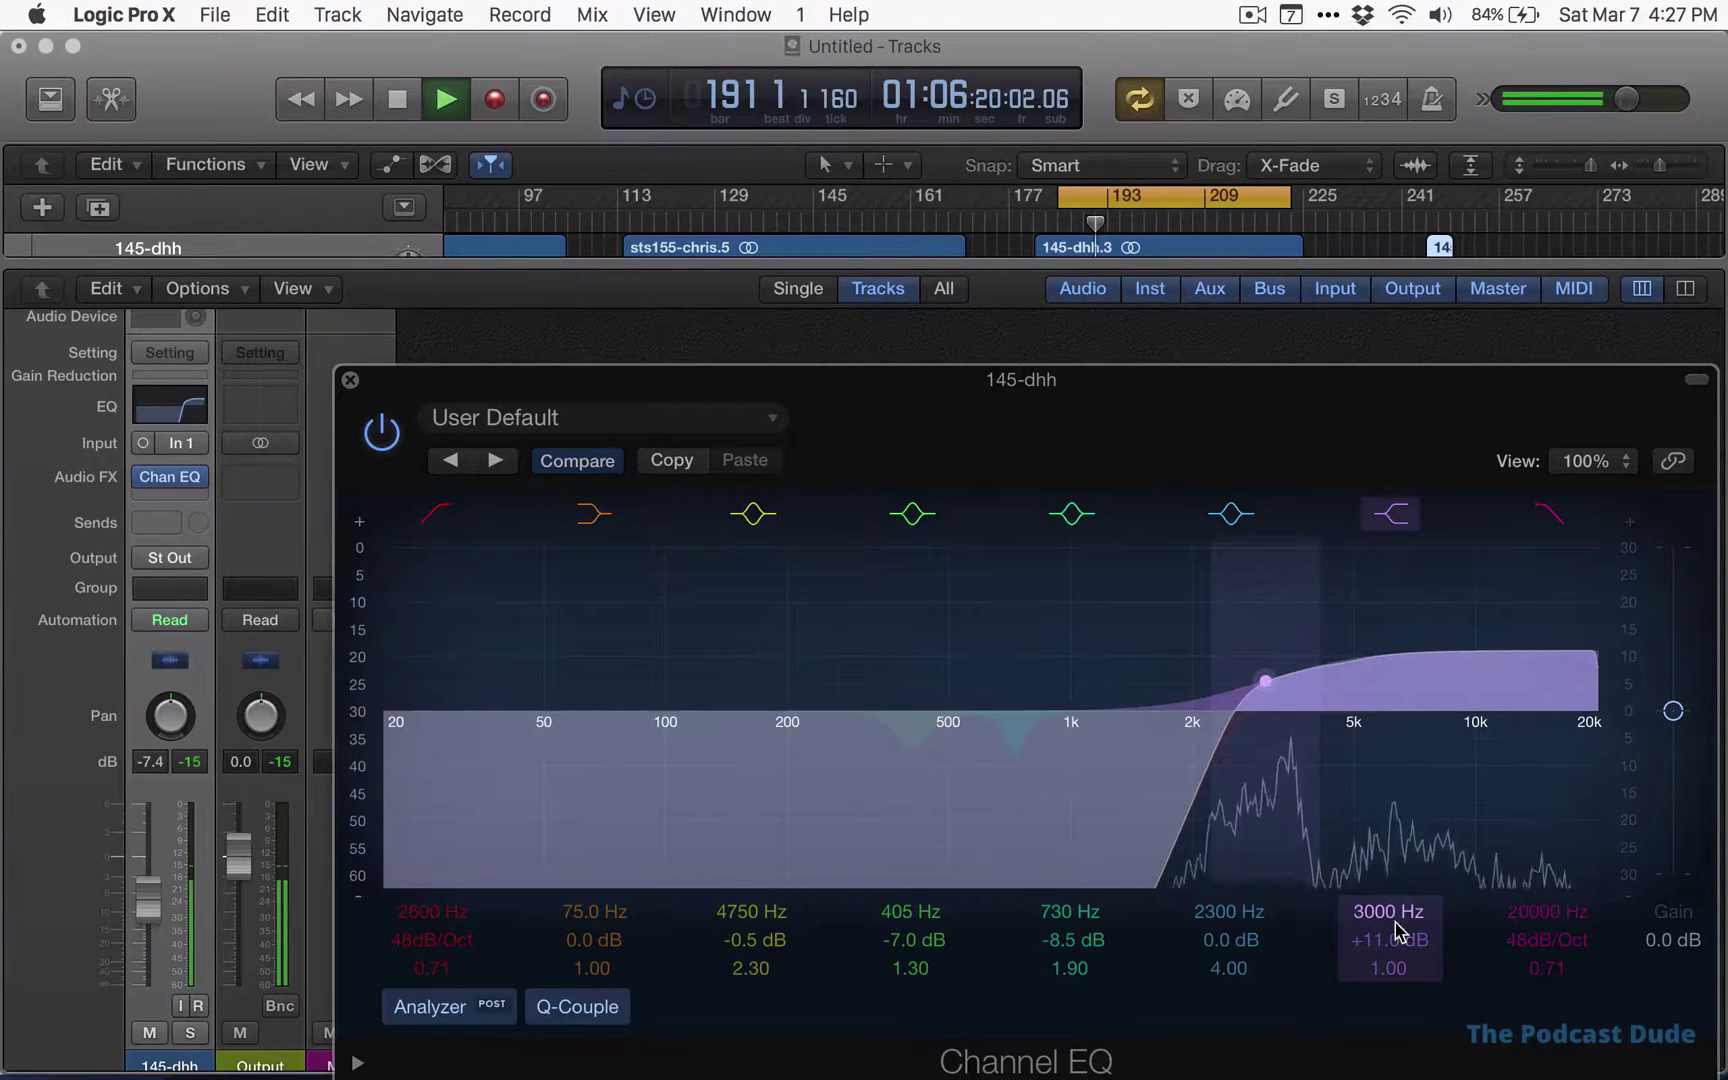
key("space")
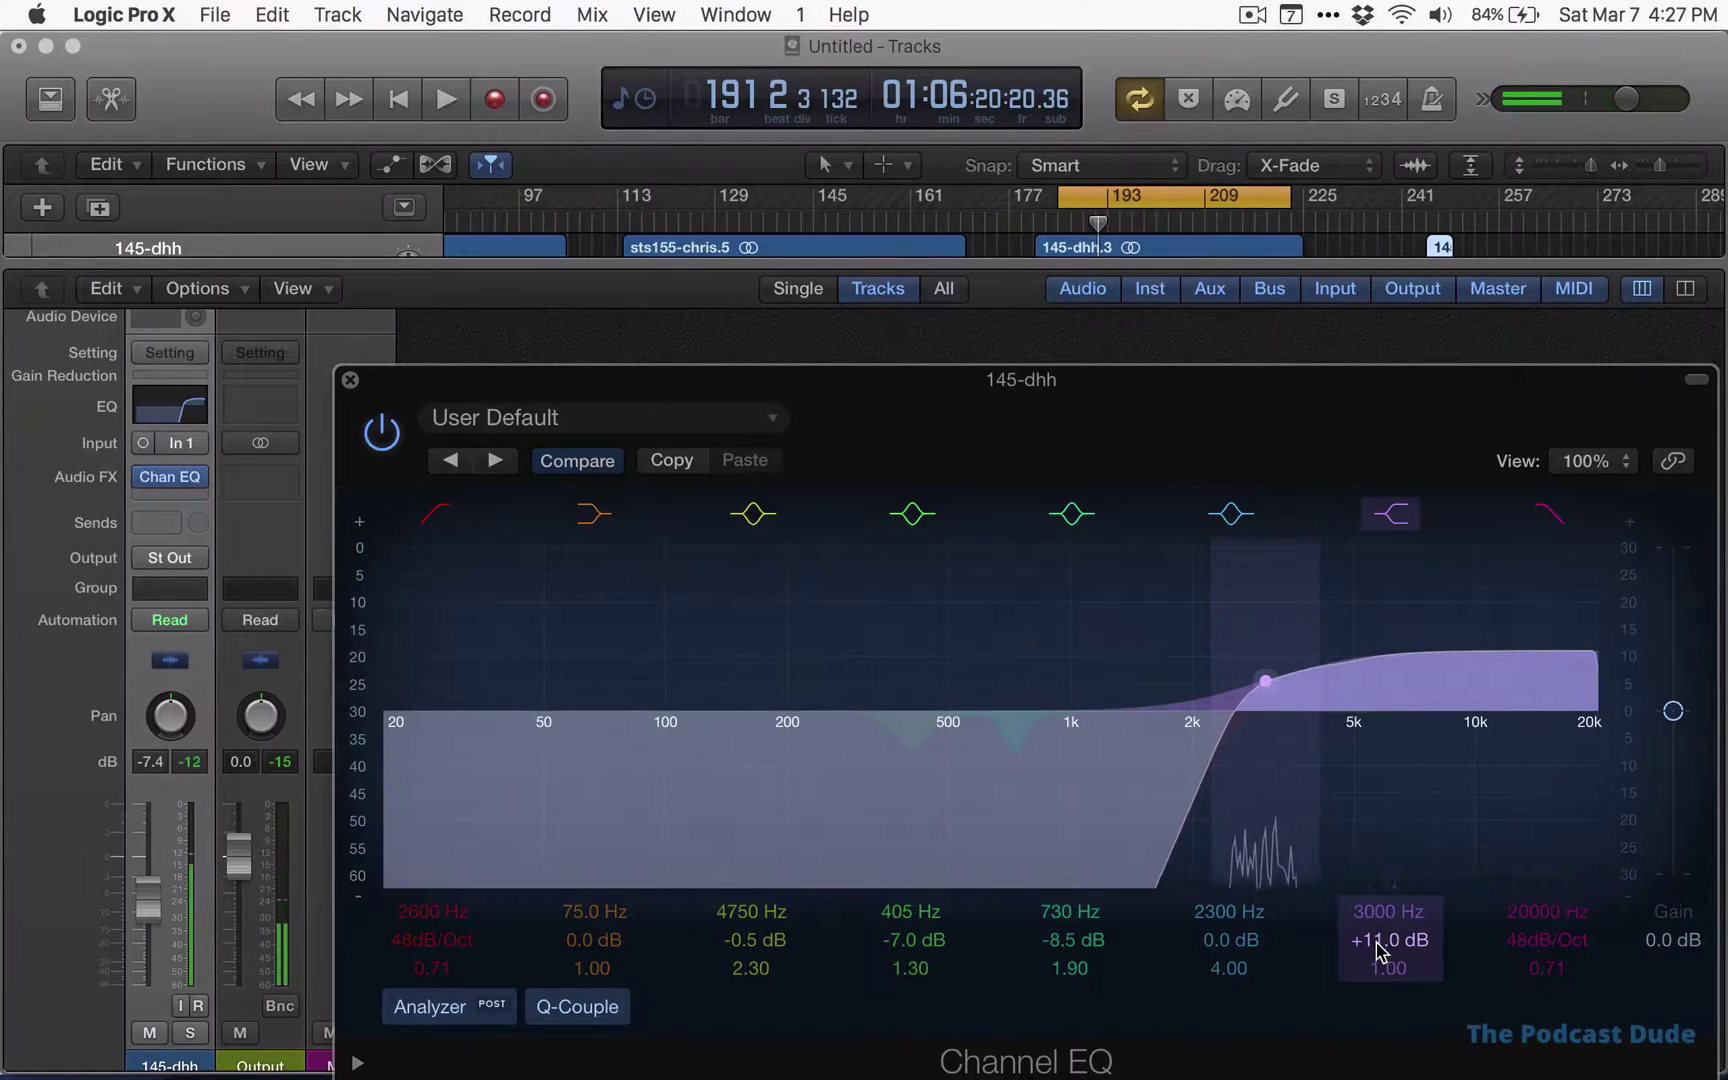
left_click_drag(1388, 945, 1388, 978)
key("space")
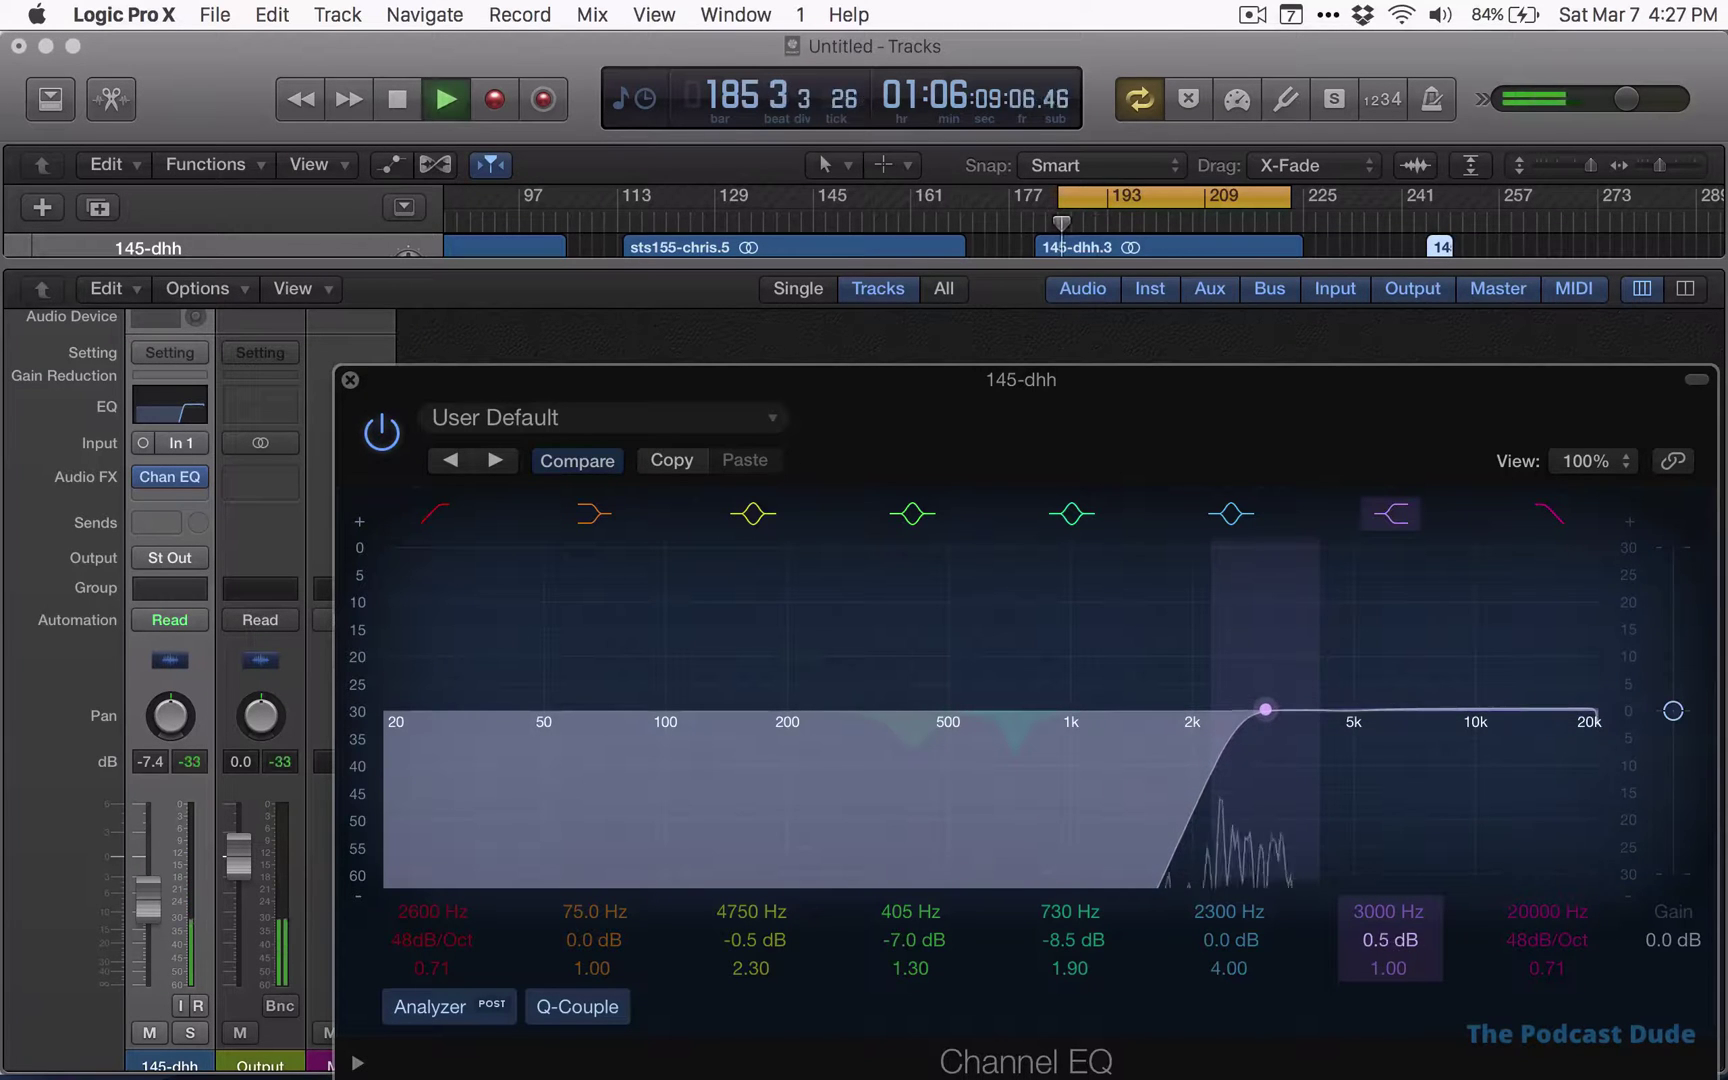
left_click_drag(428, 914, 428, 1050)
left_click_drag(1013, 365, 928, 187)
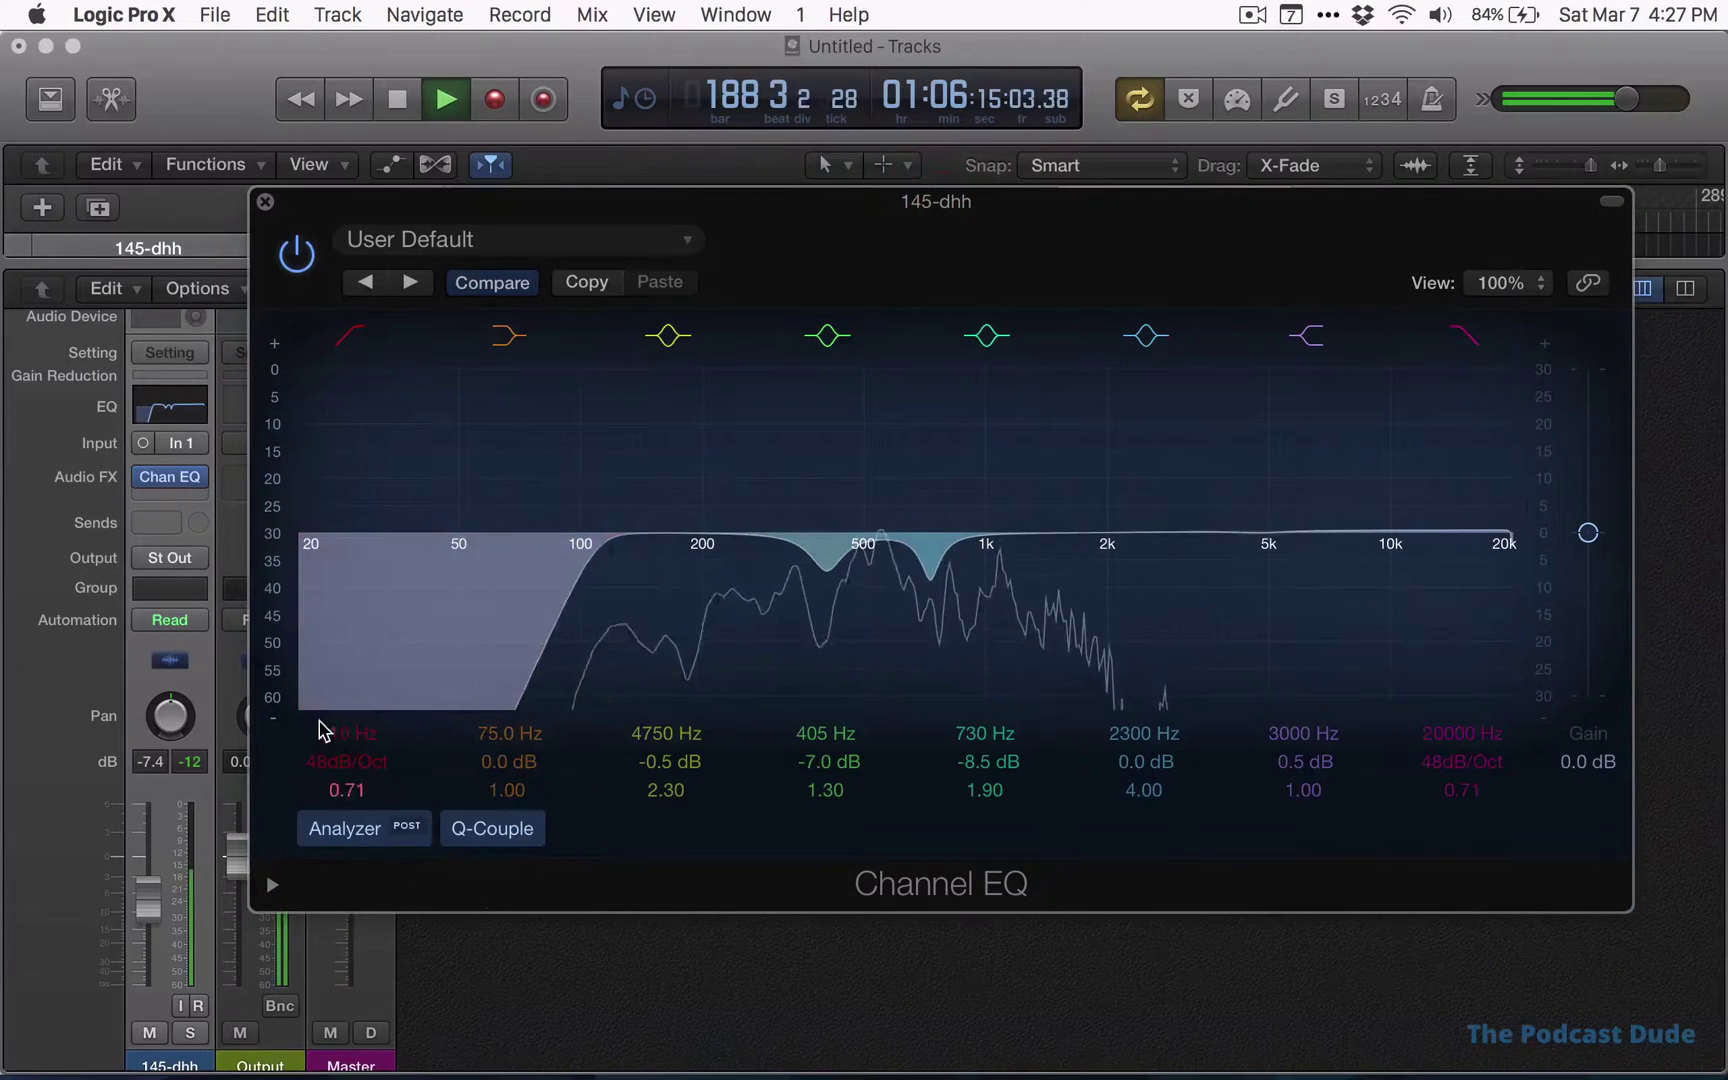
Drop the low cut to 71 Hz and enable a high cut near 10400 Hz, comparing it bypassed
left_click_drag(324, 757, 324, 803)
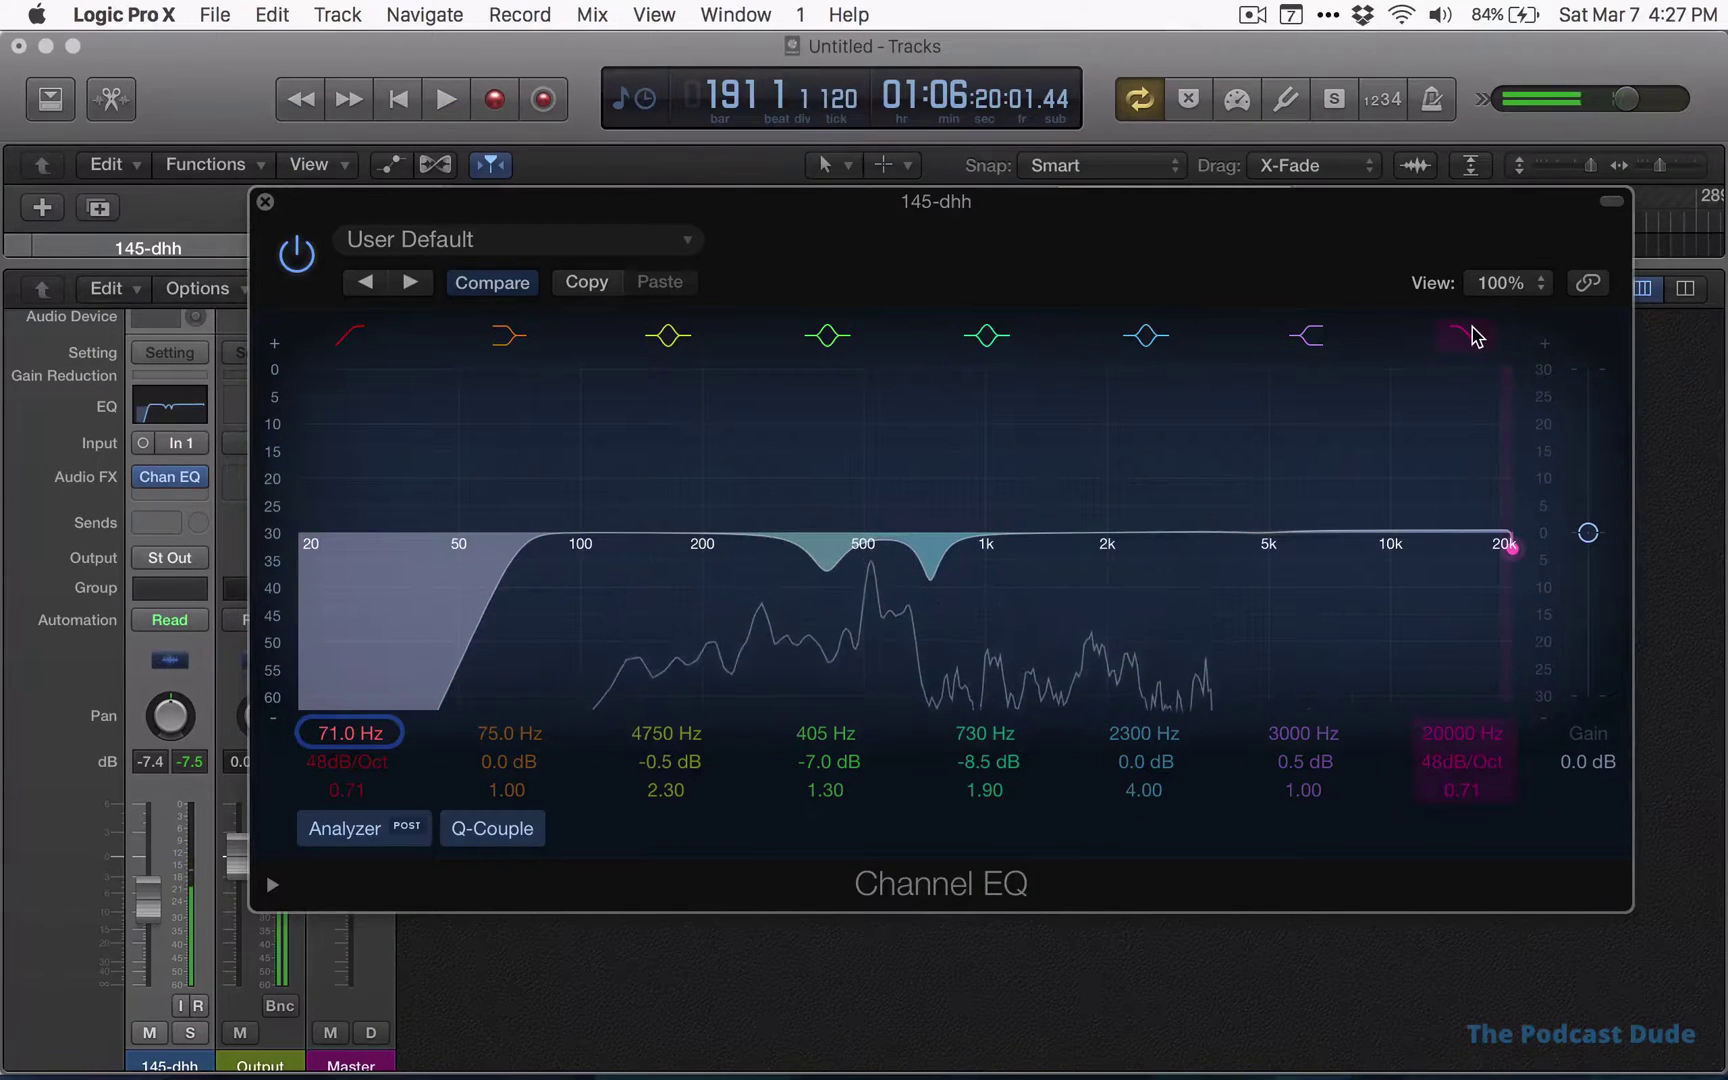
left_click(1465, 335)
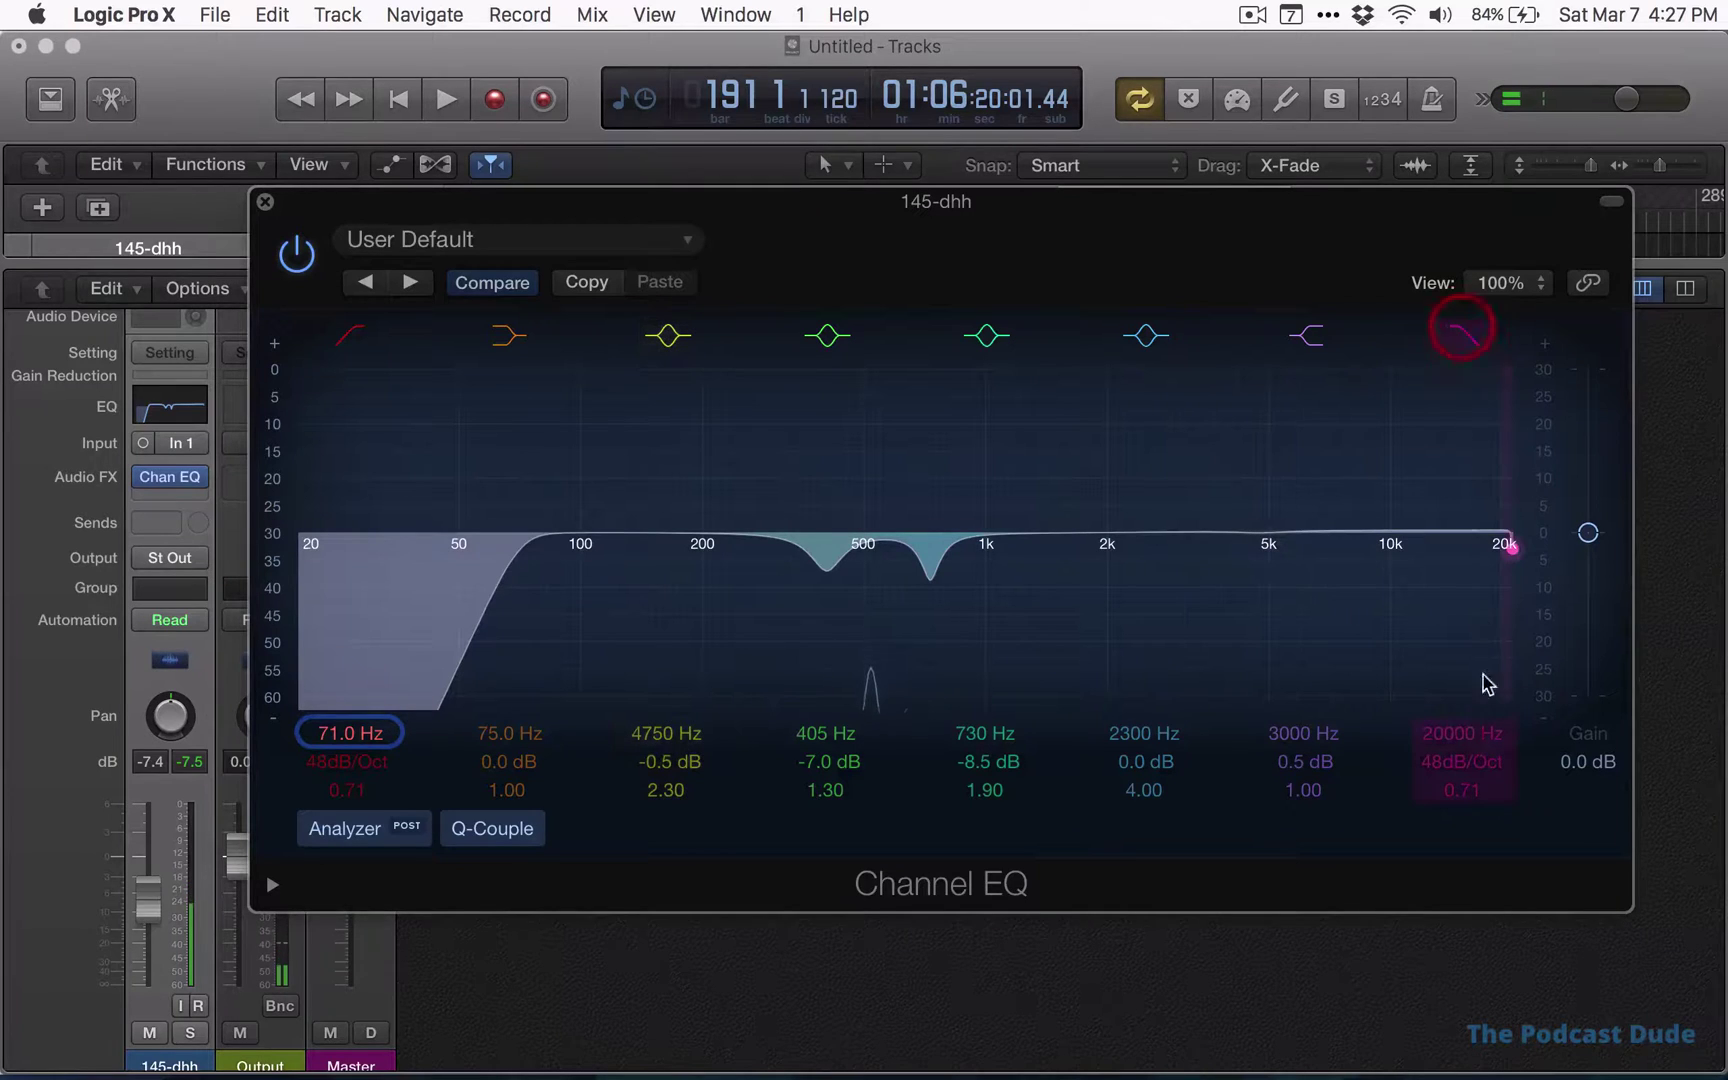
left_click_drag(1468, 738, 1462, 790)
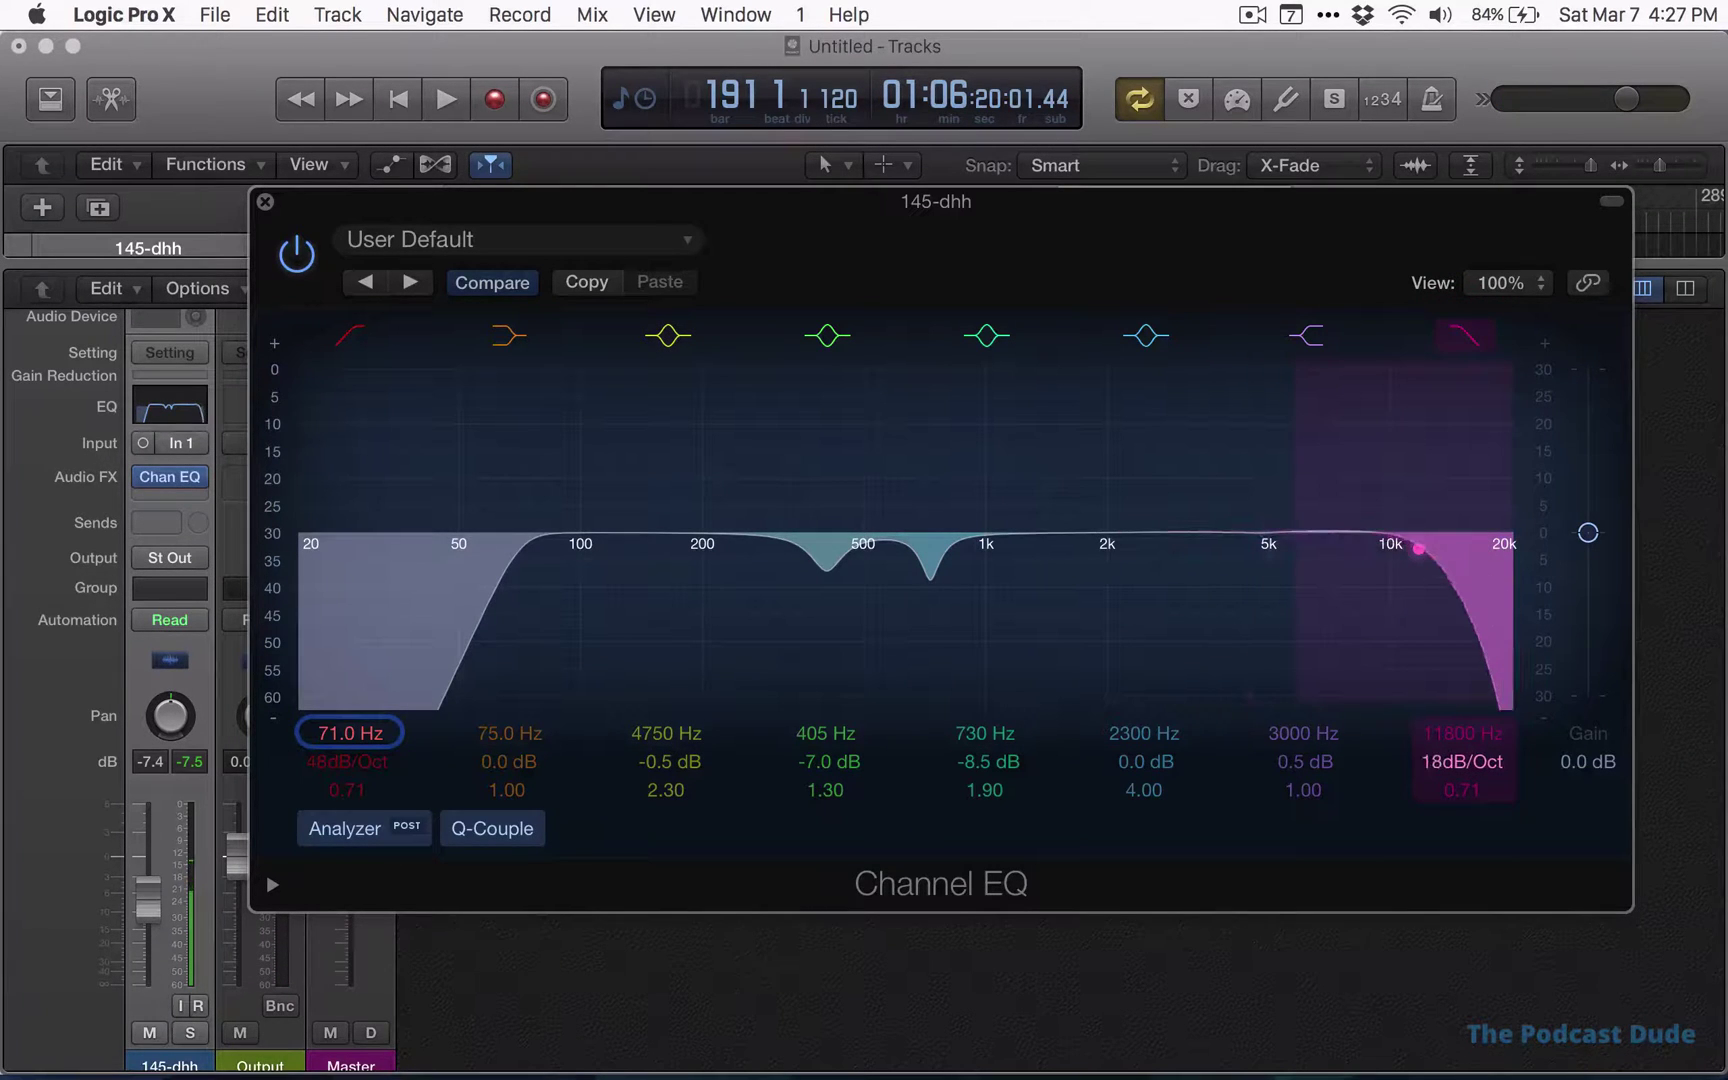
key("space")
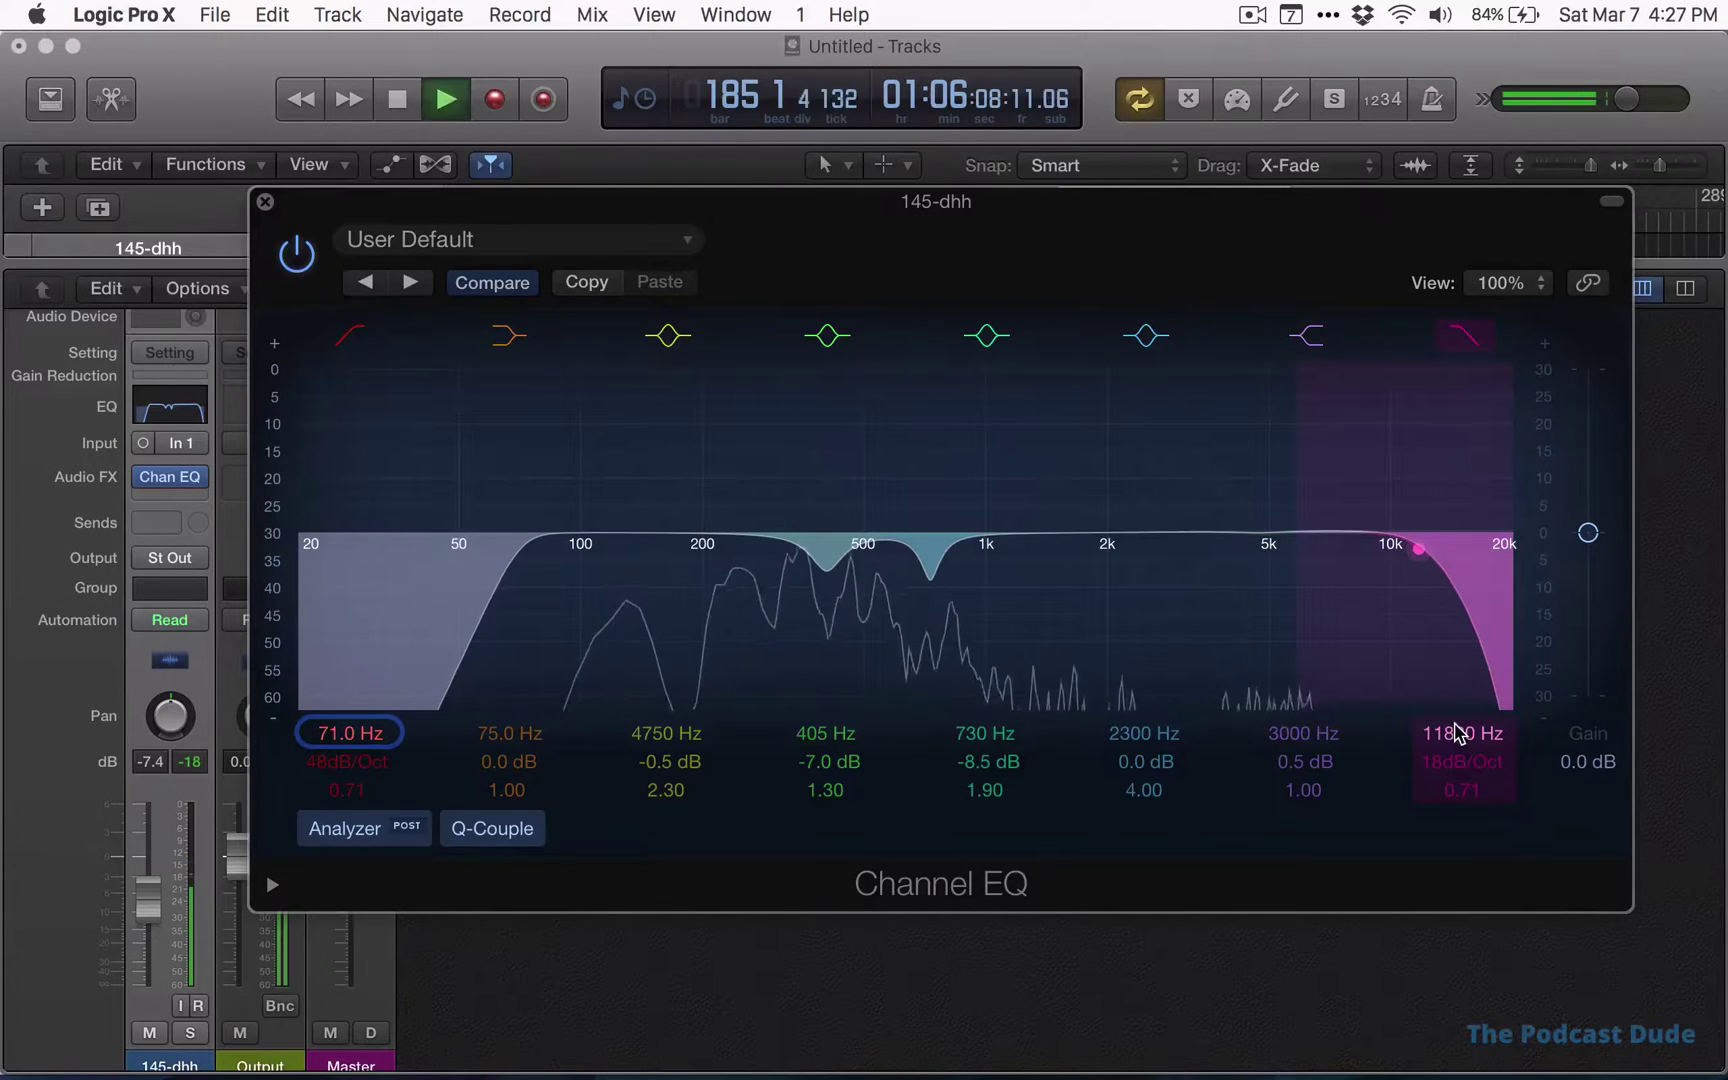
left_click_drag(1458, 733, 1462, 752)
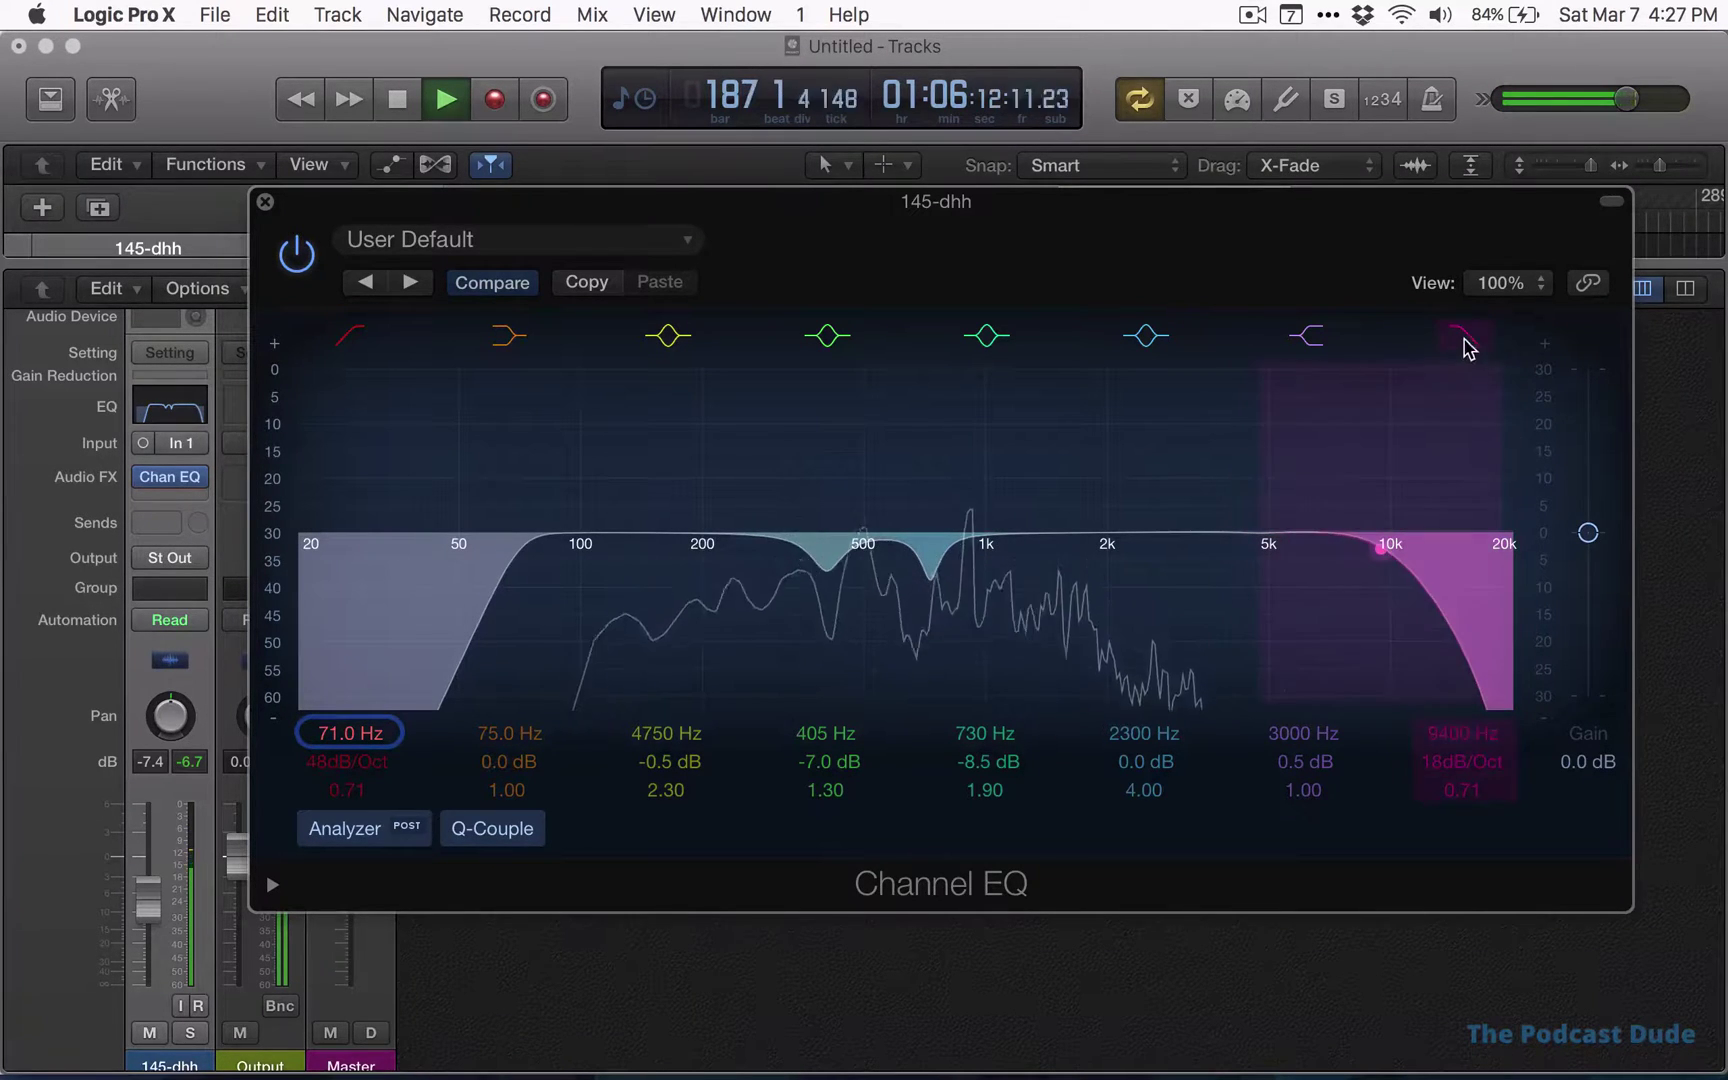
left_click(1463, 336)
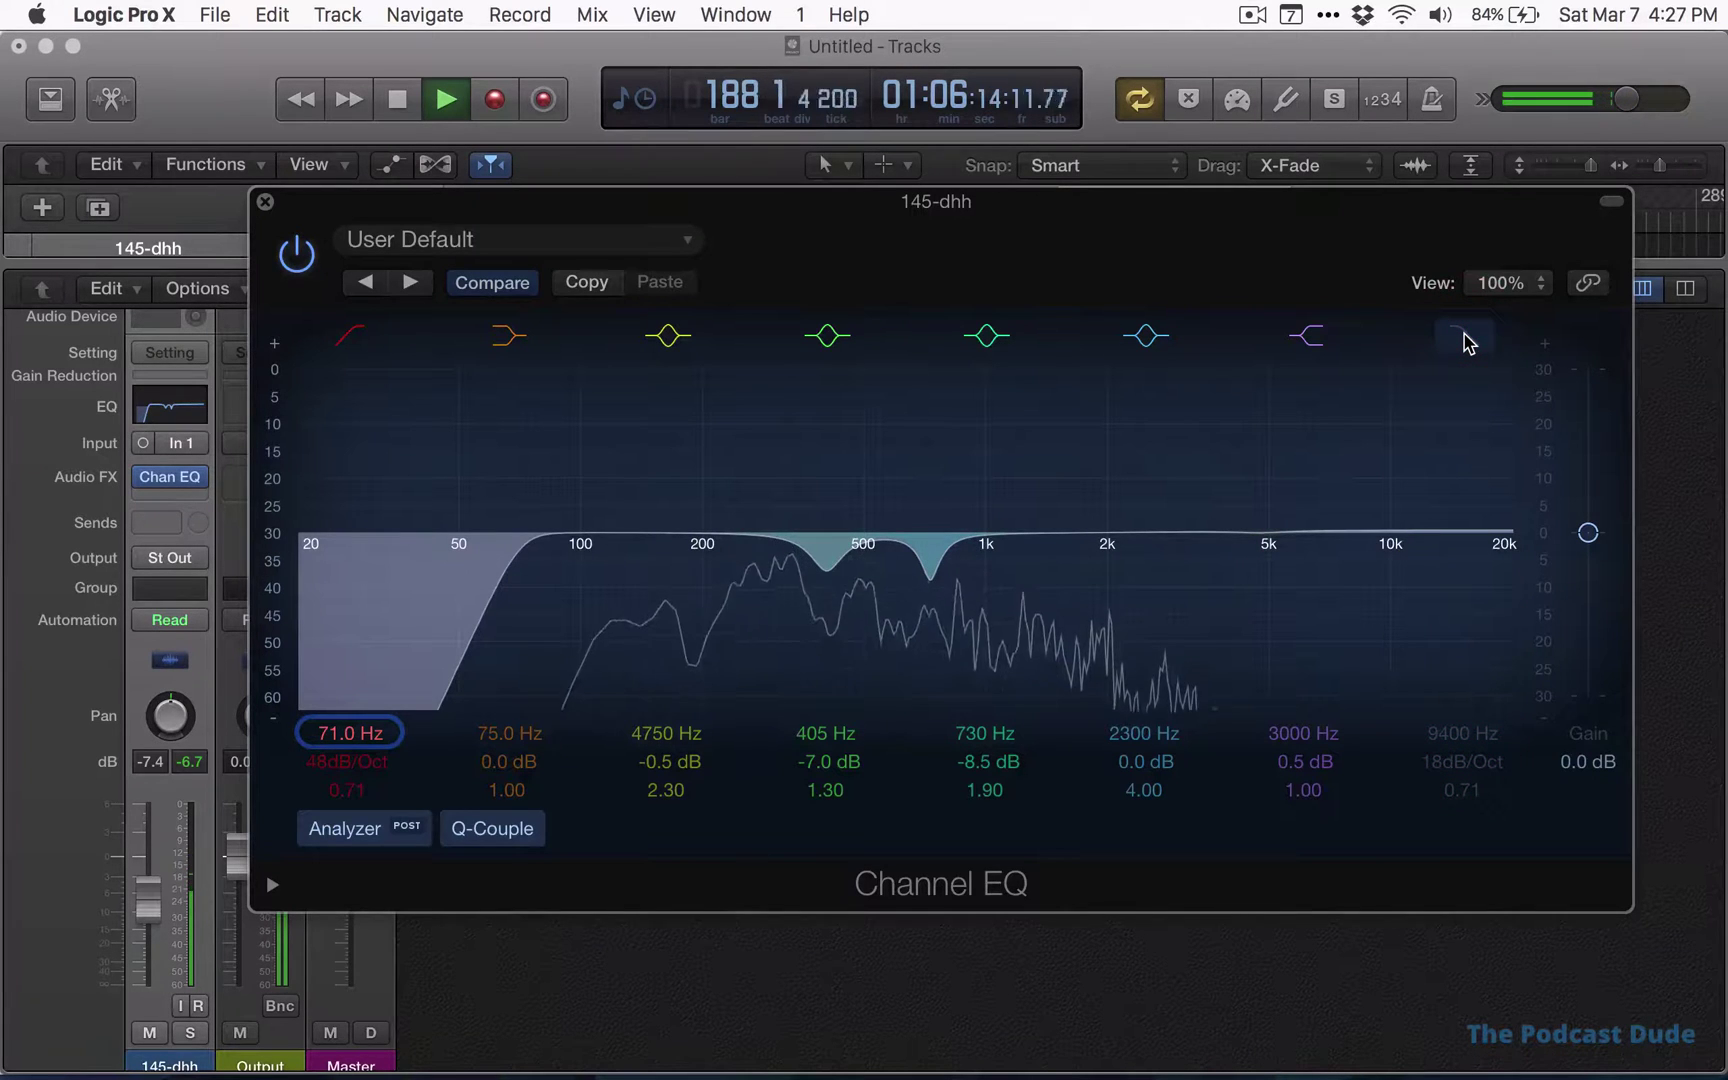
left_click(1463, 336)
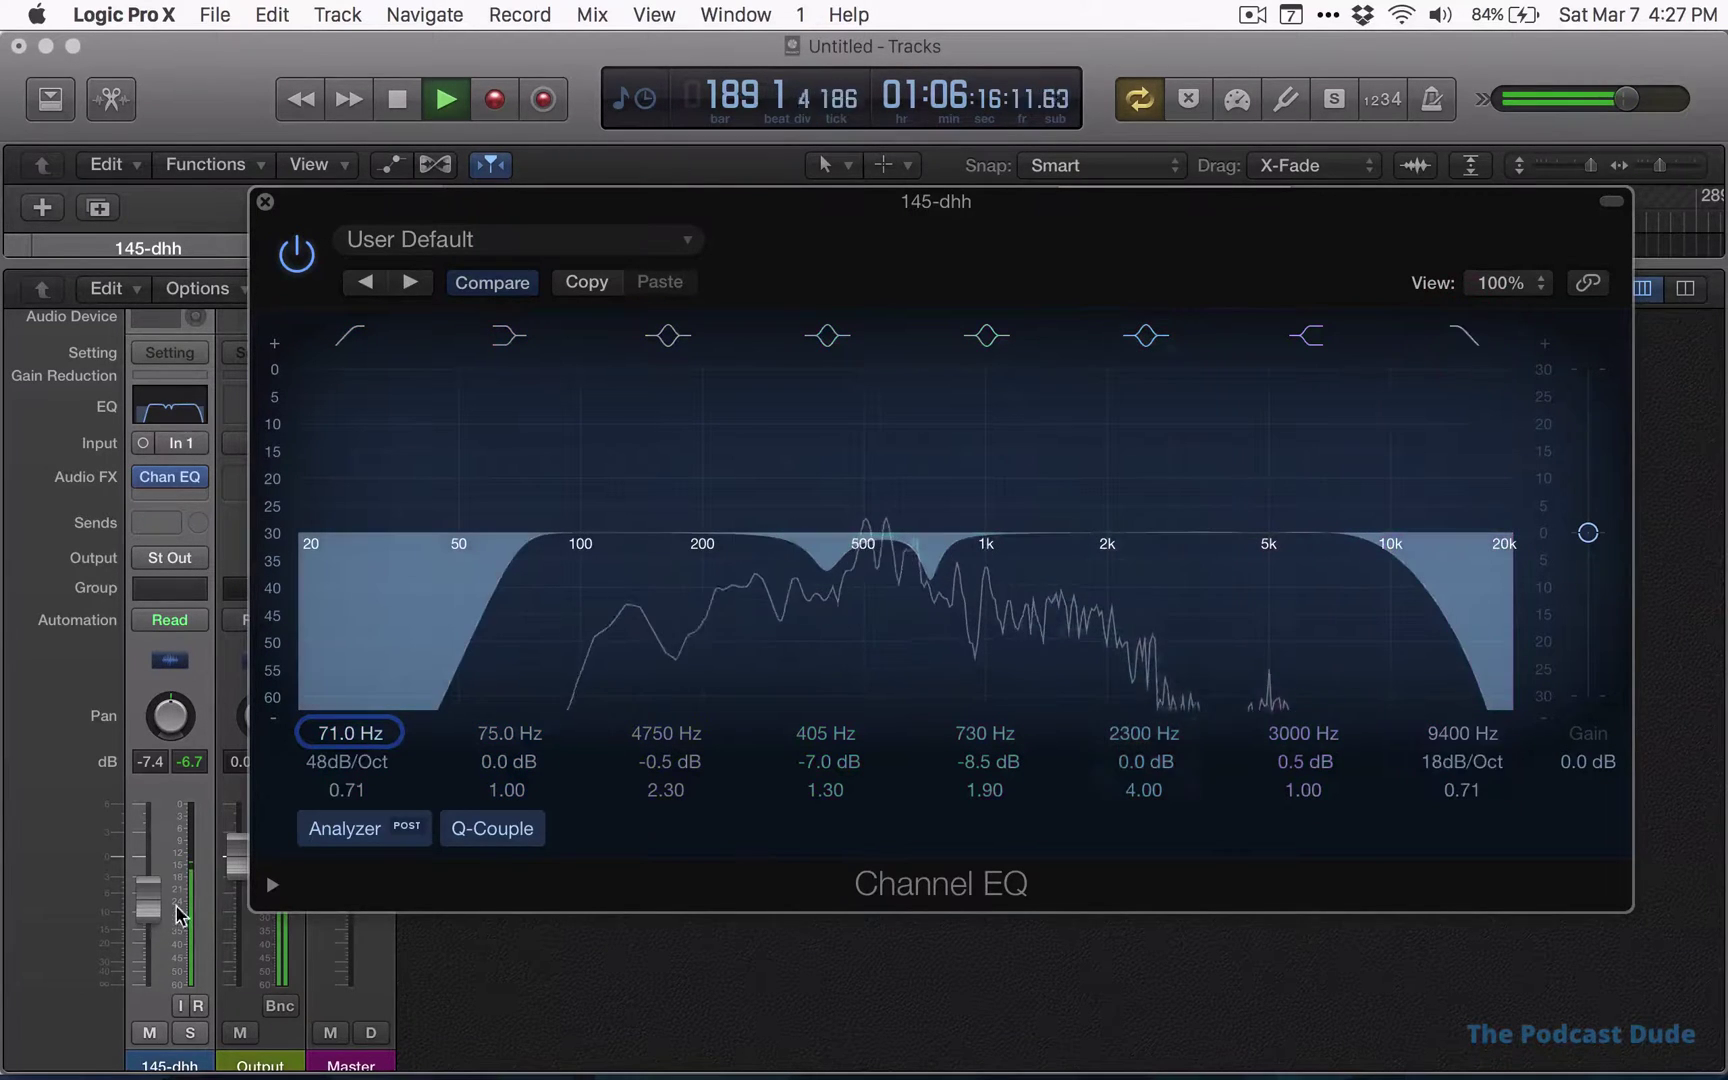
Raise the voice track to -4.9 dB and settle the high cut at 10000 Hz, 18 dB/Oct
left_click_drag(150, 903, 145, 880)
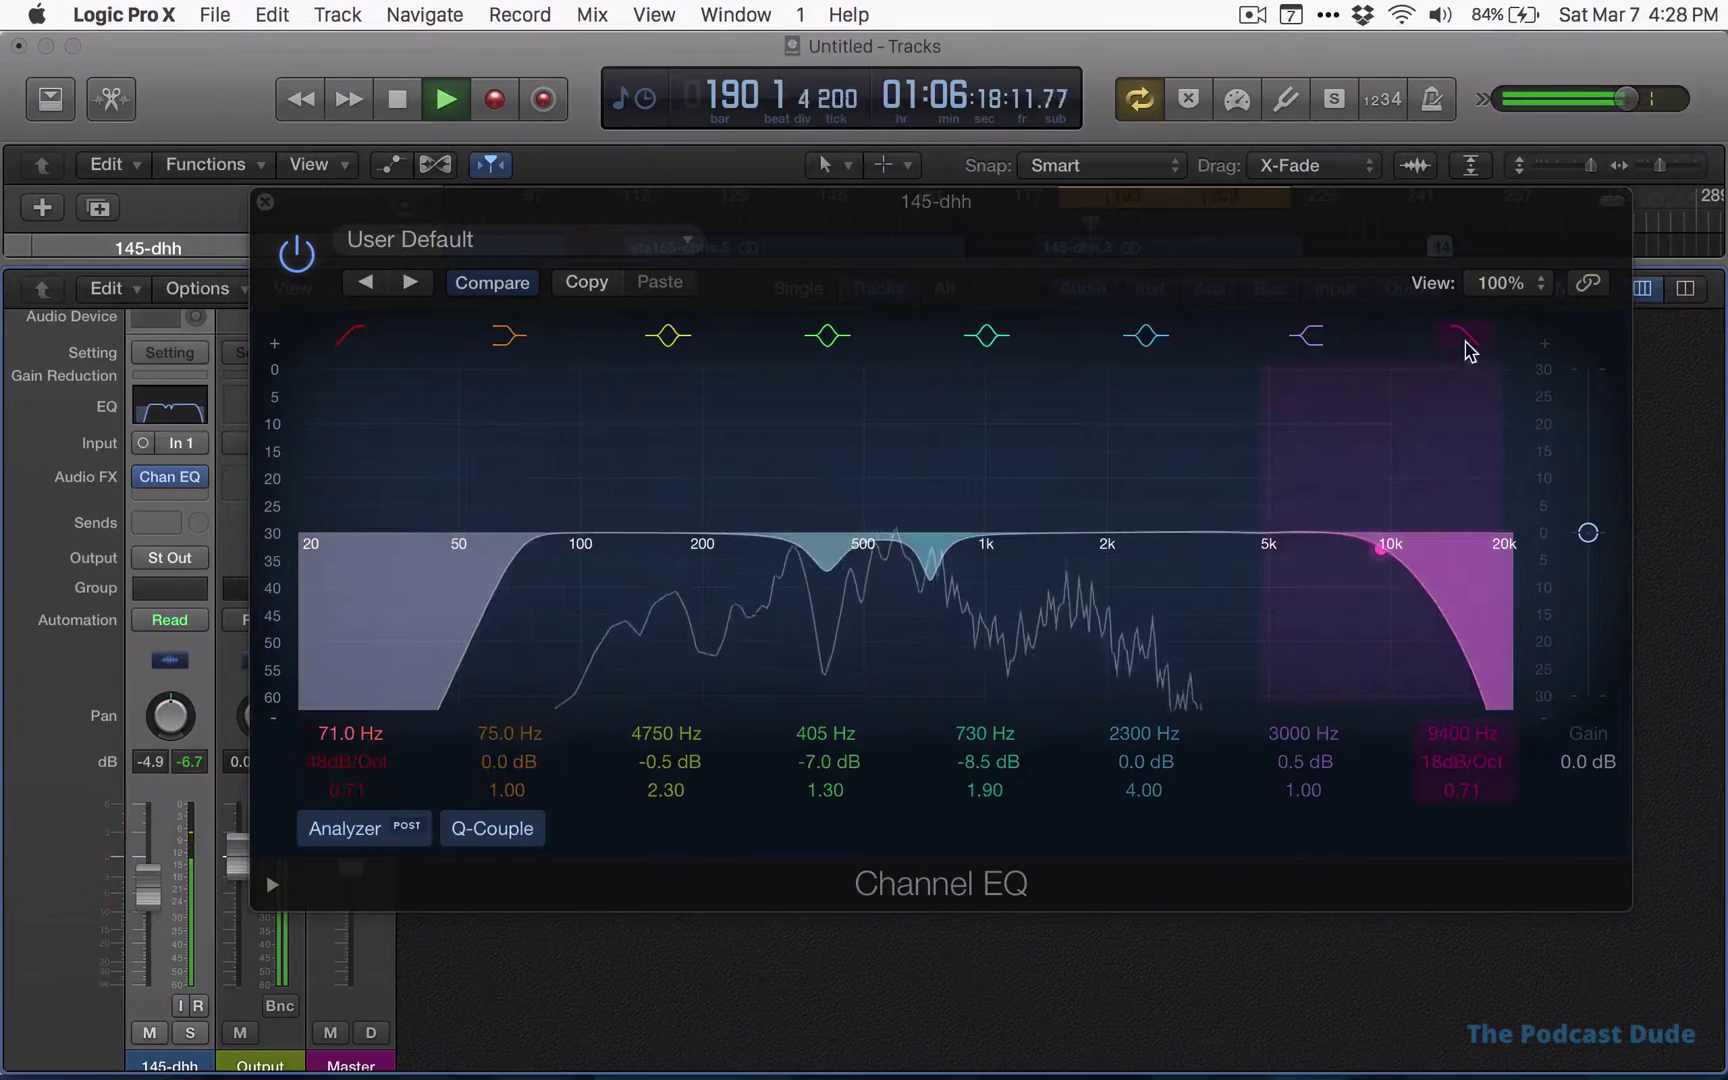
mouse_move(1458, 727)
left_mouse_down()
mouse_move(1458, 660)
mouse_move(1458, 715)
left_mouse_up()
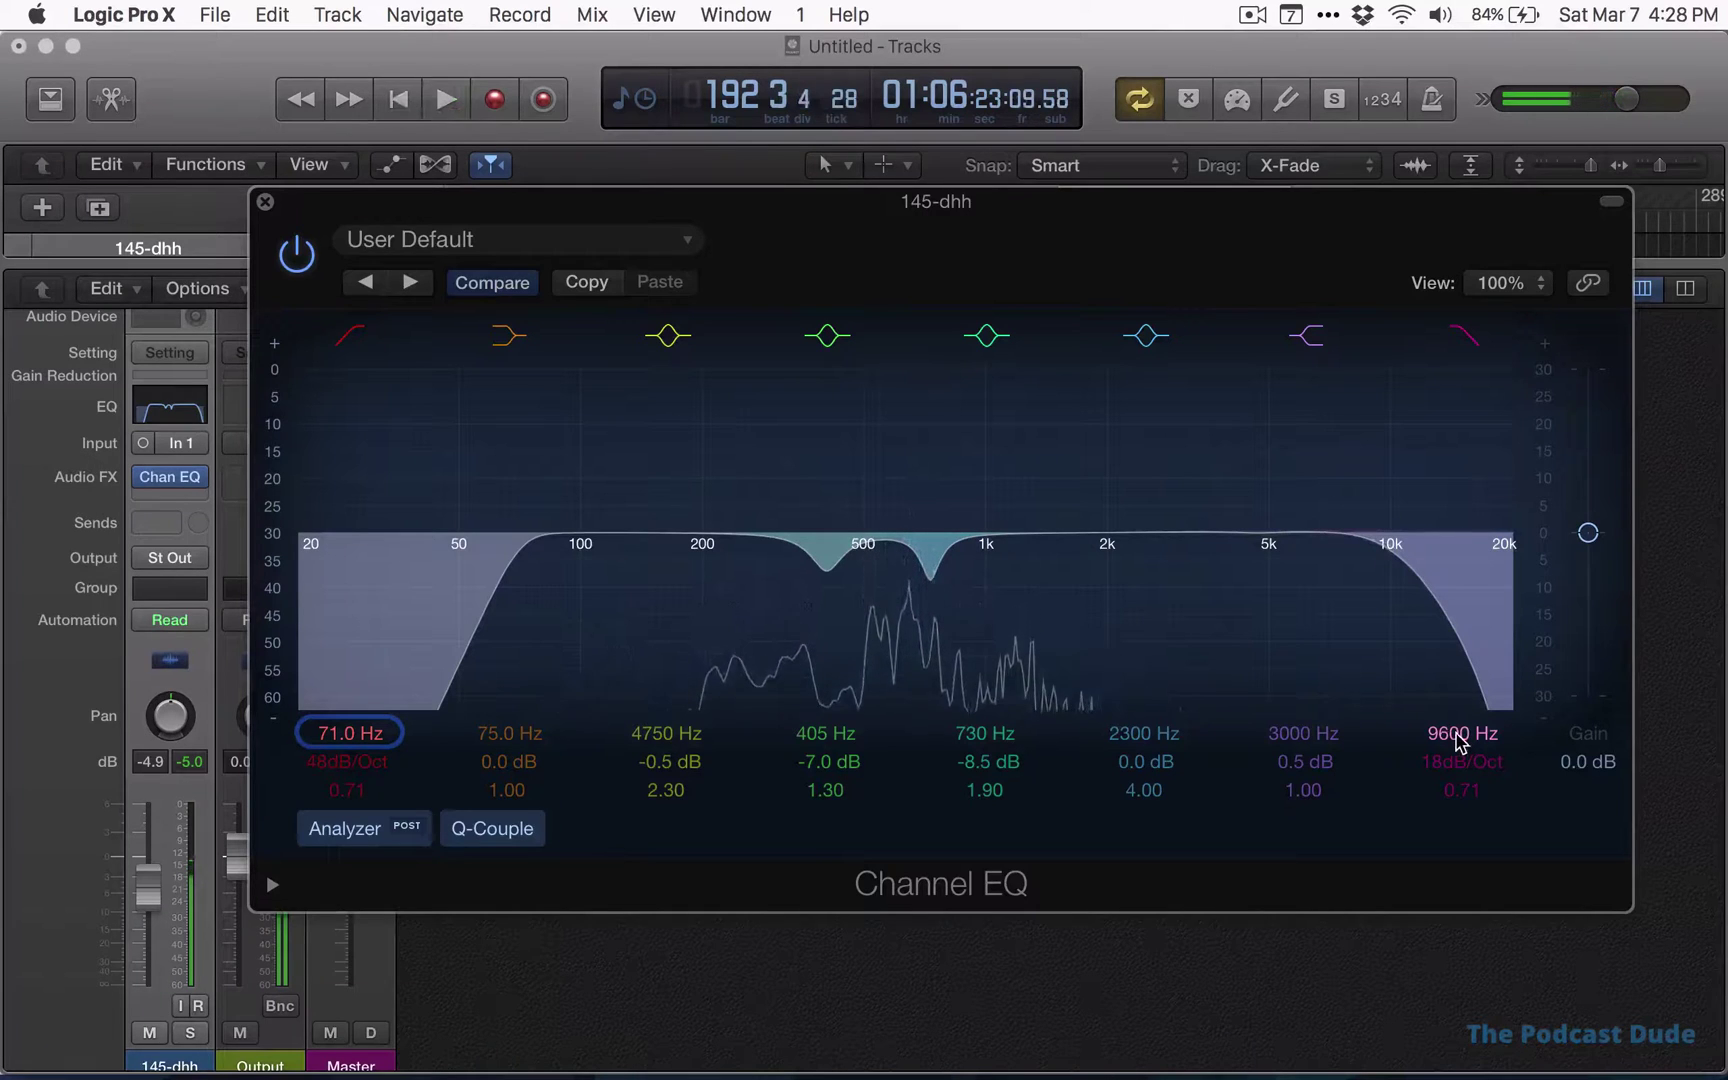
key("space")
mouse_move(1460, 740)
left_mouse_down()
mouse_move(1460, 700)
mouse_move(1462, 753)
left_mouse_up()
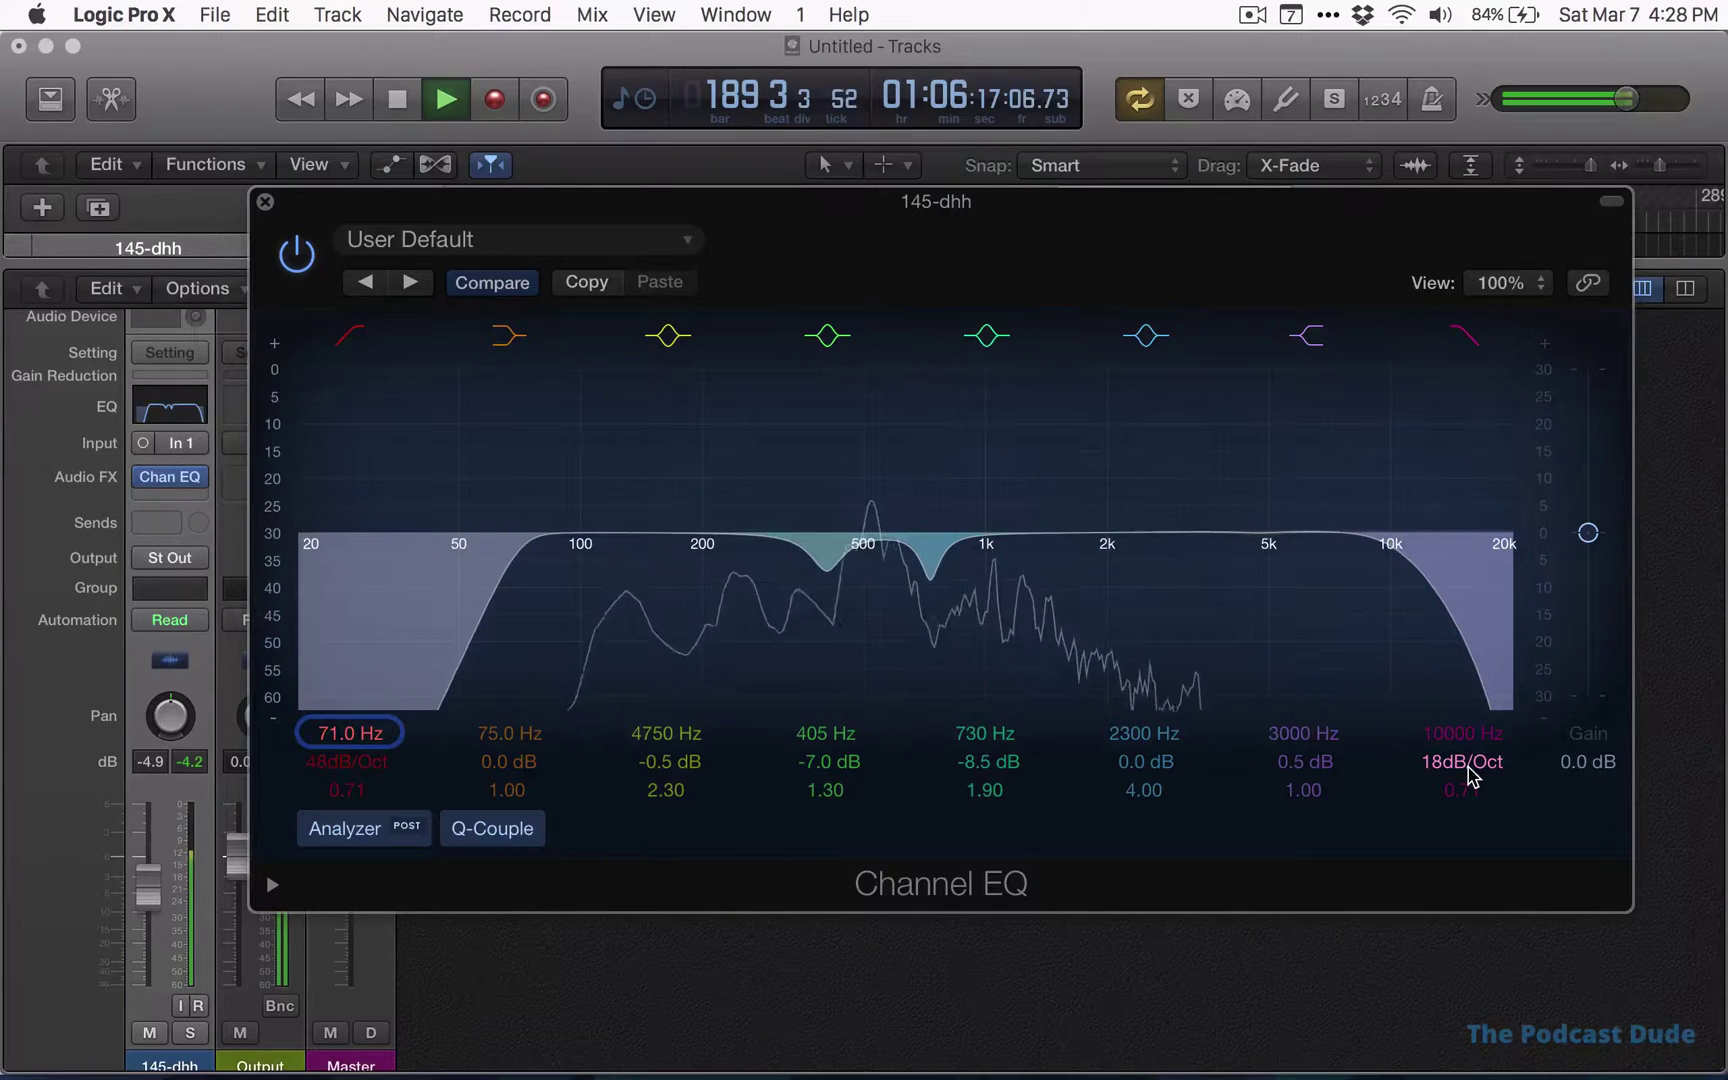
key("space")
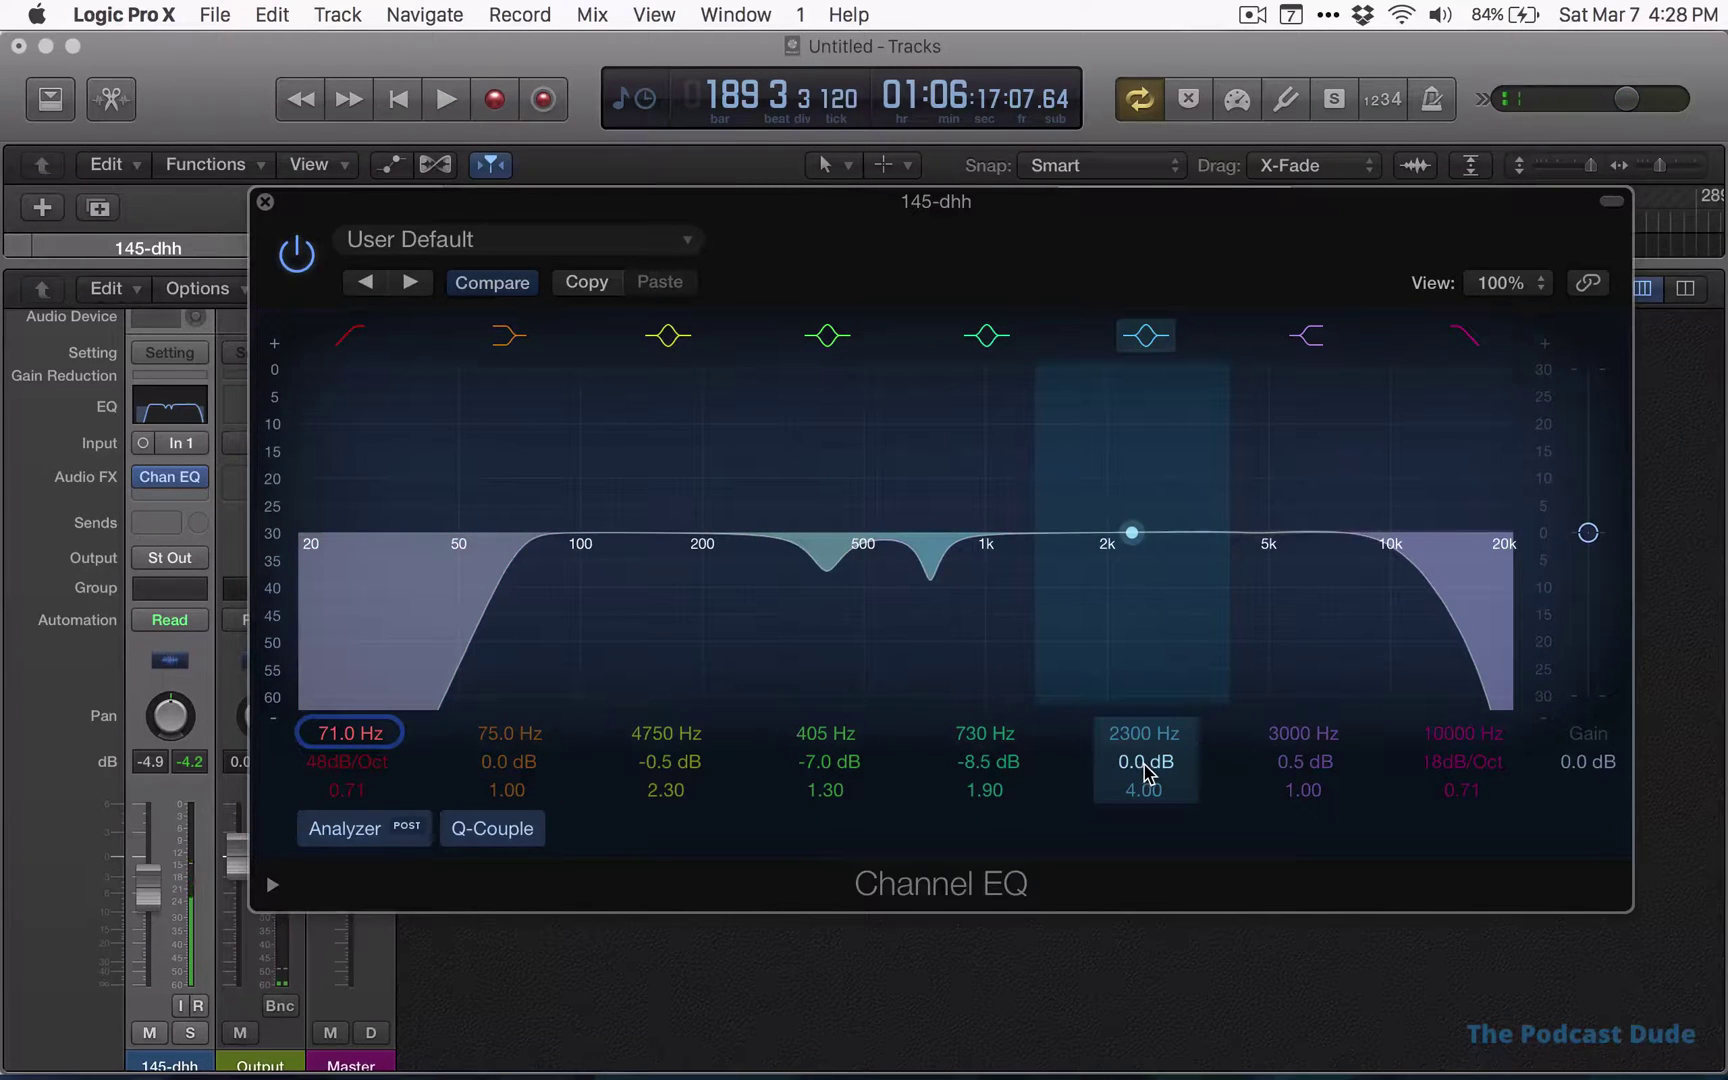
Boost and narrow band 6, sweep it to 2350 Hz, then cut it to -10 dB at Q 4.30
left_click_drag(1146, 770, 1138, 742)
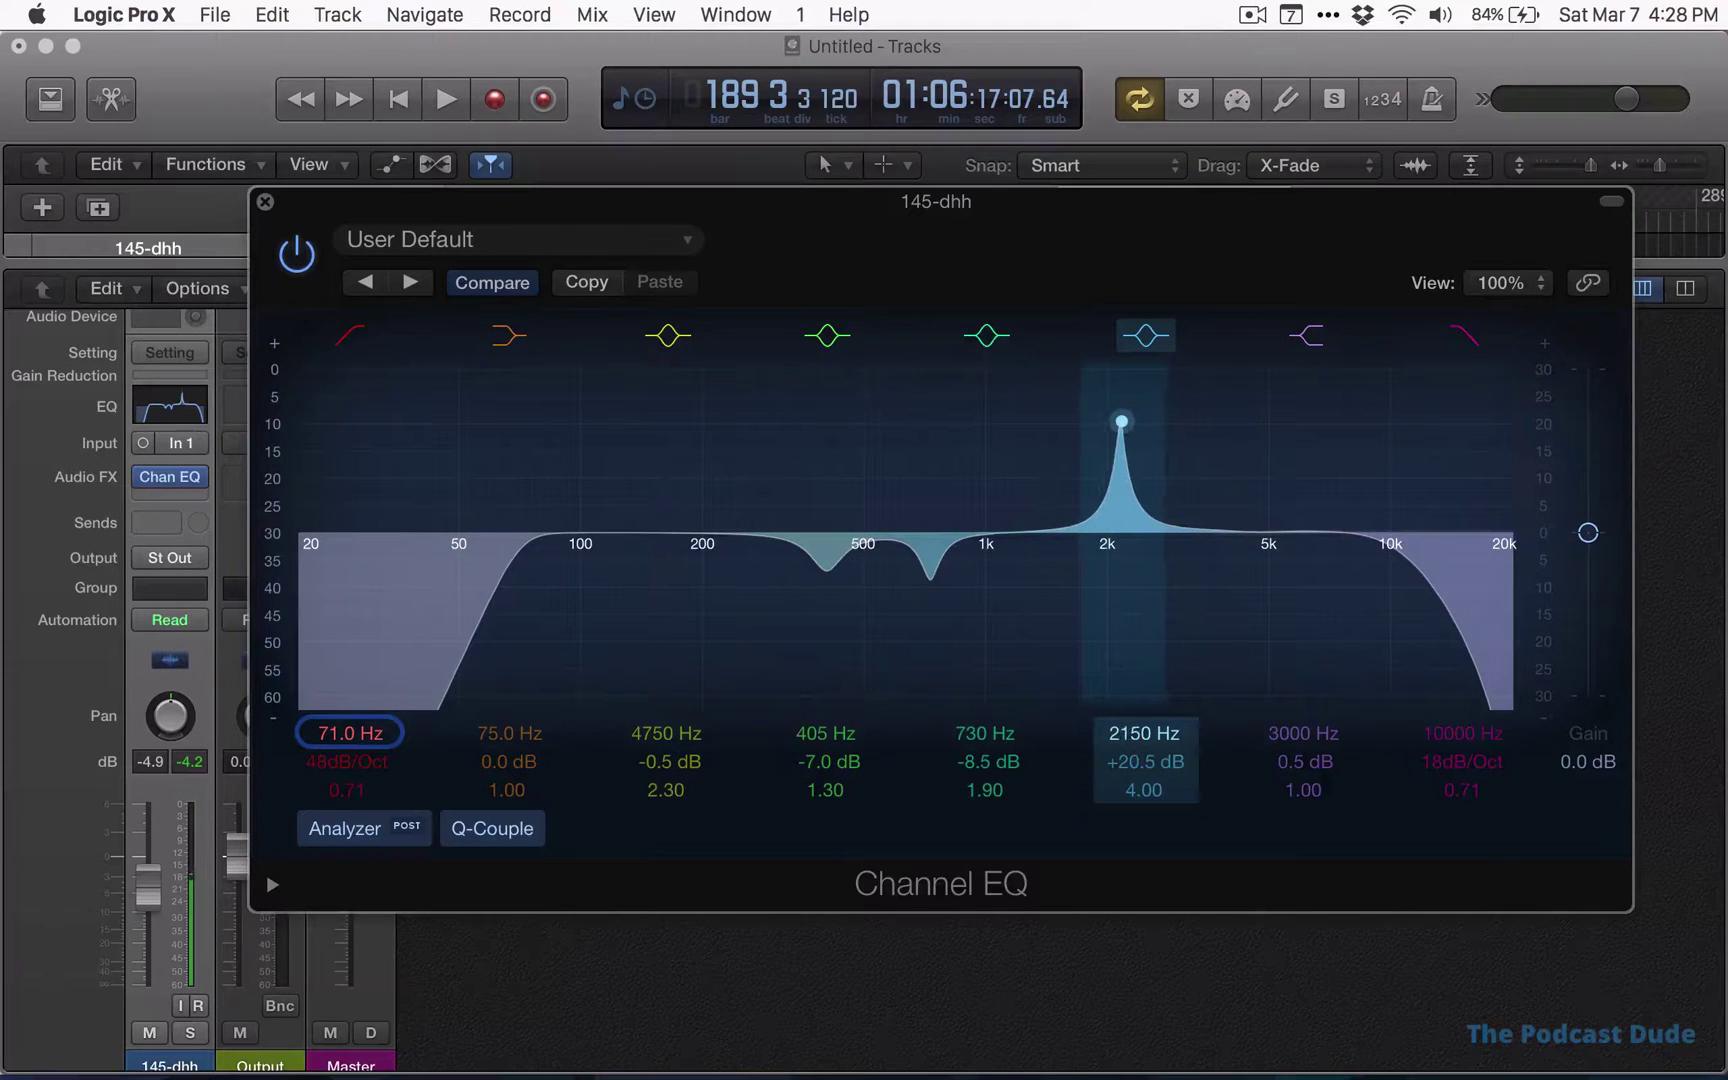
left_click_drag(1137, 793, 1143, 788)
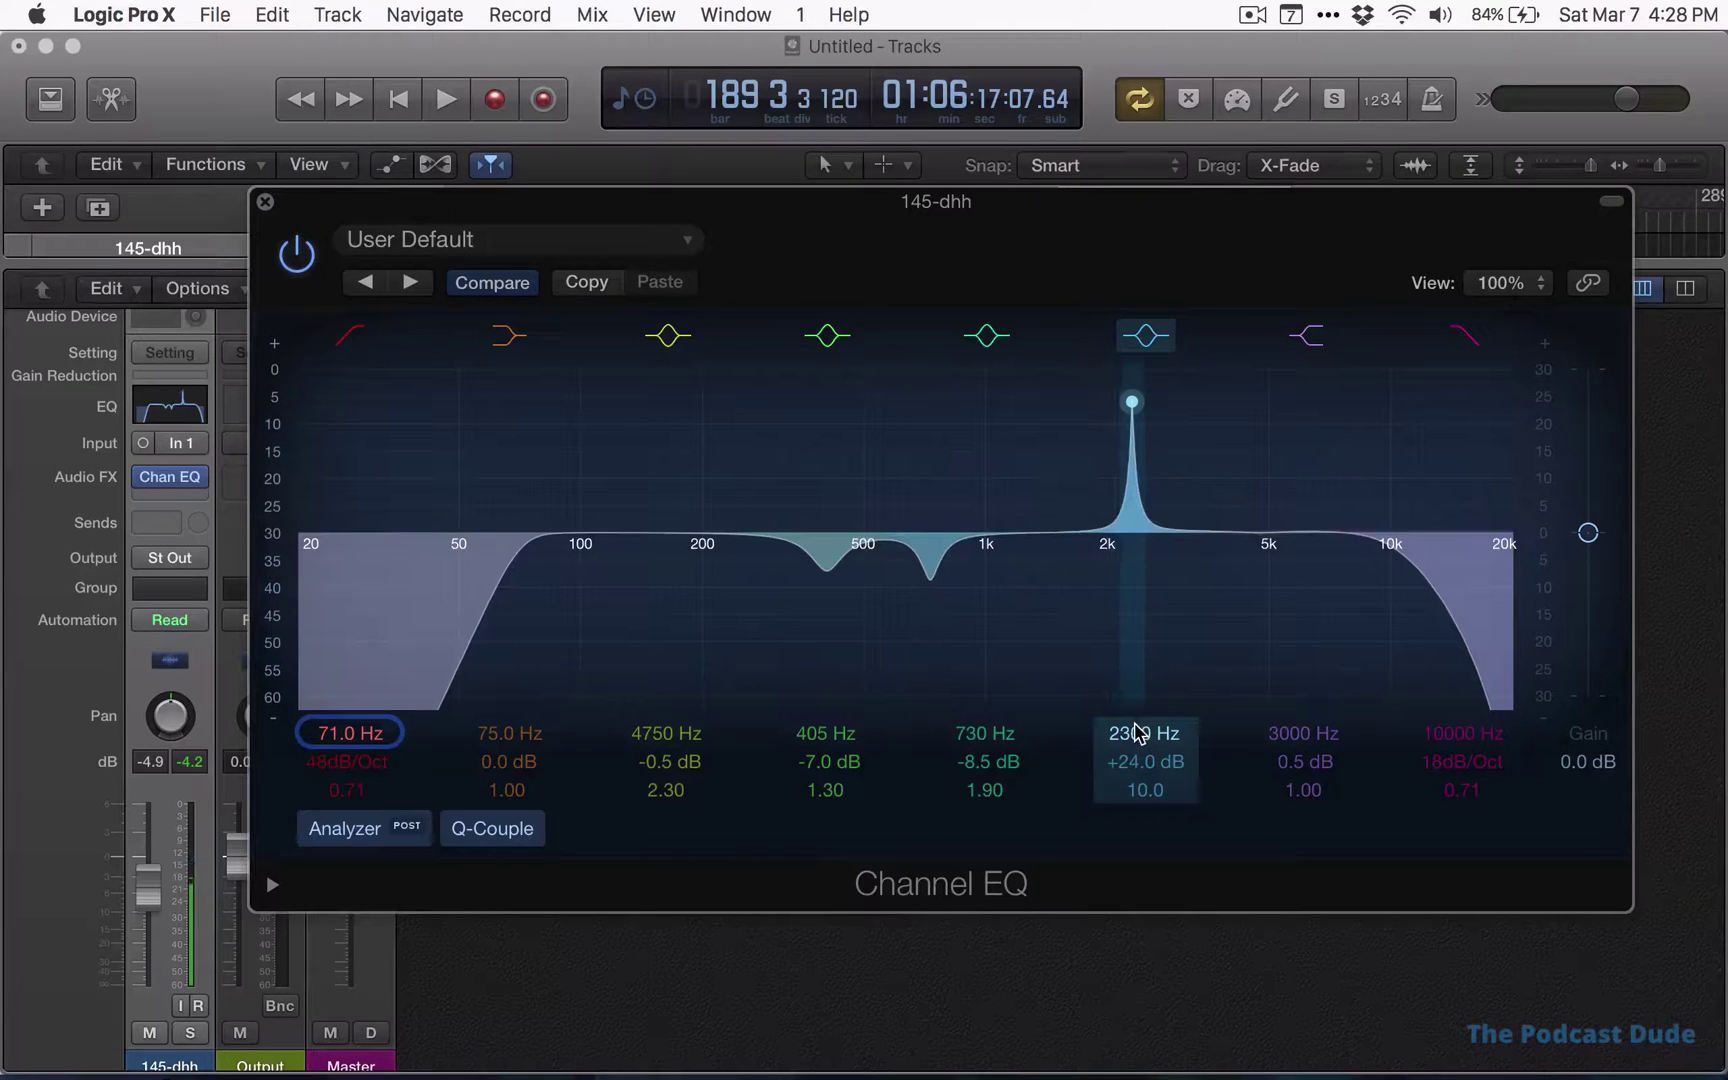
key("space")
left_click_drag(1140, 733, 1140, 738)
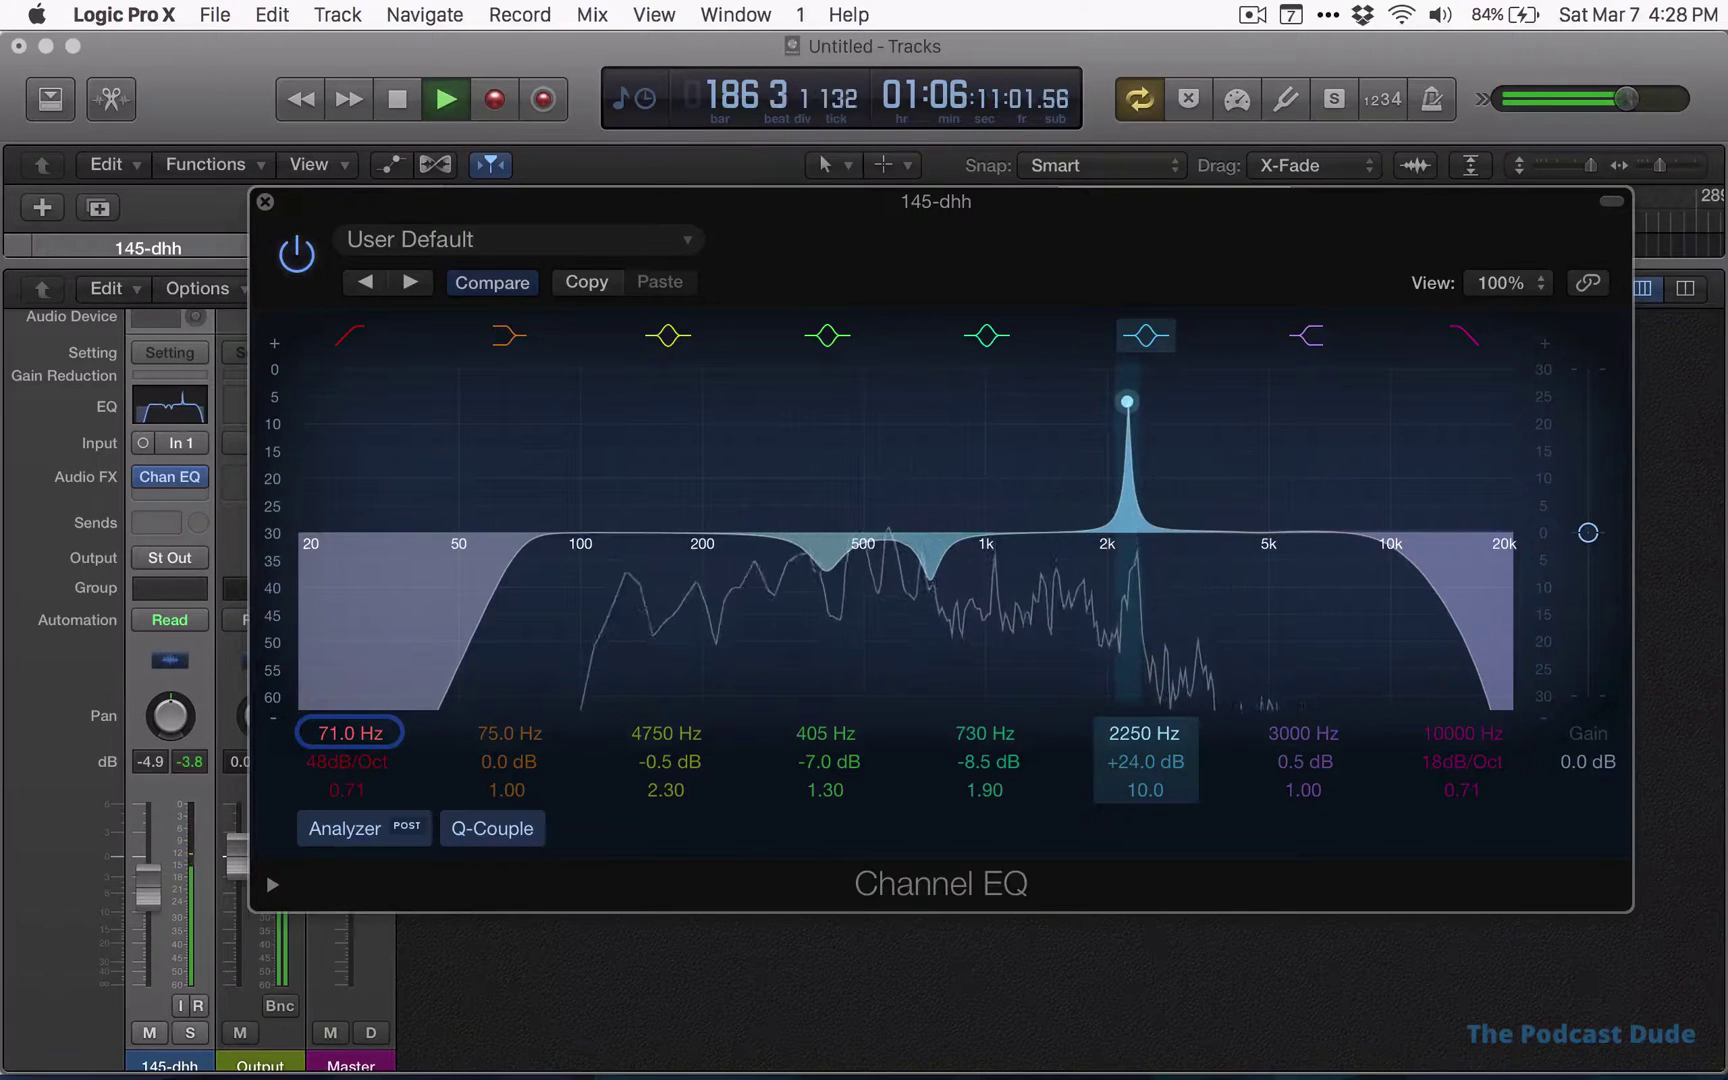
left_click_drag(1127, 401, 1134, 401)
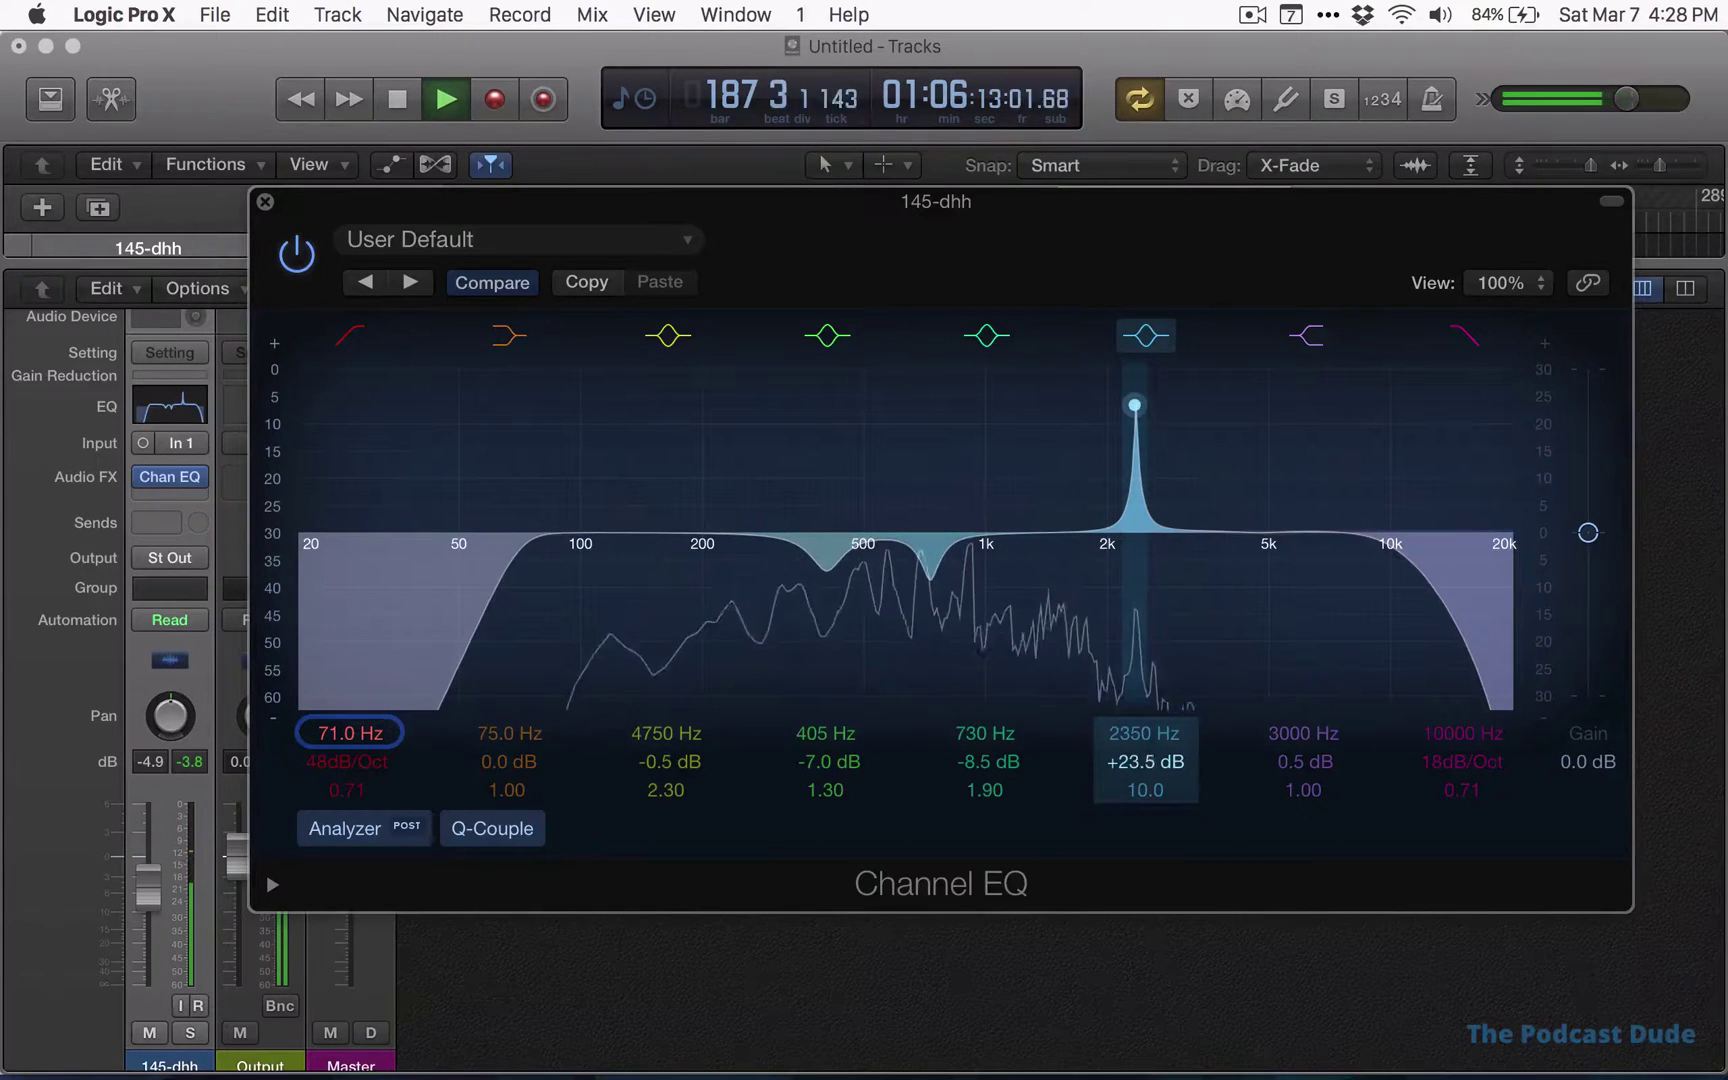
left_click_drag(1145, 762, 1146, 810)
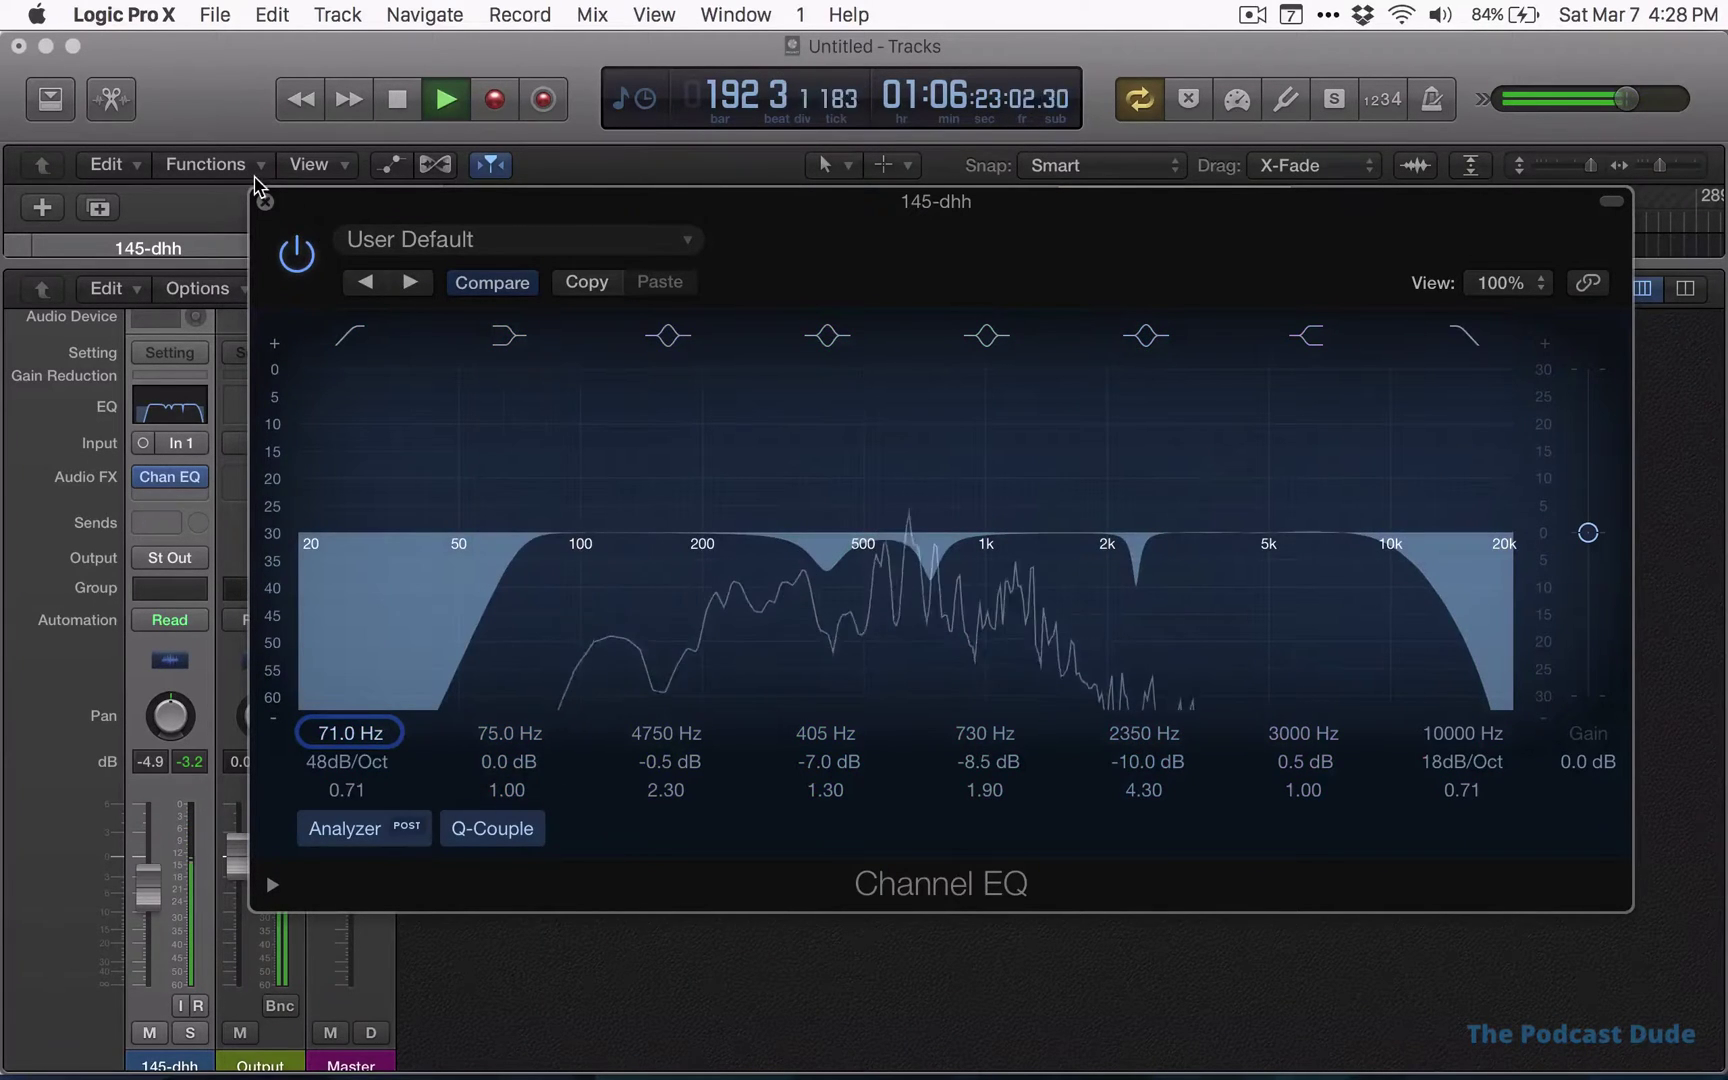
A/B the voice with the Channel EQ bypassed and enabled twice during playback
key("space")
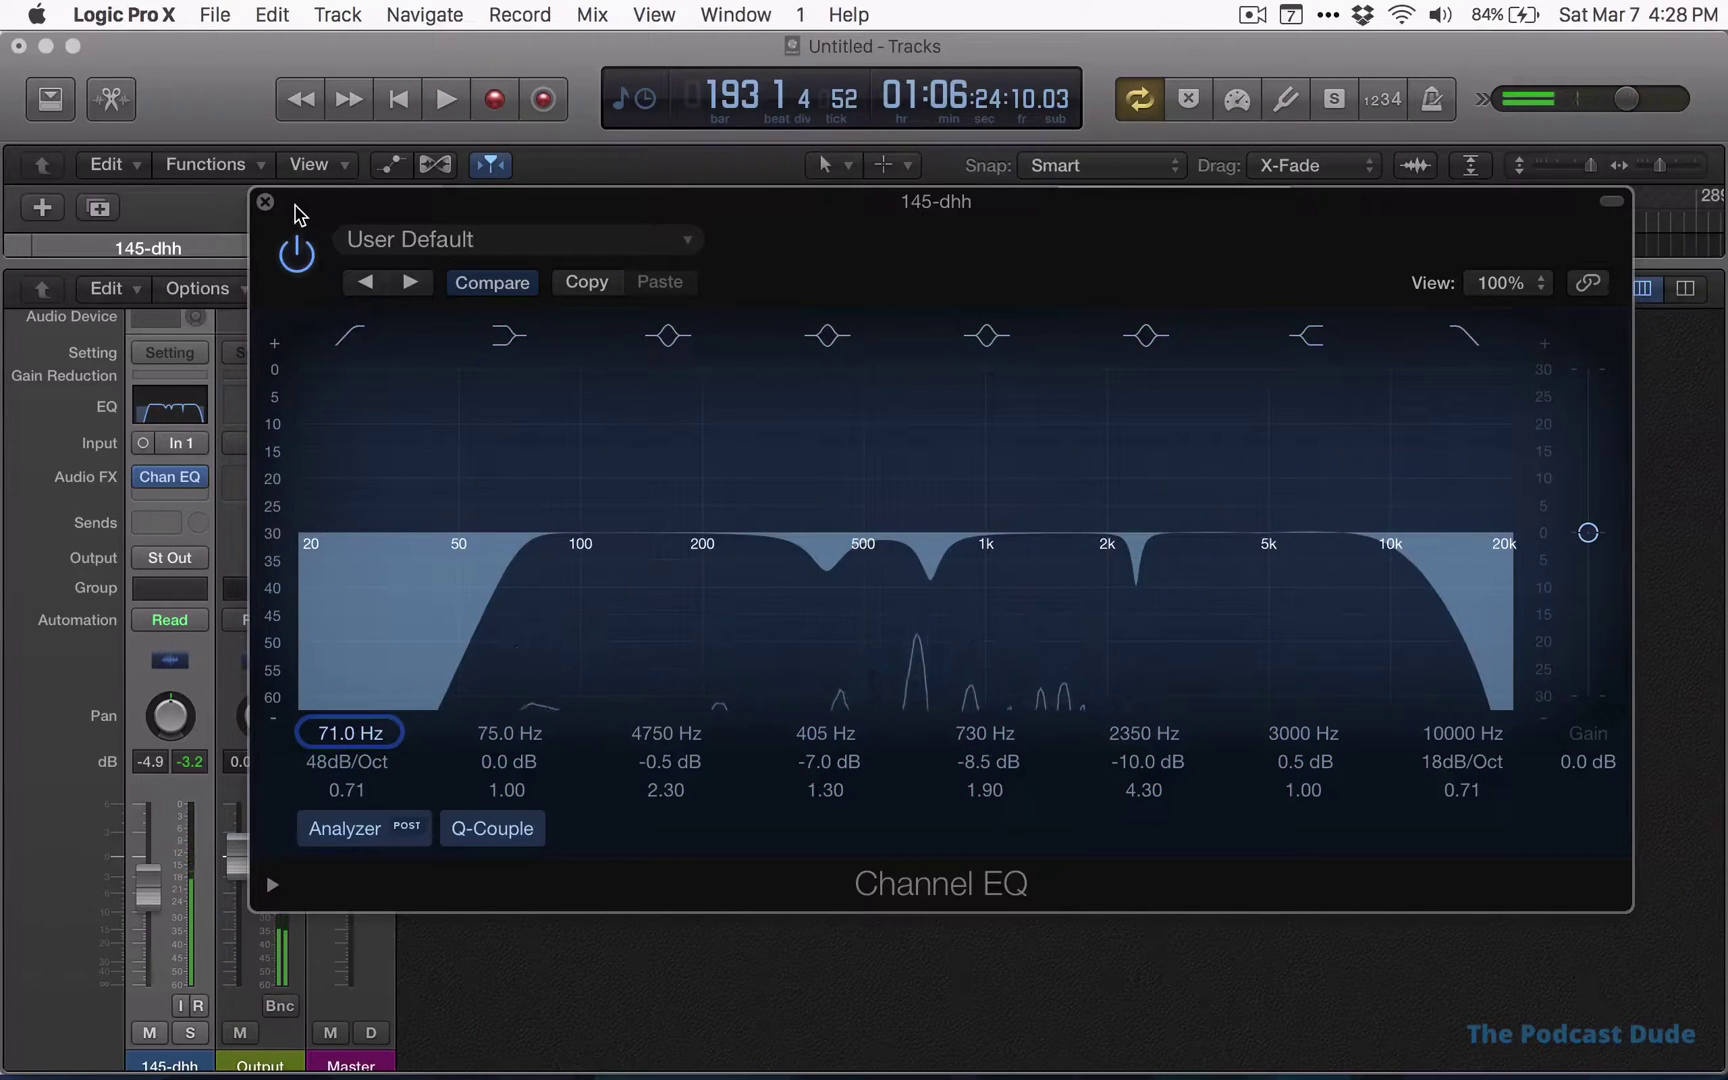
key("space")
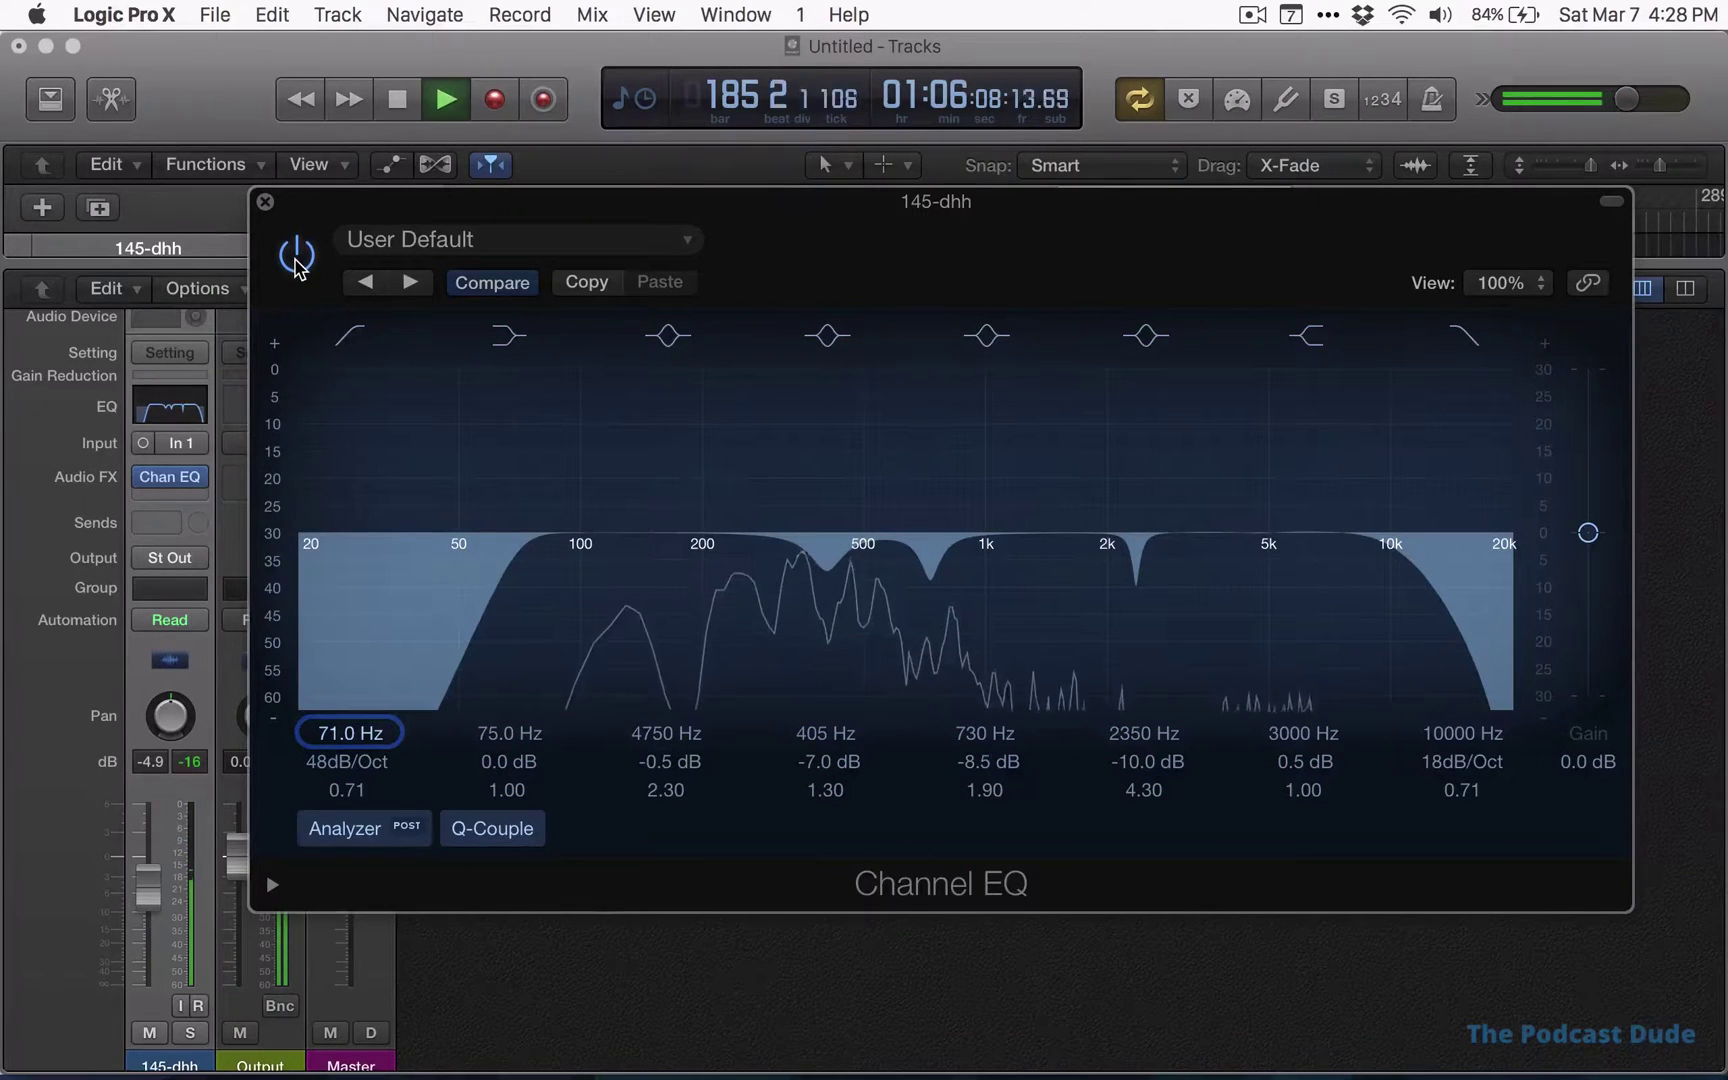
left_click(296, 258)
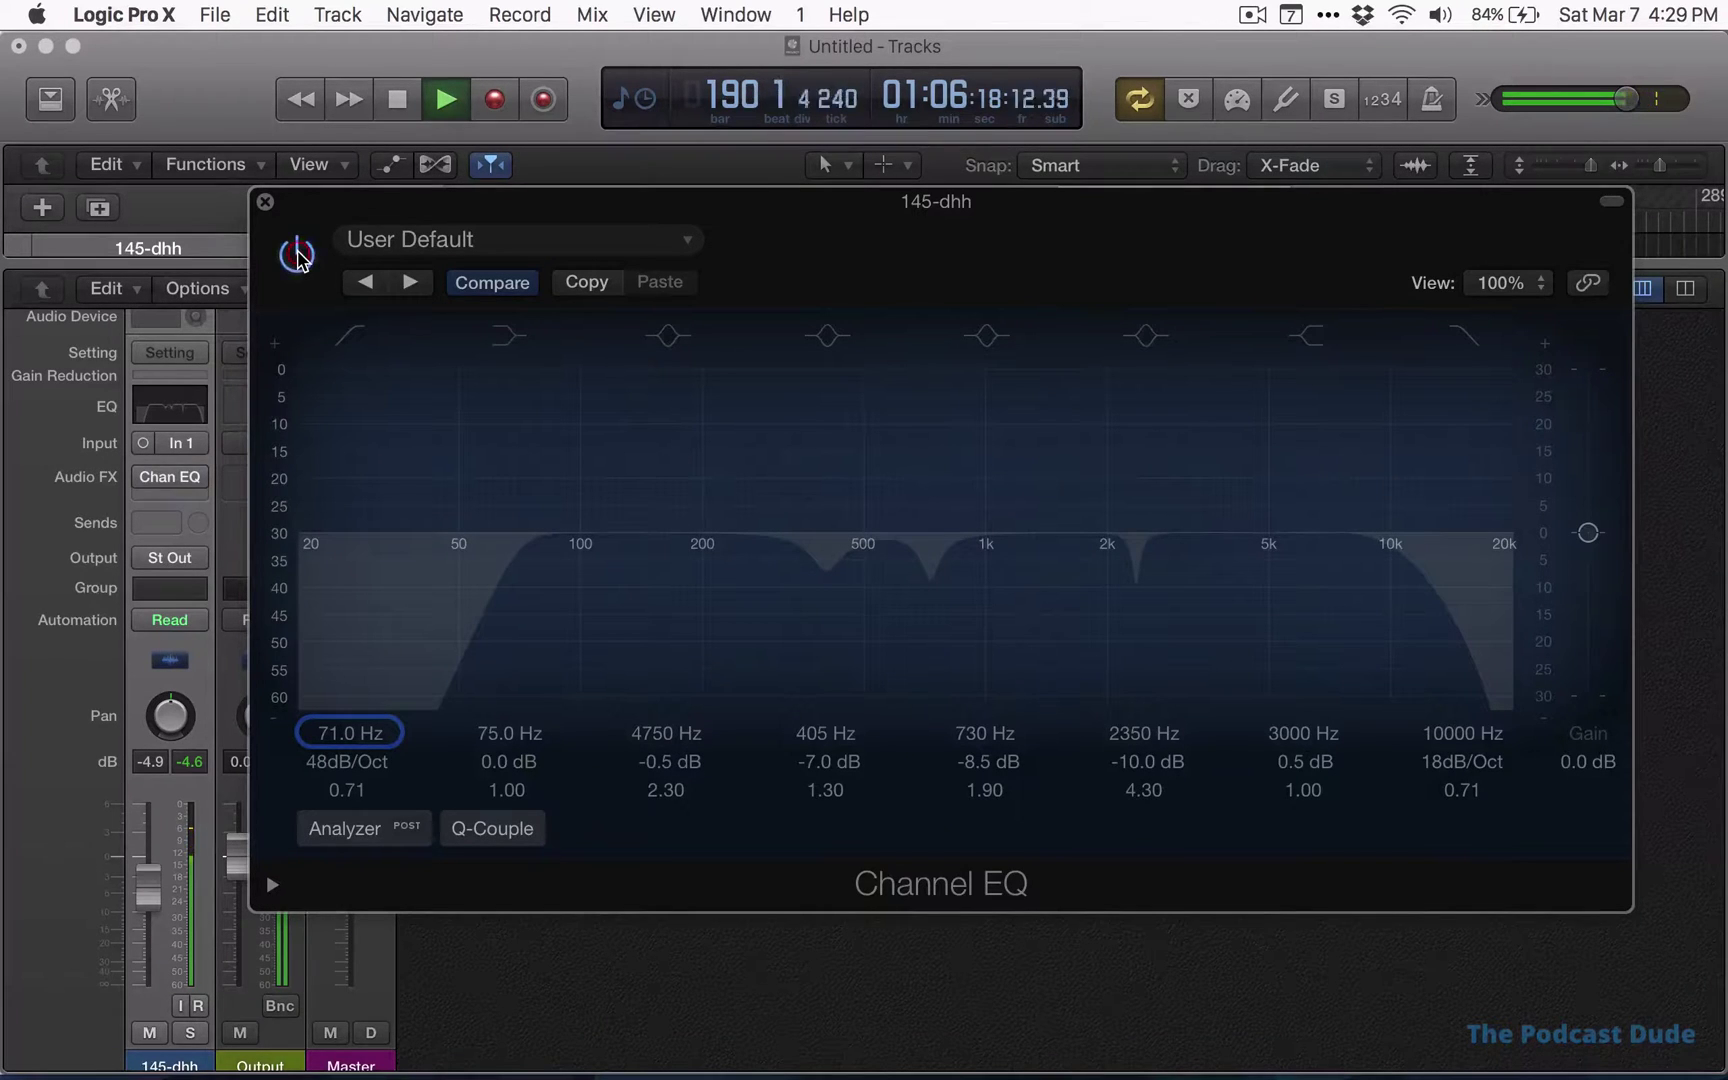
left_click(296, 256)
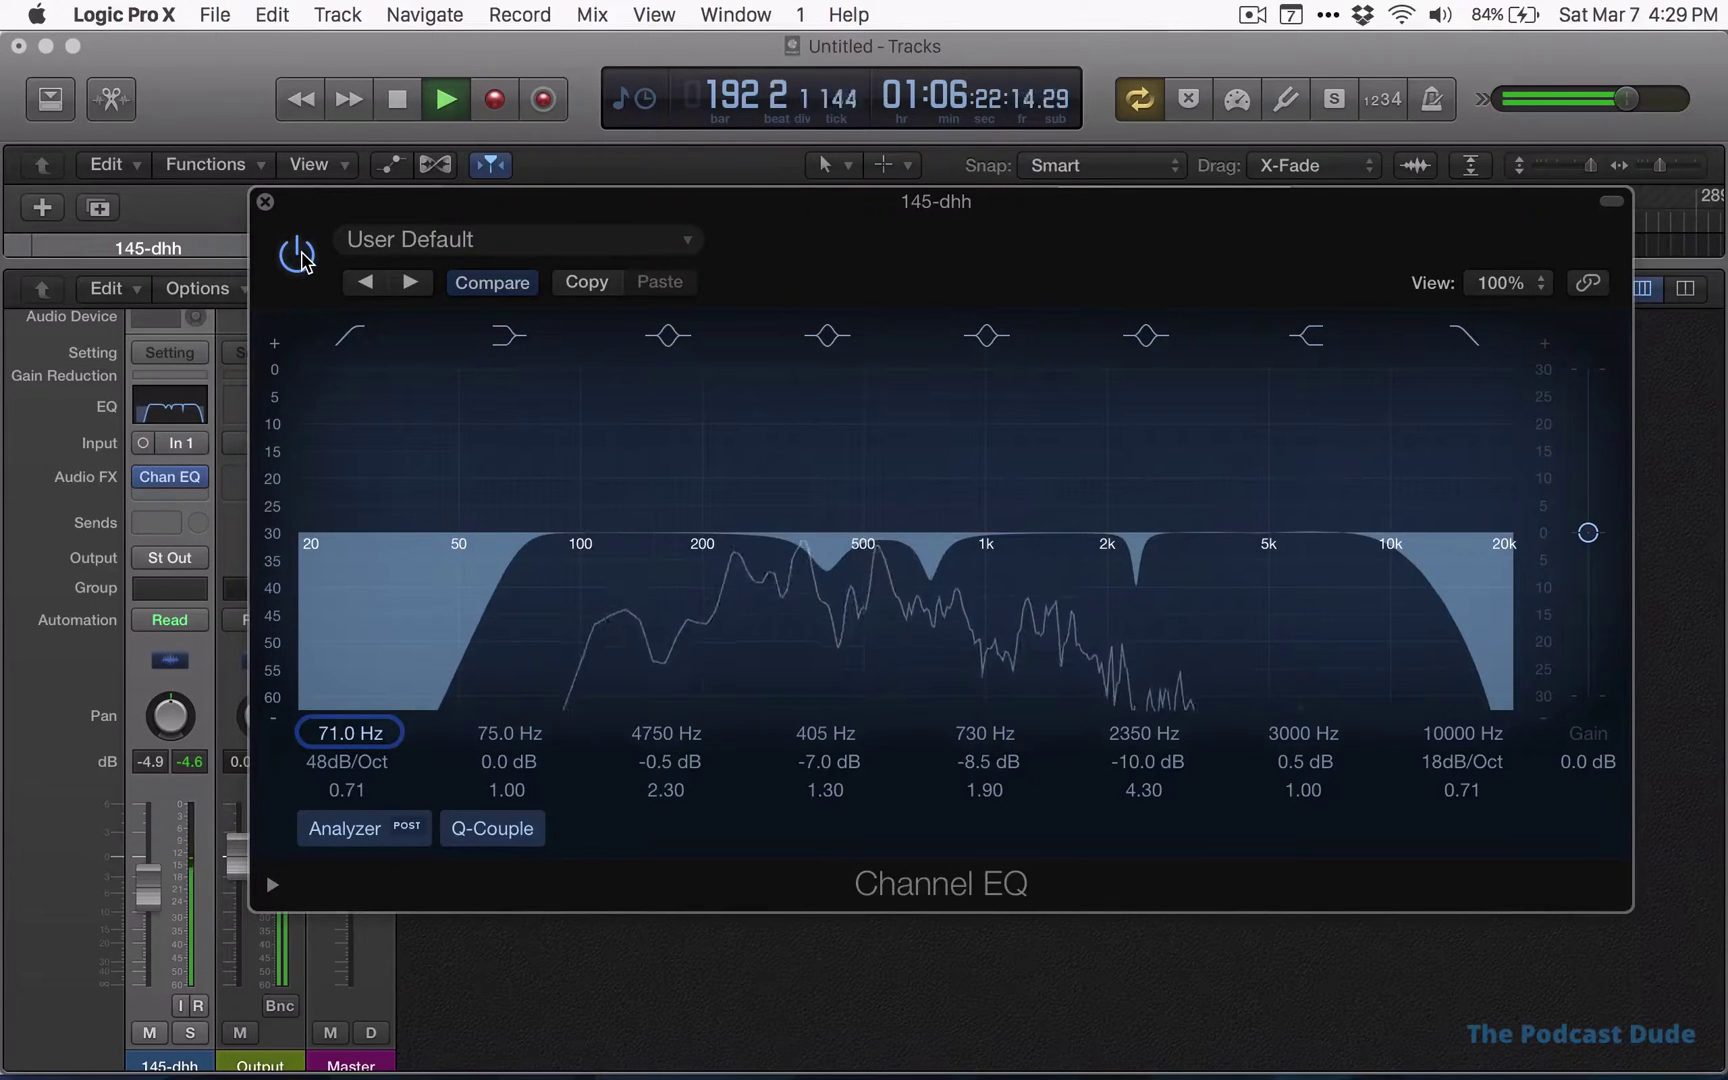
left_click(299, 256)
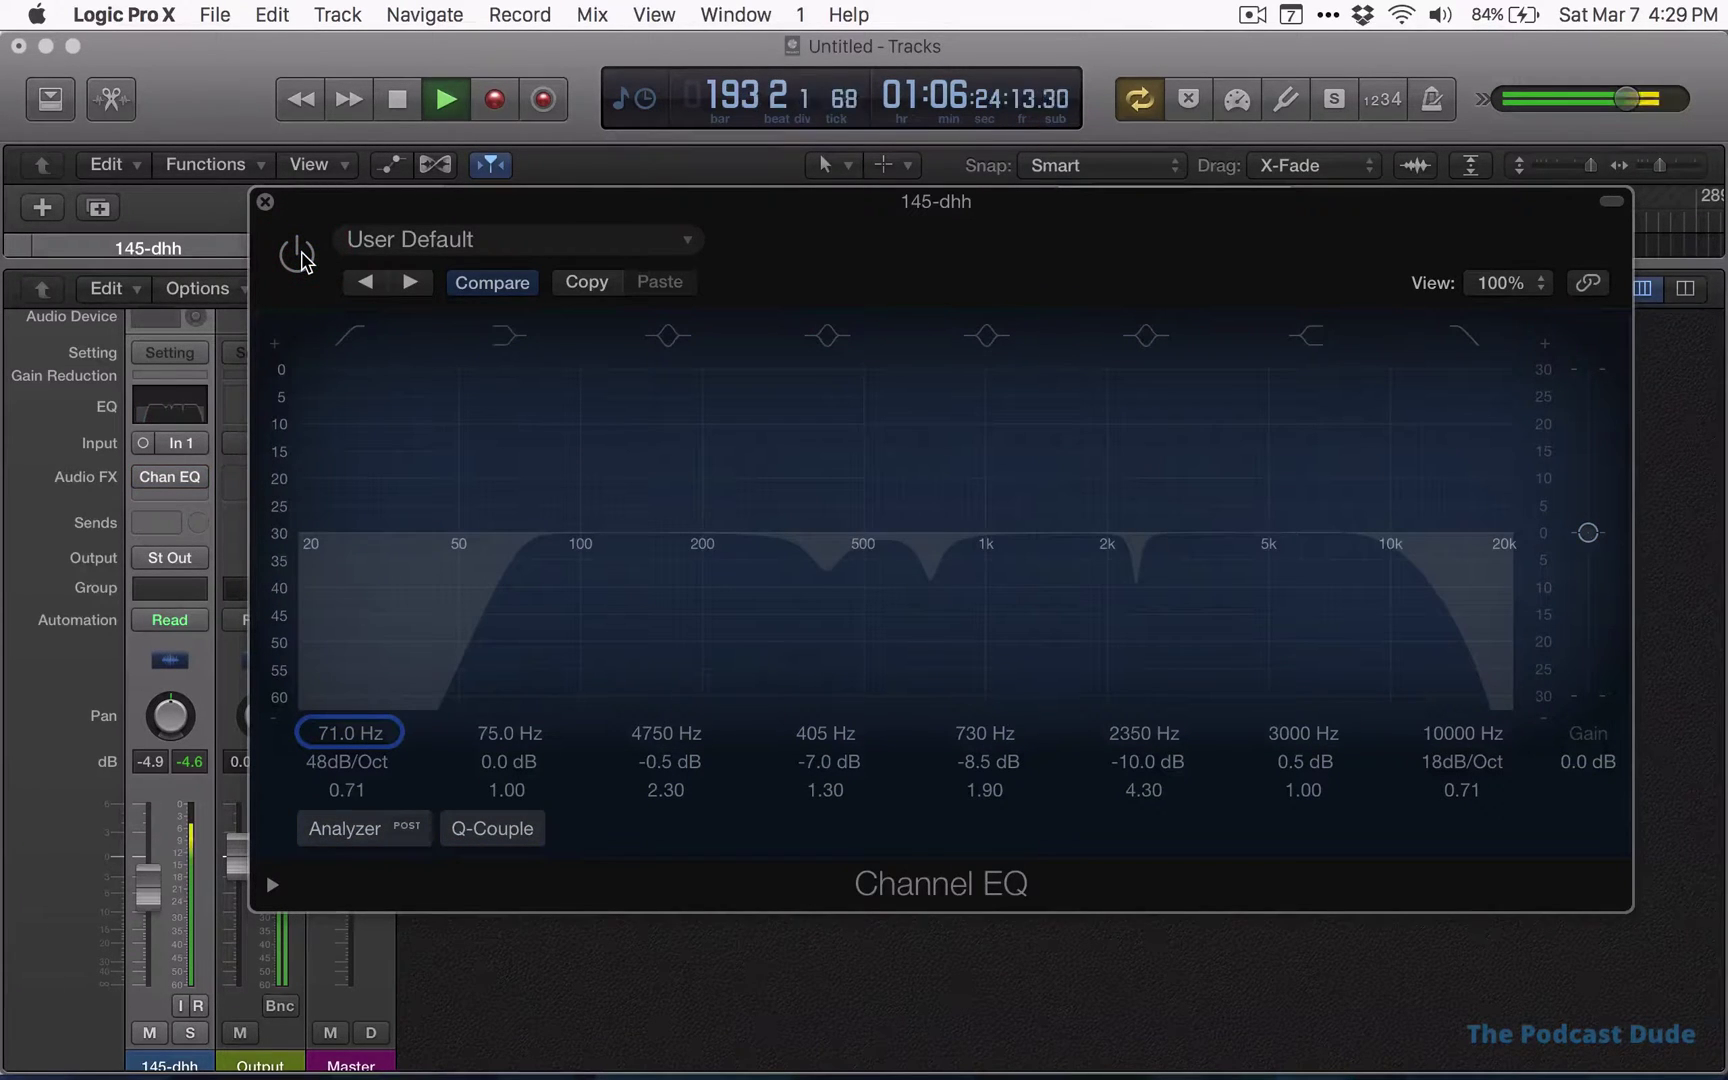
left_click(299, 256)
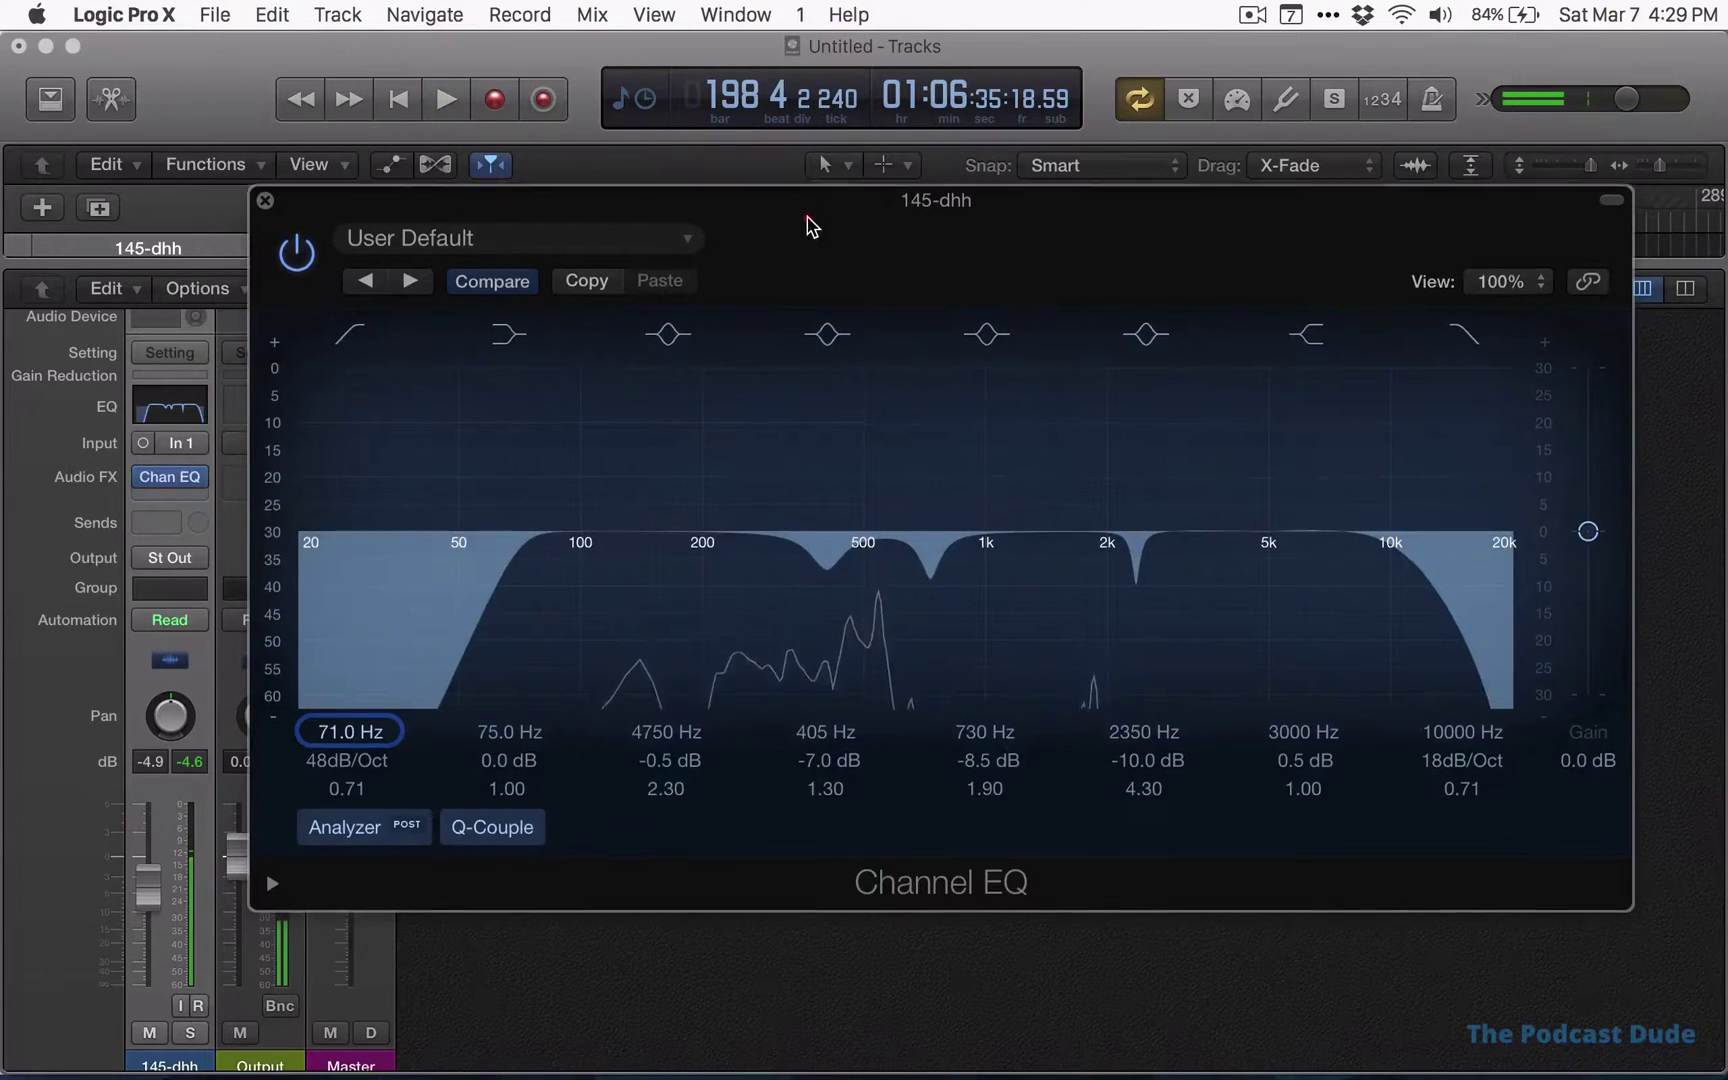
Move and close the Channel EQ window and hide the mixer
mouse_move(816, 228)
left_mouse_down()
mouse_move(752, 222)
mouse_move(787, 201)
left_mouse_up()
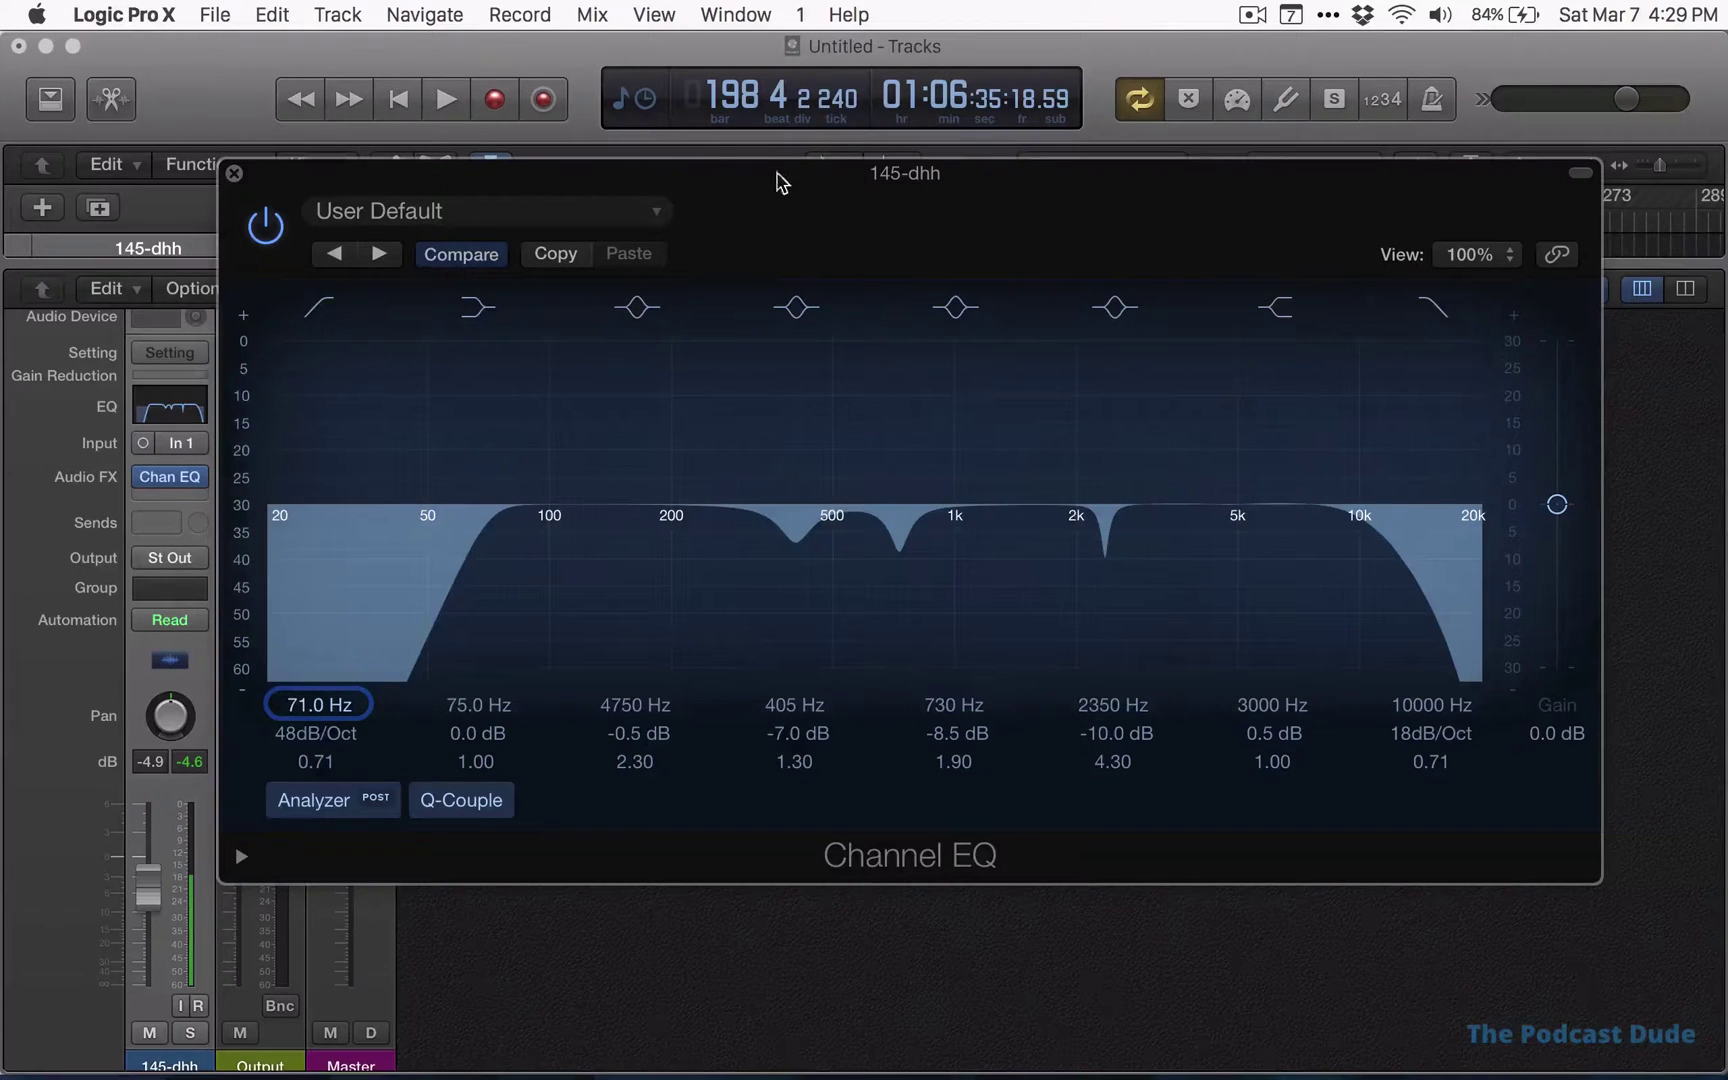
left_click(234, 177)
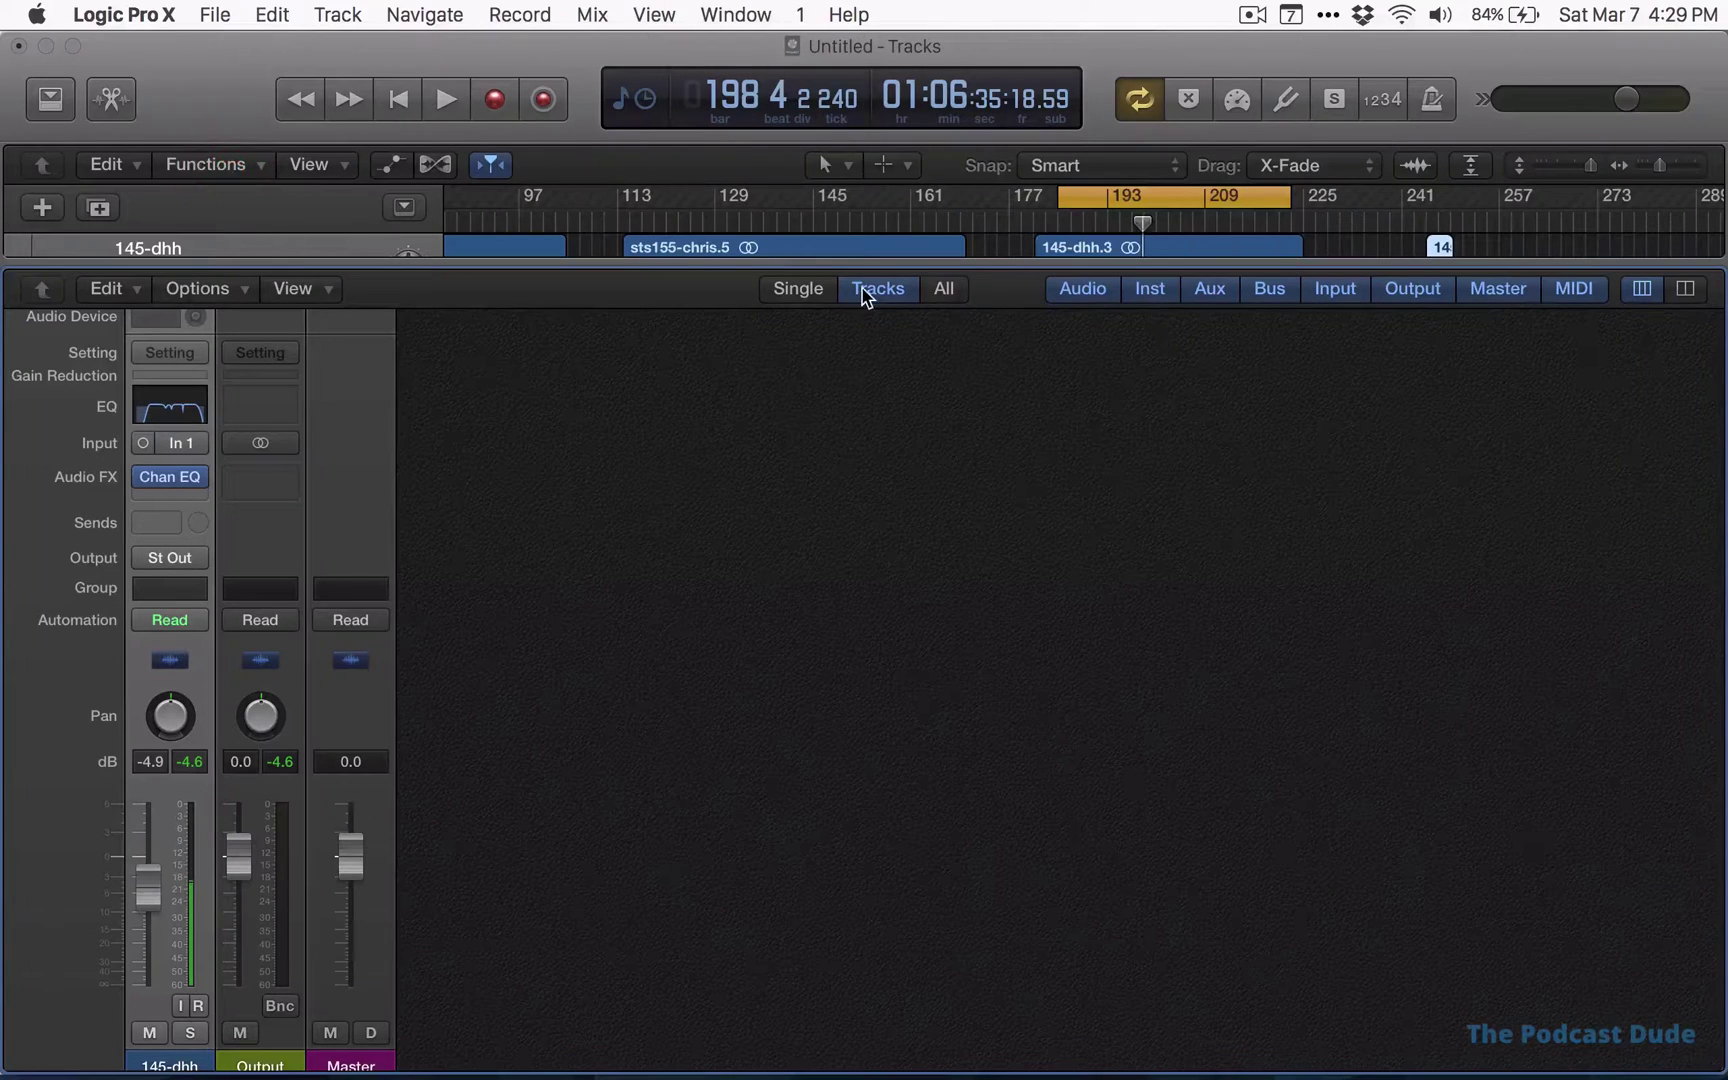
key("x")
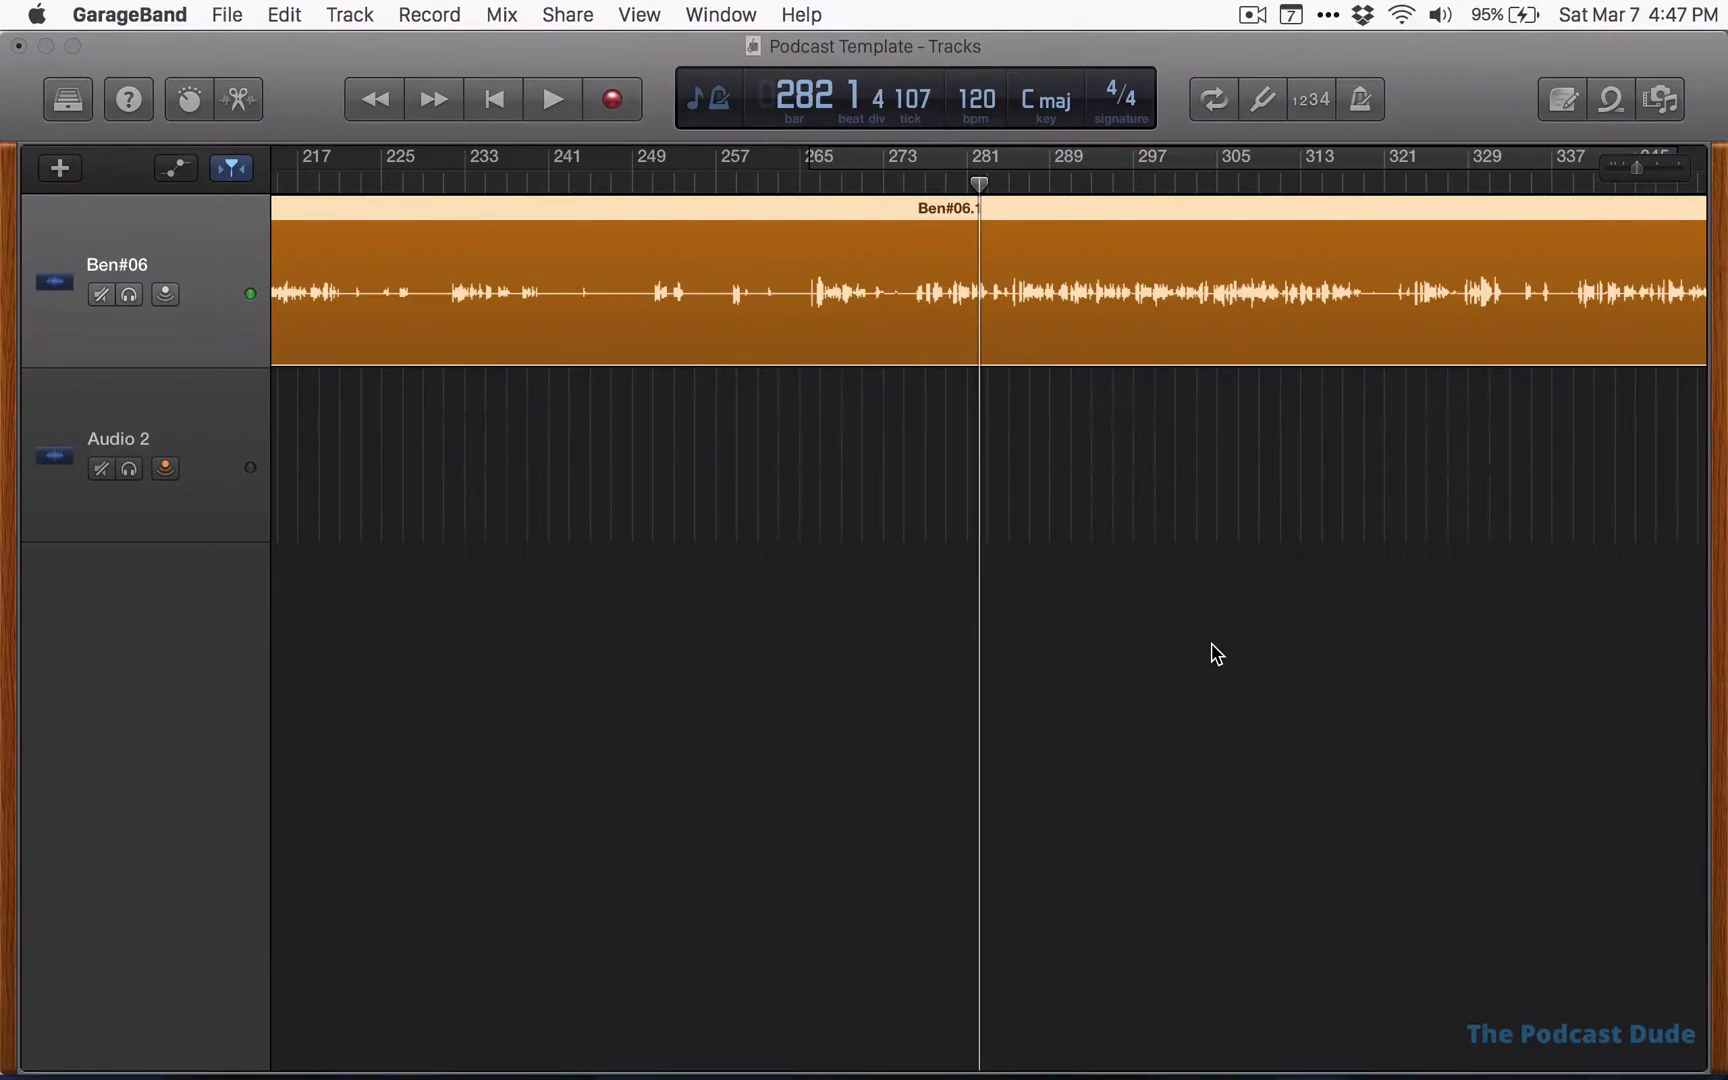
Choose View > Show Smart Controls to display the voice track's compressor, EQ and sends
left_click(664, 8)
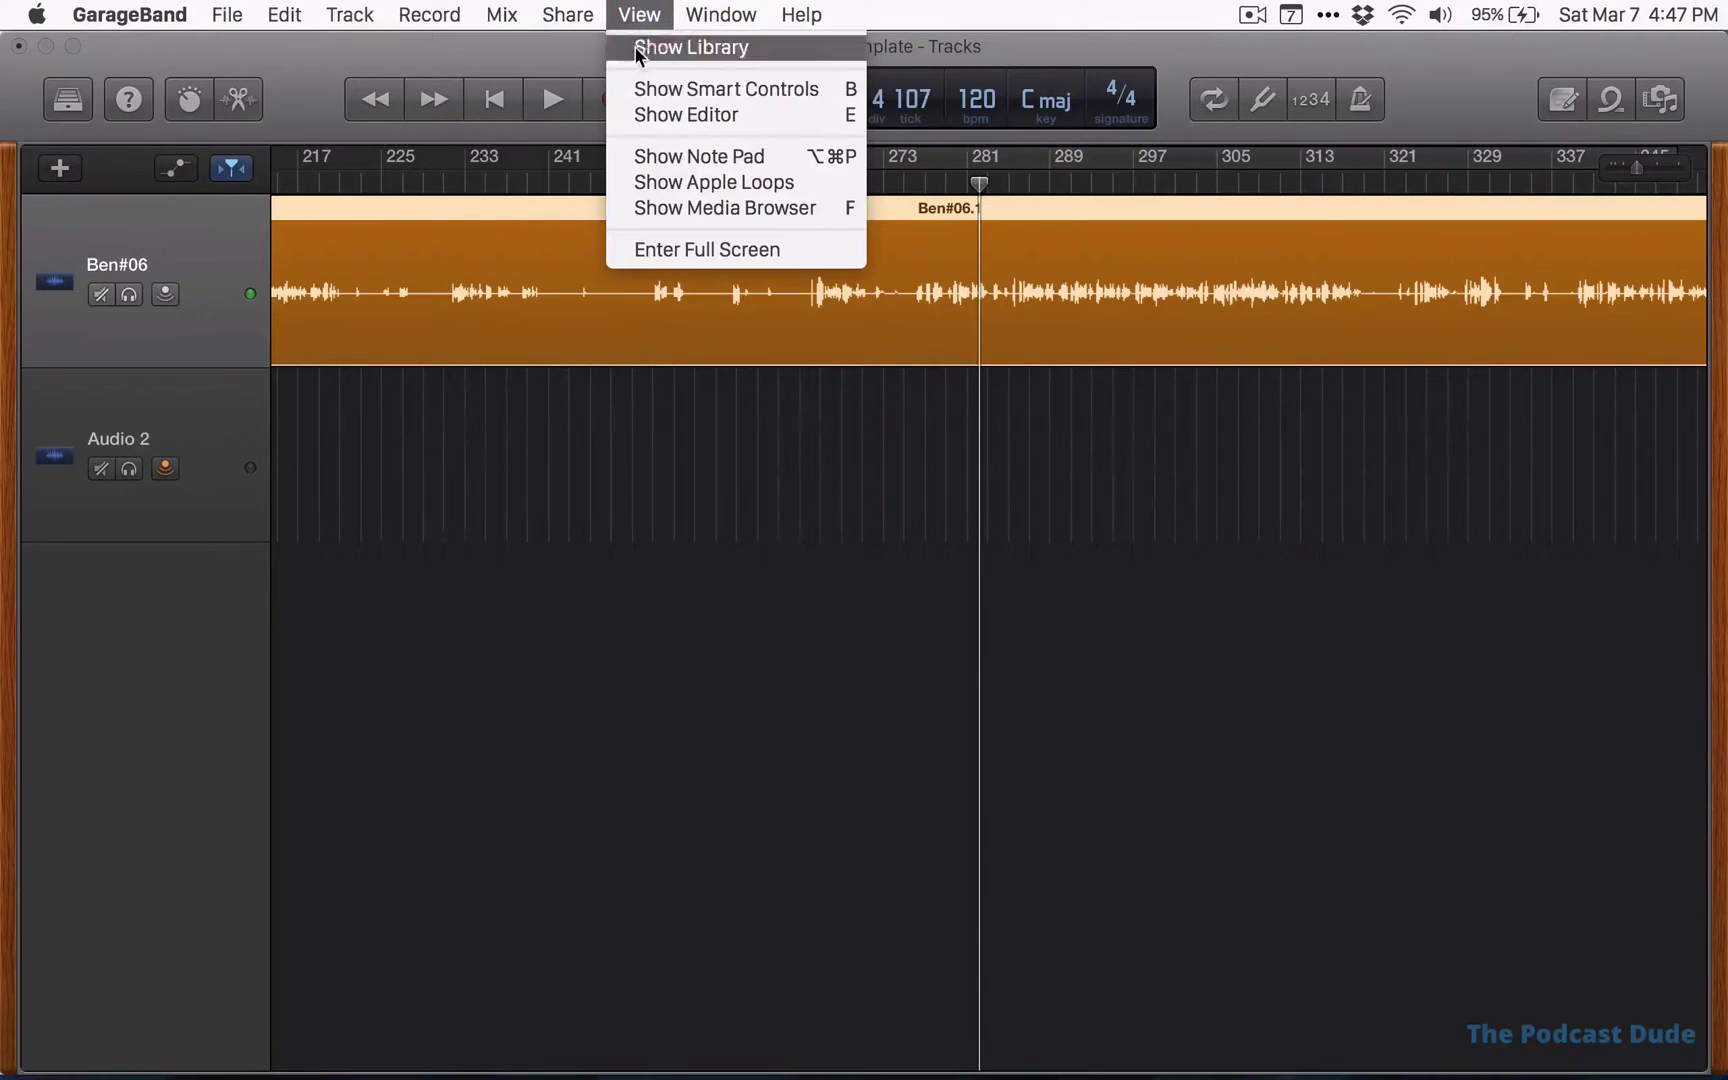
left_click(667, 89)
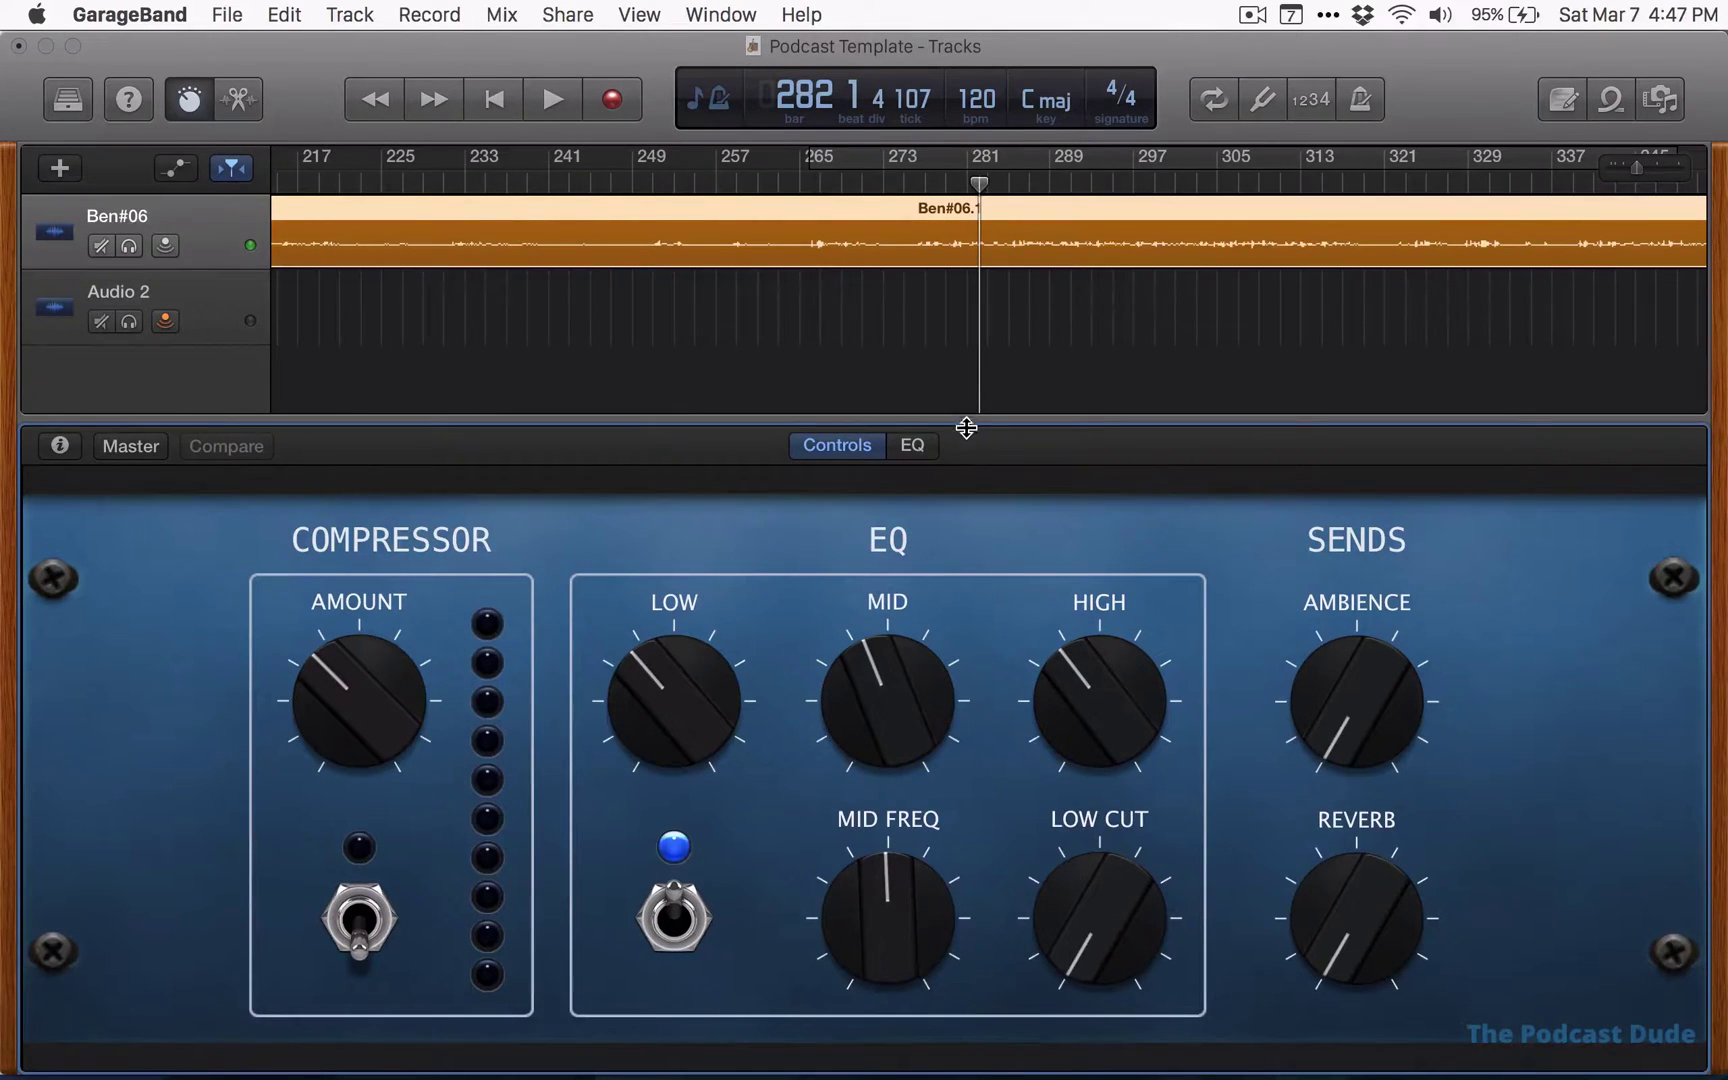
Give the tracks area more height, lower the compressor Amount, and compare the EQ on and off
left_click_drag(966, 430, 988, 570)
left_click_drag(447, 768, 493, 953)
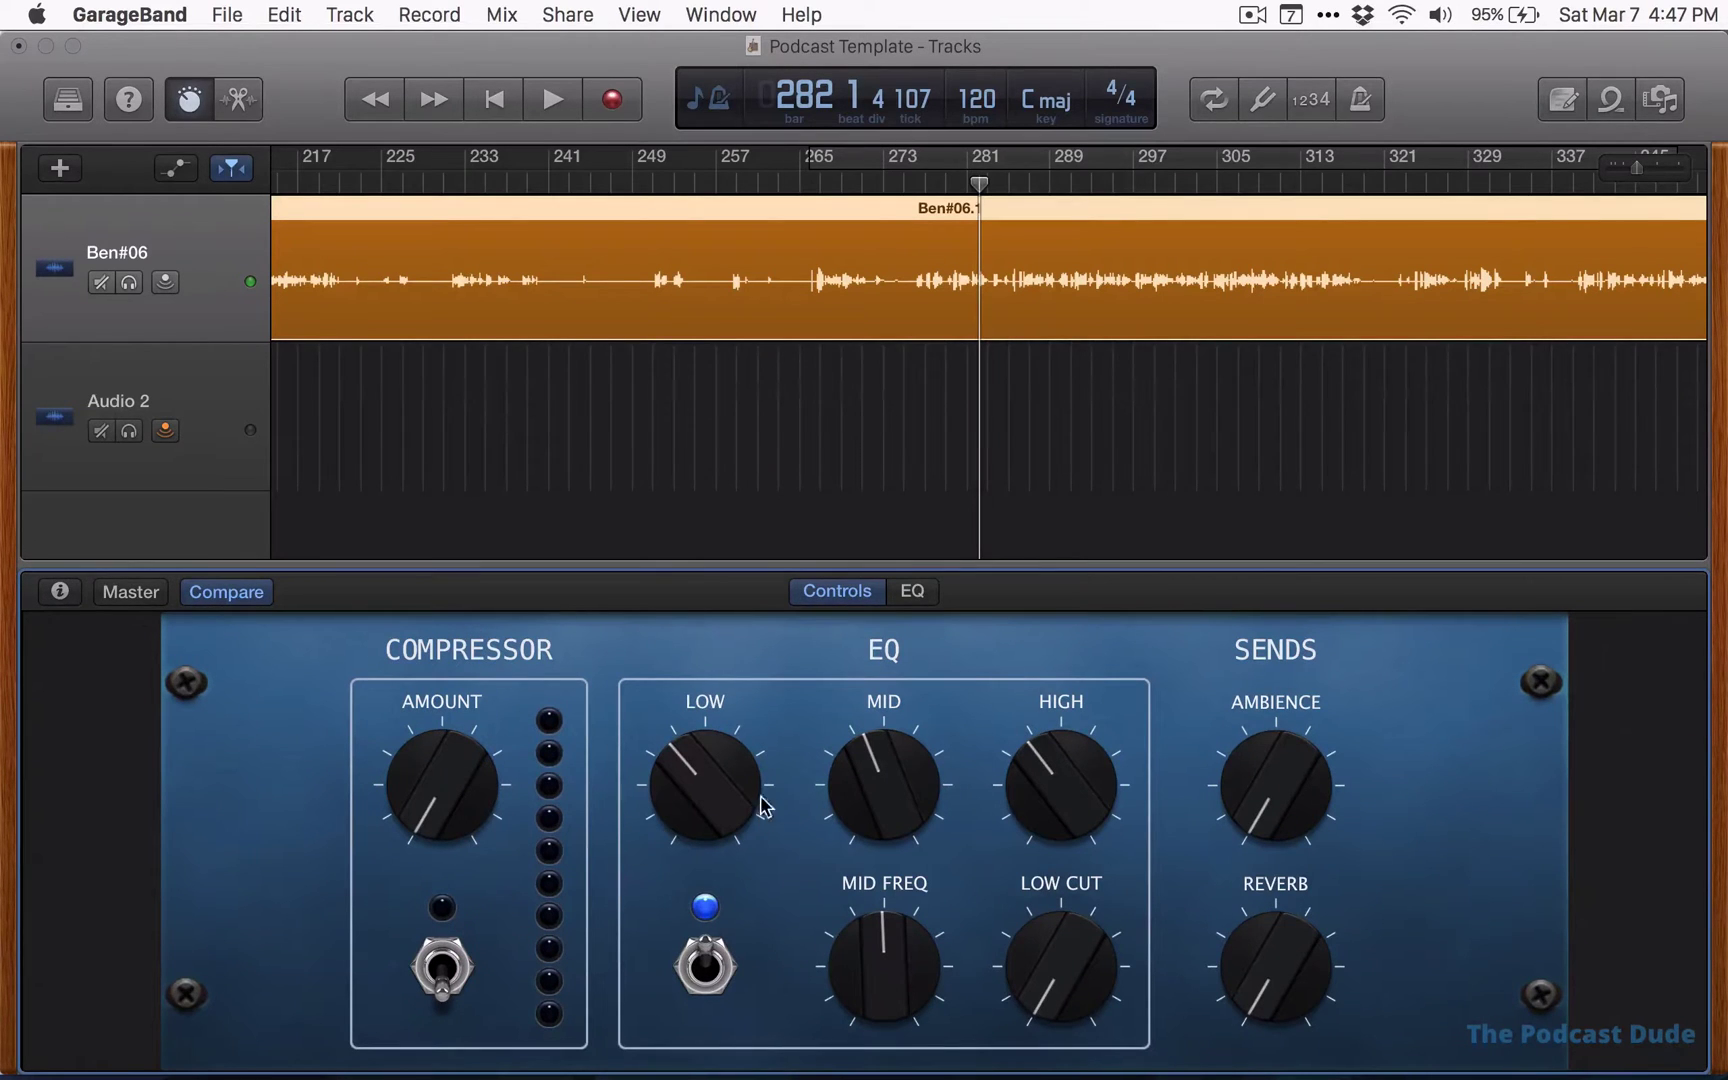
left_click(699, 955)
left_click(699, 955)
Set the LOW, MID and HIGH EQ knobs to the 12 o'clock neutral position
left_click_drag(725, 800, 713, 762)
left_click_drag(887, 791, 889, 764)
left_click_drag(1088, 800, 1076, 752)
mouse_move(740, 803)
left_mouse_down()
mouse_move(721, 833)
mouse_move(698, 694)
mouse_move(733, 795)
left_mouse_up()
mouse_move(910, 785)
left_mouse_down()
mouse_move(910, 868)
mouse_move(882, 742)
mouse_move(890, 782)
left_mouse_up()
mouse_move(1085, 783)
left_mouse_down()
mouse_move(1084, 852)
mouse_move(1075, 785)
left_mouse_up()
Raise LOW CUT to about 87 Hz and centre MID FREQ and the MID level
left_click_drag(1068, 1008, 1047, 853)
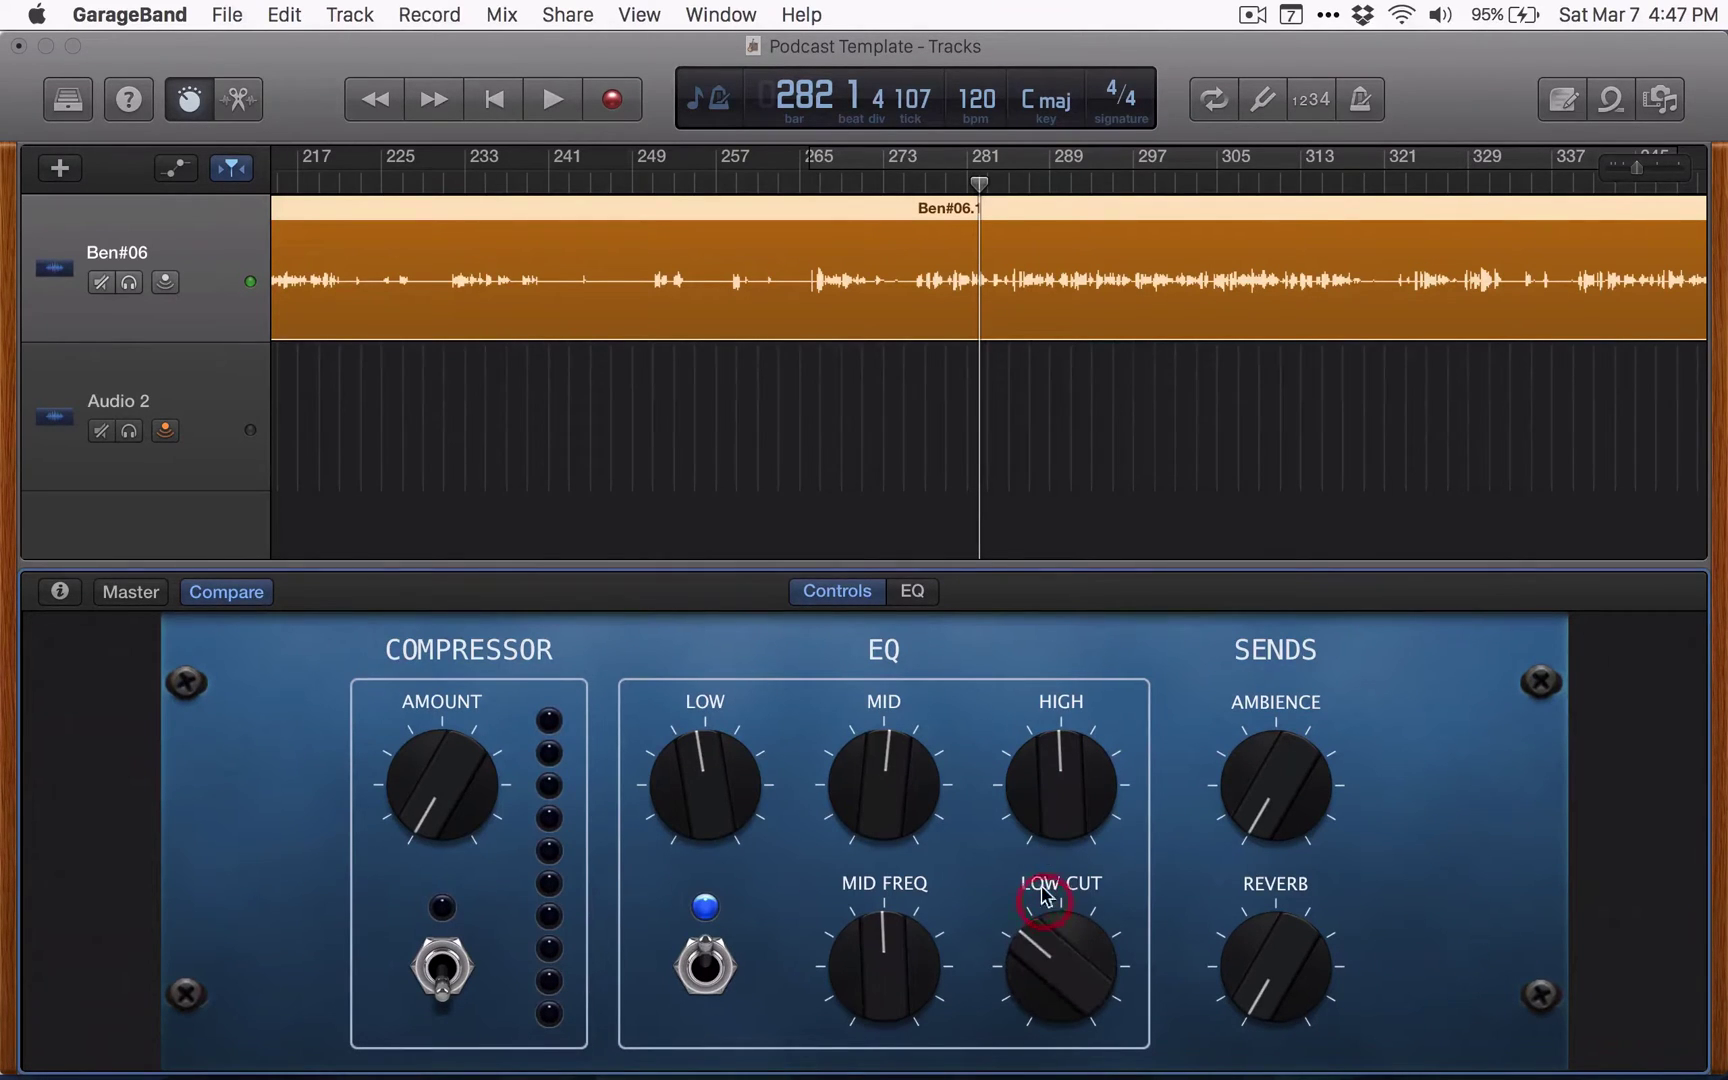
left_click_drag(1064, 998, 1064, 948)
mouse_move(897, 960)
left_mouse_down()
mouse_move(899, 1010)
mouse_move(897, 948)
left_mouse_up()
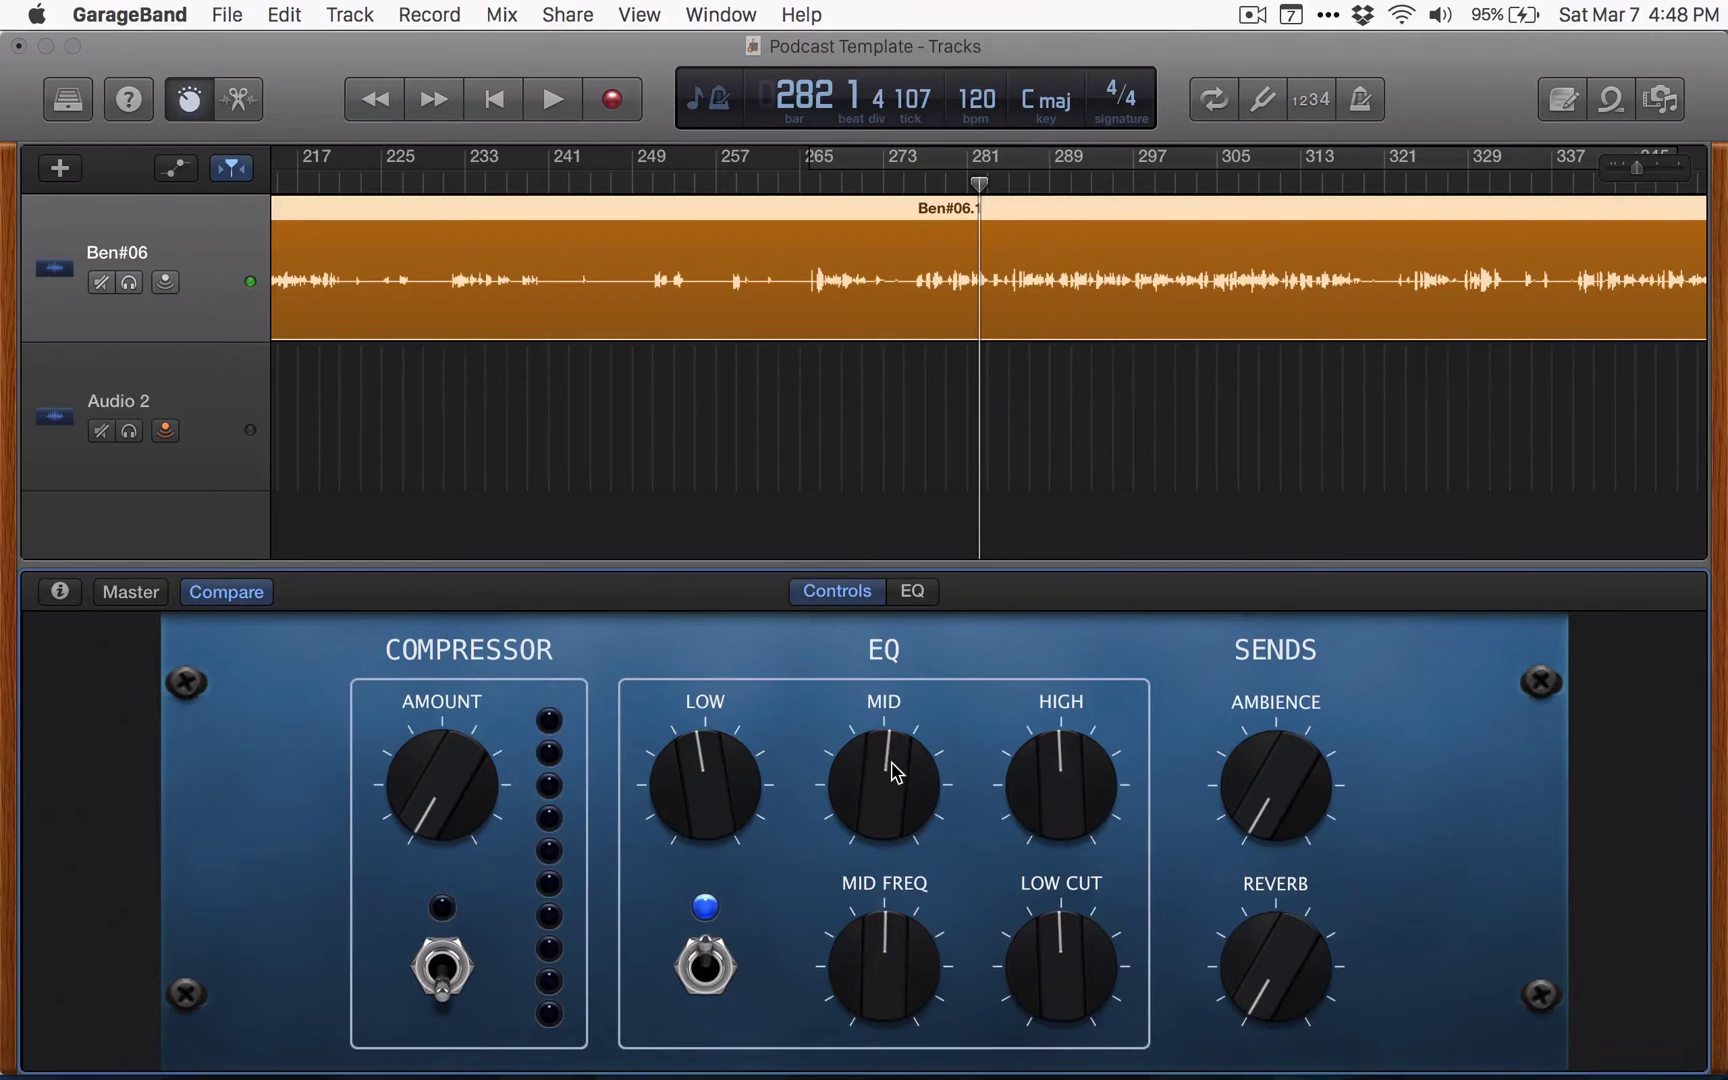
mouse_move(893, 775)
left_mouse_down()
mouse_move(899, 818)
mouse_move(895, 791)
left_mouse_up()
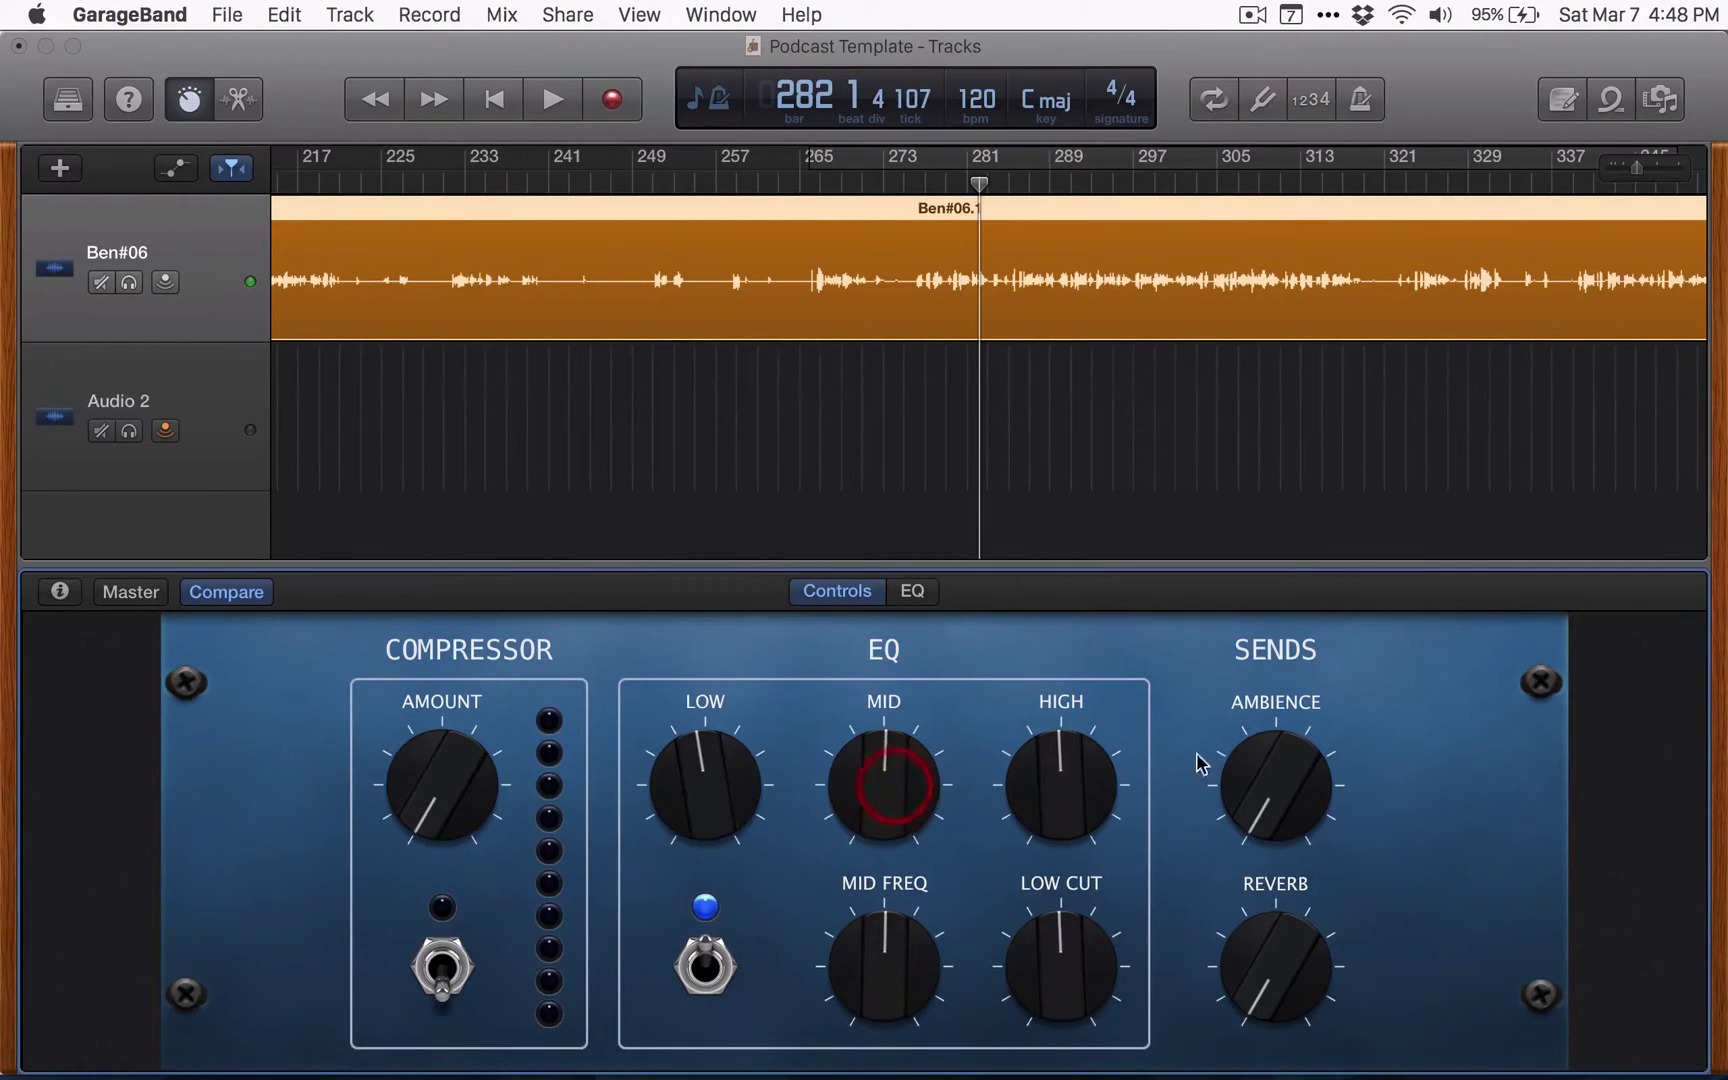
In the detailed EQ, compare the low-cut band on and off, then lower it to about 66 Hz with adjusted slope and Q
left_click(914, 597)
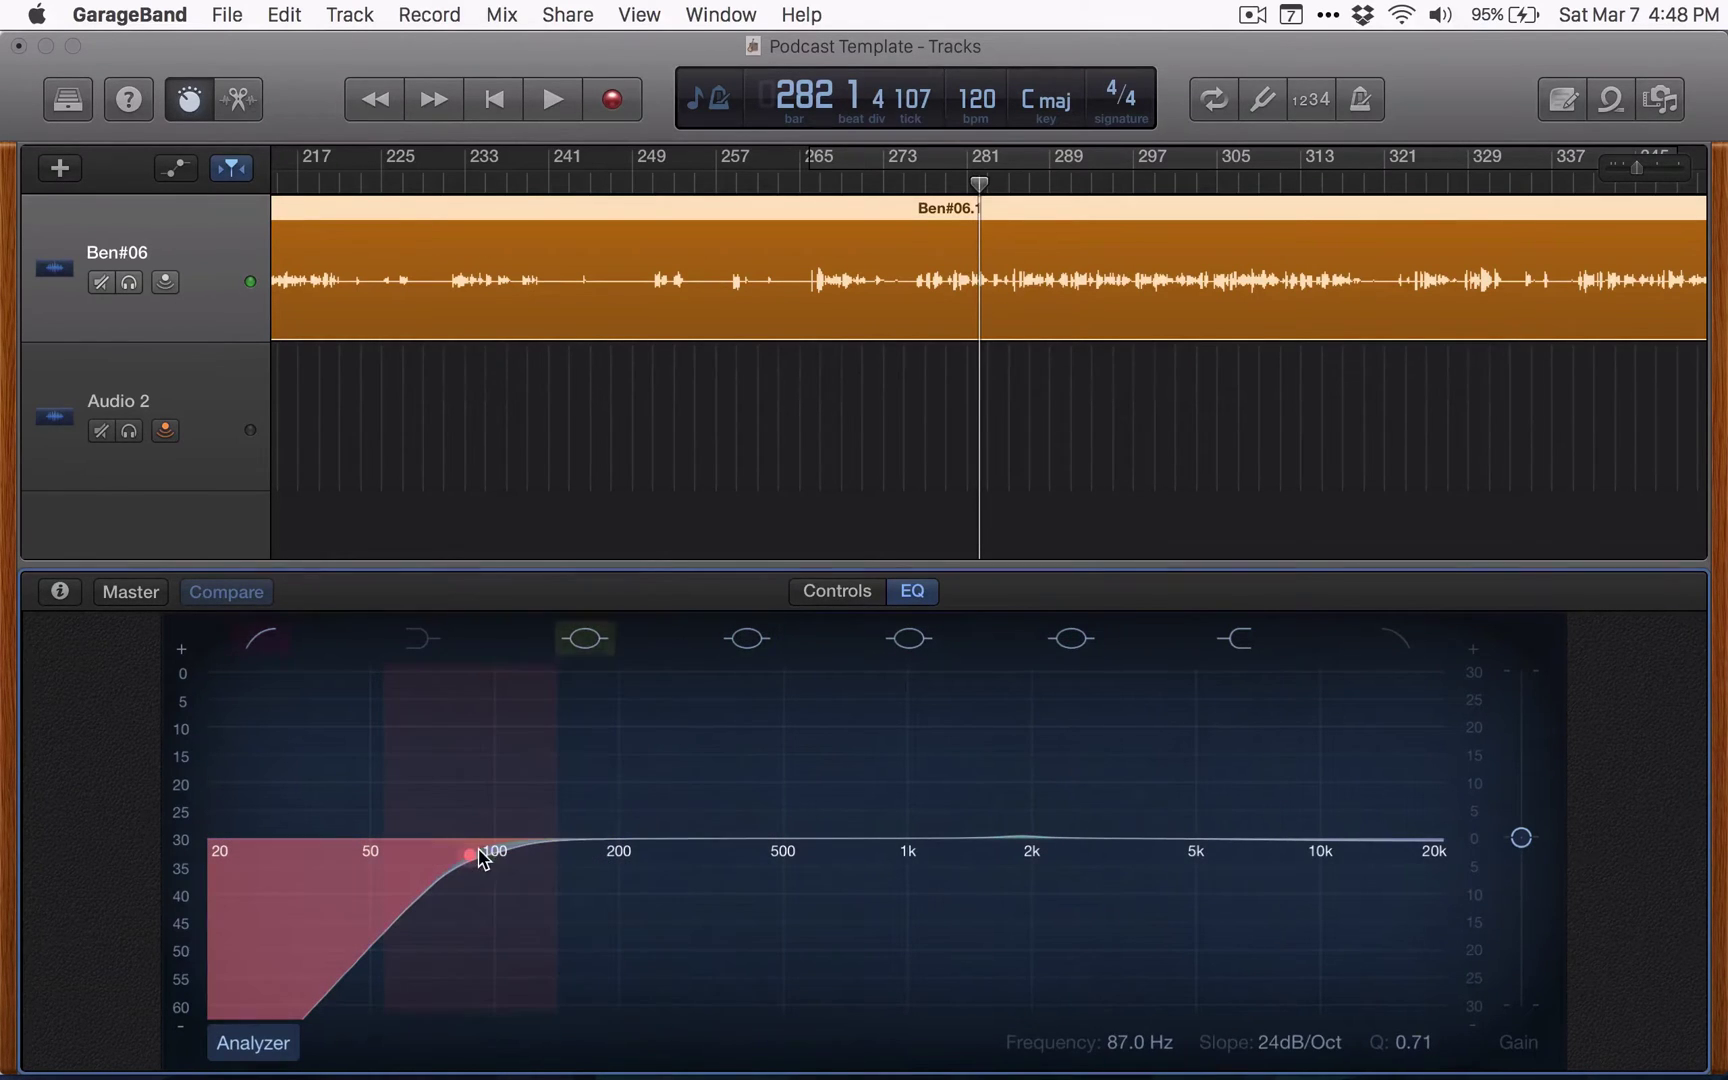
left_click(263, 640)
left_click(263, 640)
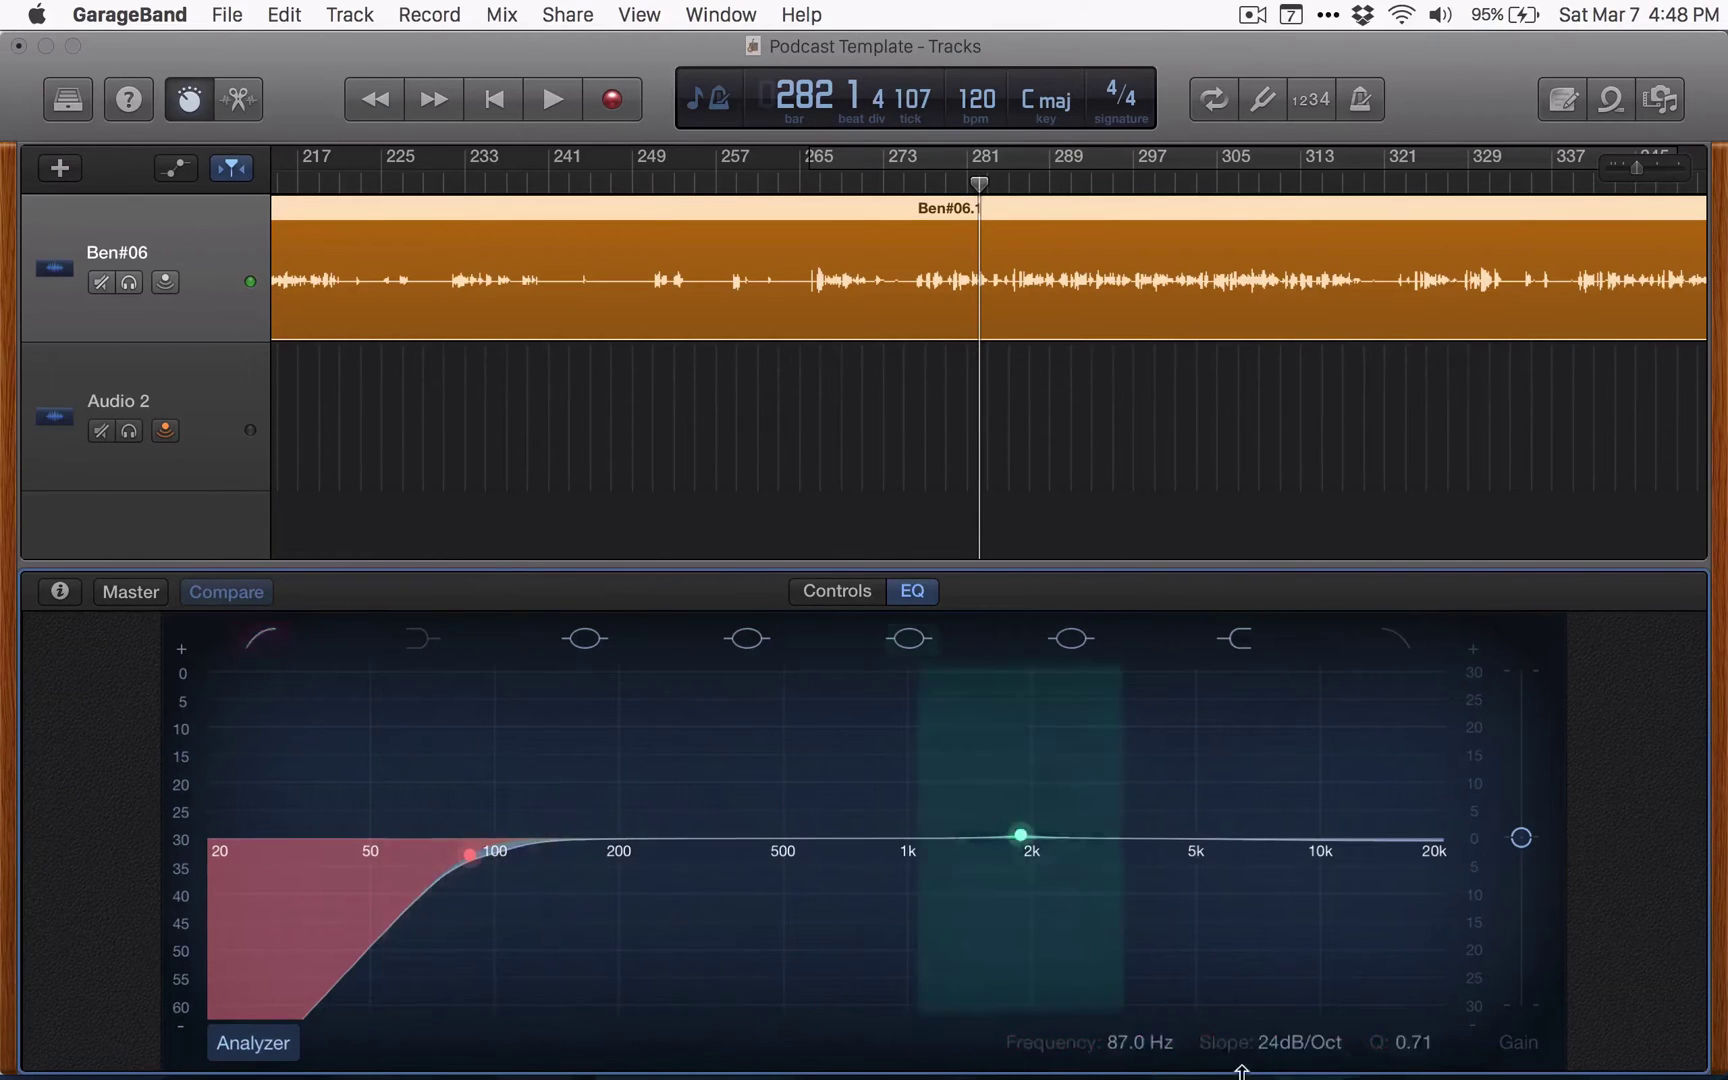
left_click_drag(1145, 1042, 1145, 1052)
mouse_move(1284, 1034)
left_mouse_down()
mouse_move(1284, 1015)
mouse_move(1284, 1045)
left_mouse_up()
mouse_move(1405, 1050)
left_mouse_down()
mouse_move(1405, 1020)
mouse_move(1405, 1048)
left_mouse_up()
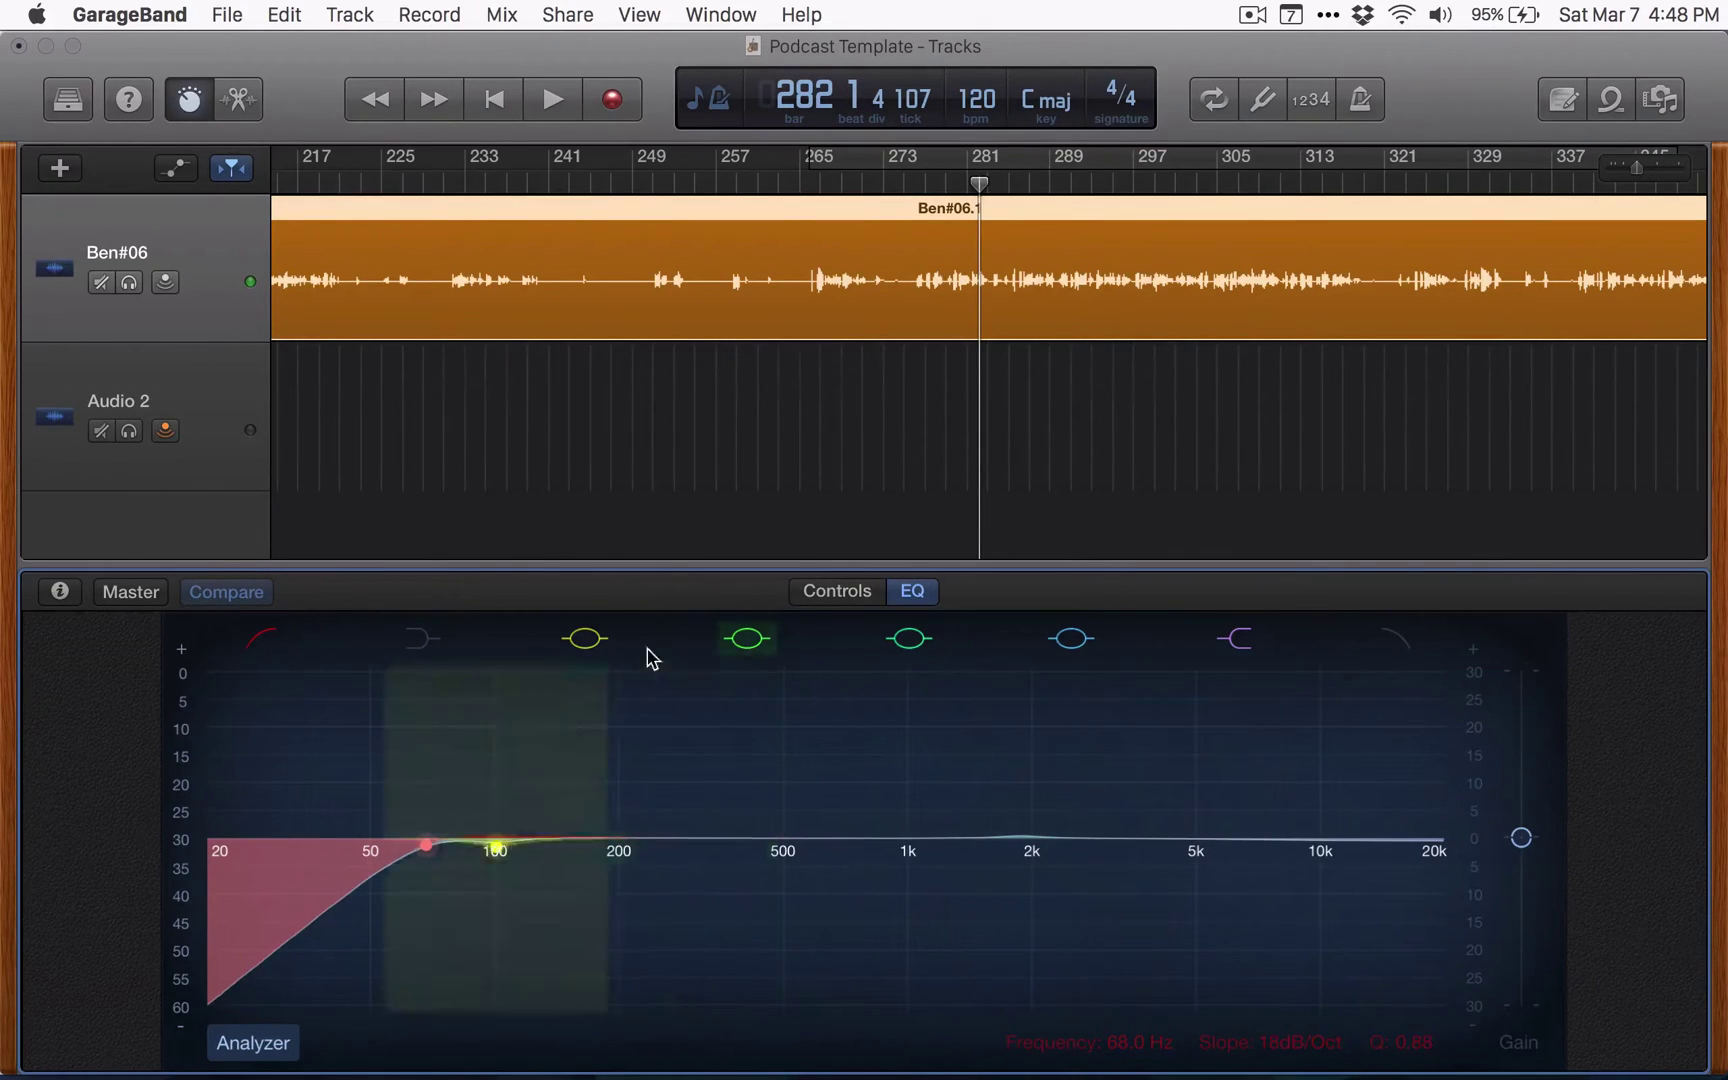
Enable the first mid band as a narrow, high-Q peak near 700 Hz boosted to +18 dB
left_click(588, 640)
left_click_drag(495, 850, 873, 766)
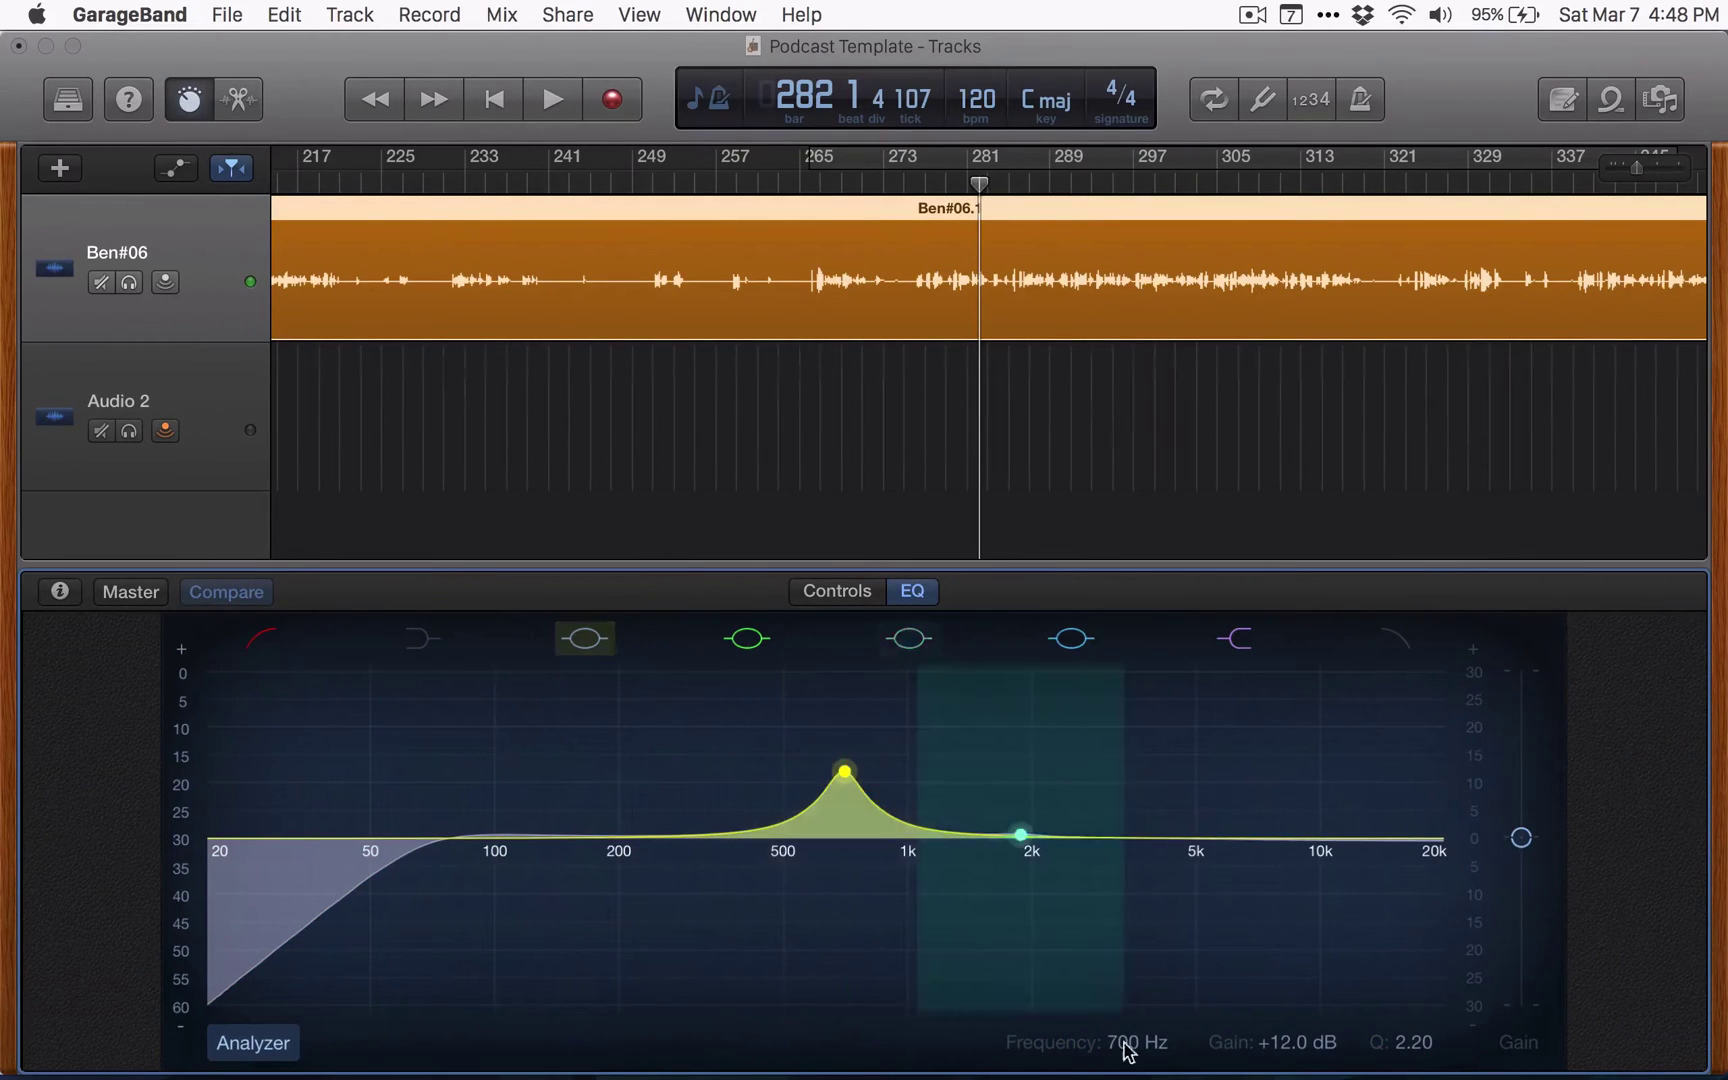
left_click_drag(1398, 1055, 1320, 1062)
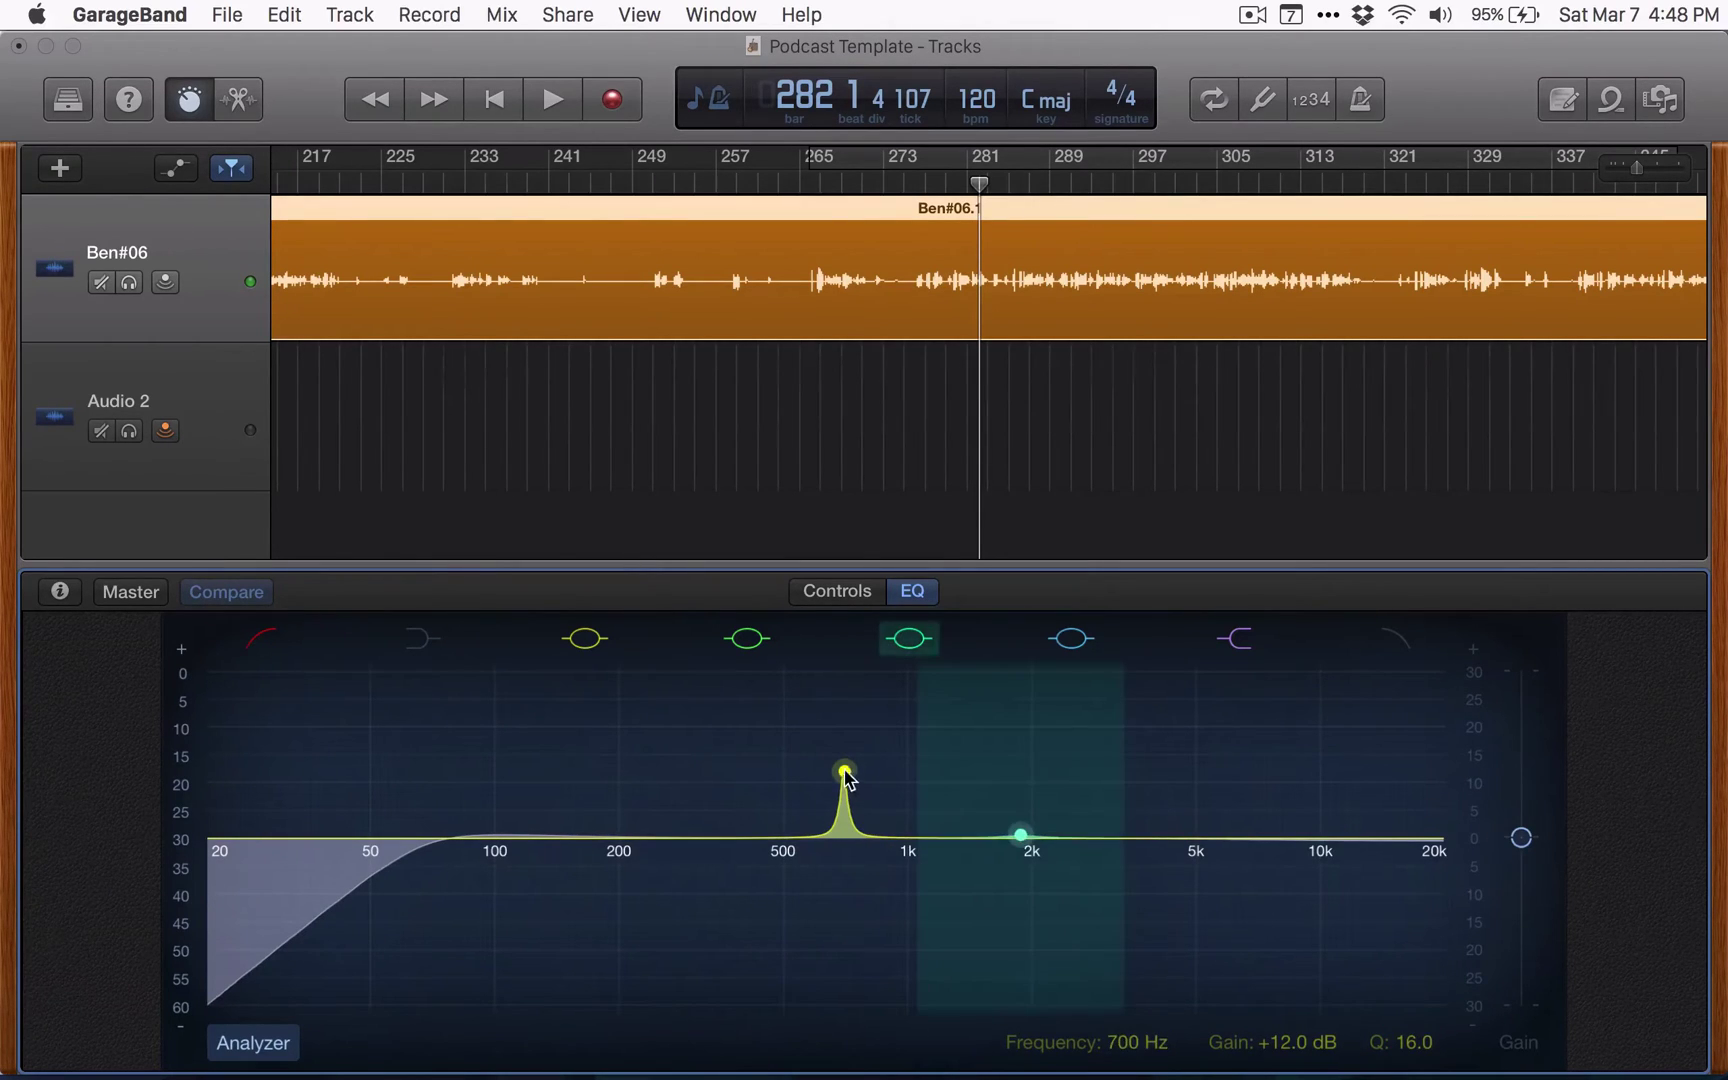
mouse_move(844, 771)
left_mouse_down()
mouse_move(841, 724)
mouse_move(853, 773)
left_mouse_up()
Compare the high-shelf band on and off and return its gain to flat
left_click(1233, 638)
left_click(1233, 638)
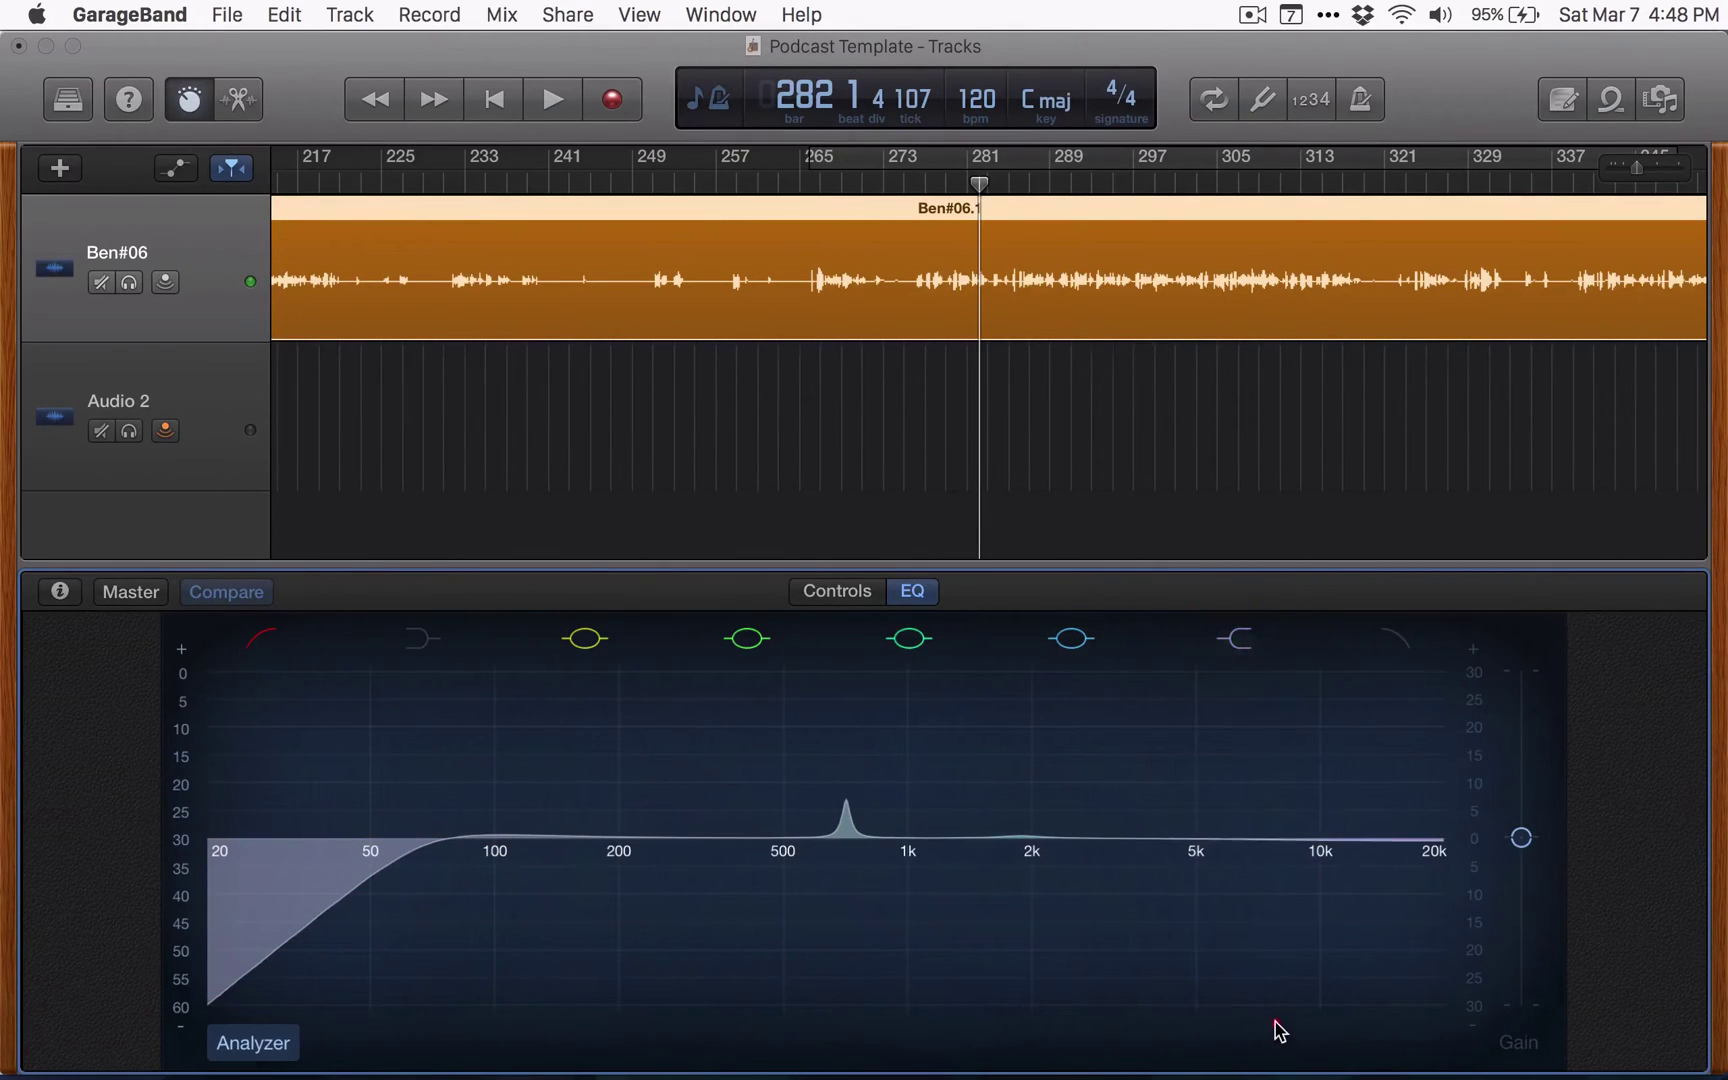
left_click(1277, 1028)
mouse_move(1268, 847)
left_mouse_down()
mouse_move(1270, 730)
mouse_move(1296, 733)
mouse_move(1319, 687)
mouse_move(1346, 760)
mouse_move(1365, 757)
mouse_move(1281, 752)
mouse_move(1327, 721)
mouse_move(995, 825)
mouse_move(1130, 887)
mouse_move(1258, 838)
left_mouse_up()
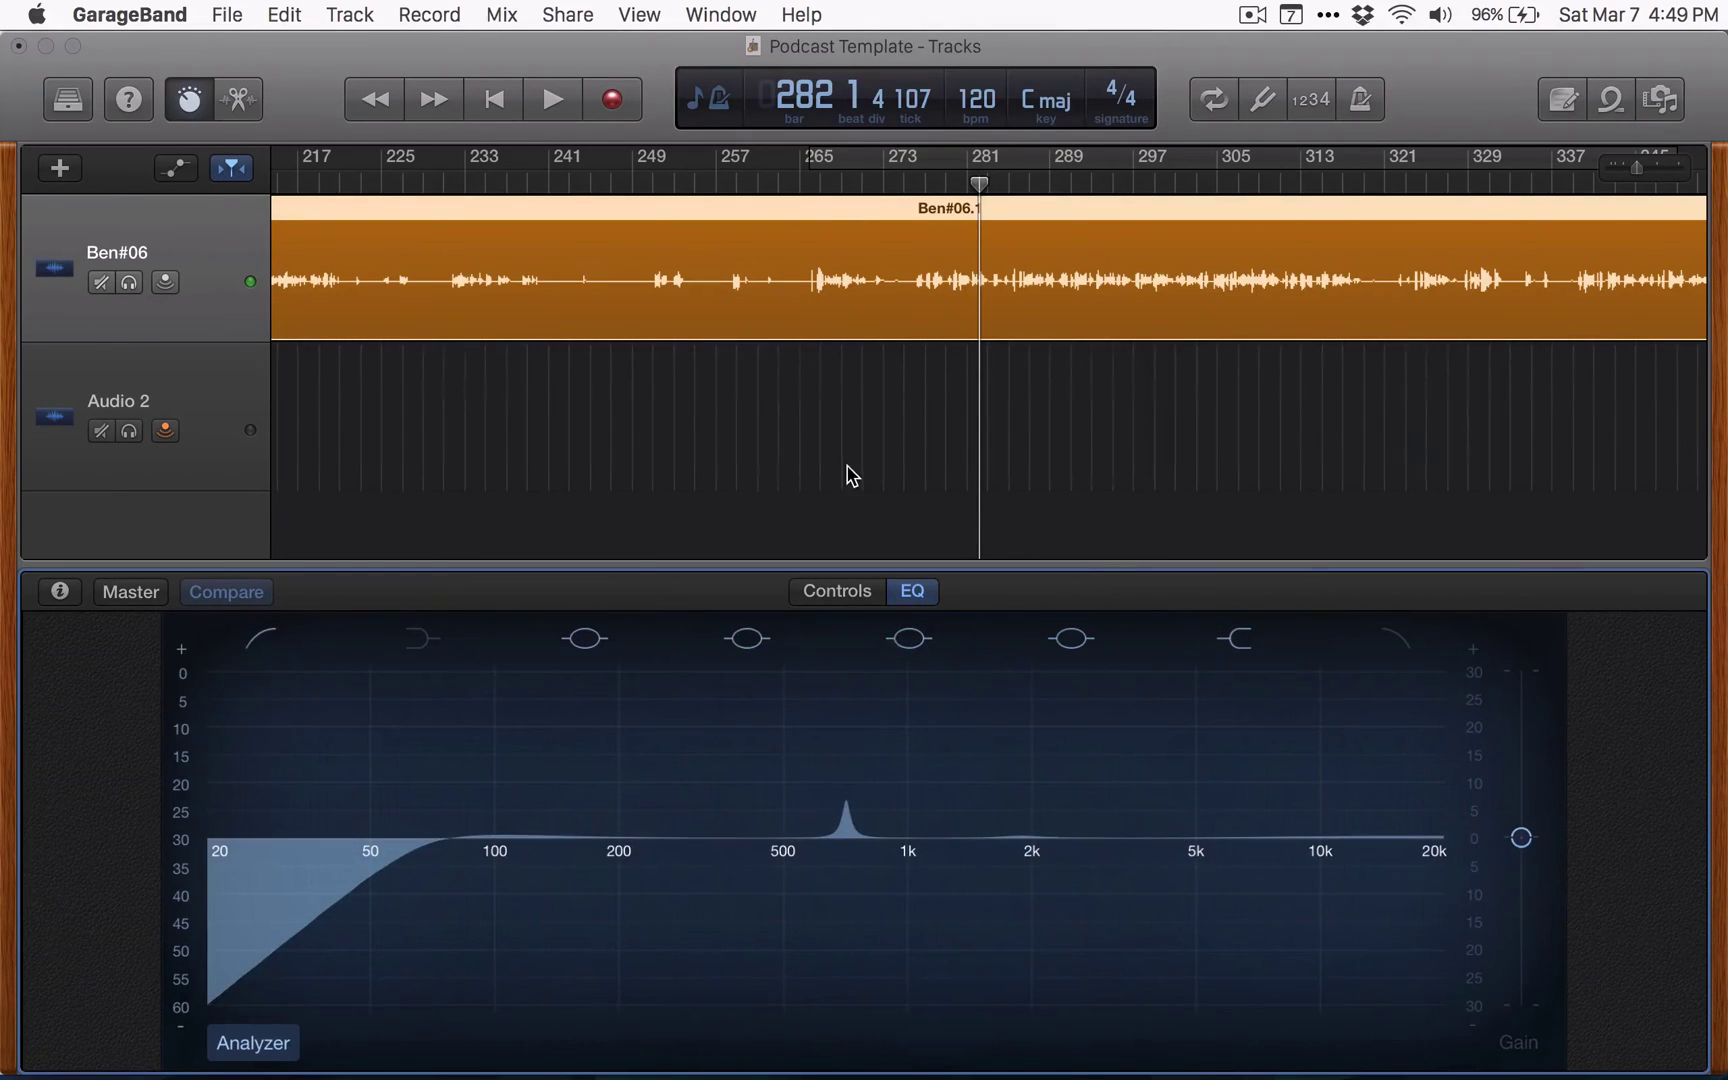